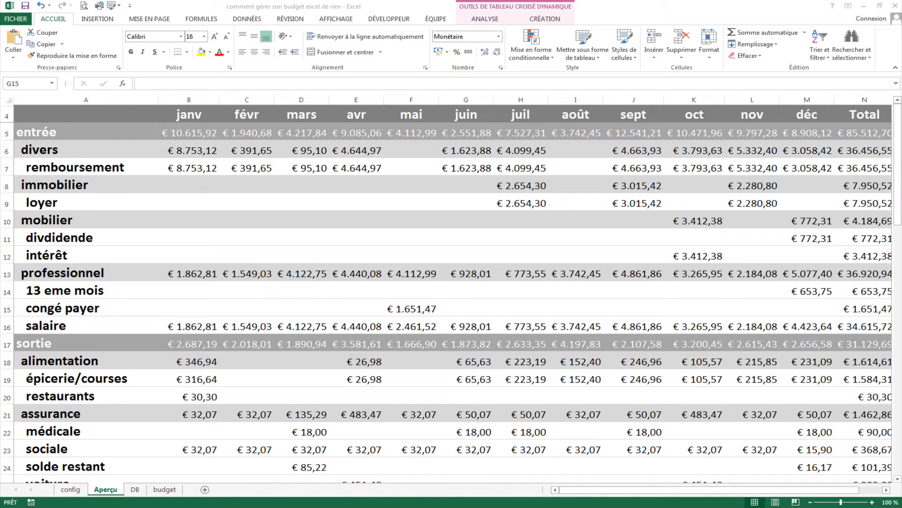
left_click(410, 222)
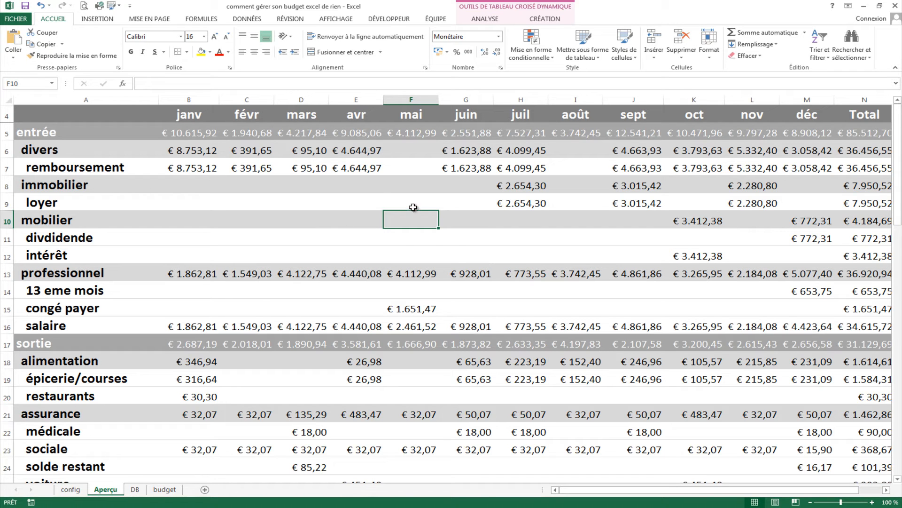
left_click_drag(190, 118, 816, 112)
left_click(764, 163)
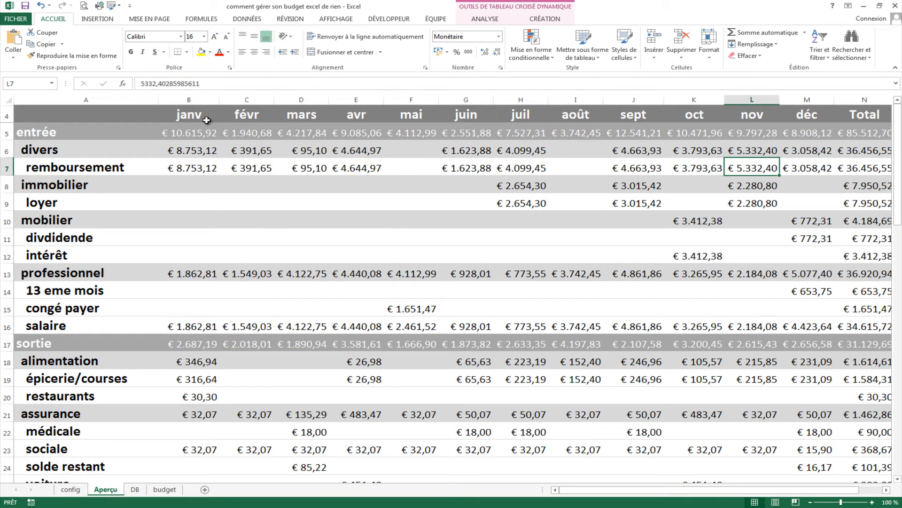
- Group the date field of the Aperçu pivot table by Mois, with automatic start and end dates
right_click(261, 117)
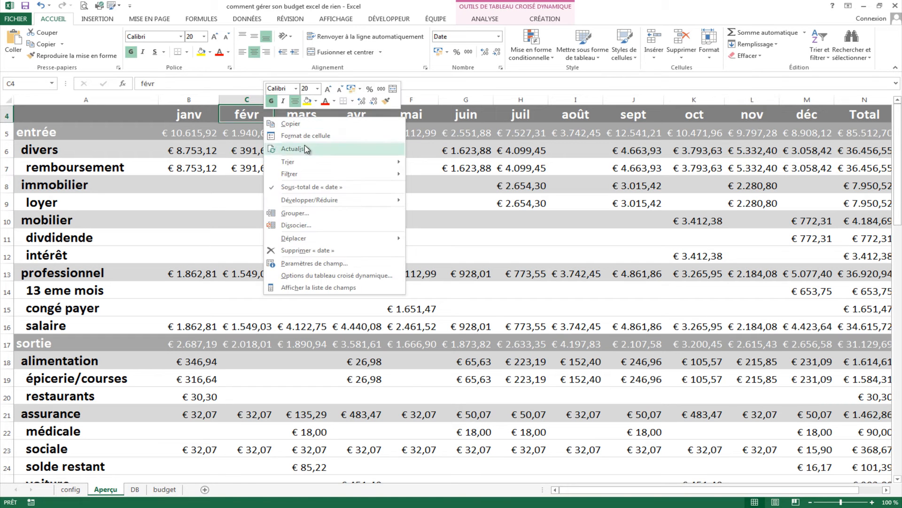
left_click(325, 213)
left_click_drag(304, 137, 354, 143)
left_click(326, 167)
left_click(327, 179)
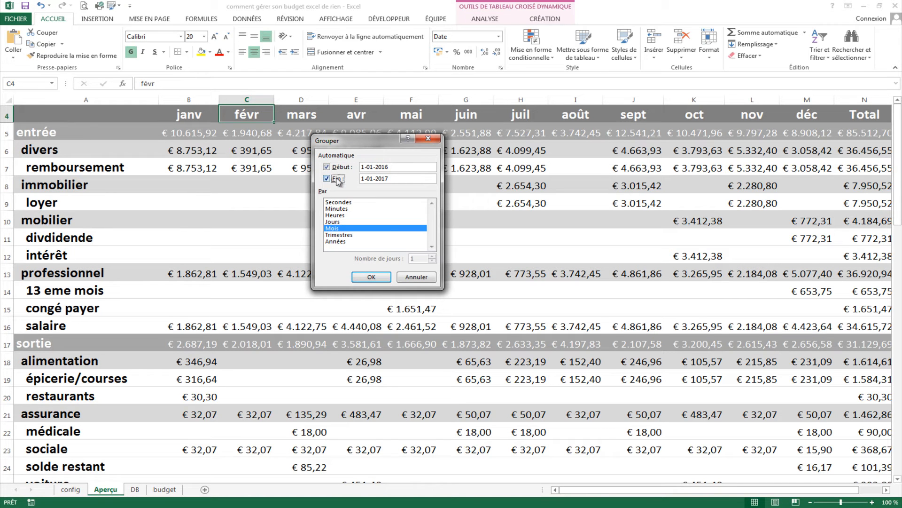
left_click(372, 277)
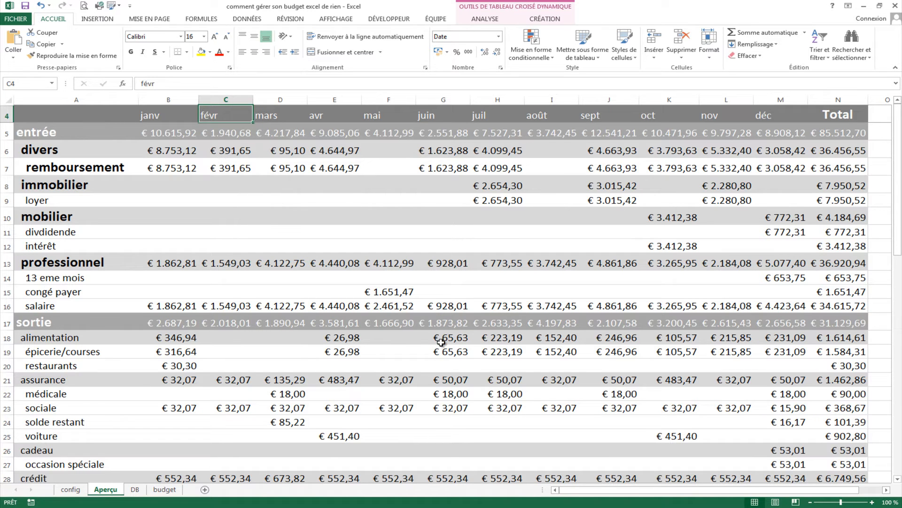
- Insert a slicer for the année field of the pivot table and reposition it over the table
left_click(390, 231)
left_click(443, 262)
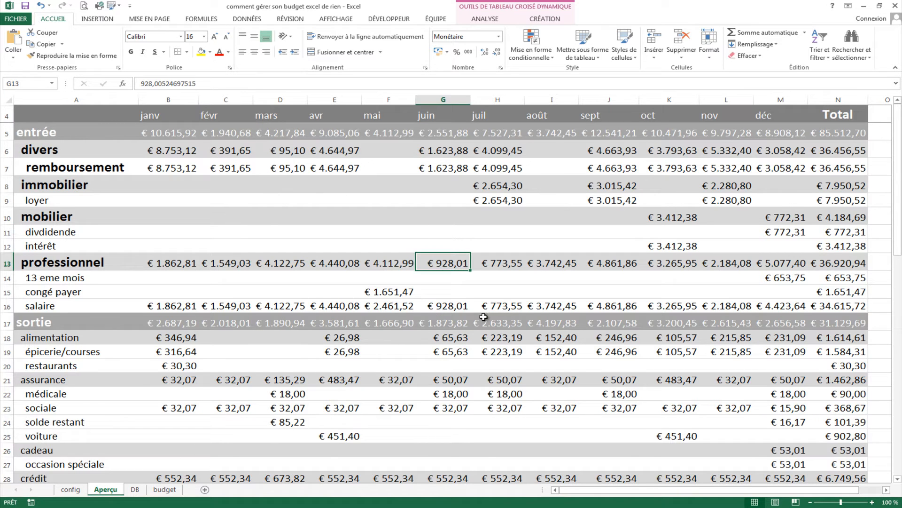
left_click(390, 291)
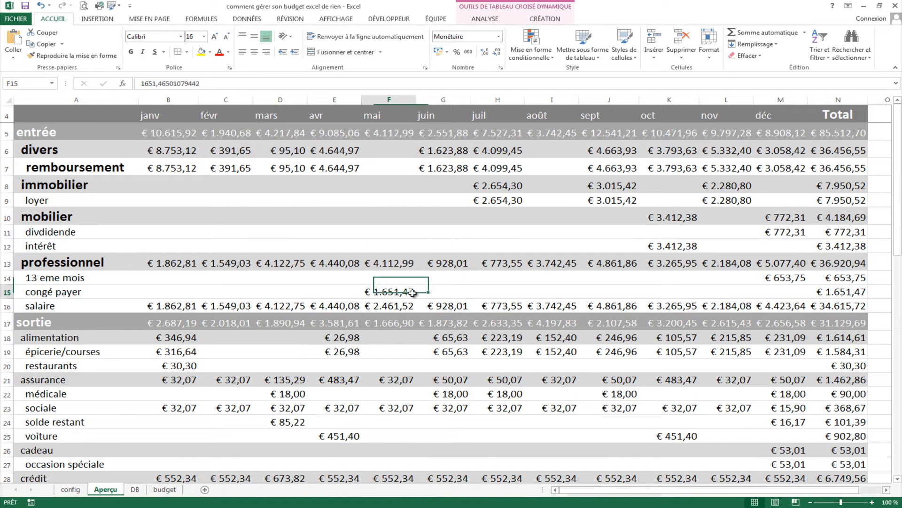
left_click(491, 19)
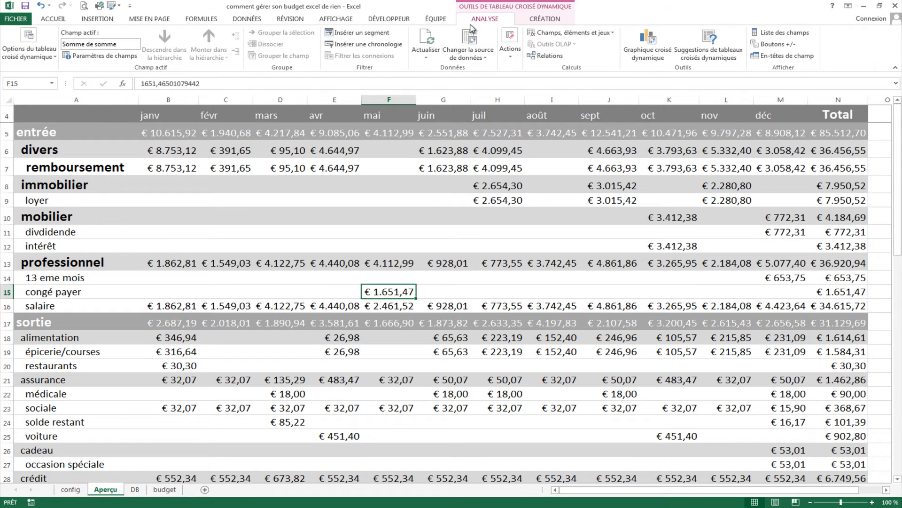
left_click(379, 34)
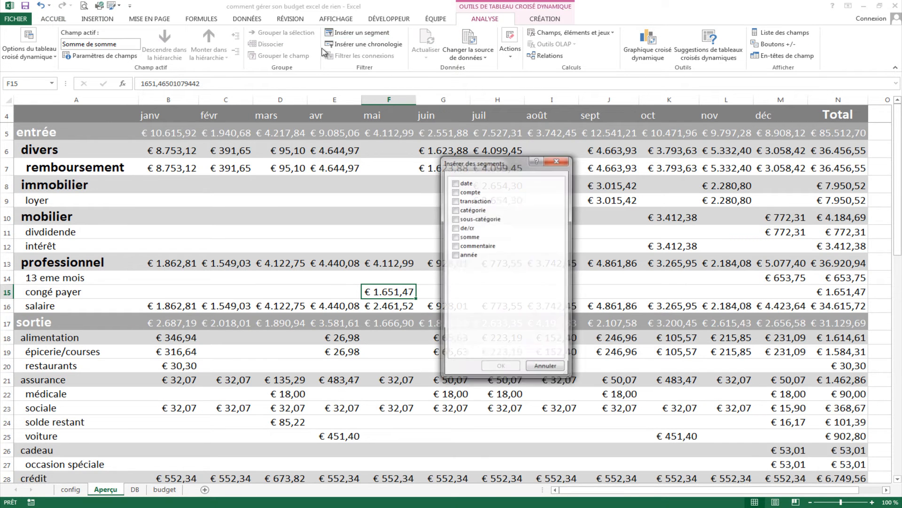
left_click(455, 256)
left_click(501, 367)
left_click_drag(445, 235, 438, 186)
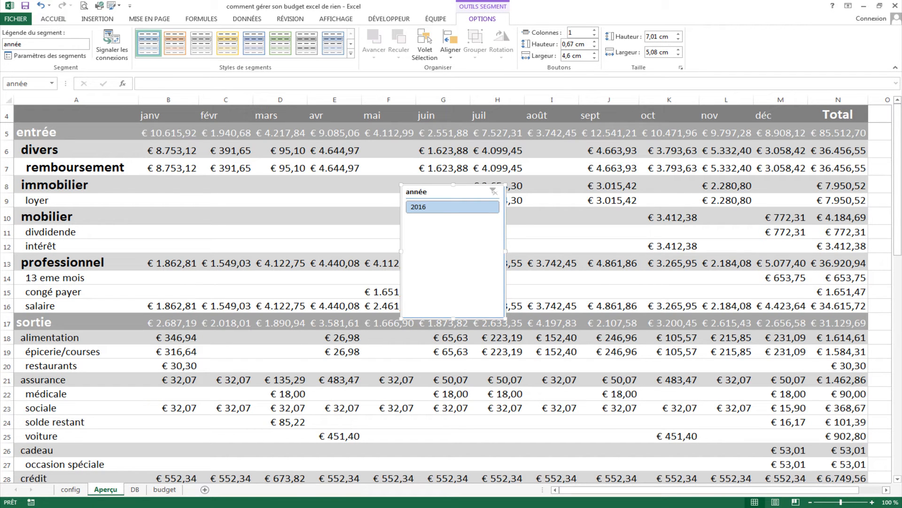
- Add a new worksheet and rename it analyse
left_click(205, 489)
right_click(141, 491)
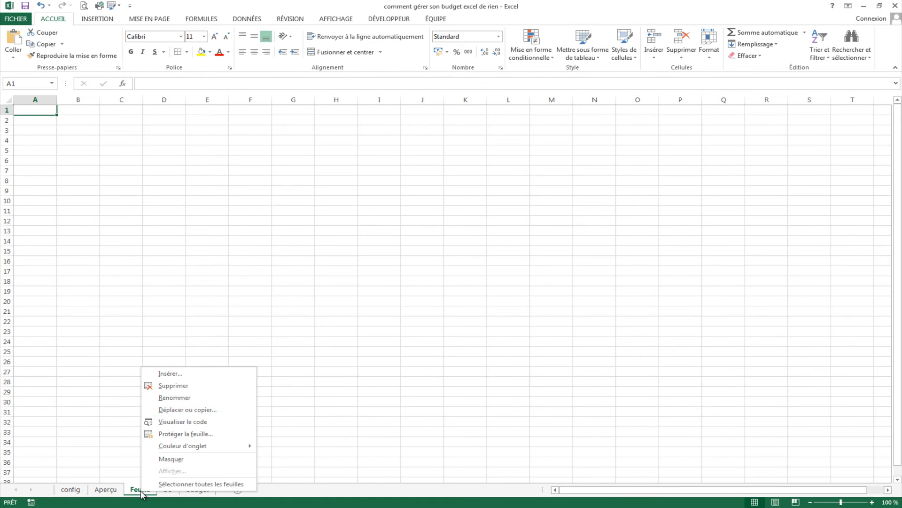
left_click(174, 398)
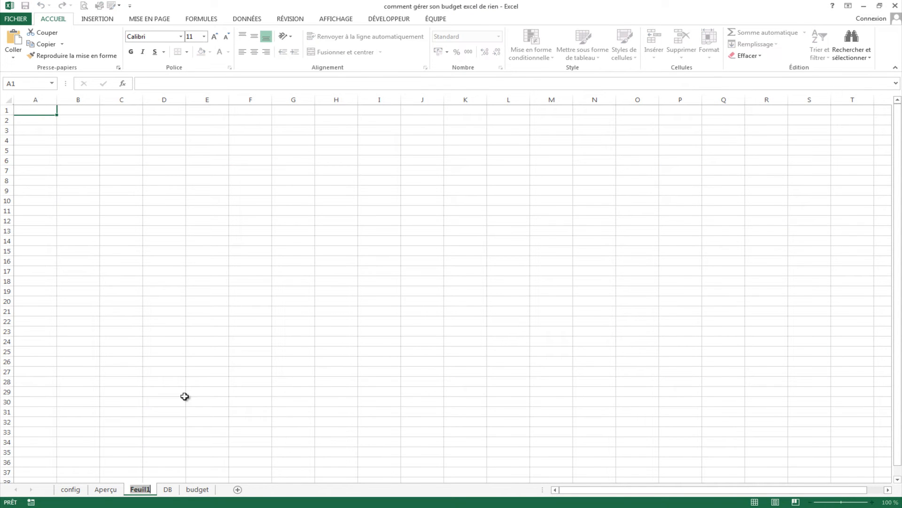
type("analyse")
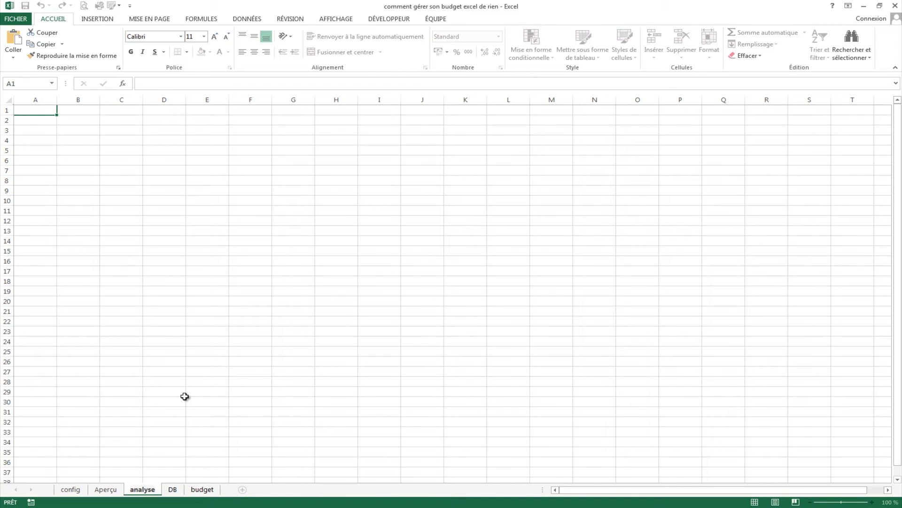
left_click(185, 396)
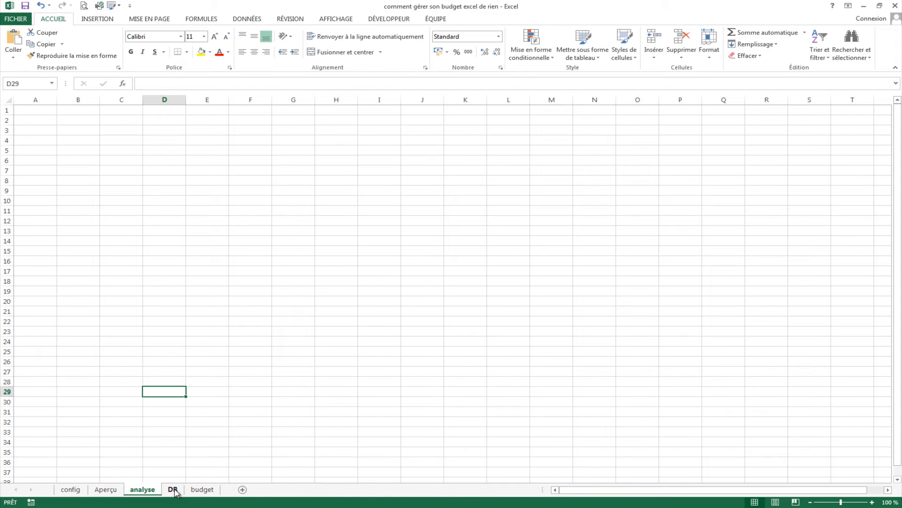
- Cut the année slicer from the Aperçu sheet and paste it into the analyse sheet at cell B2
left_click(107, 489)
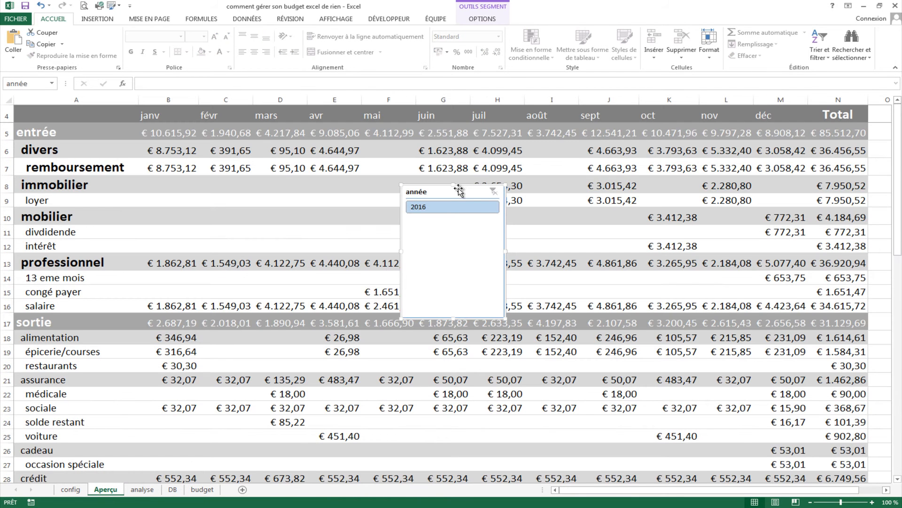
left_click_drag(463, 186, 479, 171)
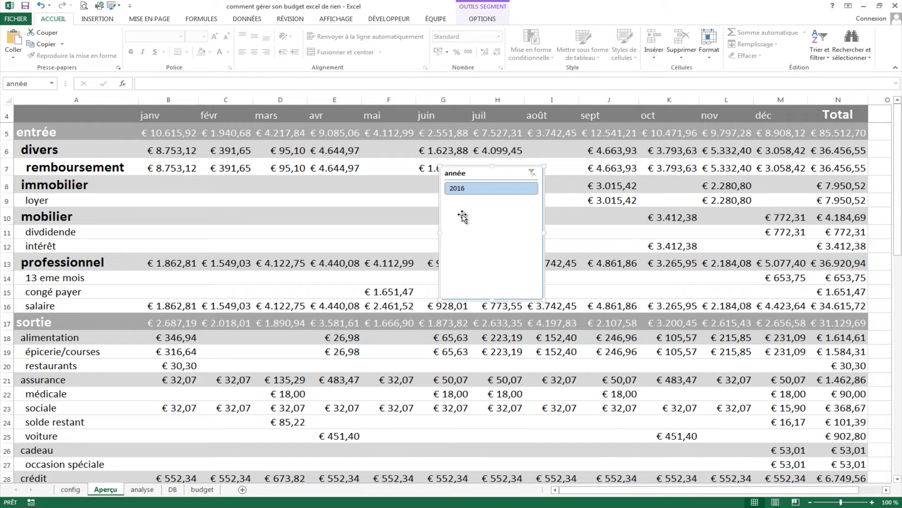
key("Delete")
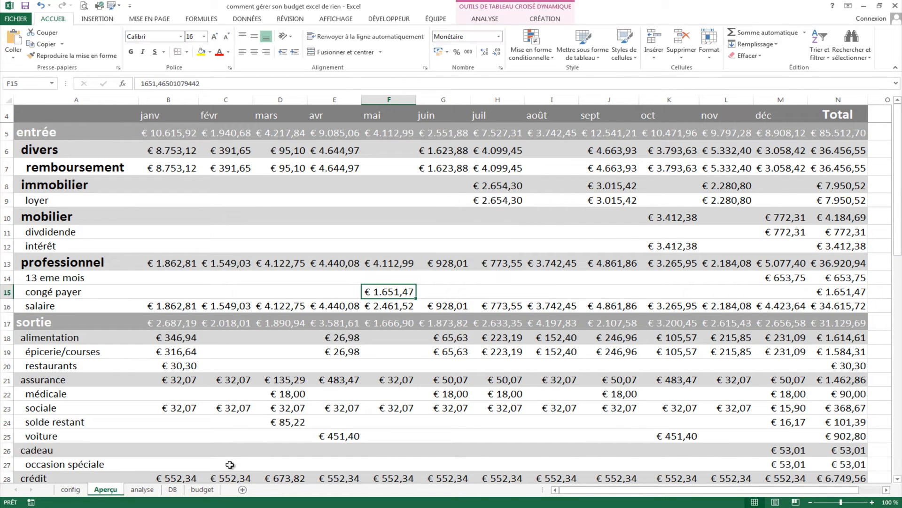
left_click(142, 489)
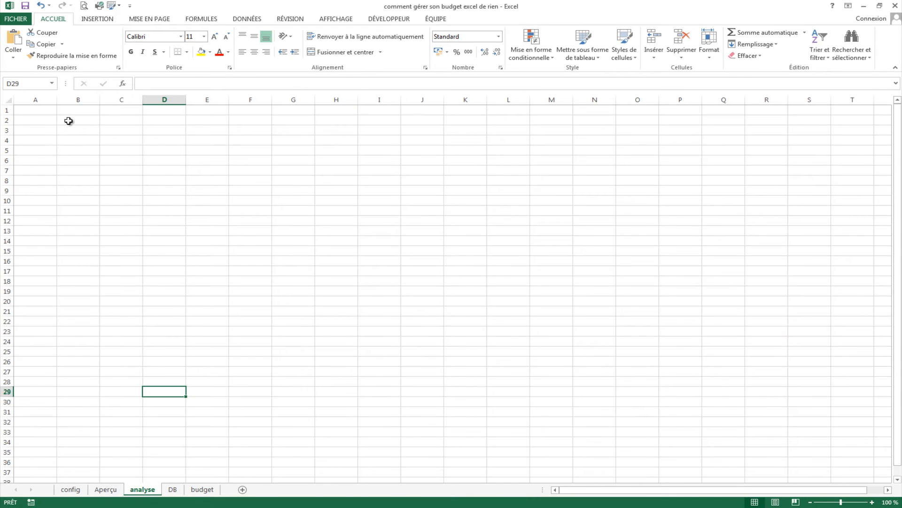
left_click(69, 121)
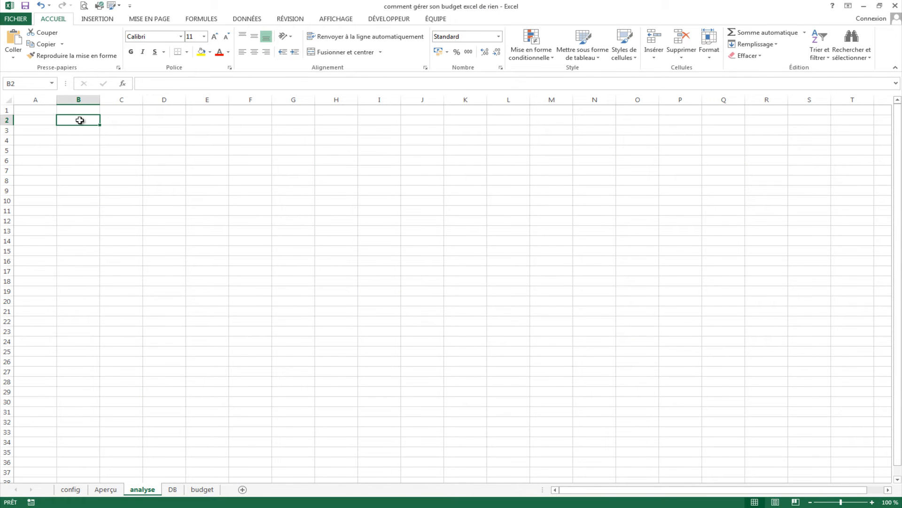
right_click(80, 120)
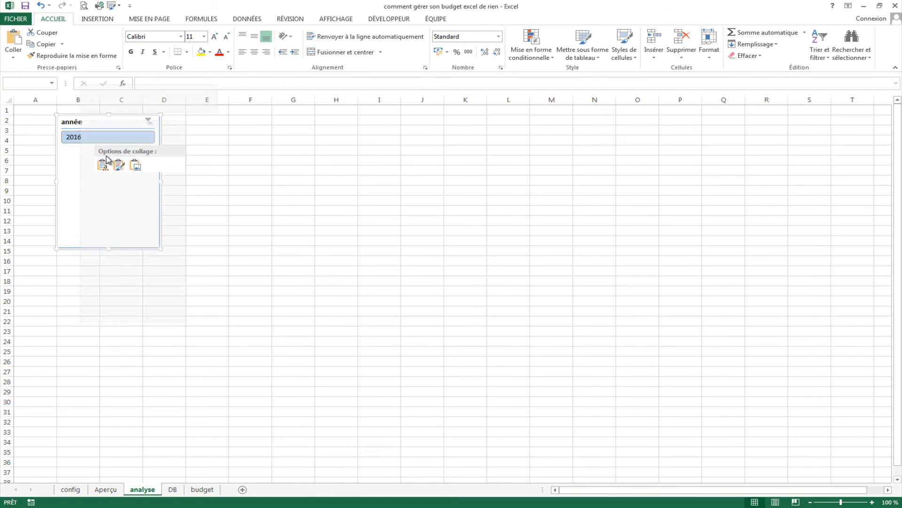
key("Escape")
key("ctrl+v")
left_click(262, 172)
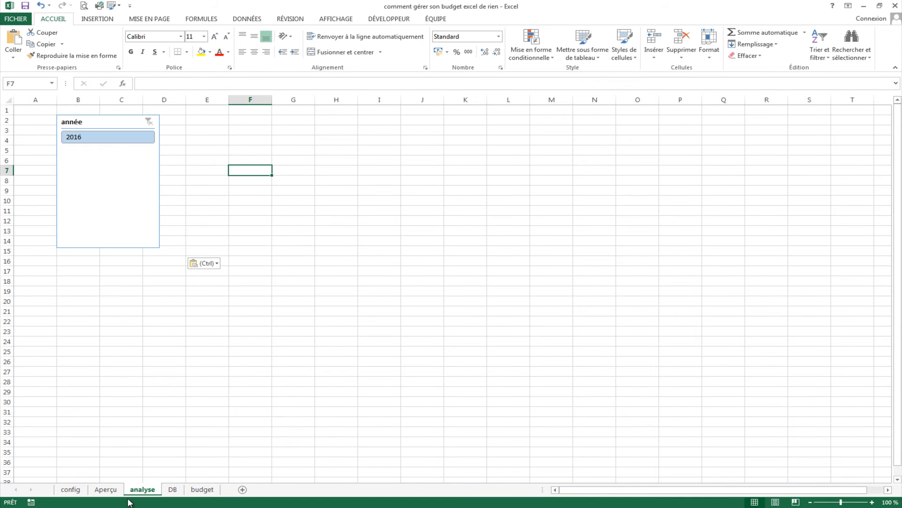
left_click(105, 488)
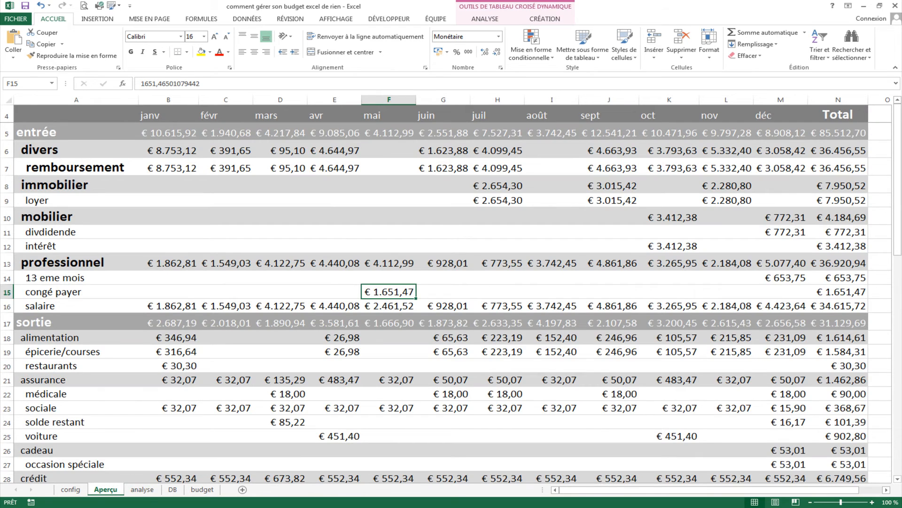
left_click(142, 489)
left_click(287, 301)
left_click(198, 124)
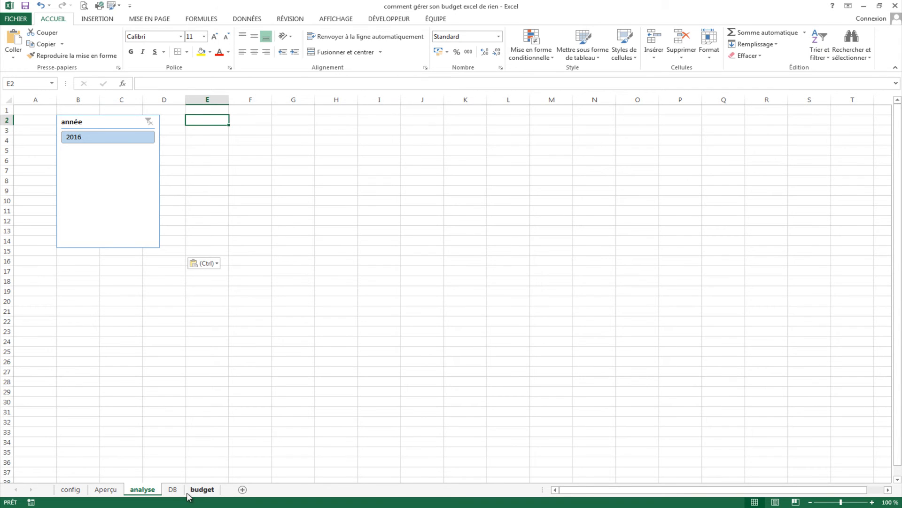
- Create a pivot table from Tableau1 on the DB sheet, placed in the existing analyse sheet at cell E2
left_click(173, 489)
scroll(362, 210, "up", 7)
left_click(350, 207)
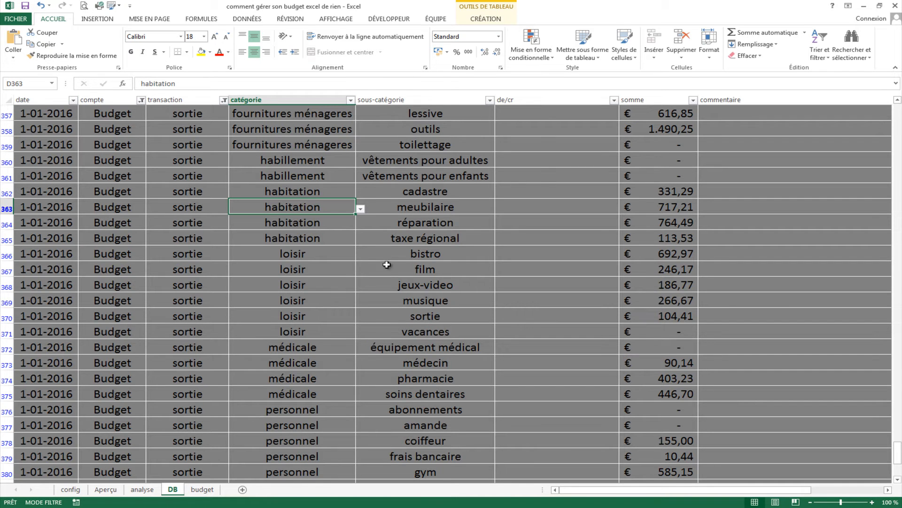
left_click(103, 21)
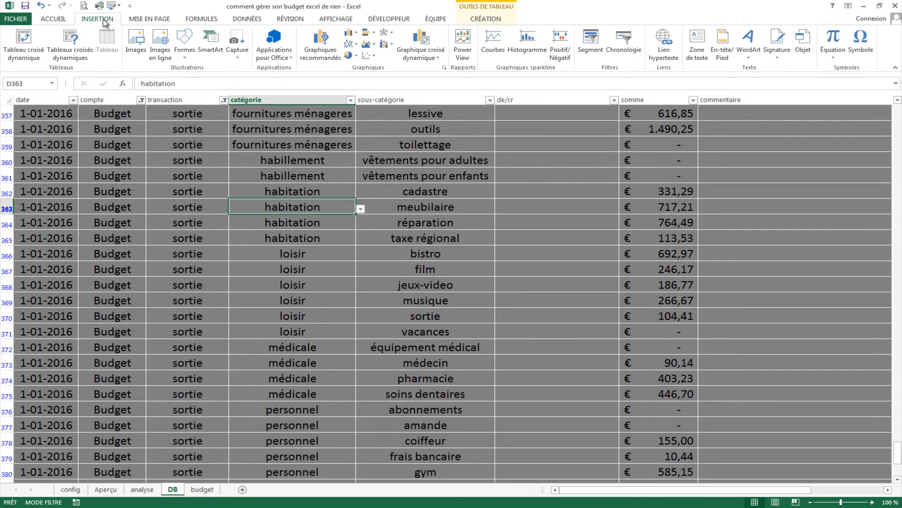
left_click(29, 44)
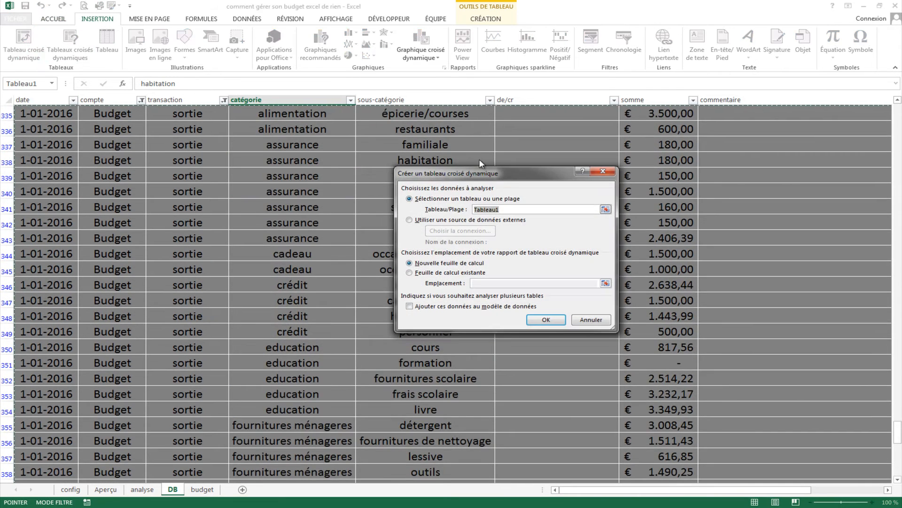
left_click(413, 274)
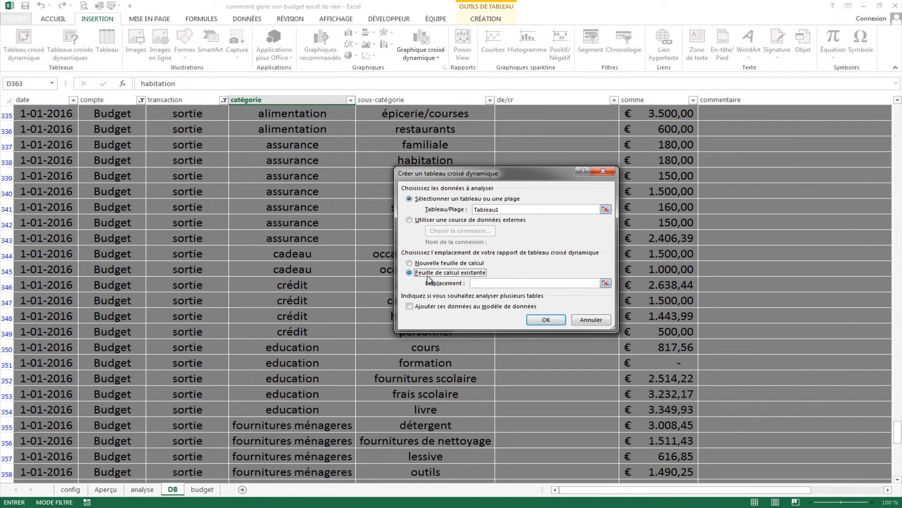
left_click(606, 283)
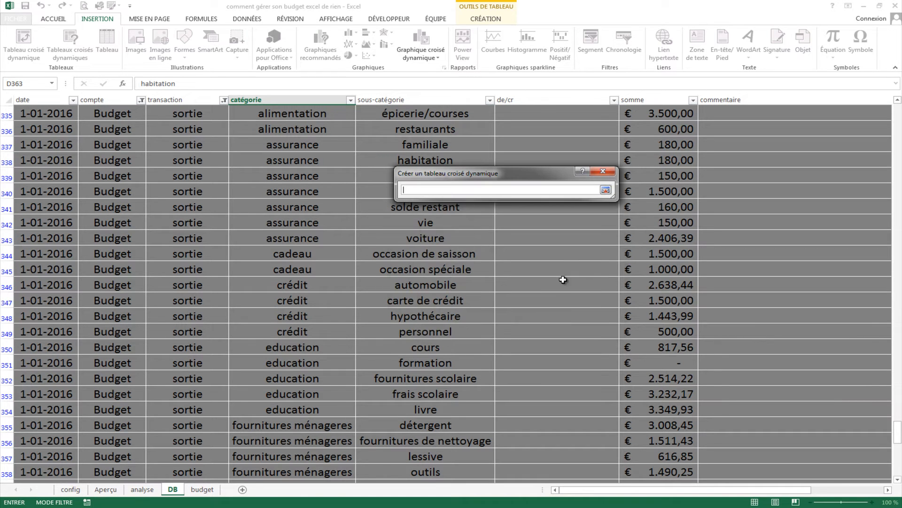
left_click(142, 489)
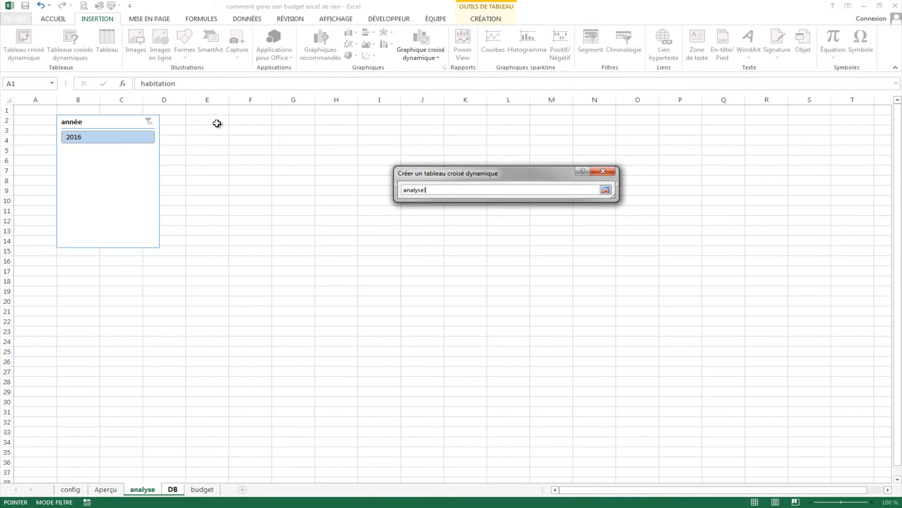
left_click(217, 124)
key("Return")
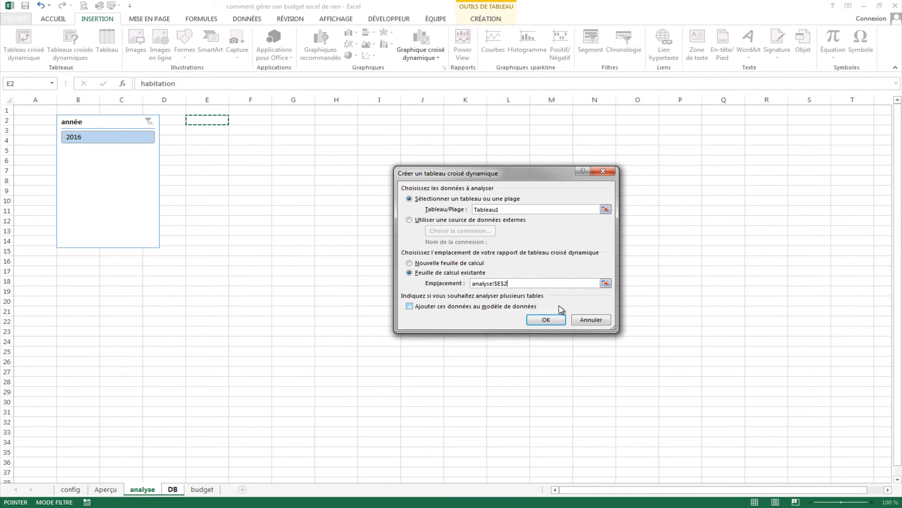
left_click(548, 319)
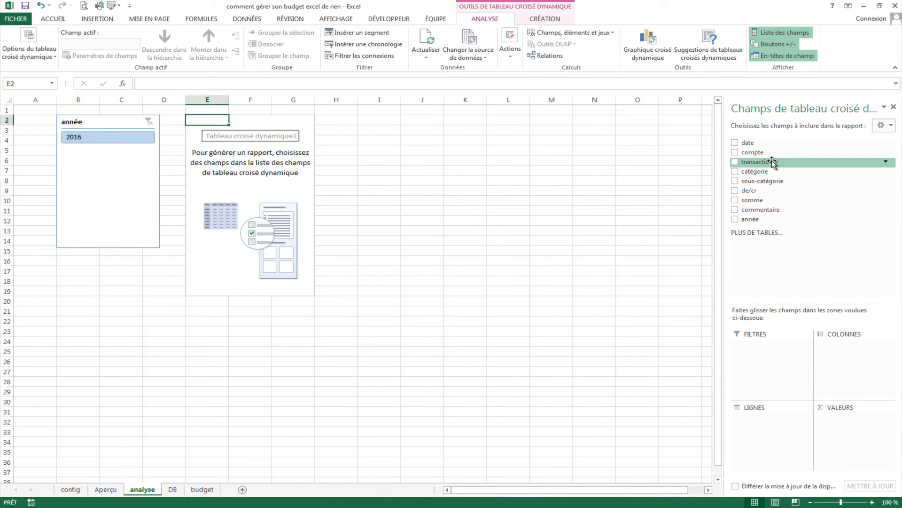
- Add transaction as the pivot table's report filter and restrict it to sortie by excluding entrée
left_click_drag(773, 161, 776, 362)
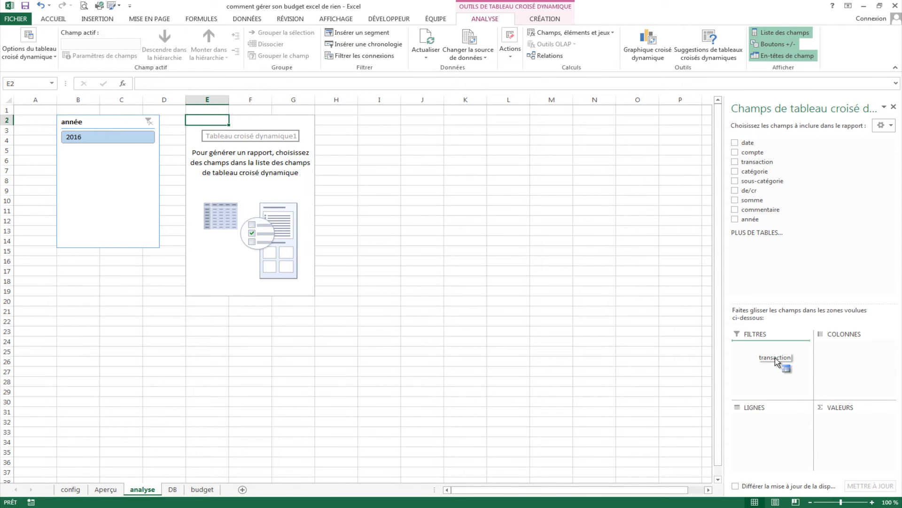
left_click_drag(776, 362, 777, 362)
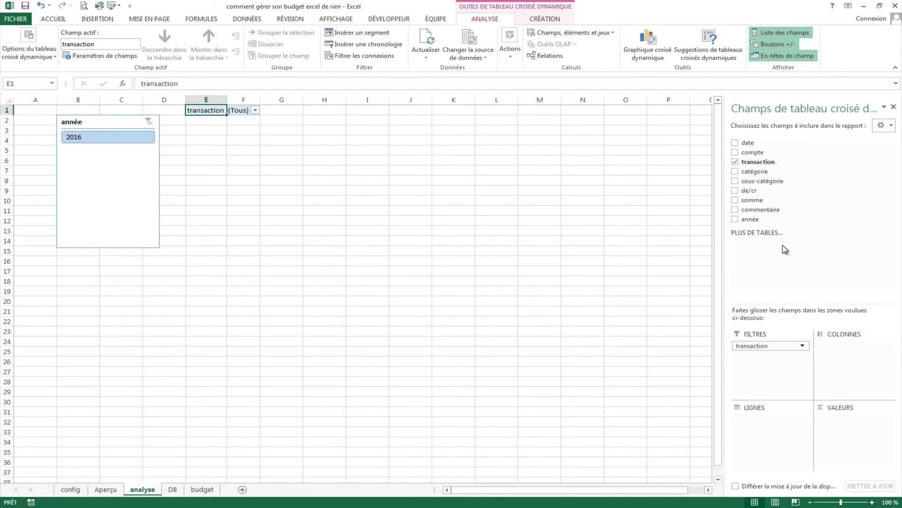
left_click(890, 162)
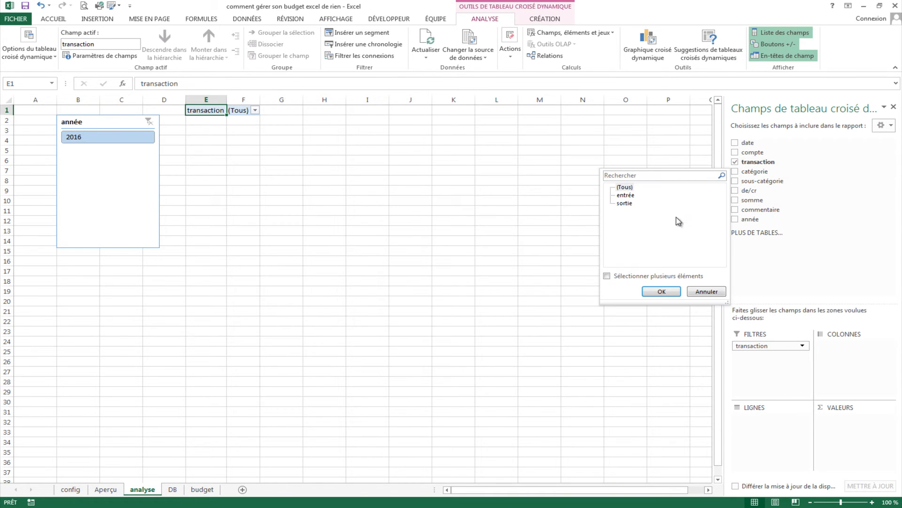
left_click(607, 276)
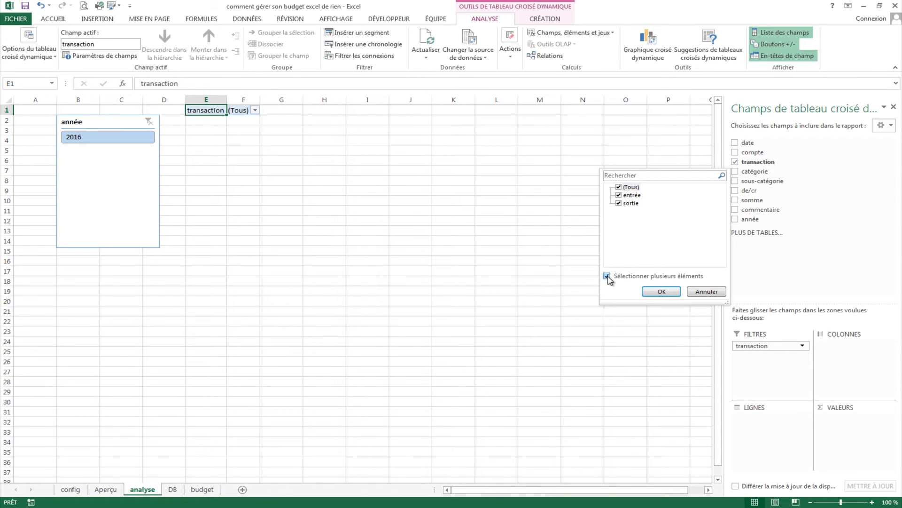
left_click(619, 196)
left_click(663, 292)
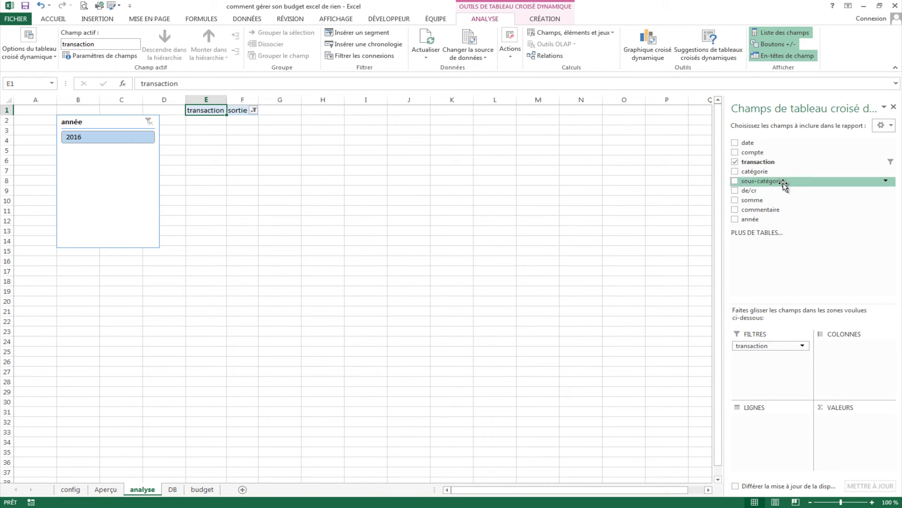
- Place compte in the pivot table's columns and sort its labels from Z to A
left_click_drag(754, 151, 866, 352)
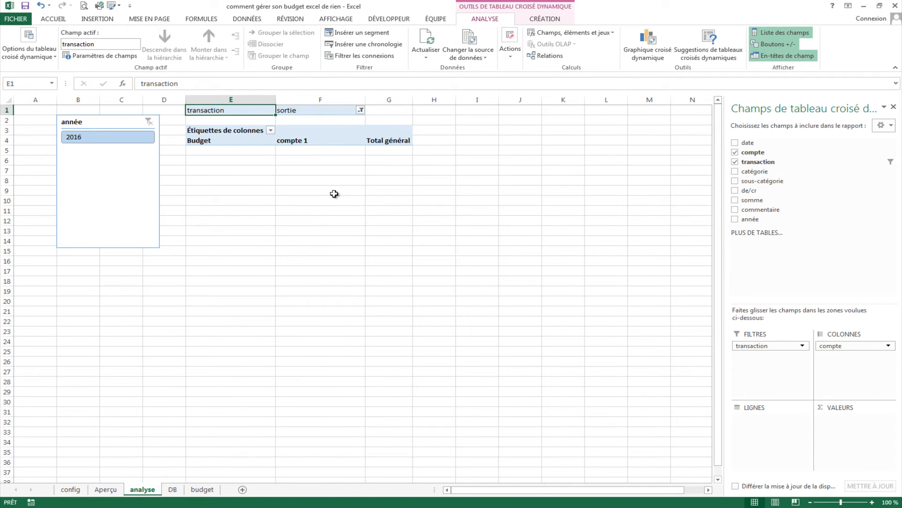
left_click_drag(232, 142, 300, 141)
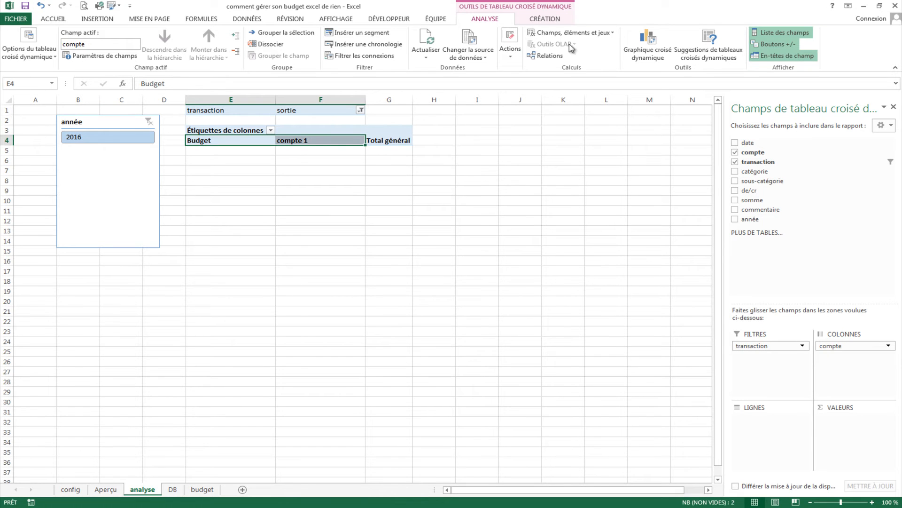
left_click(541, 18)
left_click(504, 19)
left_click(390, 19)
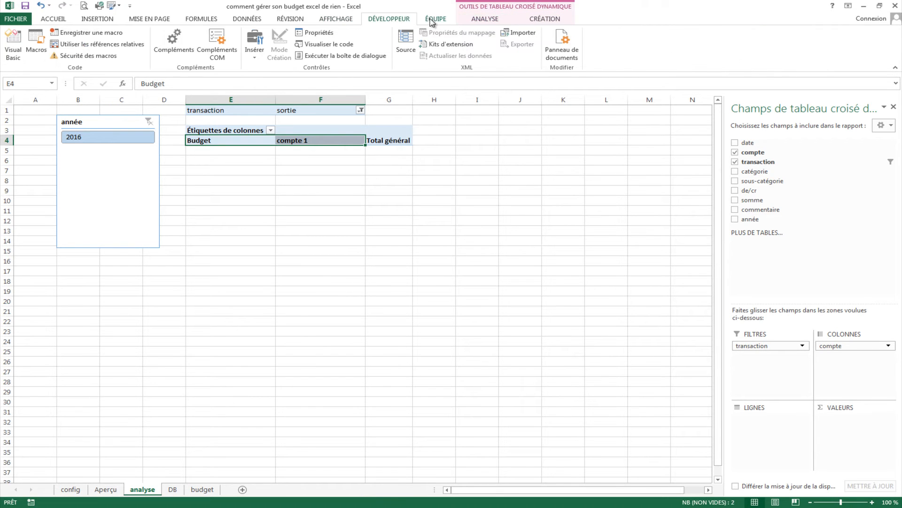
left_click(245, 19)
left_click(110, 20)
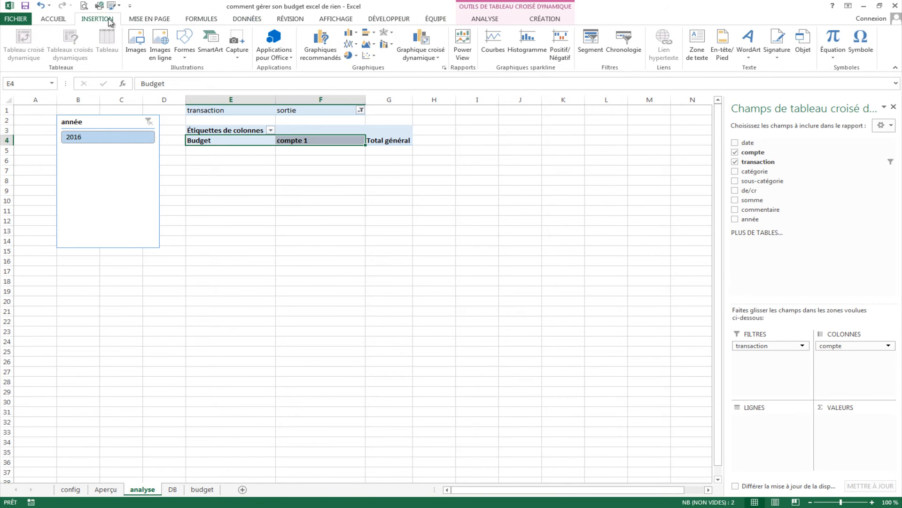
left_click(194, 22)
left_click(163, 22)
left_click(105, 21)
left_click(57, 19)
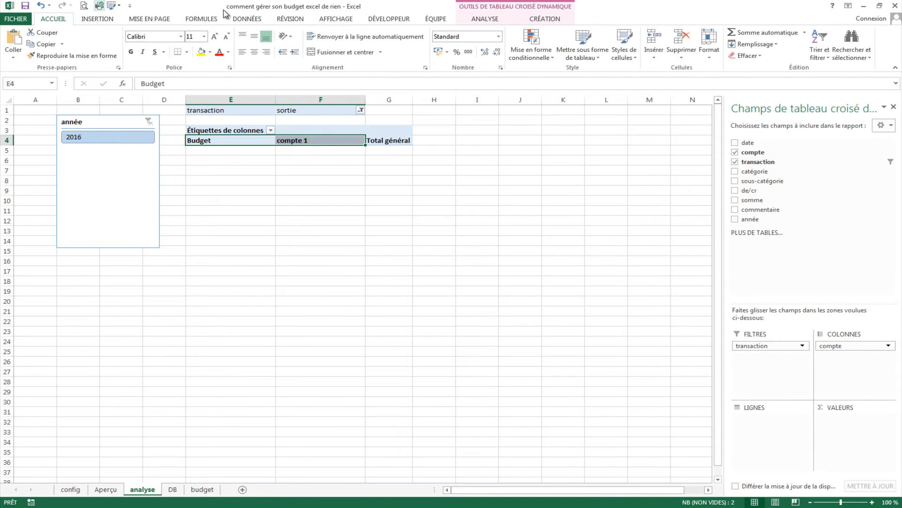
left_click(823, 50)
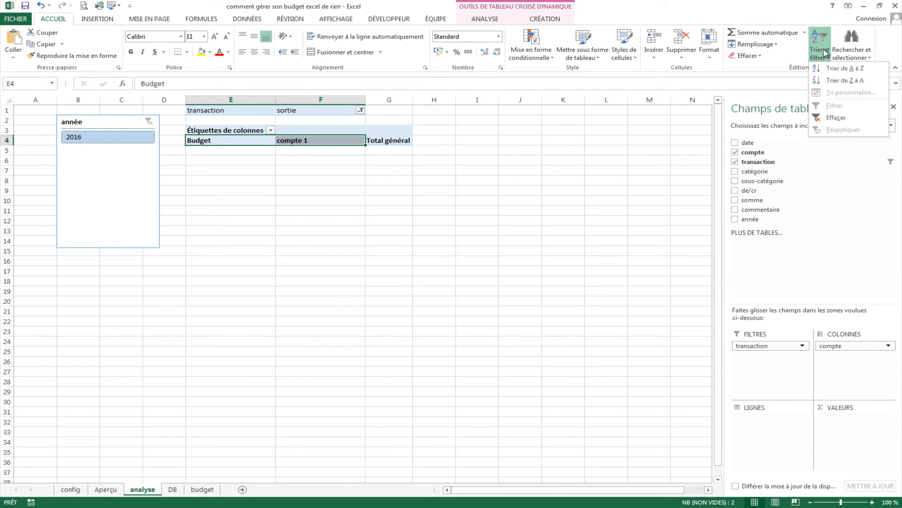
left_click(852, 84)
left_click(245, 153)
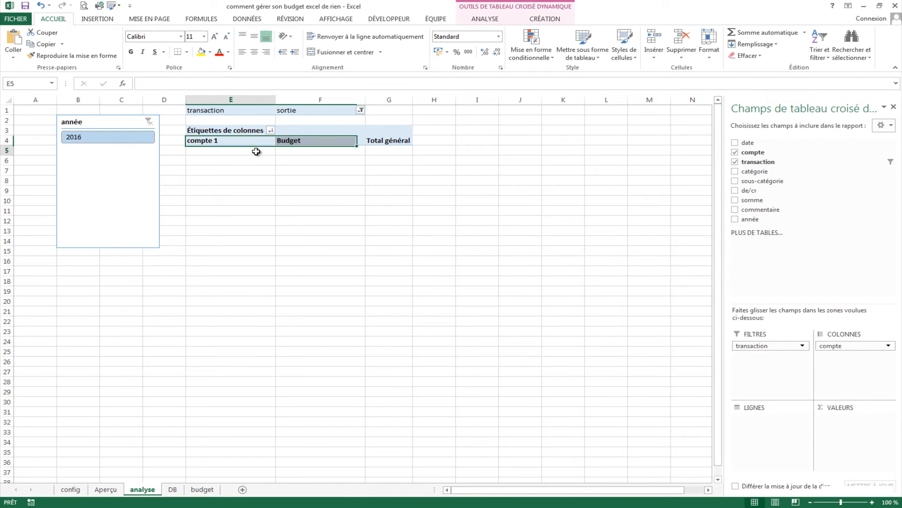
- Rename the pivot column labels compte 1 and Budget as dépenses and Budgeter
left_click(243, 140)
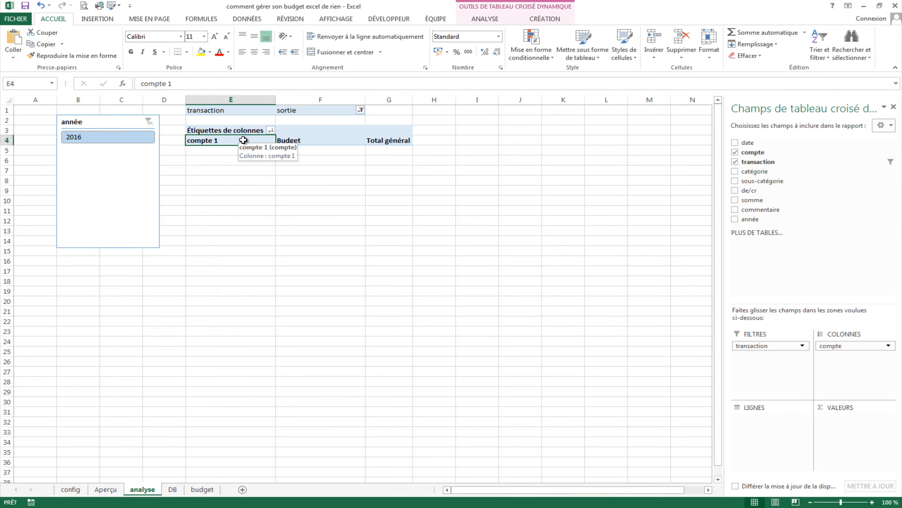
type("de")
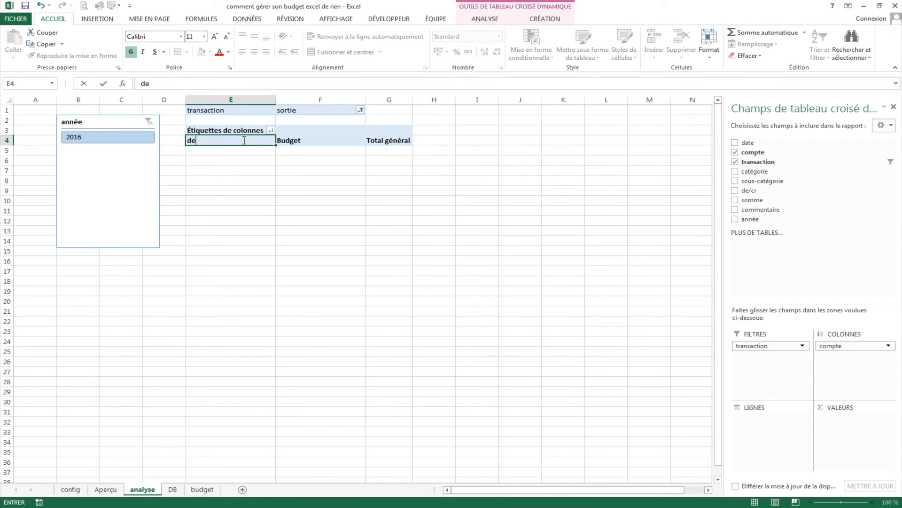
key("Tab")
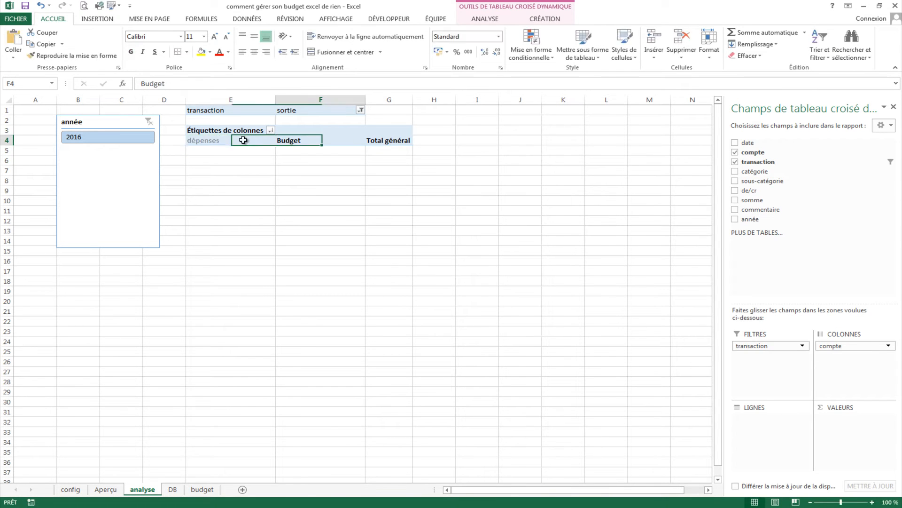
type("B")
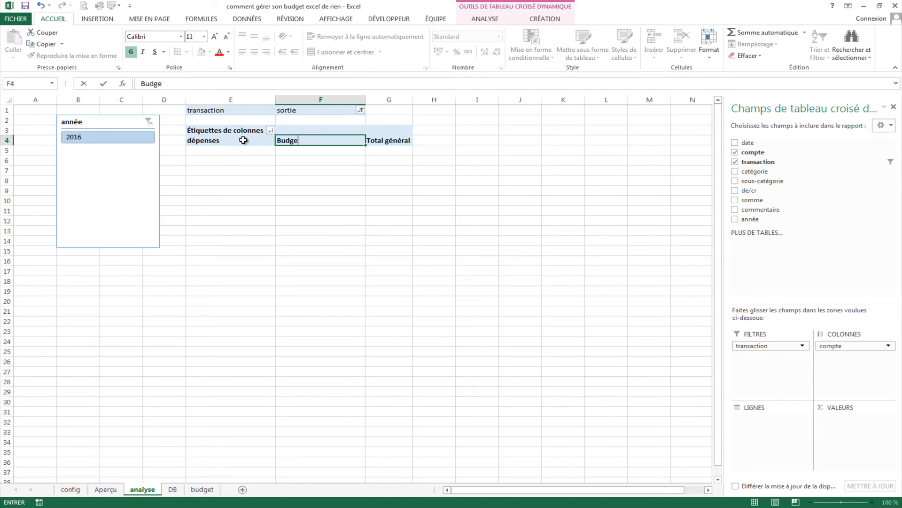
left_click(243, 140)
type("Dépense")
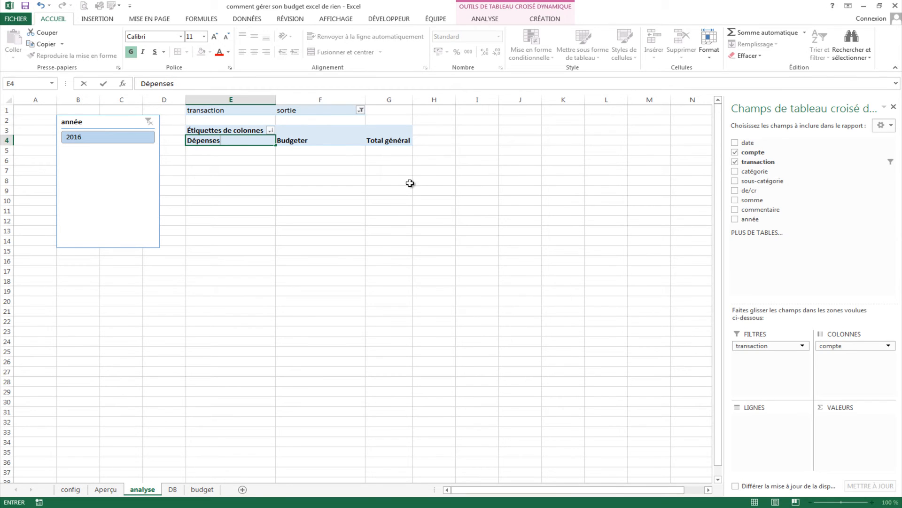
left_click(435, 182)
- Remove the Total général column from the pivot table, enabling grand totals for columns only
left_click(306, 134)
left_click(361, 136)
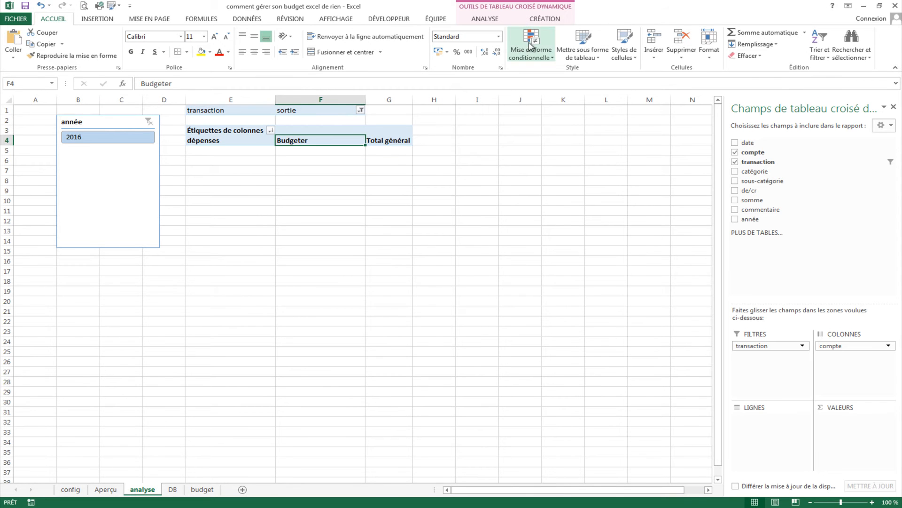
left_click(537, 19)
left_click(52, 41)
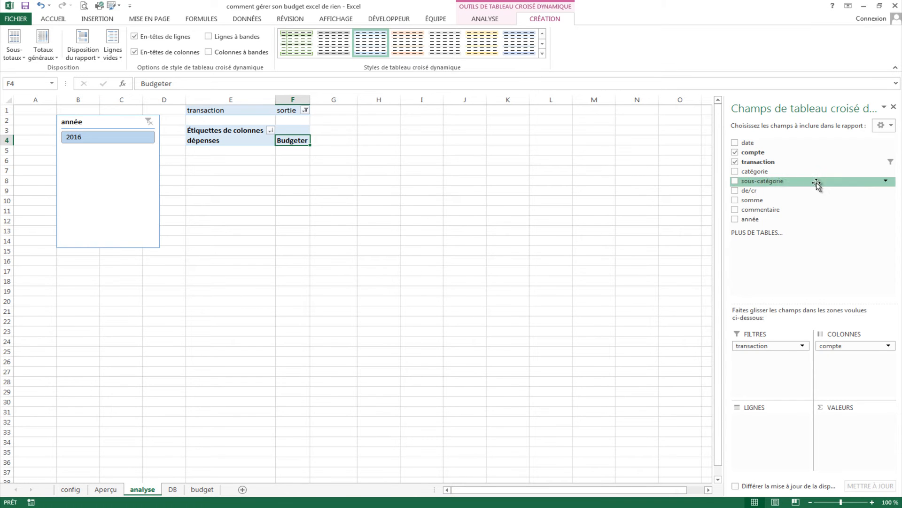
- Place catégorie in the pivot table's rows and somme in its values
left_click_drag(798, 172, 760, 446)
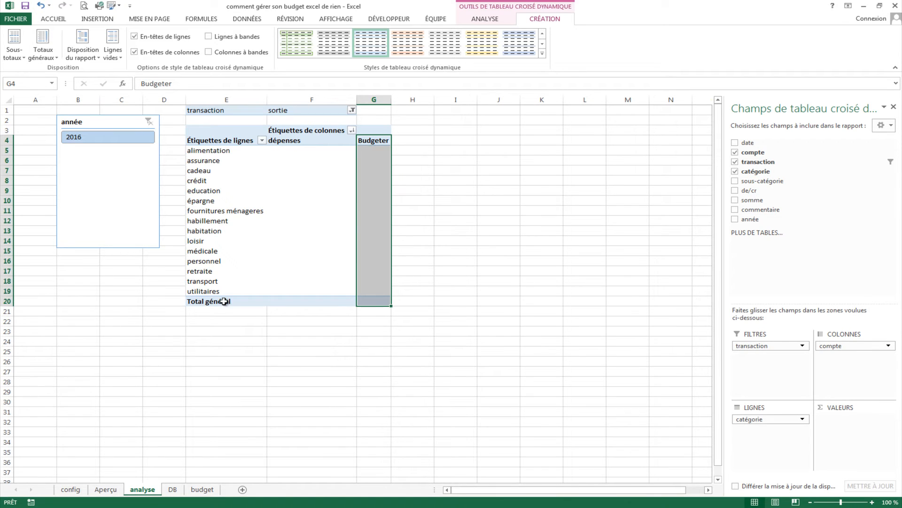
left_click_drag(771, 200, 843, 426)
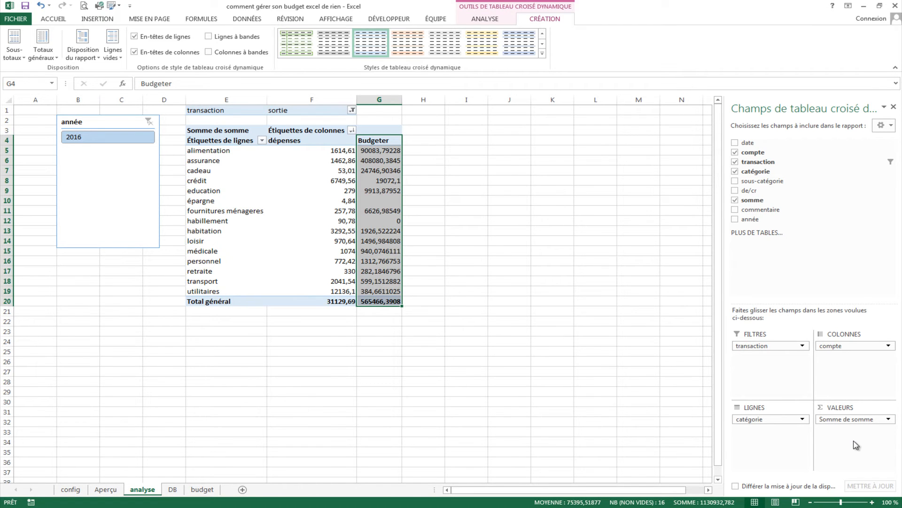
- Format the Somme de somme value field as Monétaire with the € symbol and 2 decimals
left_click(888, 419)
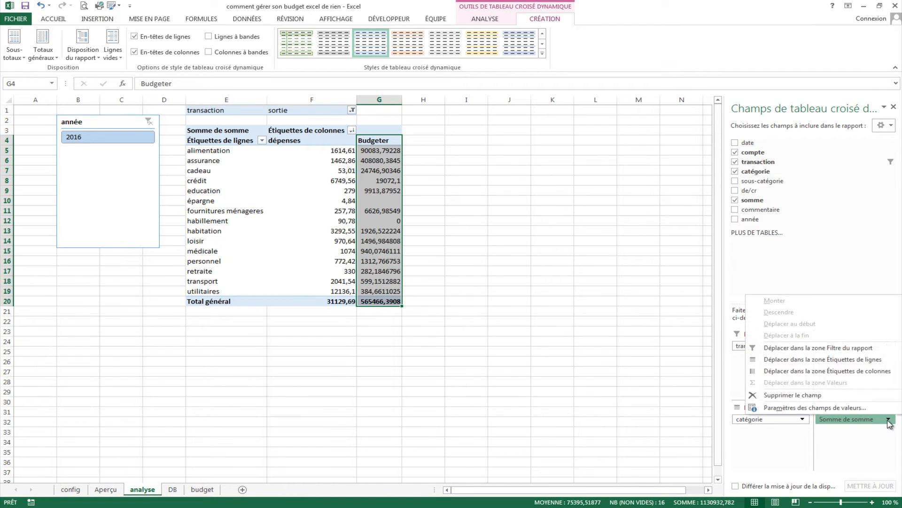
left_click(785, 408)
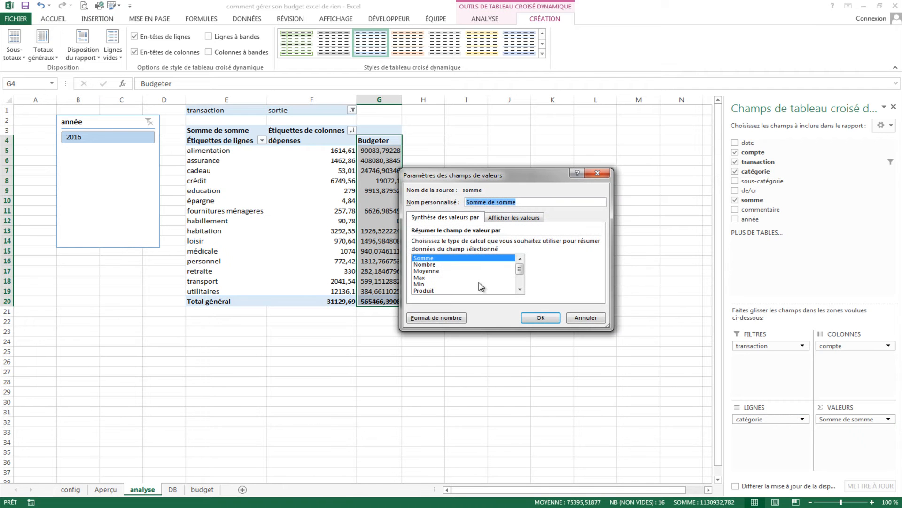
left_click(430, 323)
left_click(380, 191)
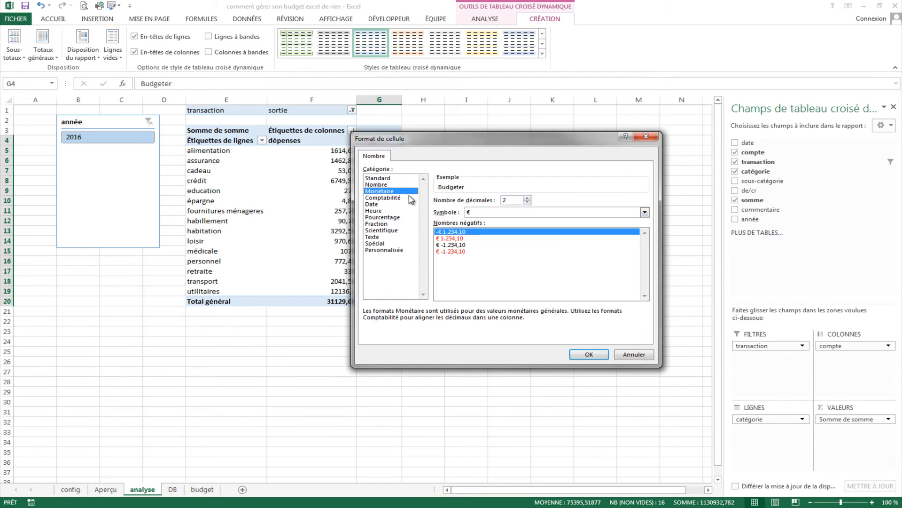
left_click(588, 354)
left_click(539, 317)
left_click_drag(517, 251, 517, 240)
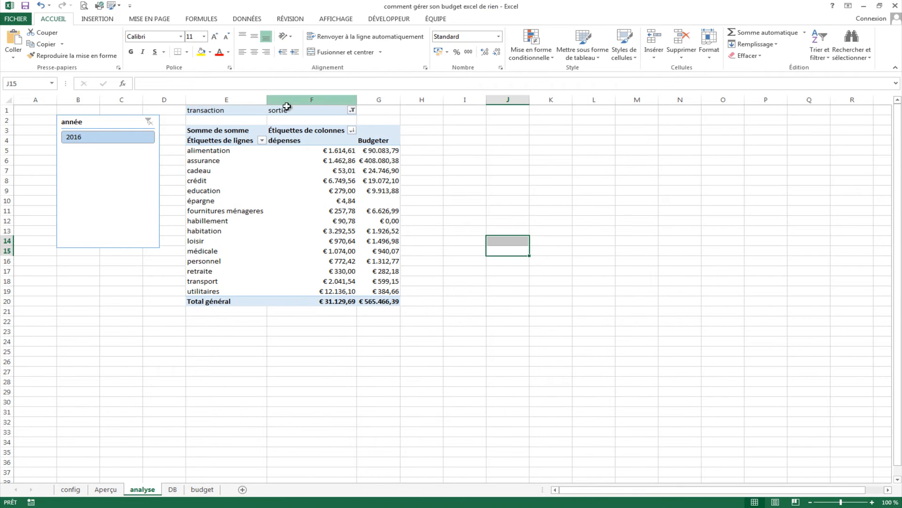
- Compare the dépenses and Budgeter amounts per category in the pivot table
left_click(339, 162)
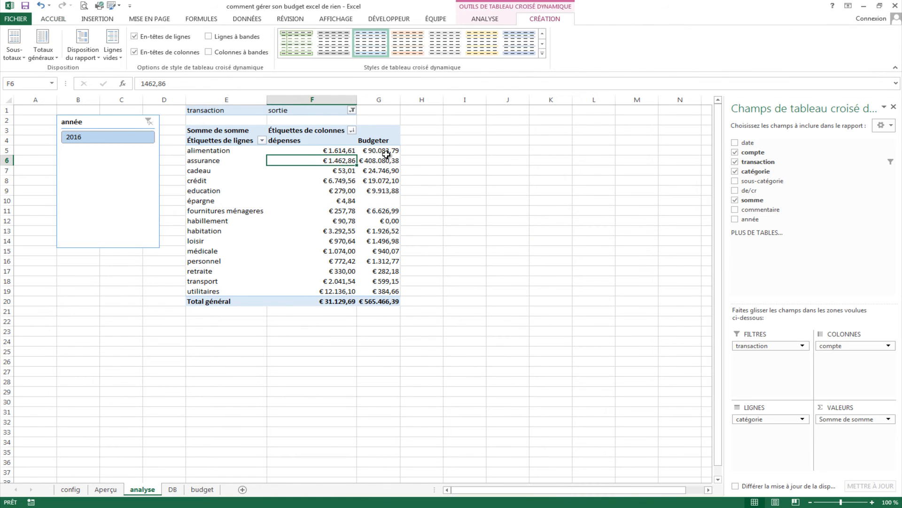
left_click(386, 152)
left_click(336, 151)
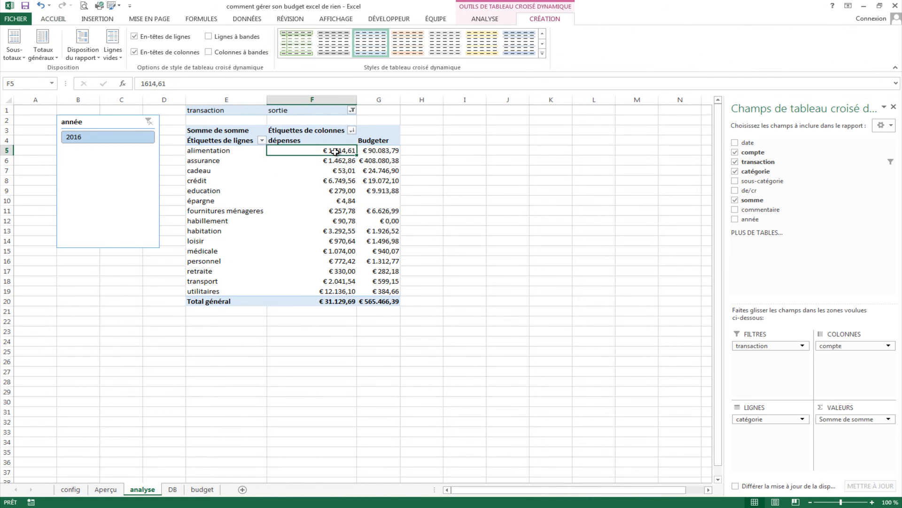
left_click(341, 161)
left_click(319, 251)
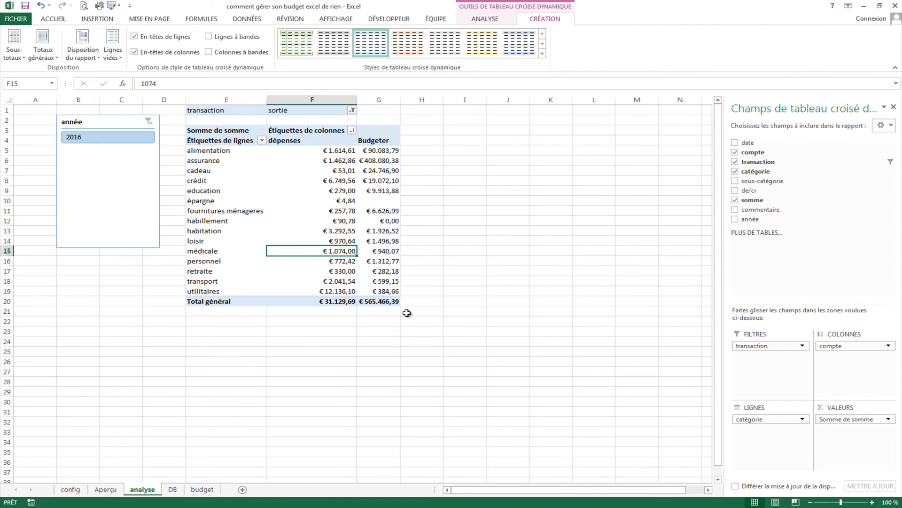
left_click_drag(447, 322, 422, 321)
left_click(498, 201)
- Hide the pivot table's field list, its +/- buttons and its field headers
left_click(379, 190)
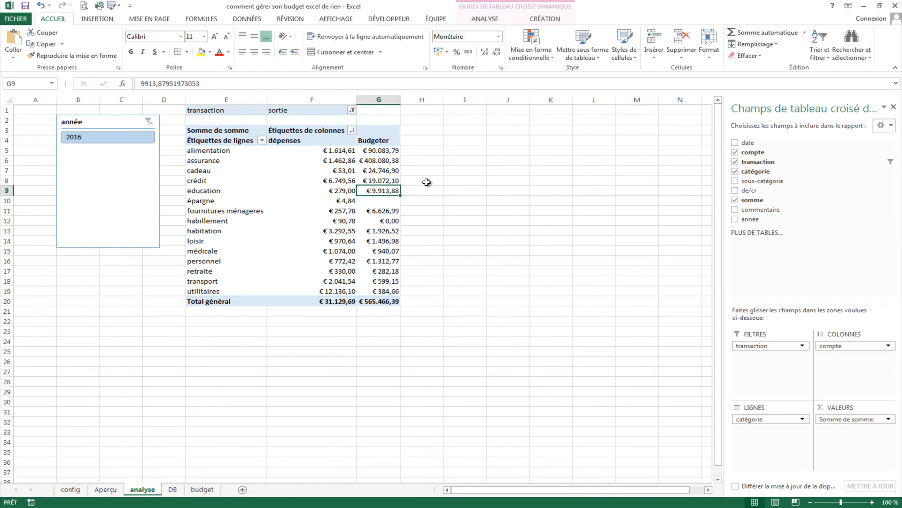
left_click(545, 22)
left_click(498, 20)
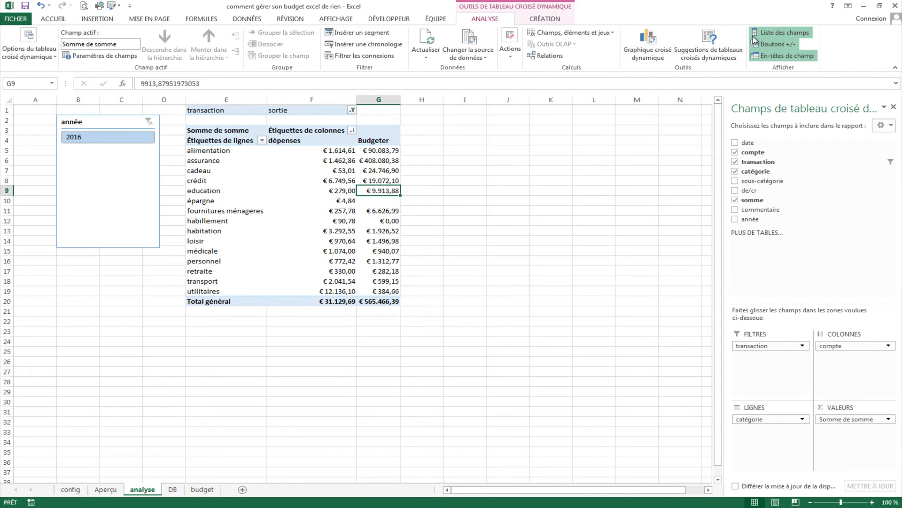
left_click(779, 34)
left_click(775, 45)
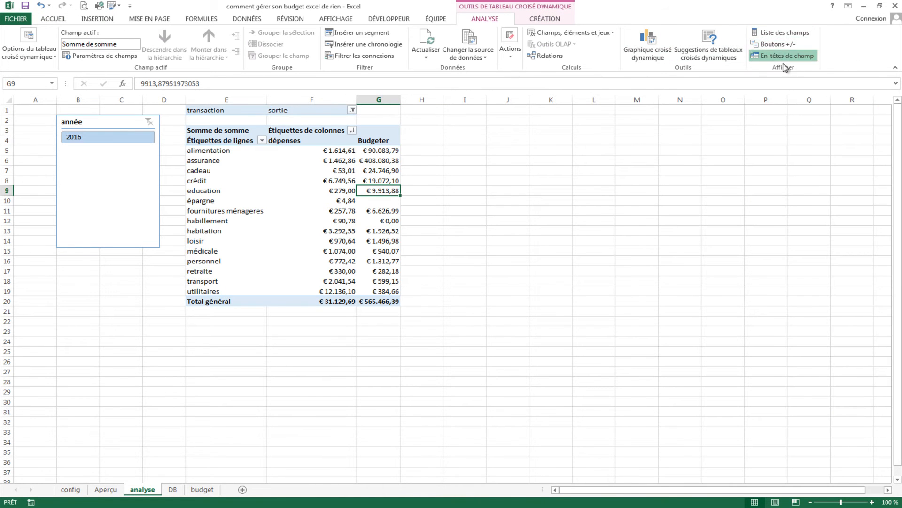
left_click(773, 58)
left_click(449, 217)
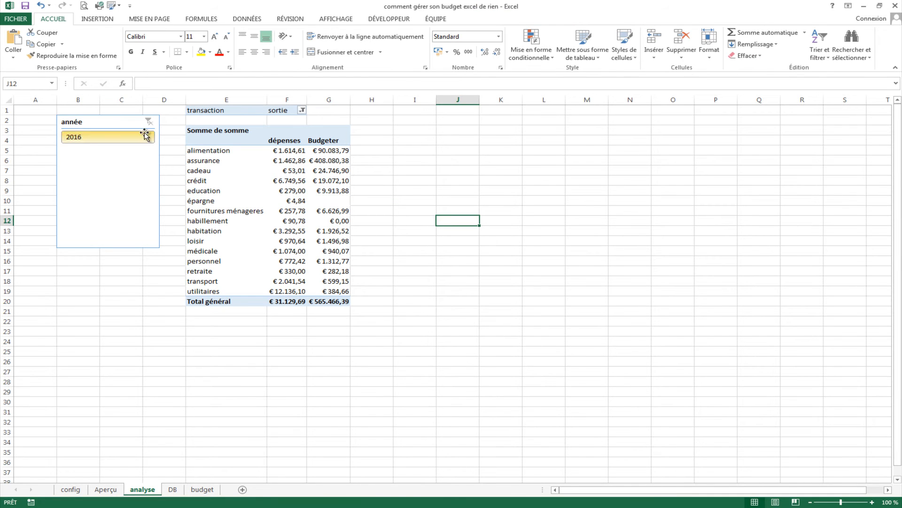
- Move the année slicer slightly lower beside the pivot table, with its upper edge in row 4
left_click_drag(129, 118, 137, 138)
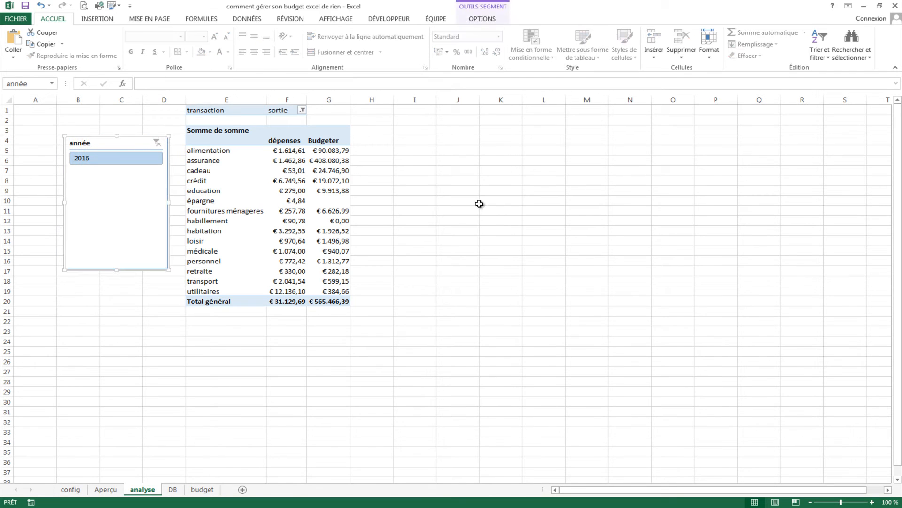
left_click_drag(501, 200, 458, 210)
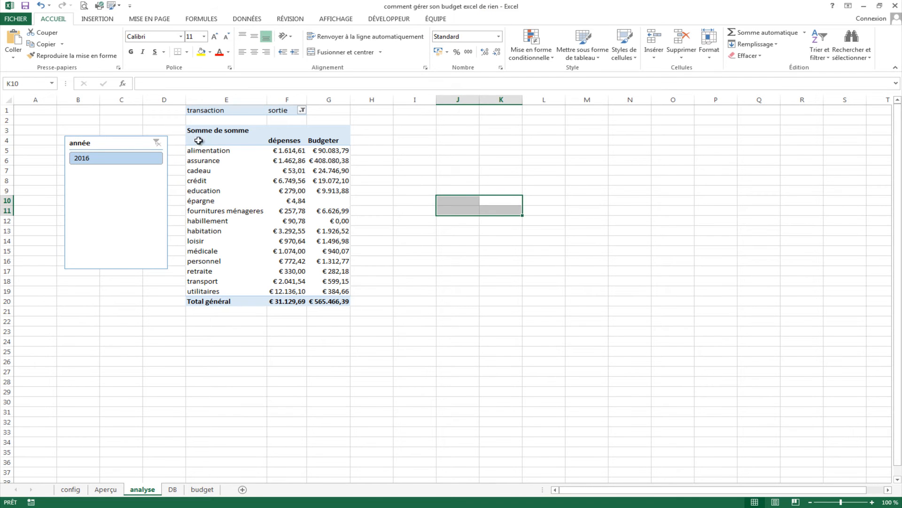
left_click(359, 153)
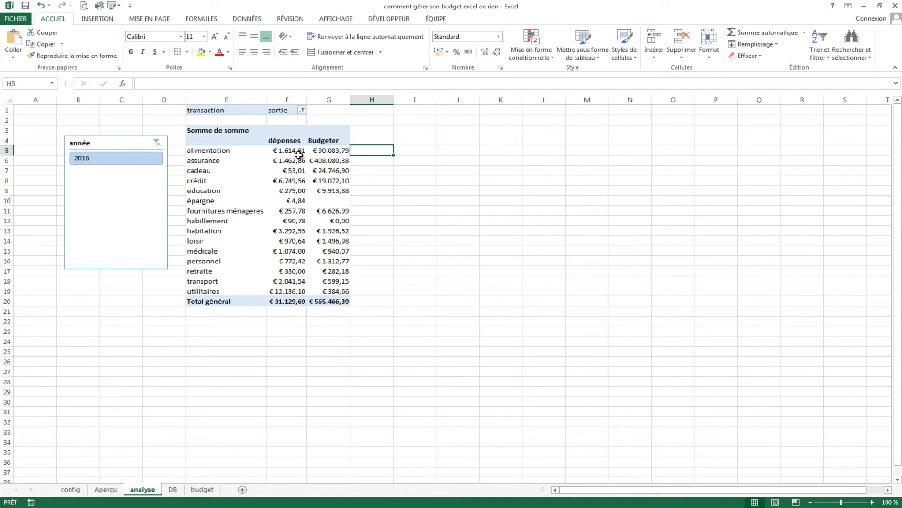
- Enter =SIERREUR(G5/F5;"") in H5 and fill the formula down to H20 beside the pivot table
mouse_move(342, 151)
type("=")
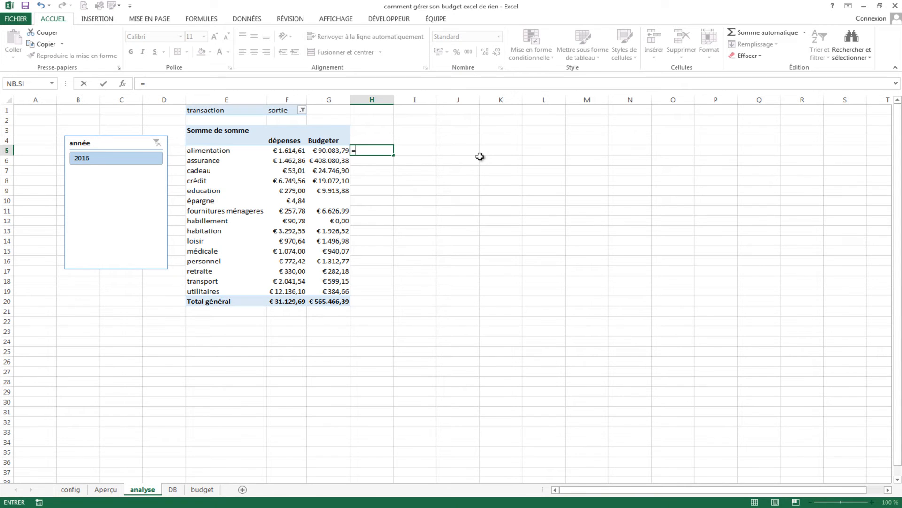
type("sierru")
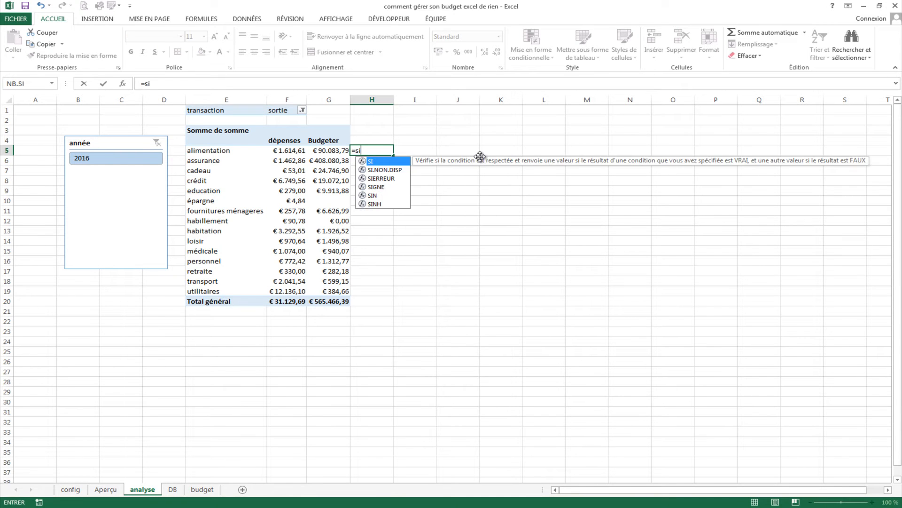
key("BackSpace")
key("BackSpace")
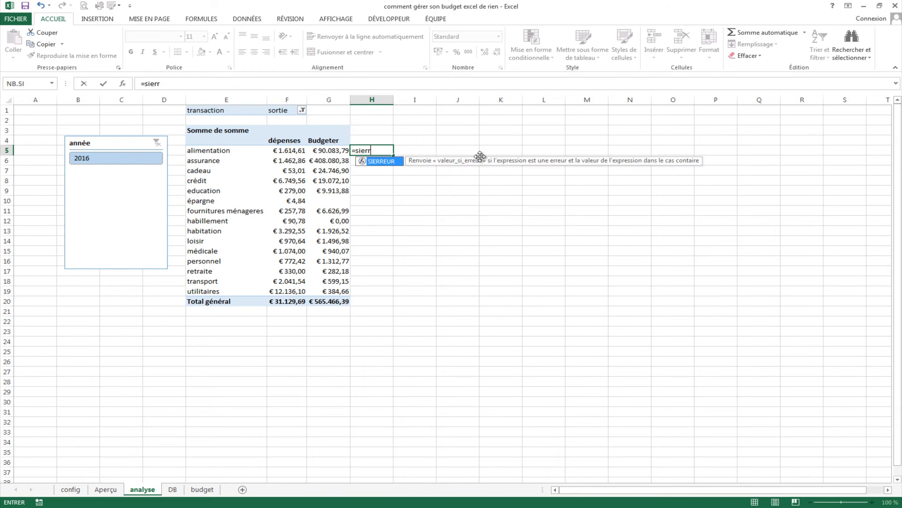
type("eur(")
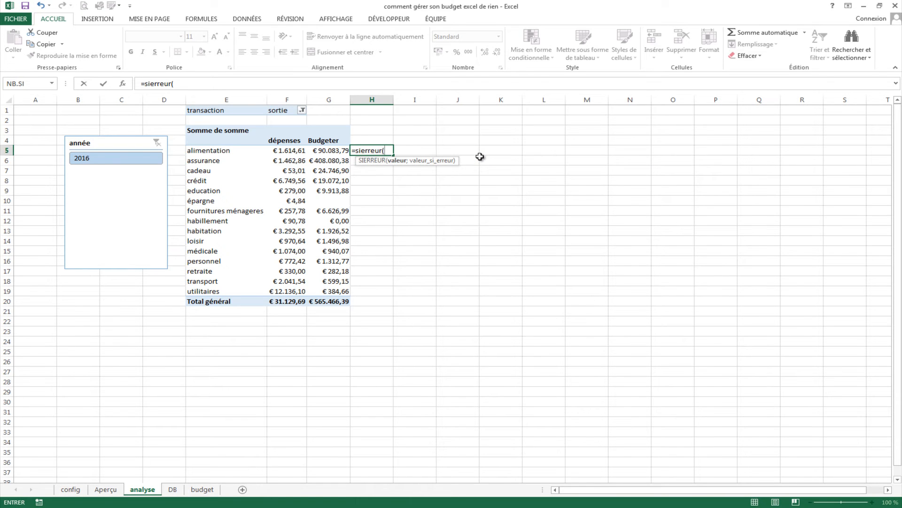
type("g")
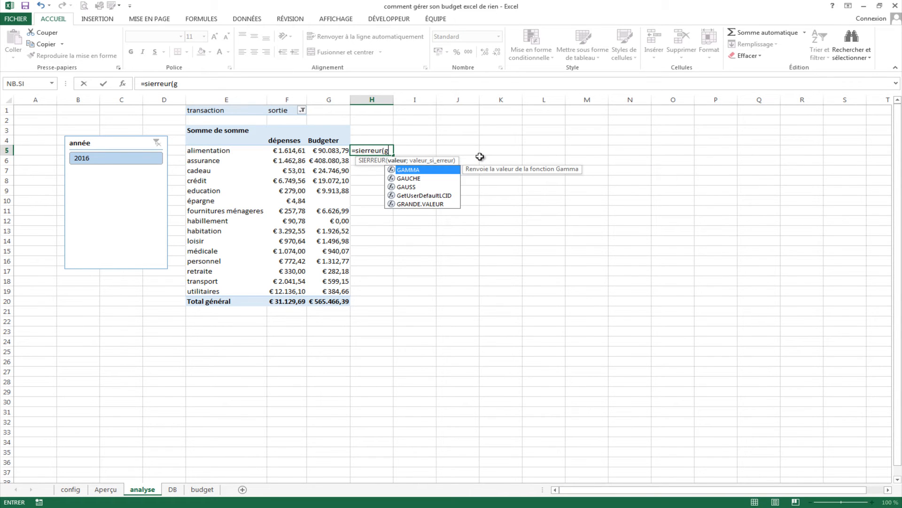
type("5/")
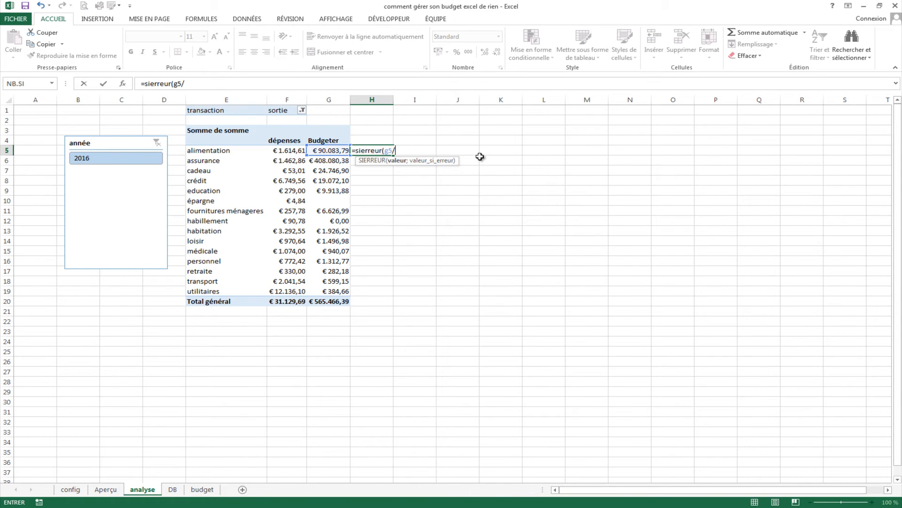
type("g")
key("BackSpace")
type("f")
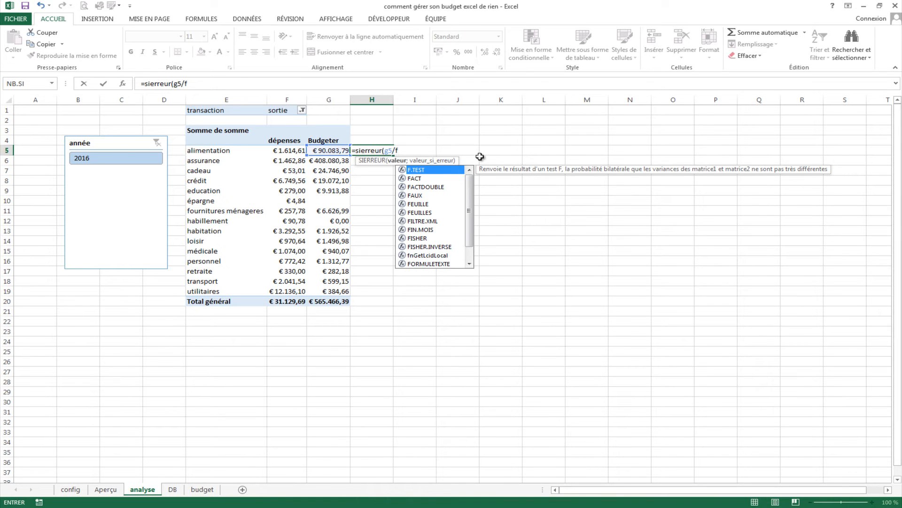
type("5")
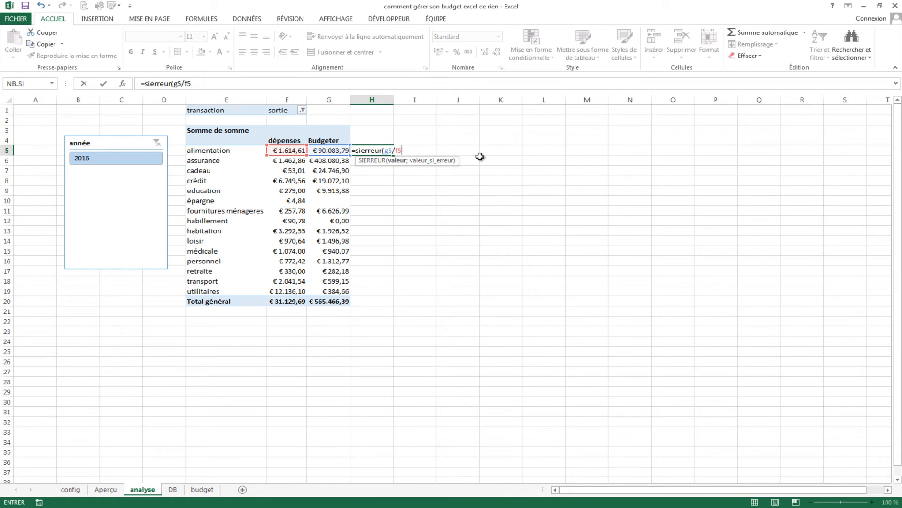
type(";")
key("Return")
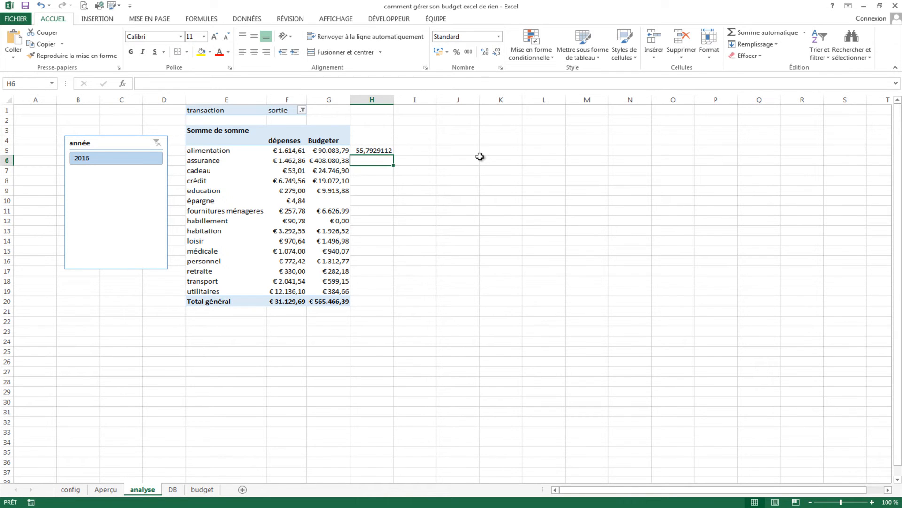
left_click(389, 148)
left_click_drag(394, 154, 385, 307)
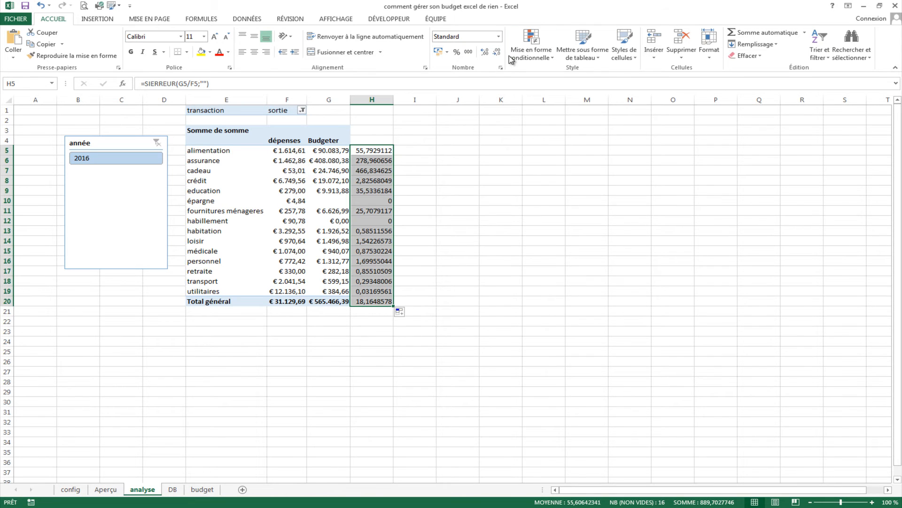
- Apply the icon set with circled check, exclamation and cross symbols to the ratios in H5:H20
left_click(531, 51)
mouse_move(610, 172)
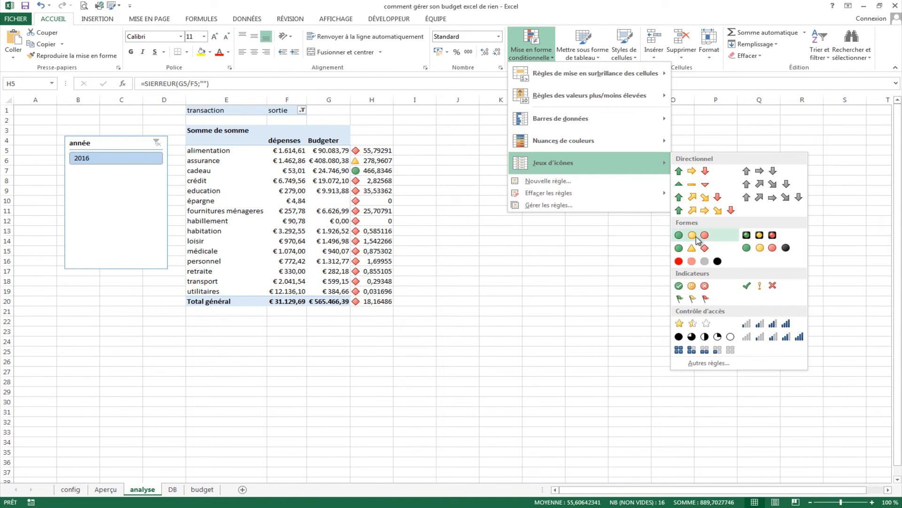
left_click(705, 287)
- Edit the icon set rule on H5:H20 to display only the icons without the values
left_click(548, 53)
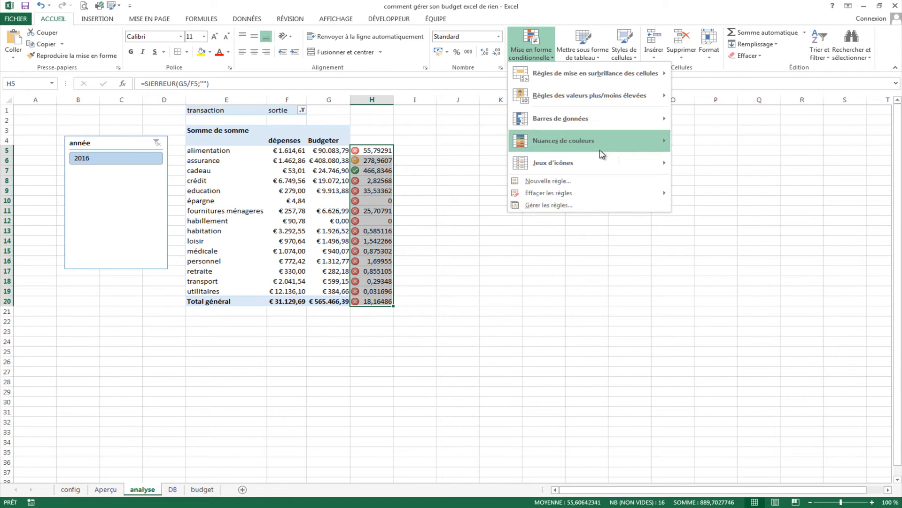
left_click(590, 205)
double_click(534, 172)
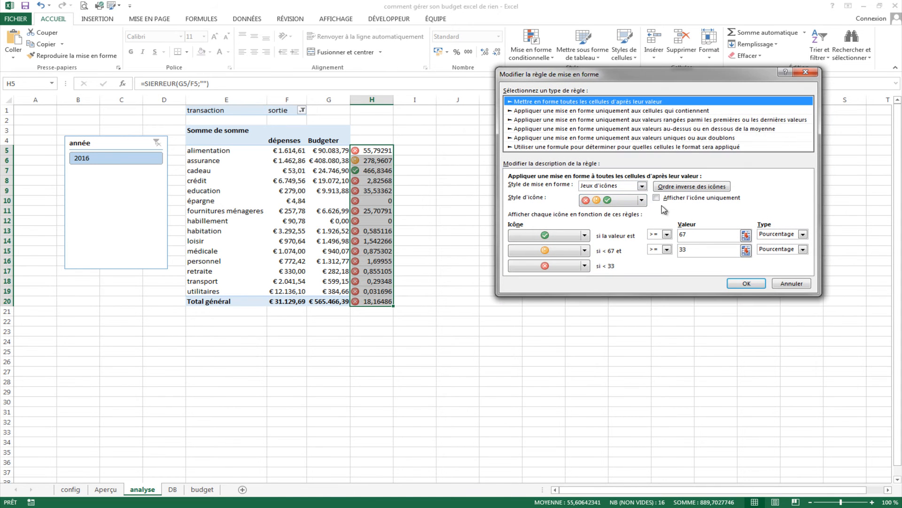
left_click(657, 197)
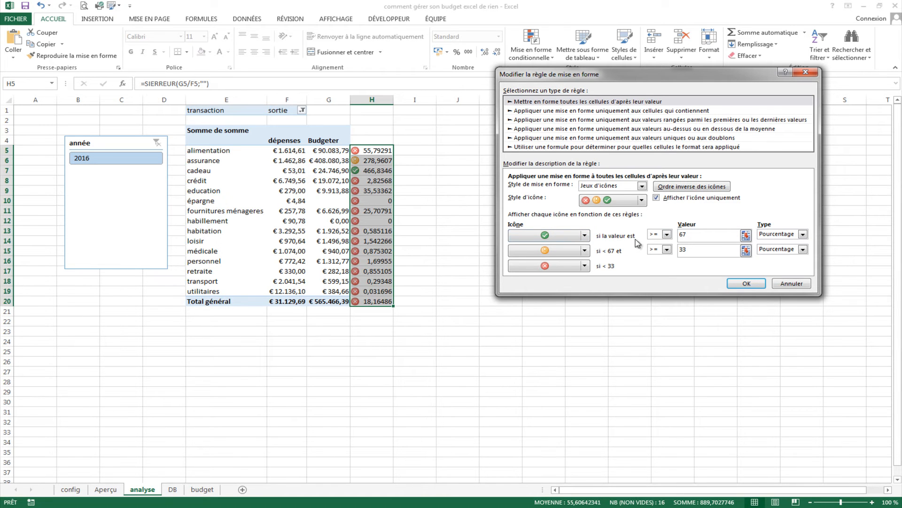
- Set both icon thresholds to type Nombre, with green from 1,25, adjust the yellow threshold value, and apply the rule
left_click(803, 234)
left_click(791, 244)
left_click(804, 249)
left_click(785, 262)
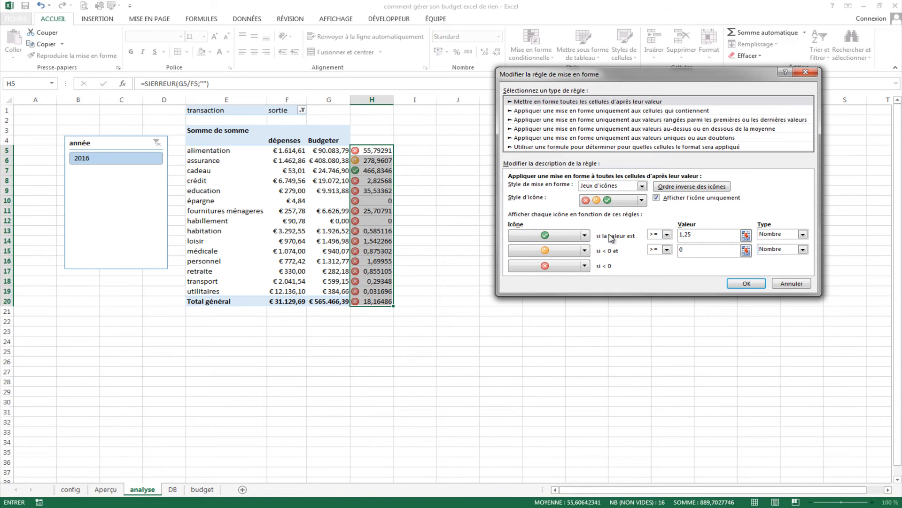
left_click(692, 251)
key("BackSpace")
type(",")
left_click(747, 283)
left_click(822, 249)
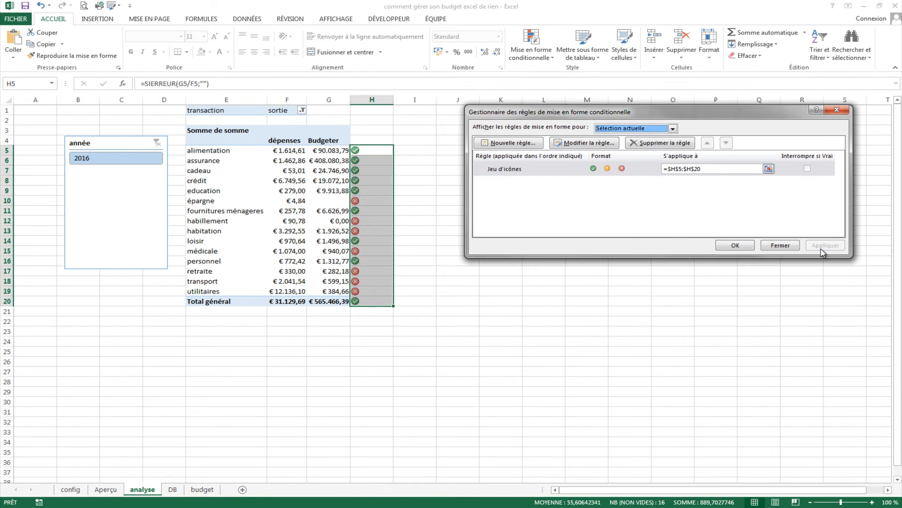
left_click(735, 245)
left_click(688, 290)
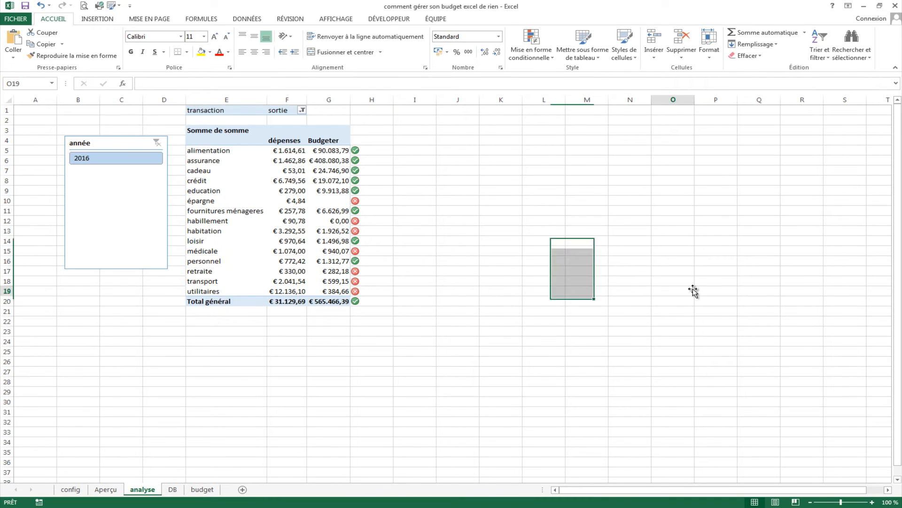
- Check the status icons against the dépenses and Budgeter amounts for alimentation, habillement and loisir
left_click_drag(369, 149, 371, 302)
left_click(331, 150)
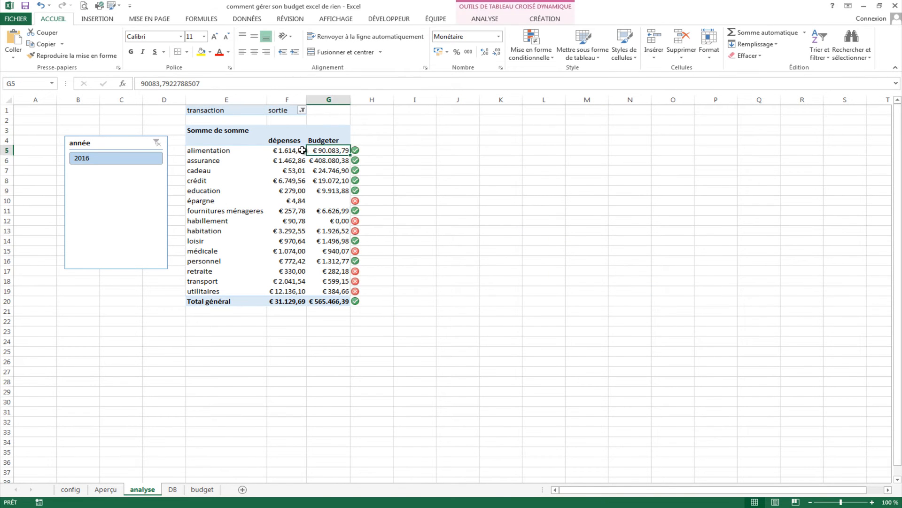
left_click(299, 150)
left_click(331, 150)
key("Right")
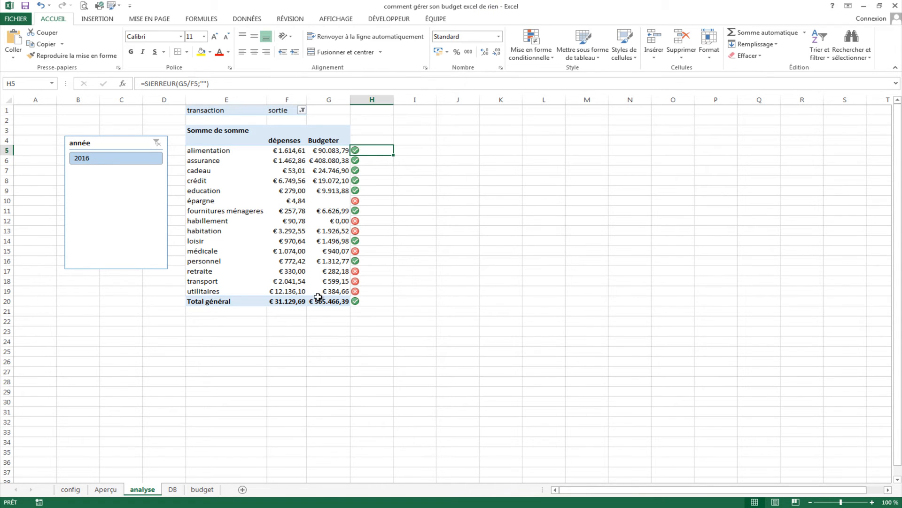
left_click(293, 223)
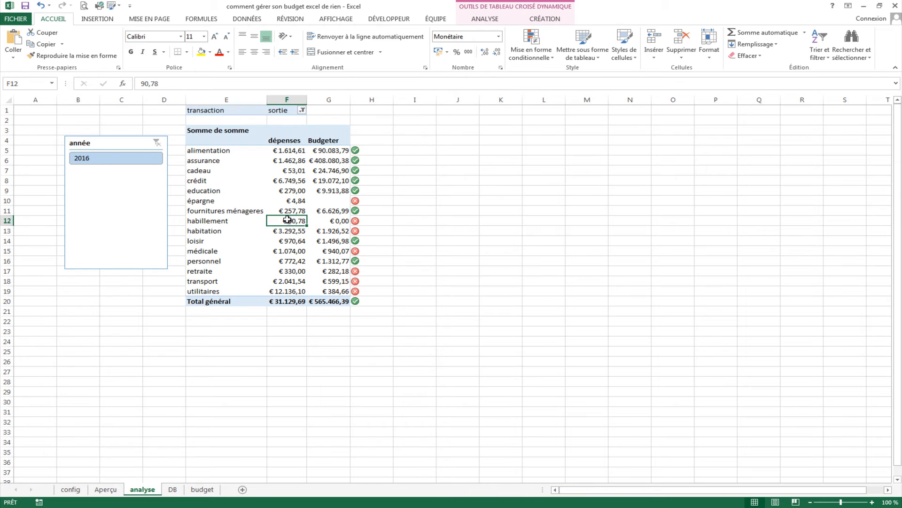
left_click(339, 221)
left_click(356, 220)
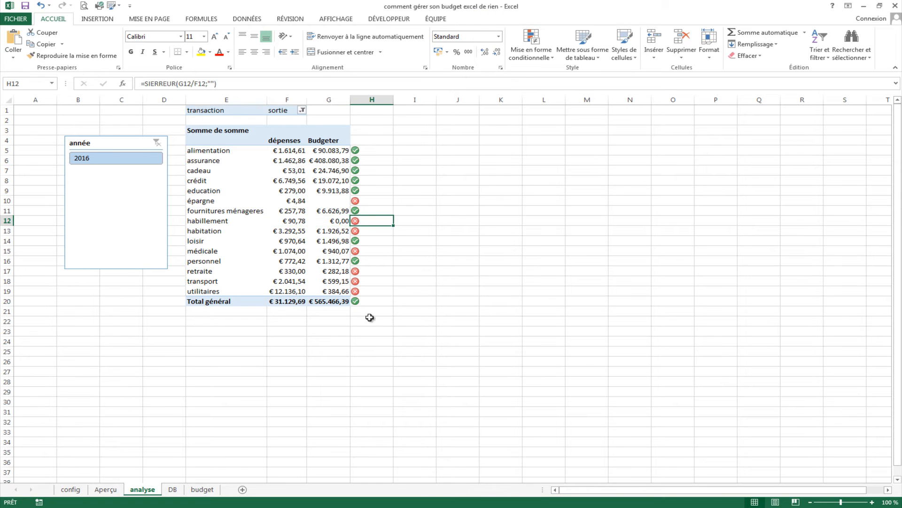
left_click(303, 244)
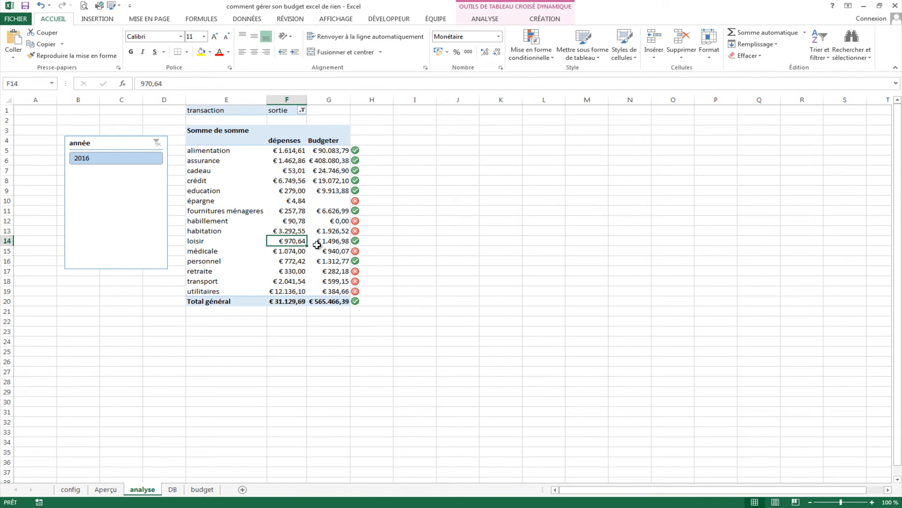
mouse_move(305, 242)
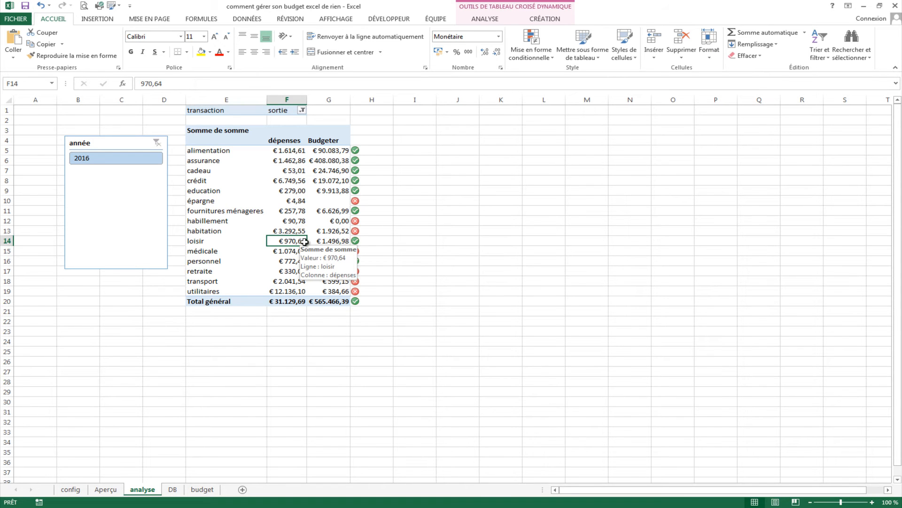
left_click(338, 242)
left_click(358, 242)
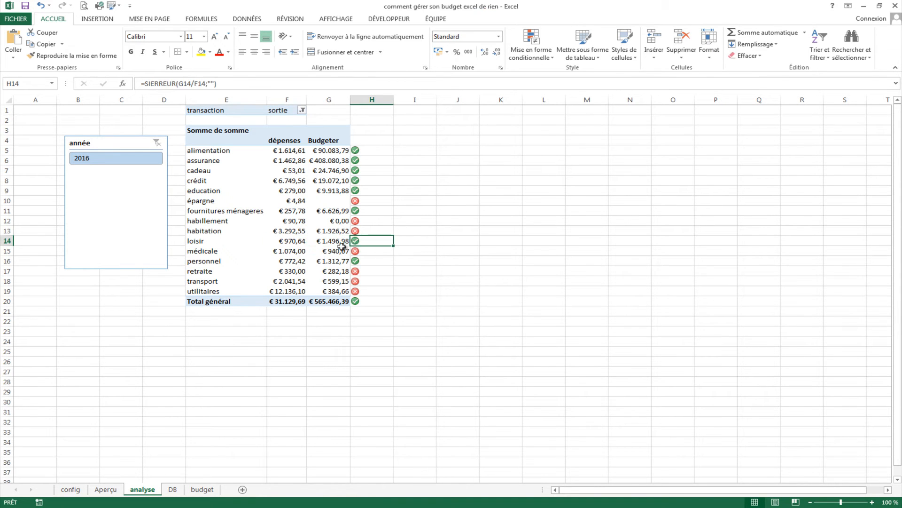
left_click(408, 281)
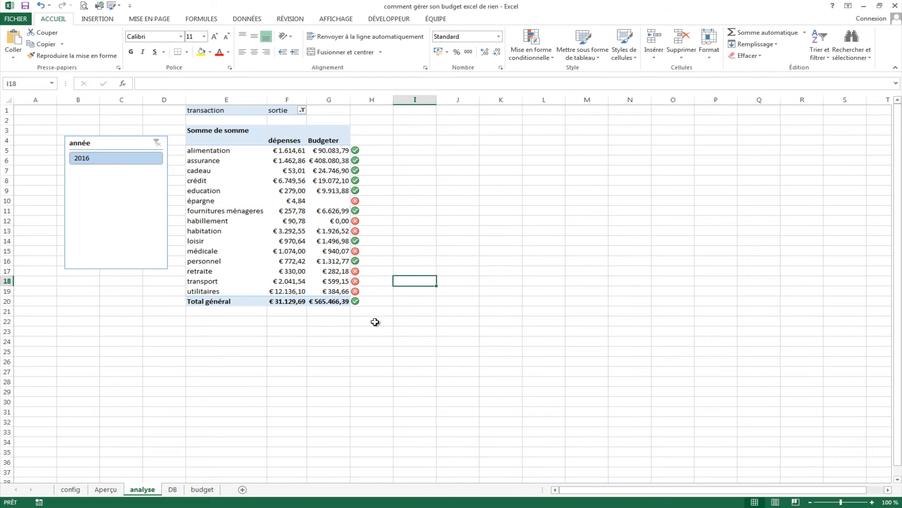
- Review the alimentation and assurance expenses alongside their budgeted amounts and status icons
mouse_move(329, 216)
left_click(373, 150)
left_click(283, 151)
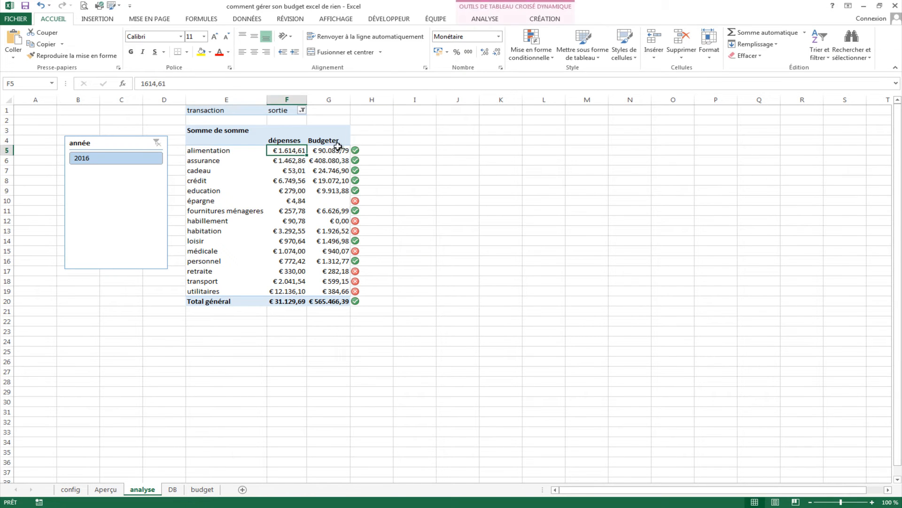
key("Right")
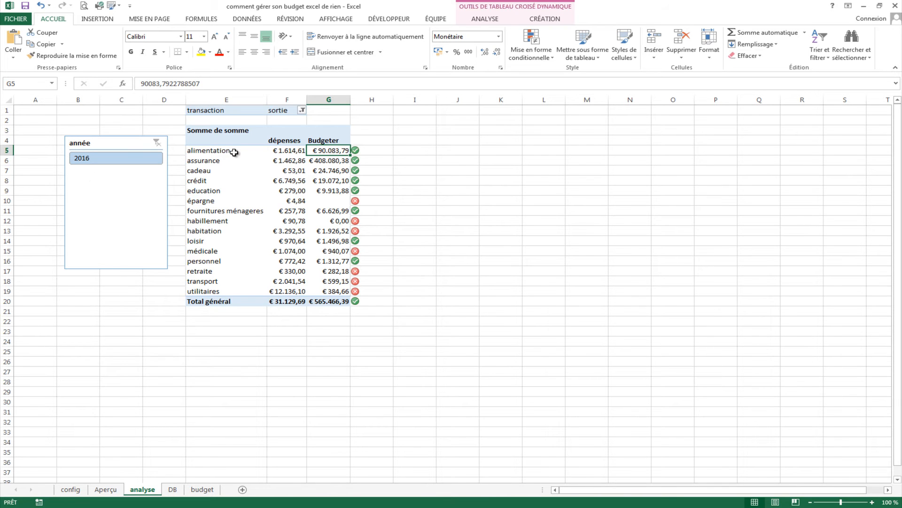
left_click(278, 152)
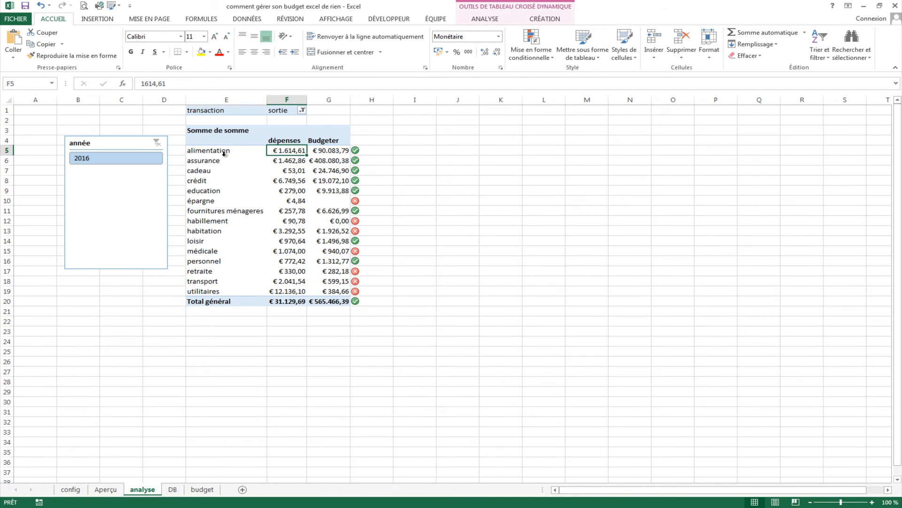
left_click(281, 161)
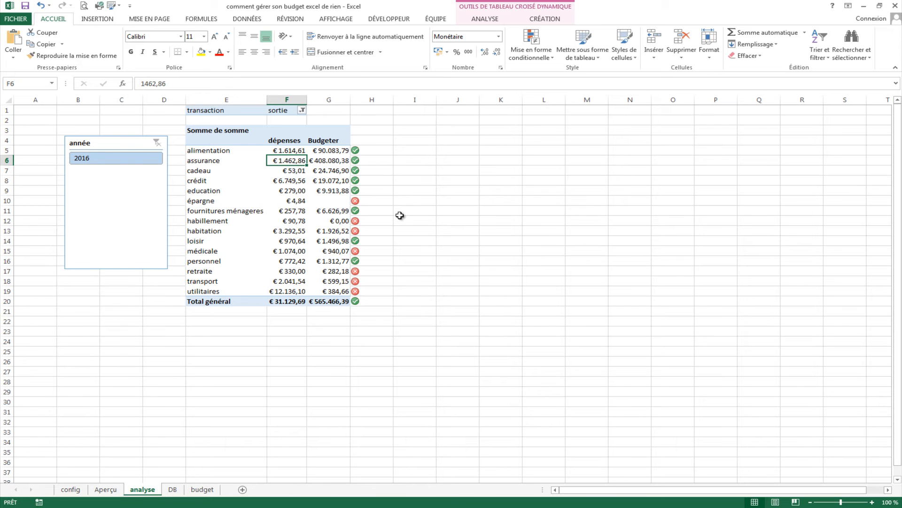
left_click_drag(391, 197, 396, 198)
left_click(414, 151)
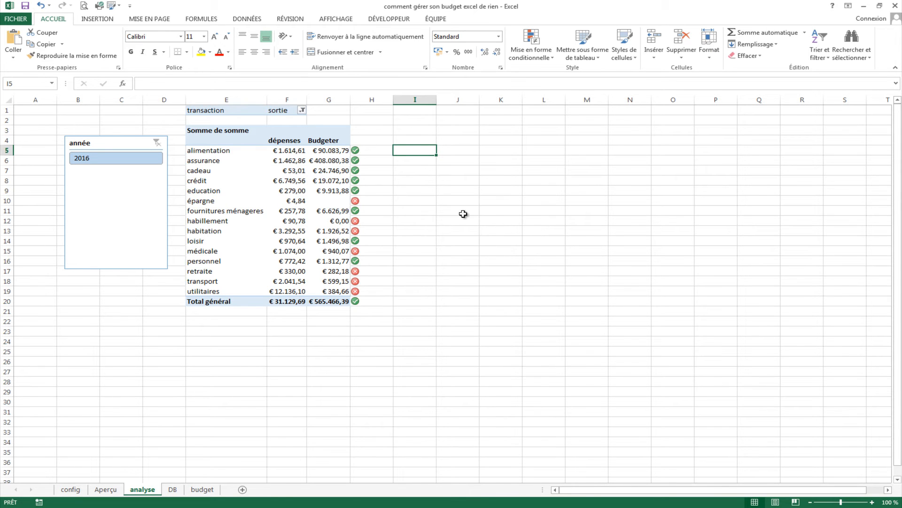
- Apply light blue solid-fill data bars to the dépenses amounts in F5:F19
left_click_drag(280, 154, 296, 293)
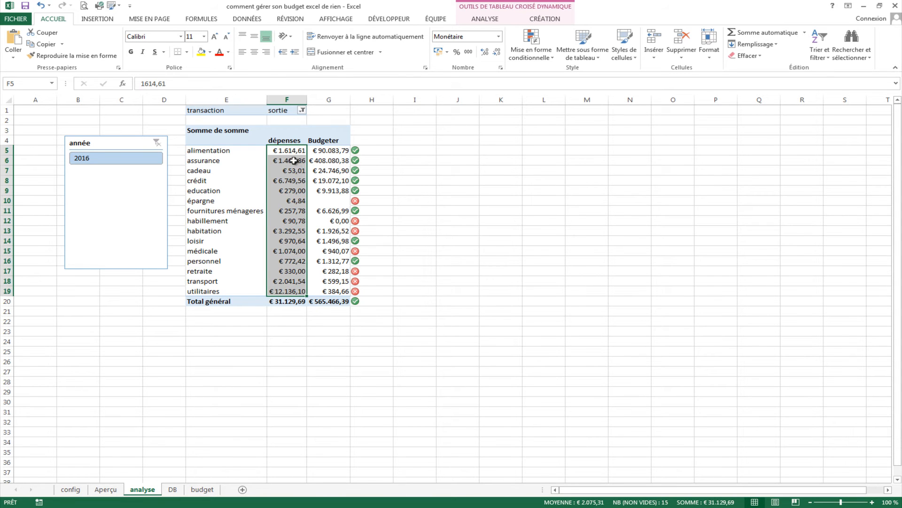
left_click(540, 55)
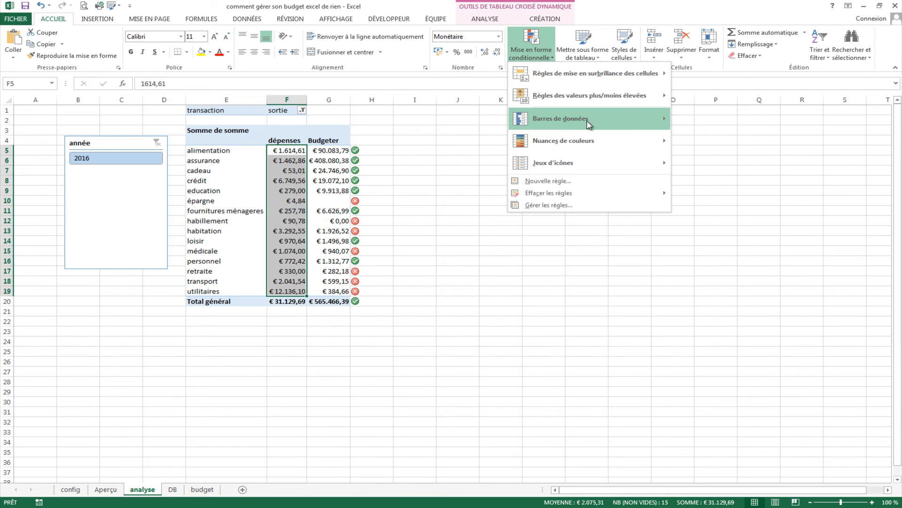
mouse_move(659, 122)
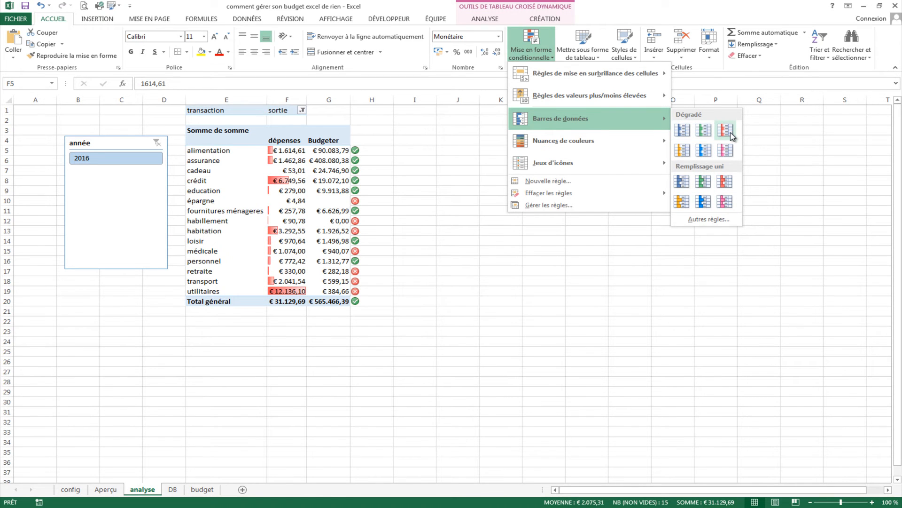
left_click(705, 206)
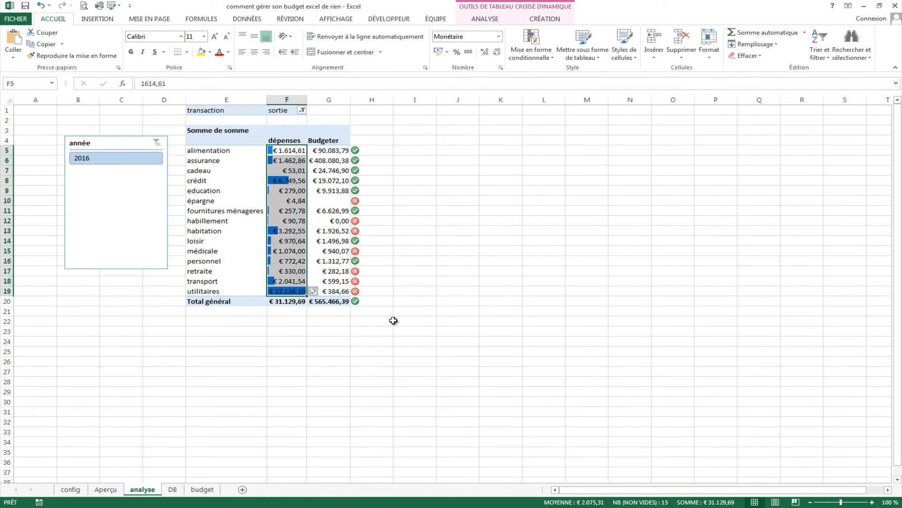
left_click(372, 321)
left_click(474, 335)
left_click(440, 239)
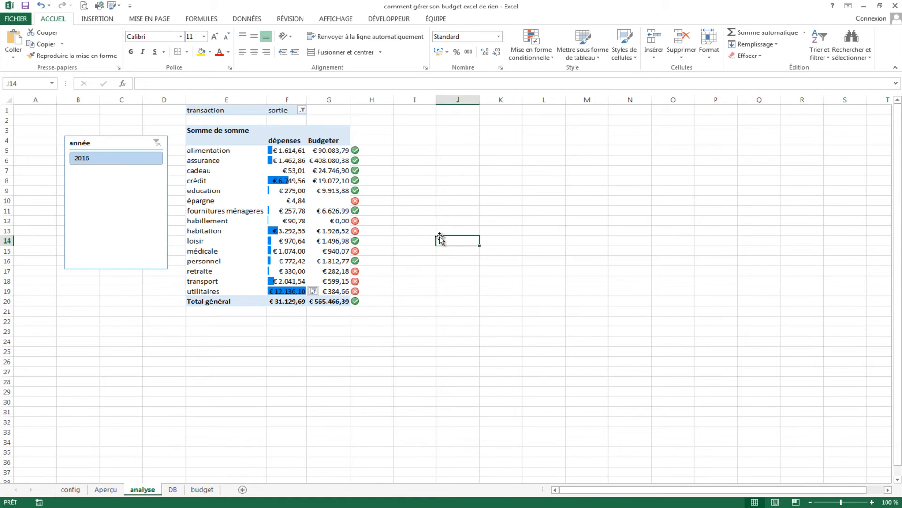
- Check the utilitaires category and its dépenses amount in the pivot table
left_click(206, 294)
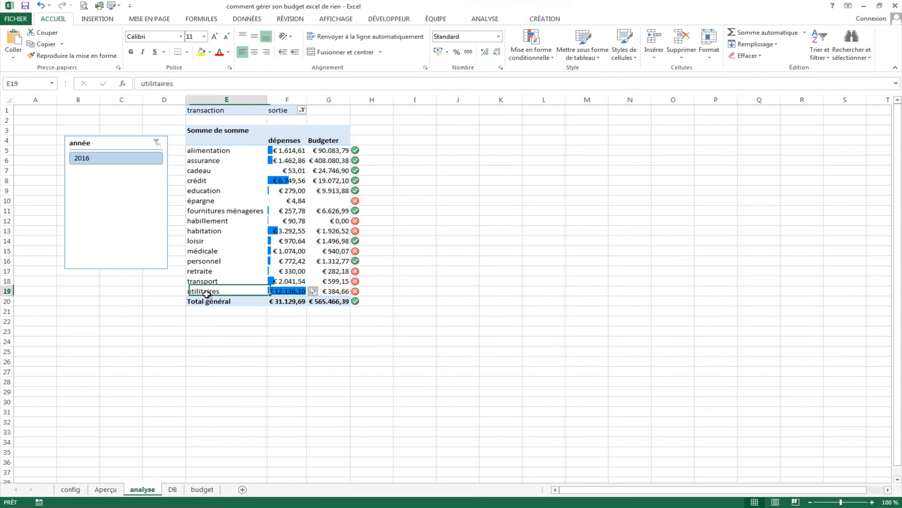
left_click(288, 292)
left_click(472, 279)
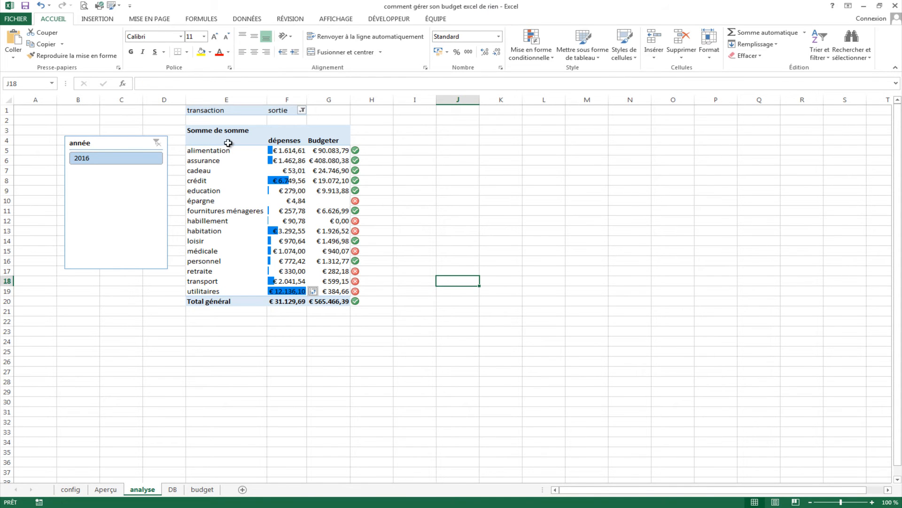
- Enlarge the font of the whole pivot table in E1:G20 and fit column E to its contents
left_click_drag(199, 113, 332, 301)
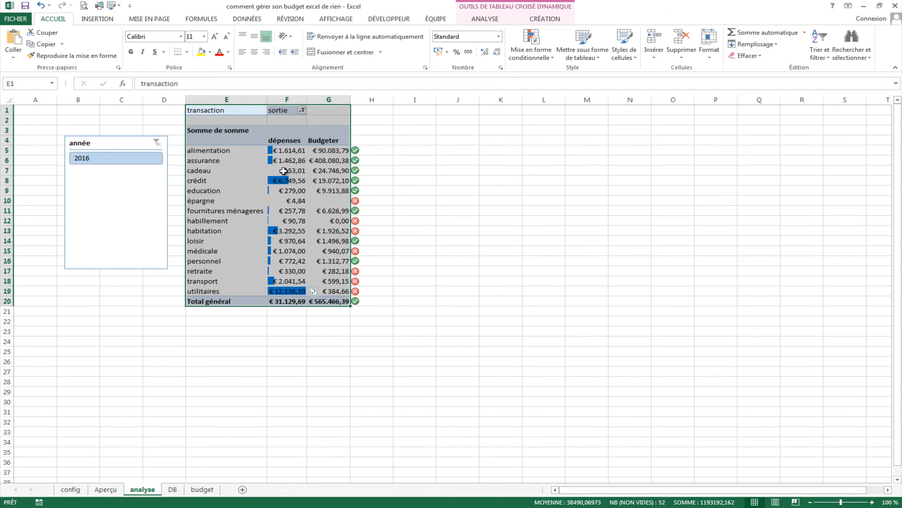
left_click(204, 36)
left_click(190, 105)
left_click(545, 295)
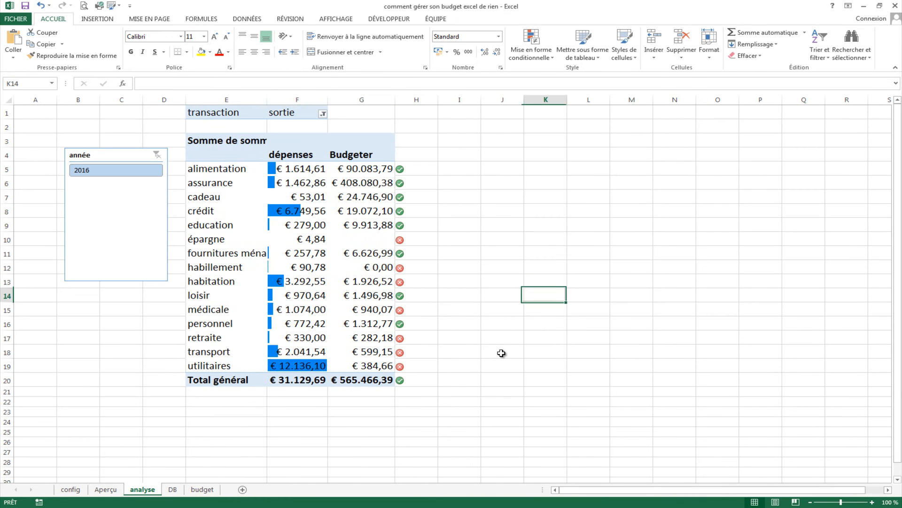
double_click(267, 99)
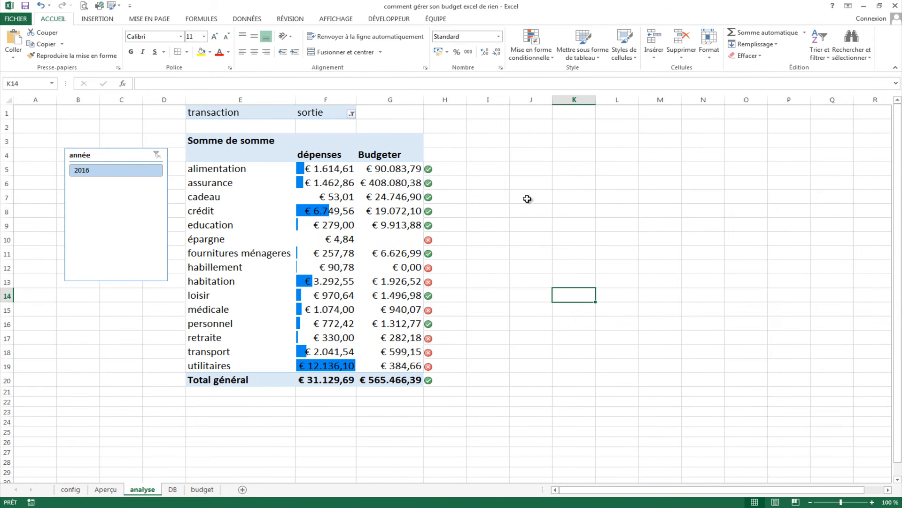
left_click(573, 210)
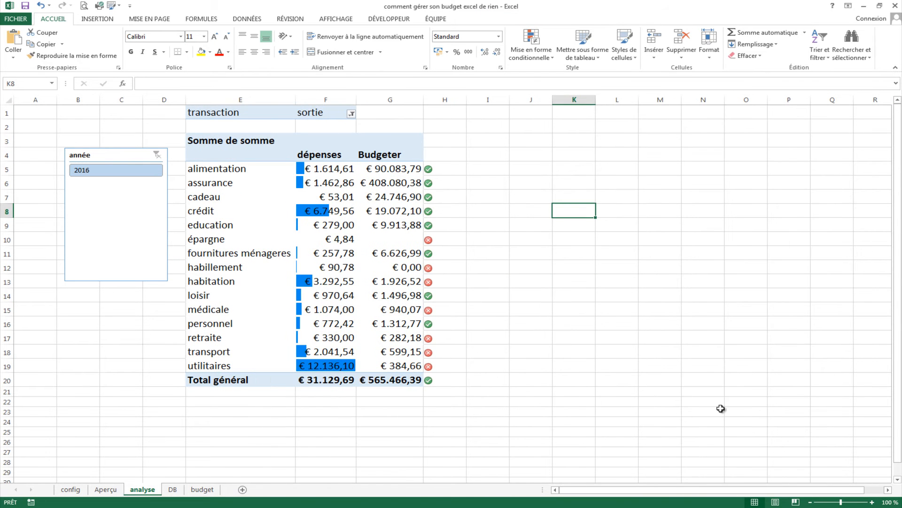
- Fit columns F and G to their contents so the dépenses and Budgeter amounts are fully readable
left_click(810, 502)
left_click(809, 502)
left_click(810, 502)
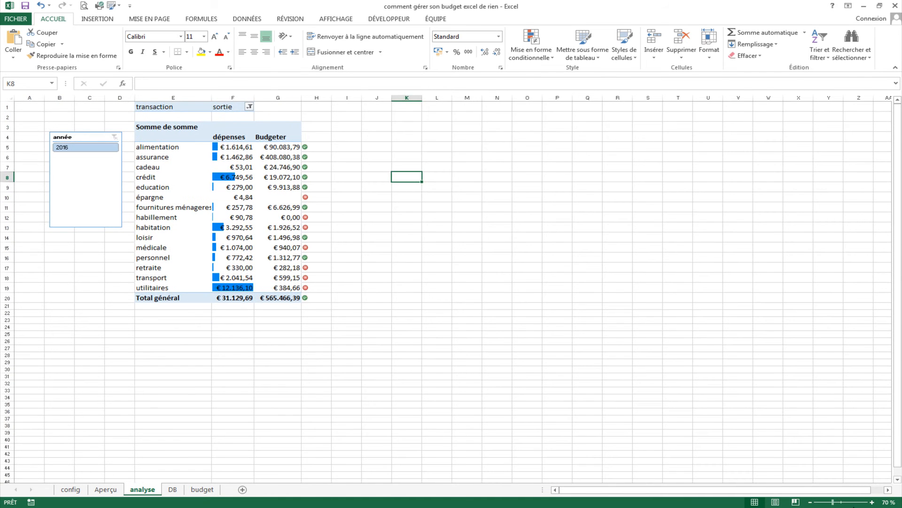
left_click(872, 502)
left_click(631, 400)
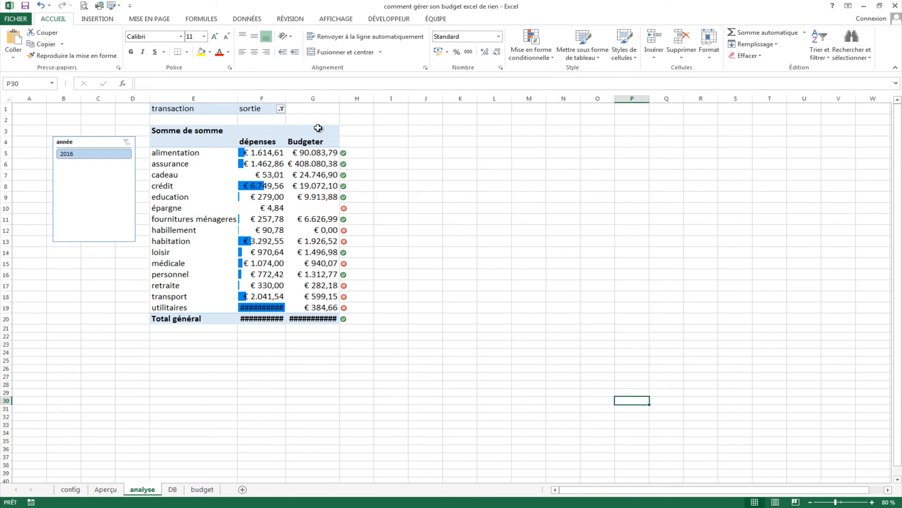
double_click(286, 98)
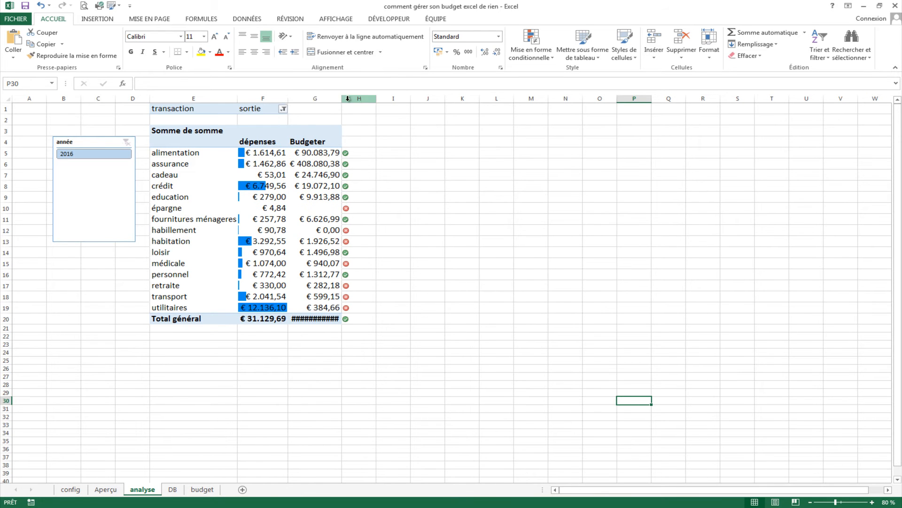
double_click(341, 99)
left_click(458, 202)
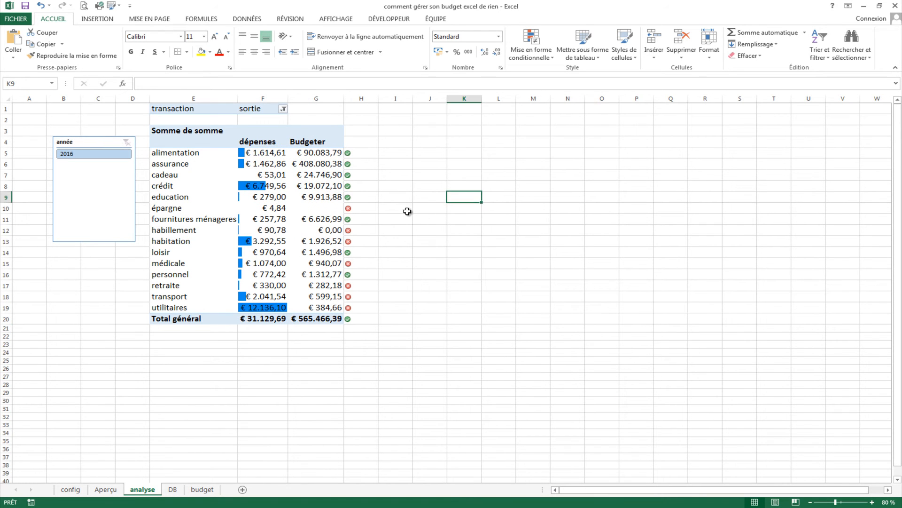
left_click(602, 230)
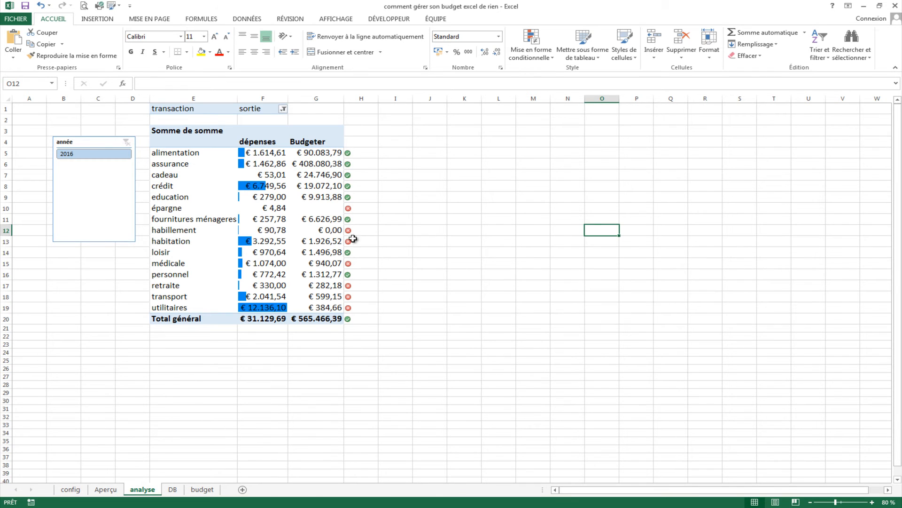
- Create a pivot table from Tableau1 on the DB sheet, placing it on the existing config sheet at cell R1
left_click(173, 489)
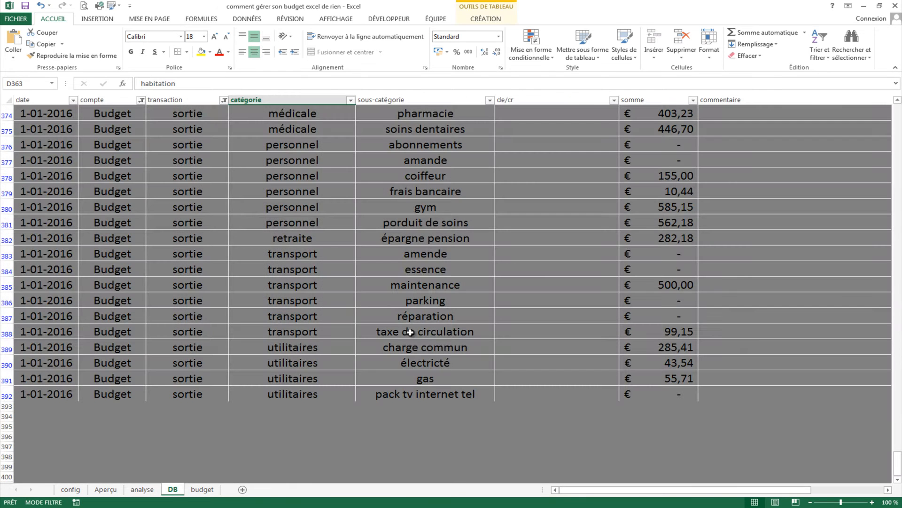
left_click(198, 217)
scroll(399, 212, "up", 3)
left_click(350, 207)
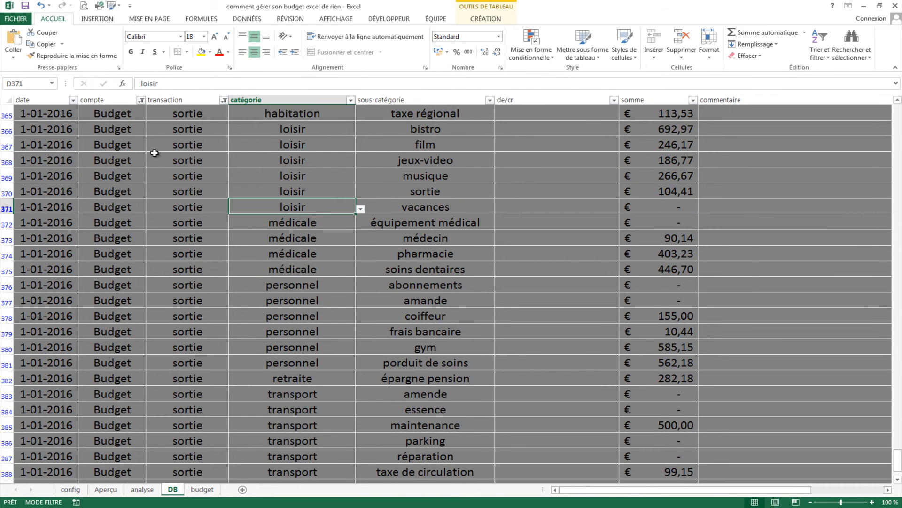
left_click(97, 18)
left_click(23, 45)
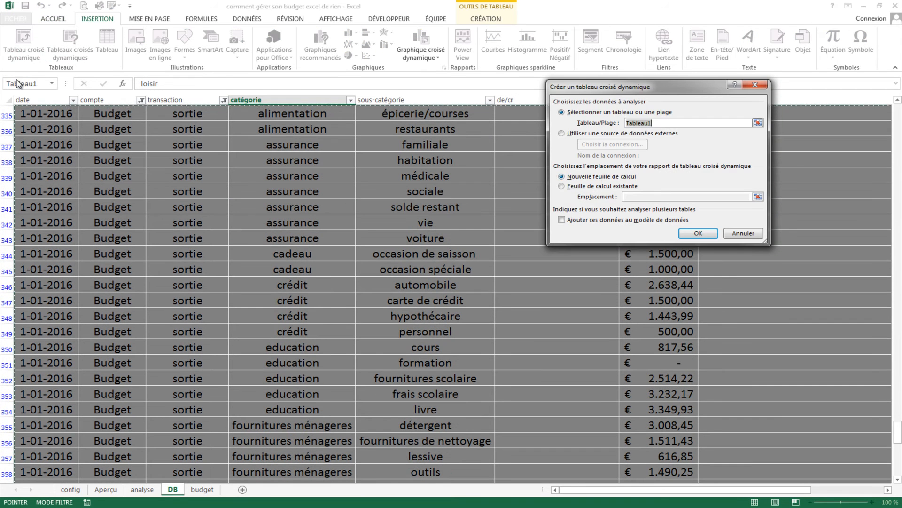
left_click(566, 187)
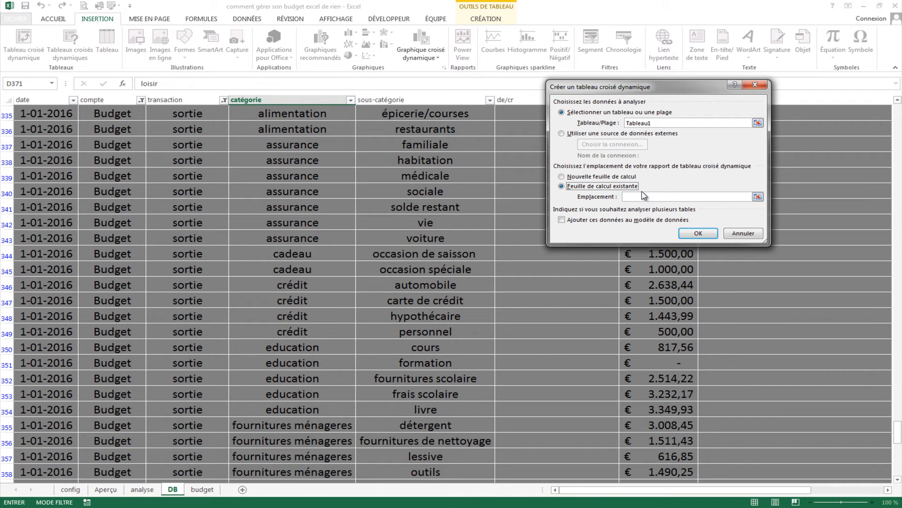
left_click(757, 197)
left_click(70, 488)
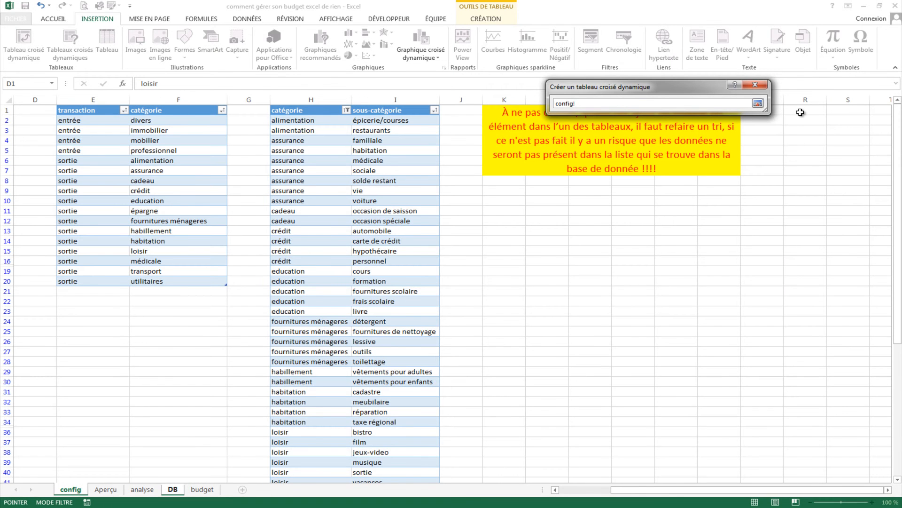
left_click(801, 112)
key("Return")
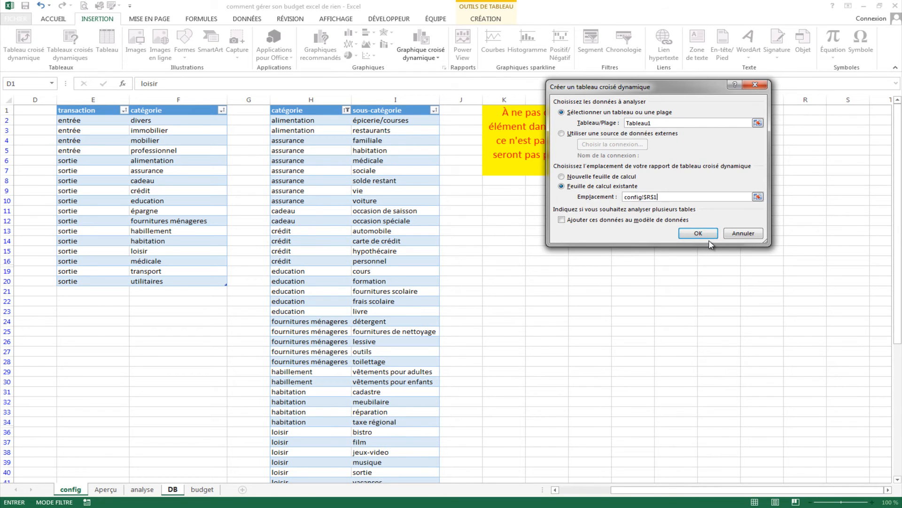
left_click(698, 234)
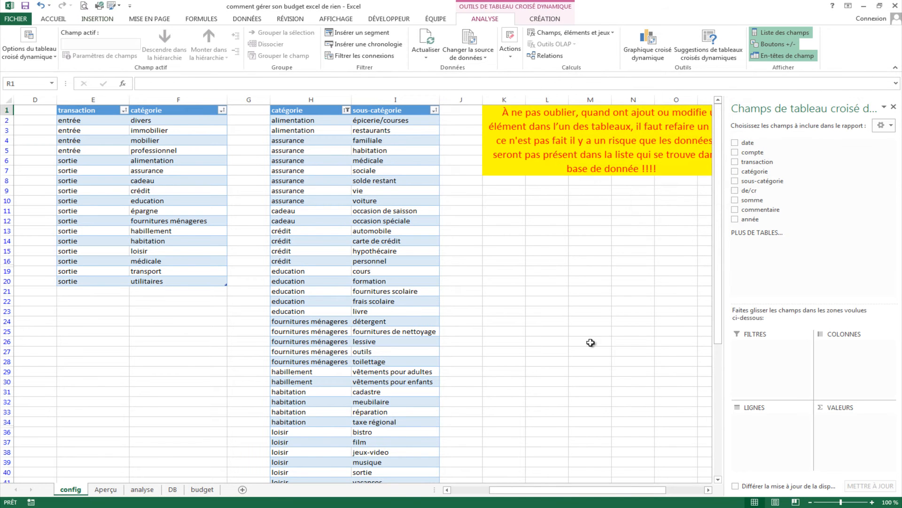
- Add transaction as the report filter of the new pivot table and restrict it to sortie by excluding entrée
left_click_drag(572, 493, 696, 492)
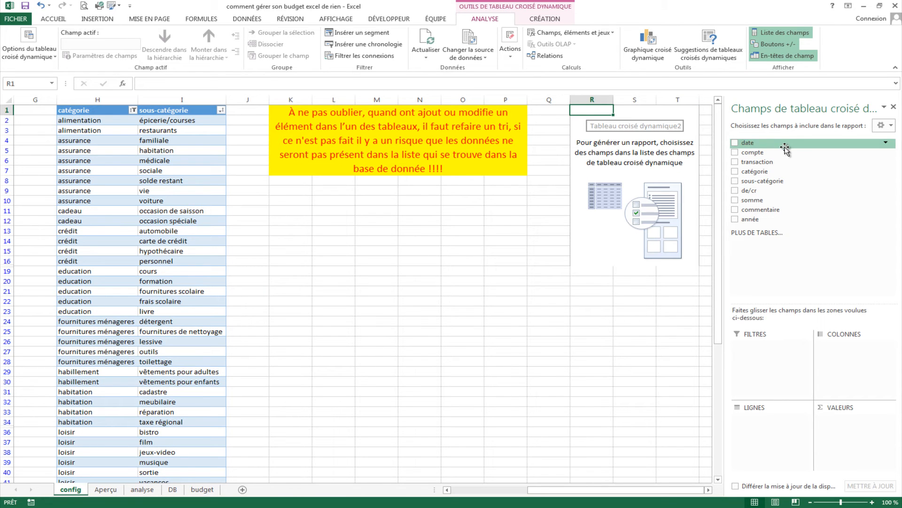
left_click_drag(769, 162, 784, 376)
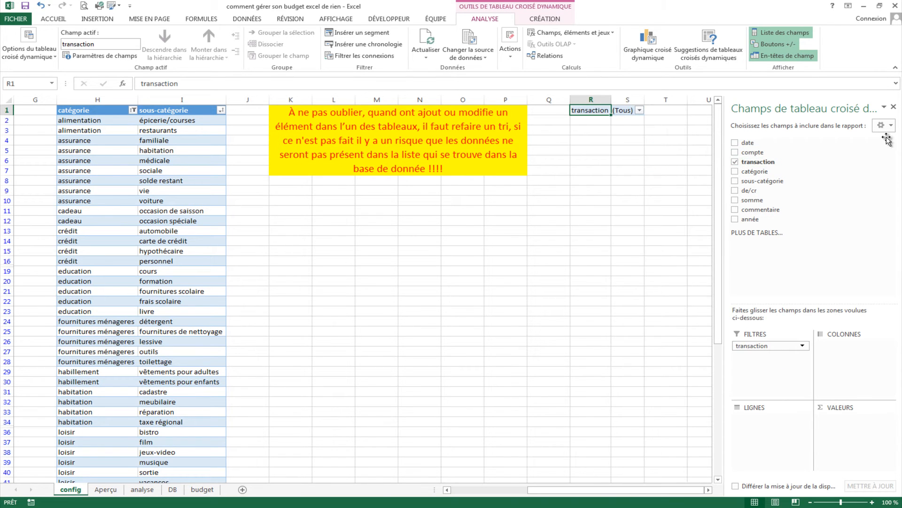
left_click(887, 163)
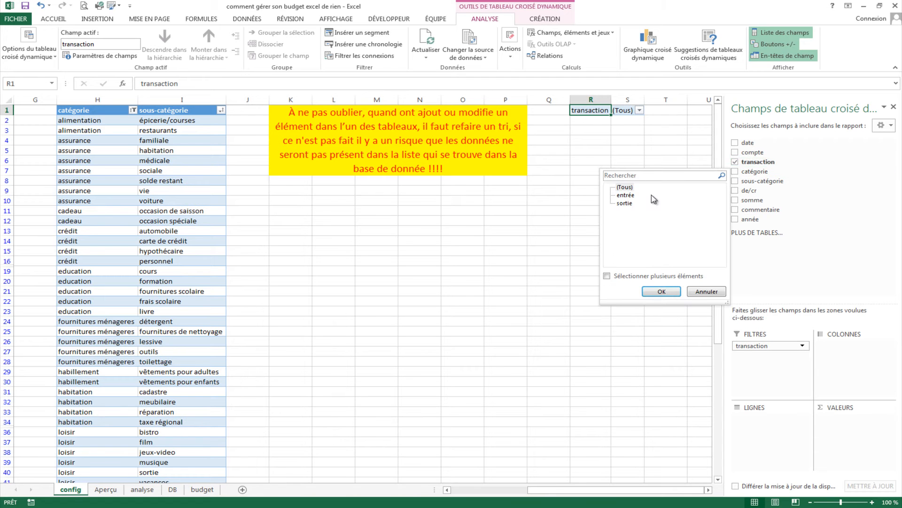
left_click(607, 276)
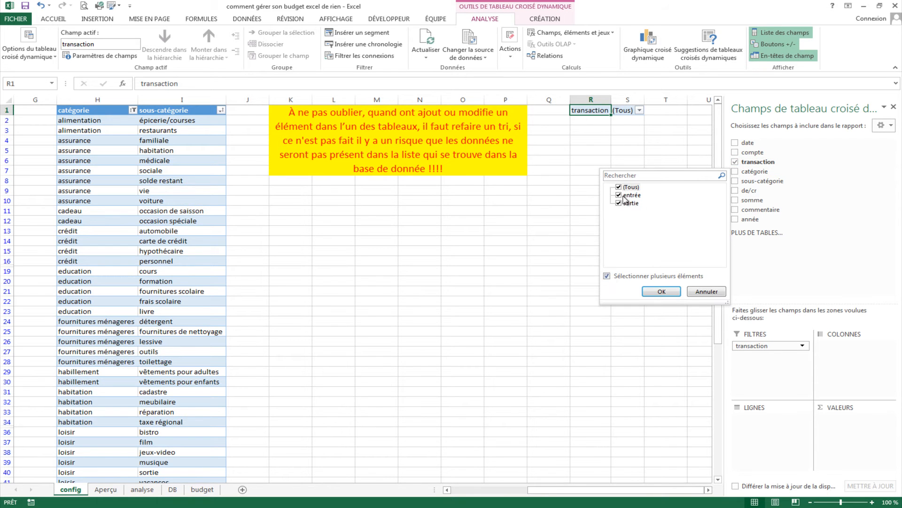
left_click(618, 195)
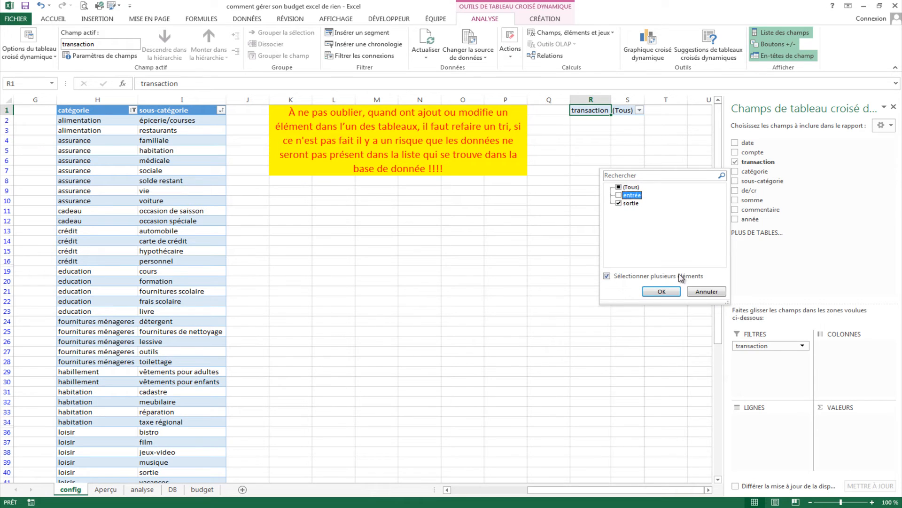
left_click(662, 292)
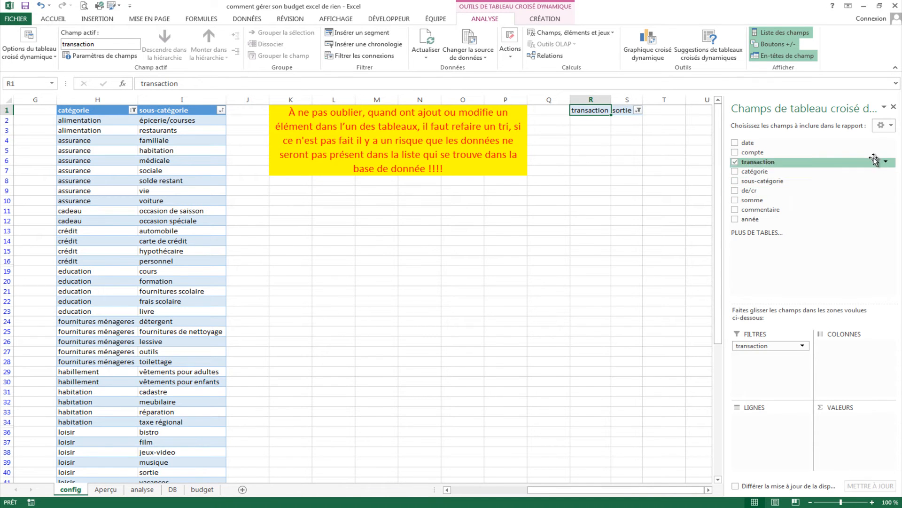
- Lay out the pivot table with compte as columns, sous-catégorie as rows and the sum of somme as values
left_click_drag(787, 152, 846, 371)
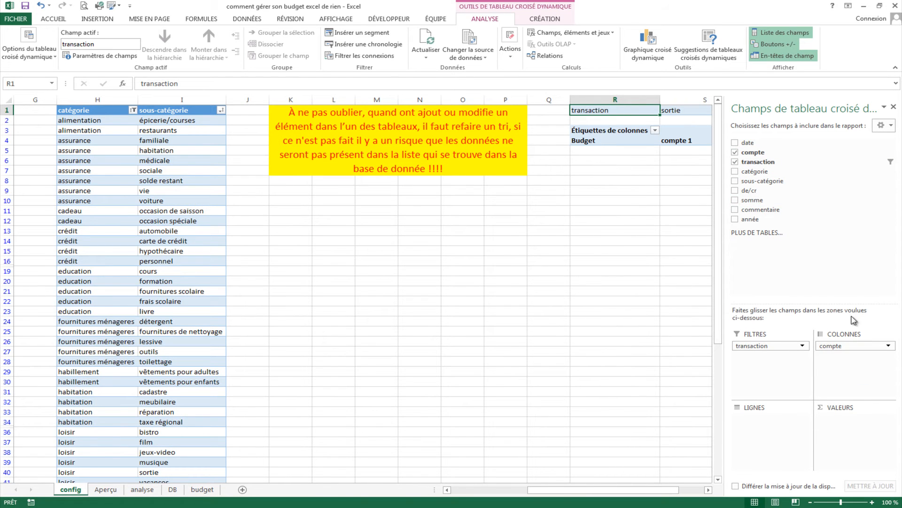
left_click_drag(753, 200, 854, 452)
left_click_drag(761, 180, 774, 441)
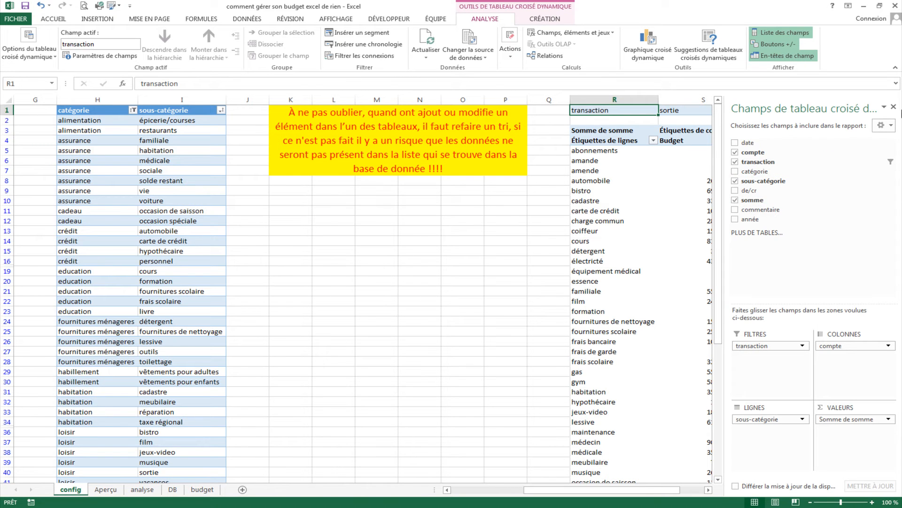
- Close the pivot field list and hide the pivot table's expand/collapse buttons and field headers
left_click(894, 107)
left_click(779, 205)
left_click(776, 57)
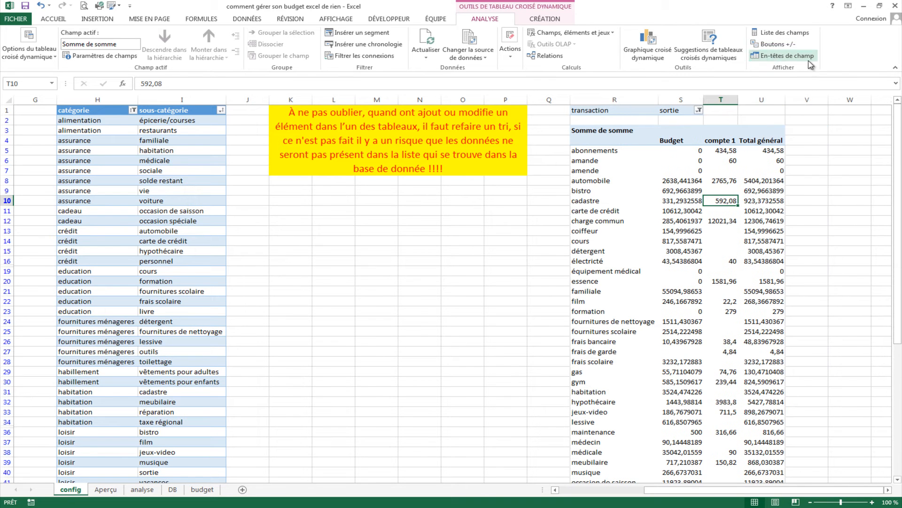
- Disable the pivot table's grand totals for rows and columns and hide its subtotals
left_click(545, 18)
left_click(43, 45)
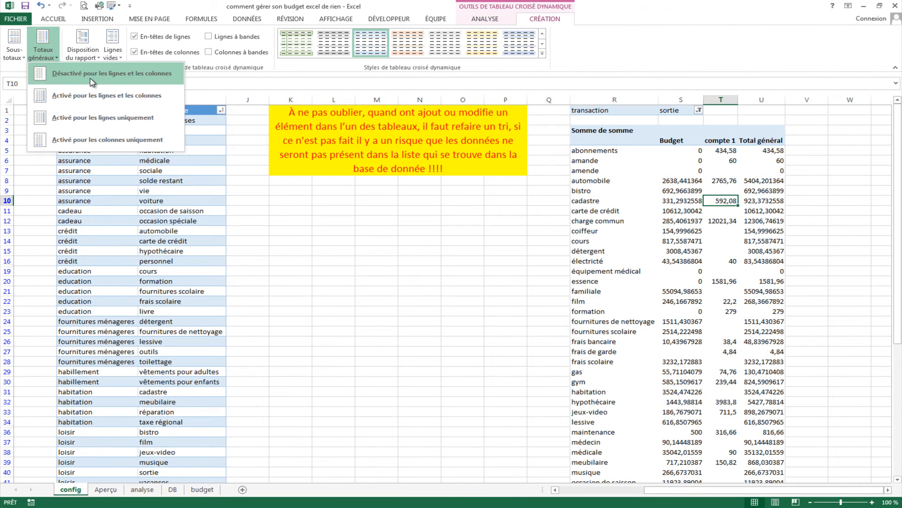
left_click(92, 82)
left_click(14, 43)
left_click(63, 73)
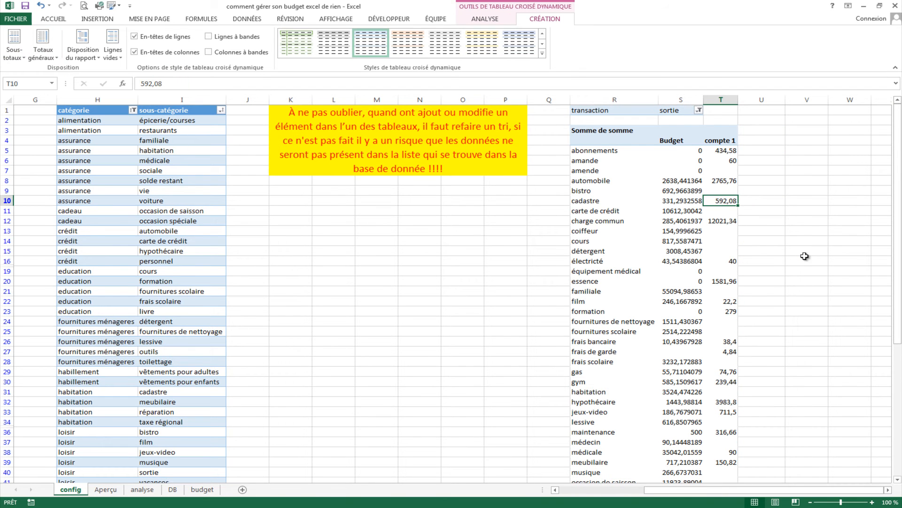
- Format the sous-catégorie pivot table's sum of somme as Monétaire with the € symbol and two decimals, and close the field list
left_click(611, 252)
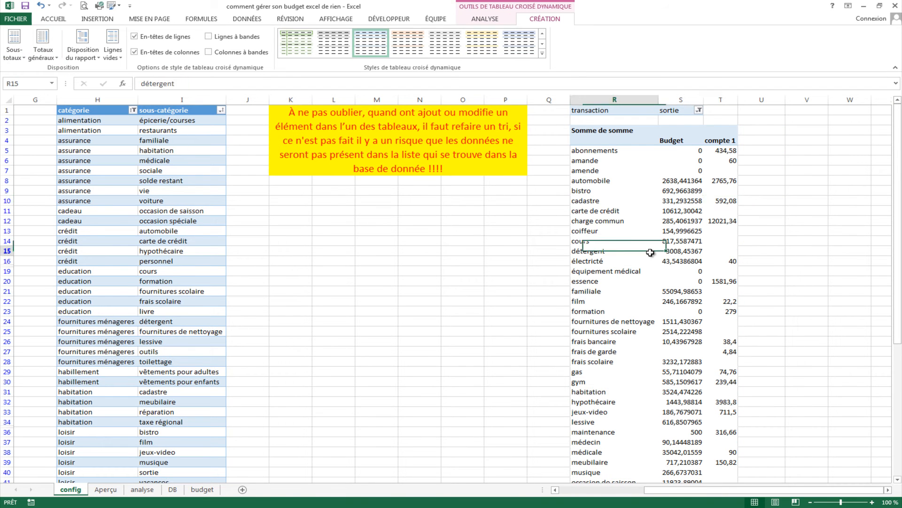
left_click(682, 180)
left_click(507, 23)
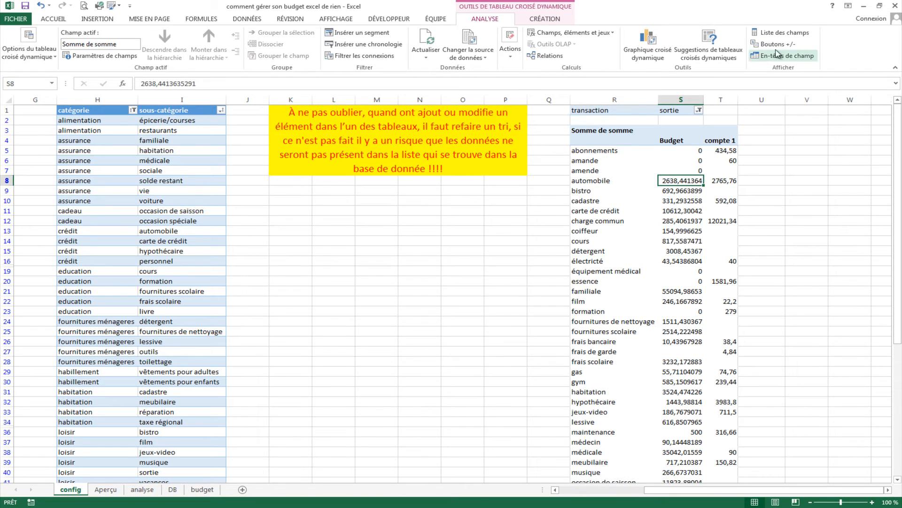
left_click(780, 32)
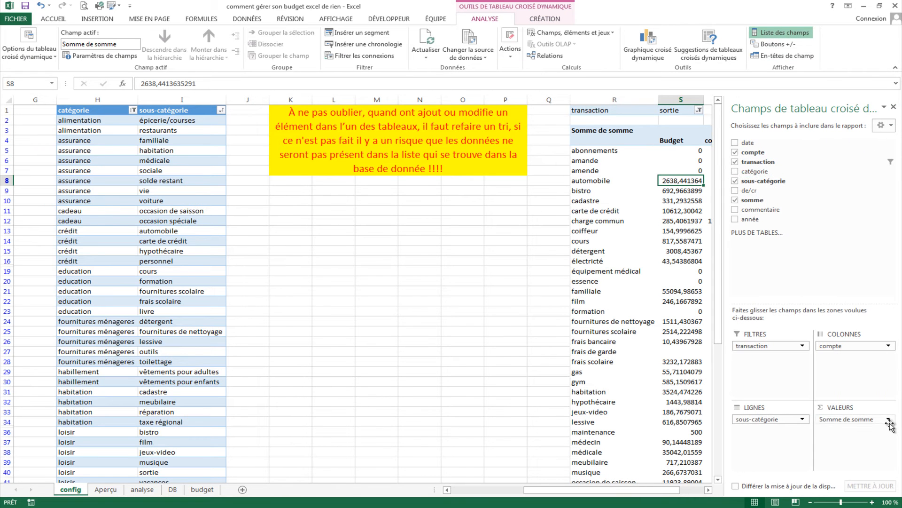
left_click(887, 419)
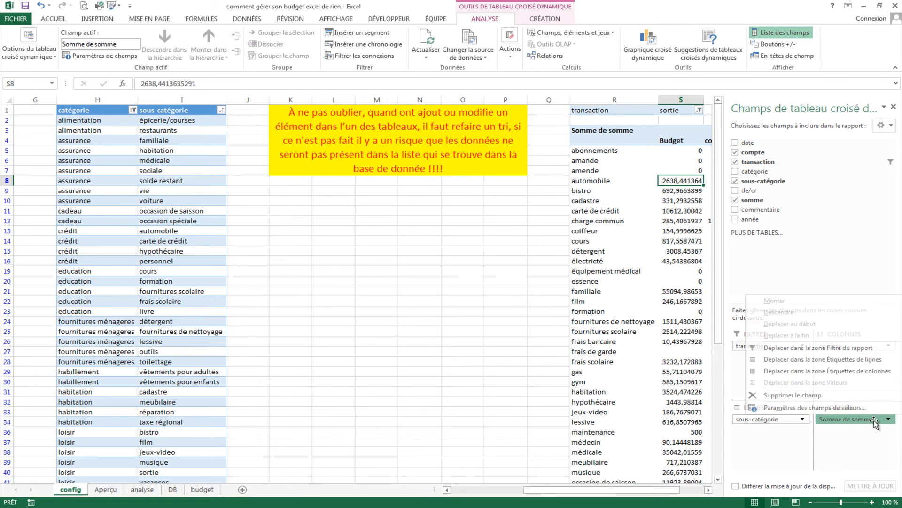
left_click(798, 408)
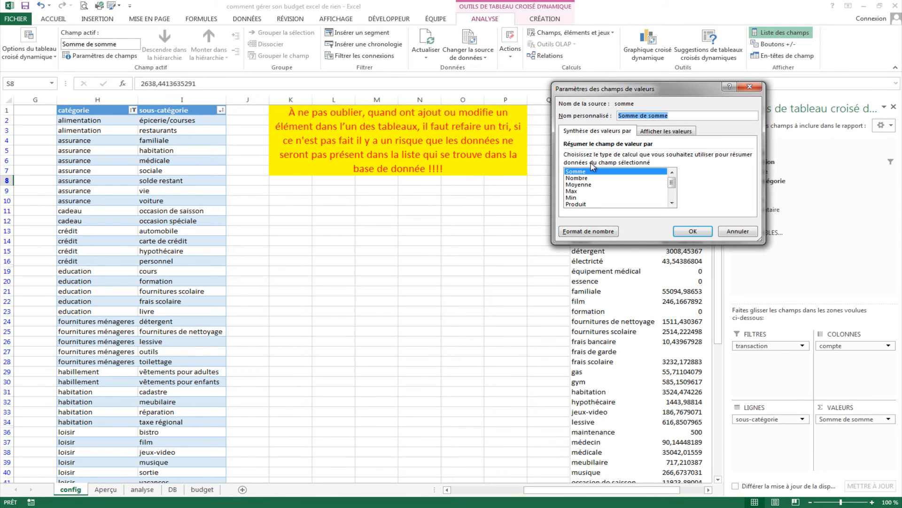
left_click(586, 232)
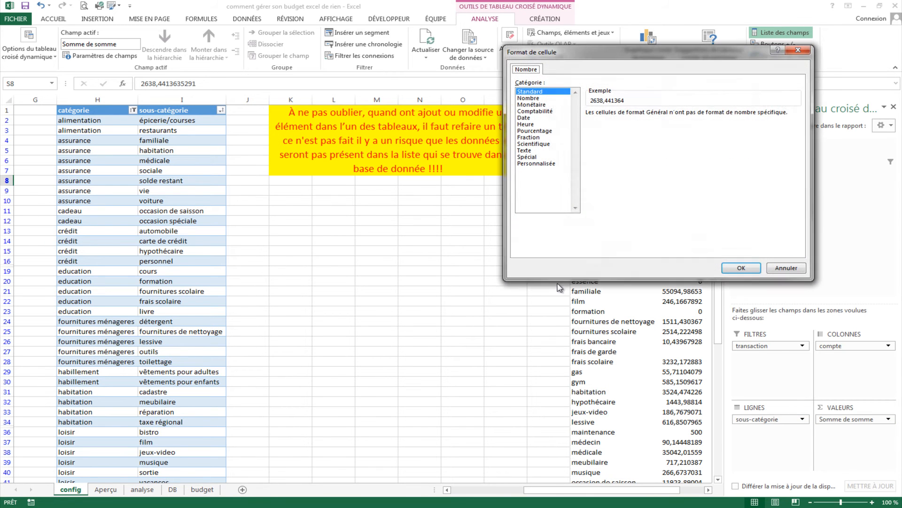
left_click(538, 112)
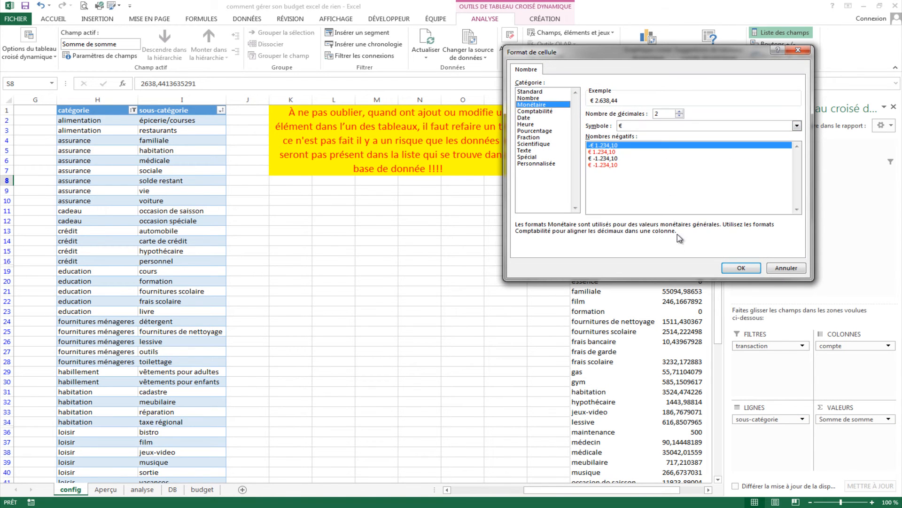
left_click(741, 267)
left_click(693, 237)
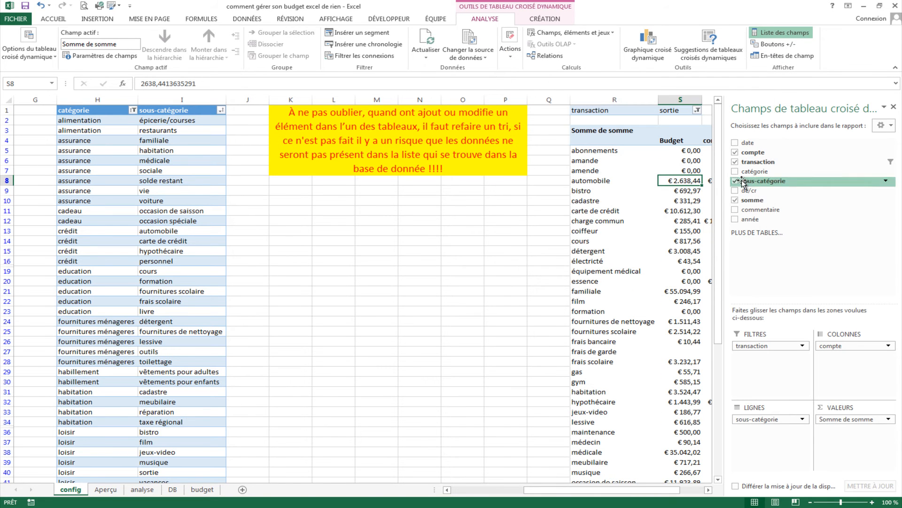
left_click(894, 107)
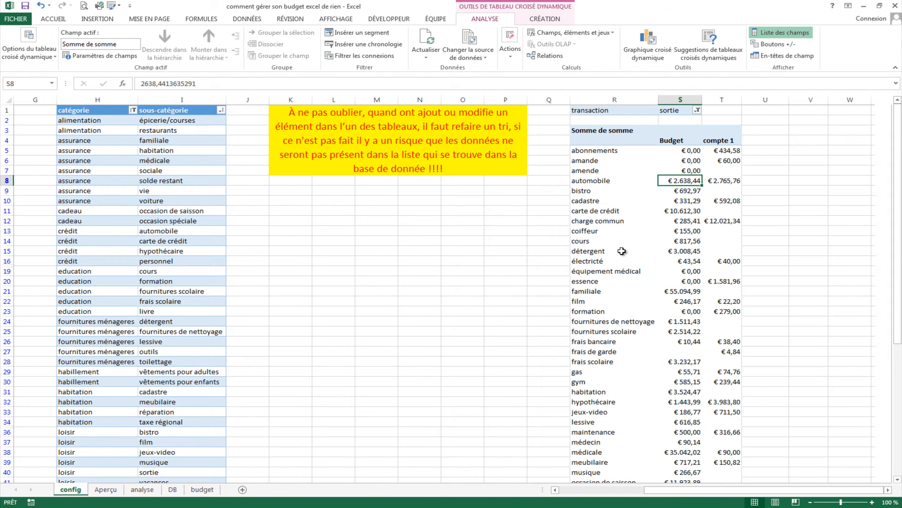
- Insert a catégorie slicer for the sous-catégorie pivot table and place it in the empty area below the yellow note
left_click(587, 251)
left_click(633, 165)
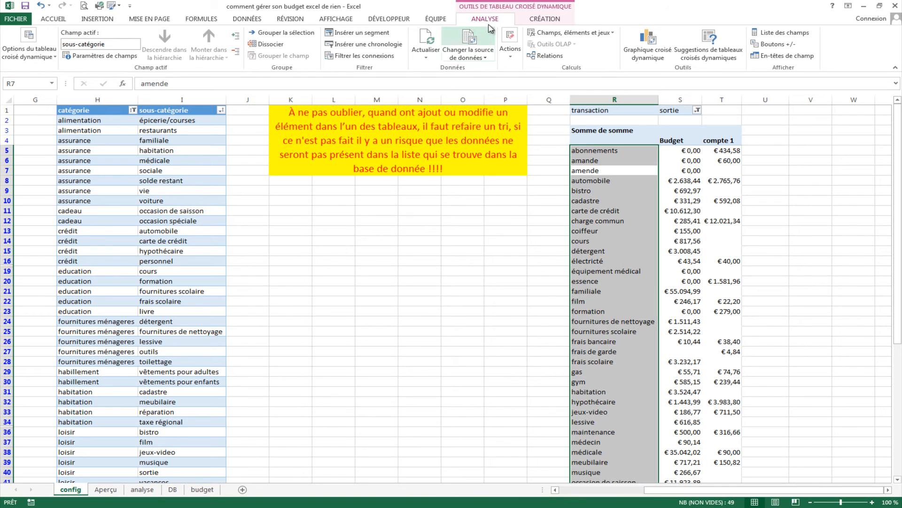
left_click(350, 33)
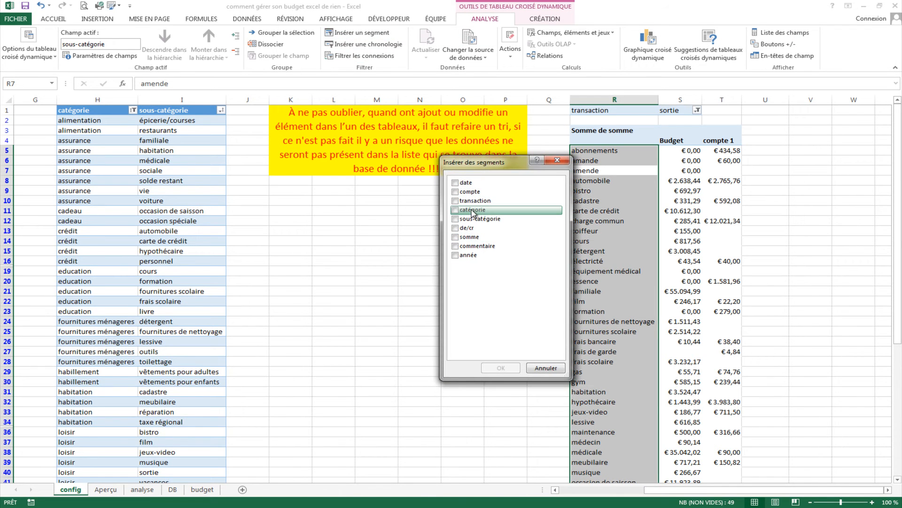
left_click(454, 210)
left_click(499, 369)
left_click_drag(457, 235, 363, 228)
left_click(611, 221)
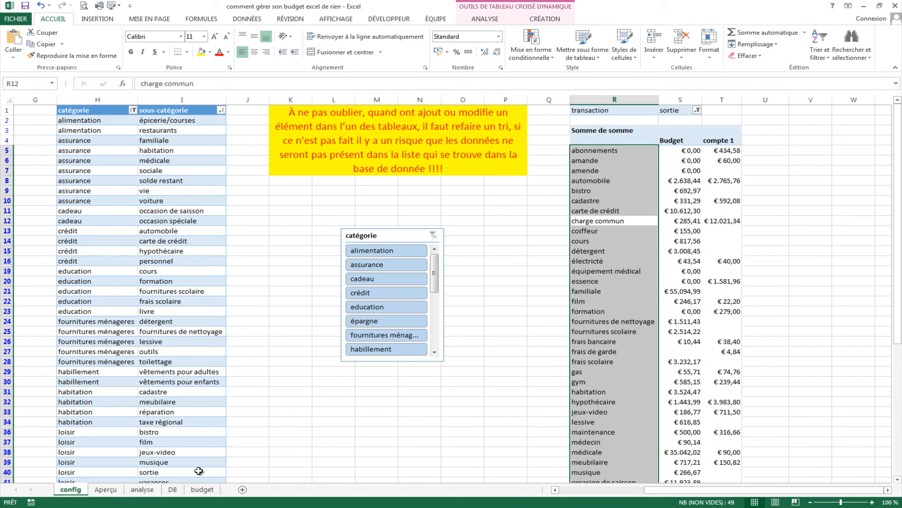
- Check the analyse sheet, return to config, and connect the sous-catégorie pivot table to the année and catégorie slicers
left_click(105, 489)
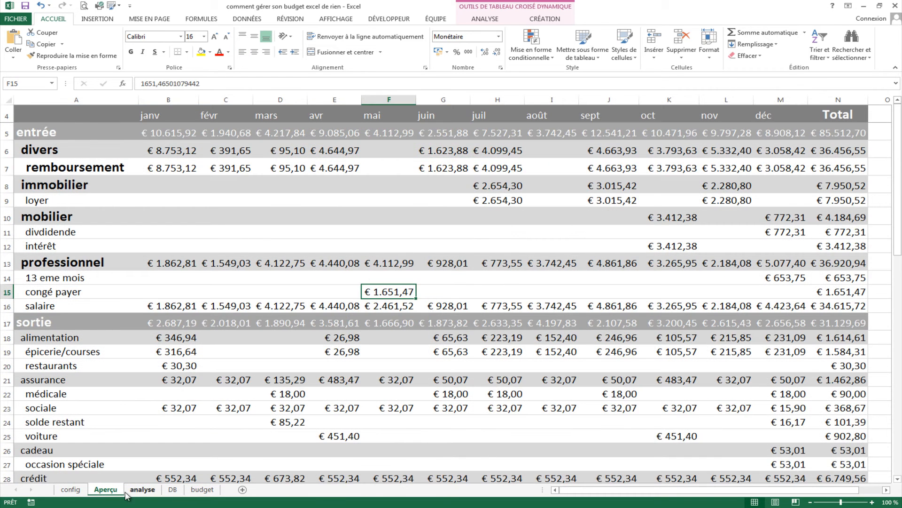
left_click(141, 490)
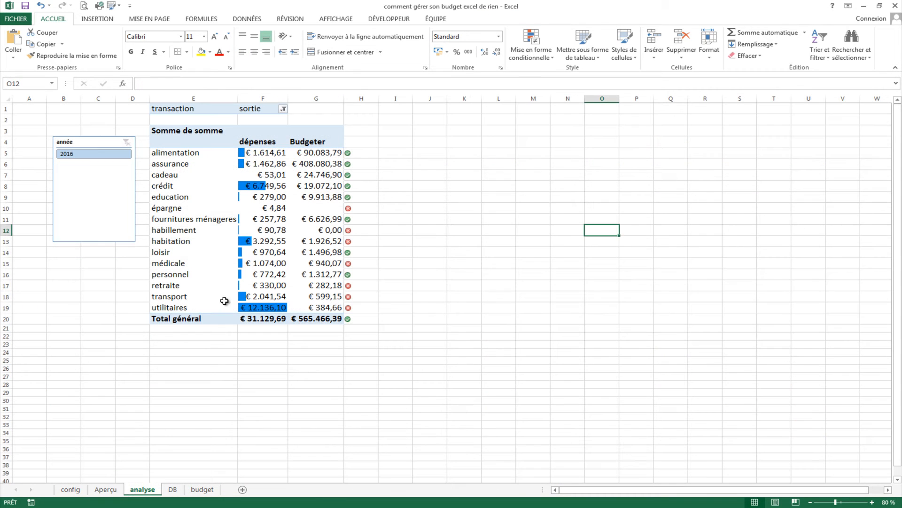
left_click(105, 489)
left_click(71, 489)
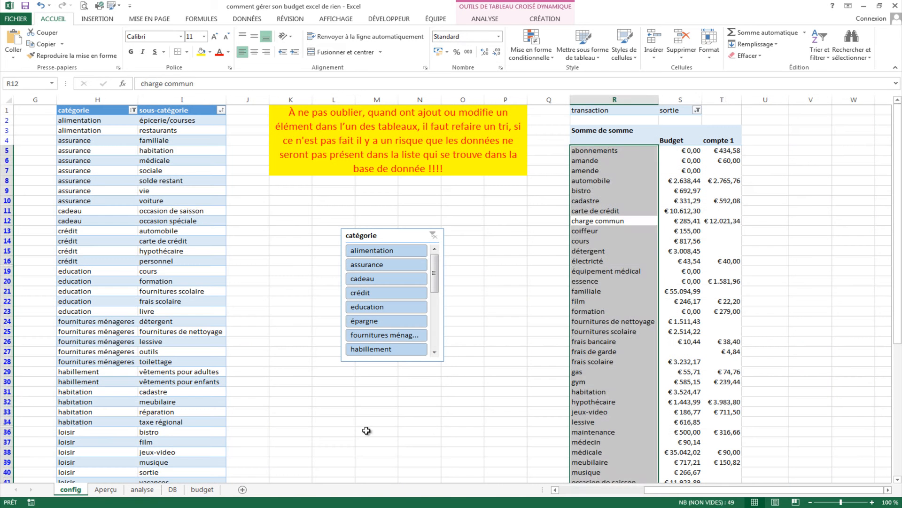
left_click(484, 19)
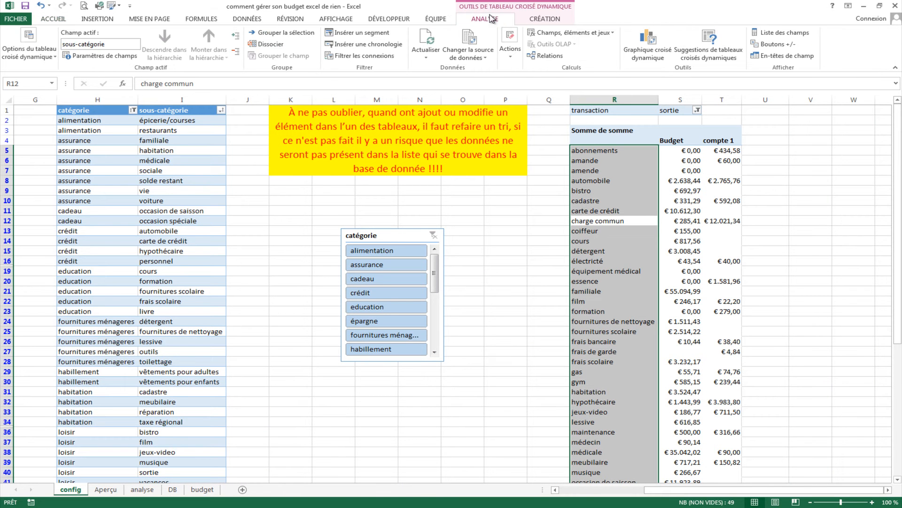
left_click(371, 56)
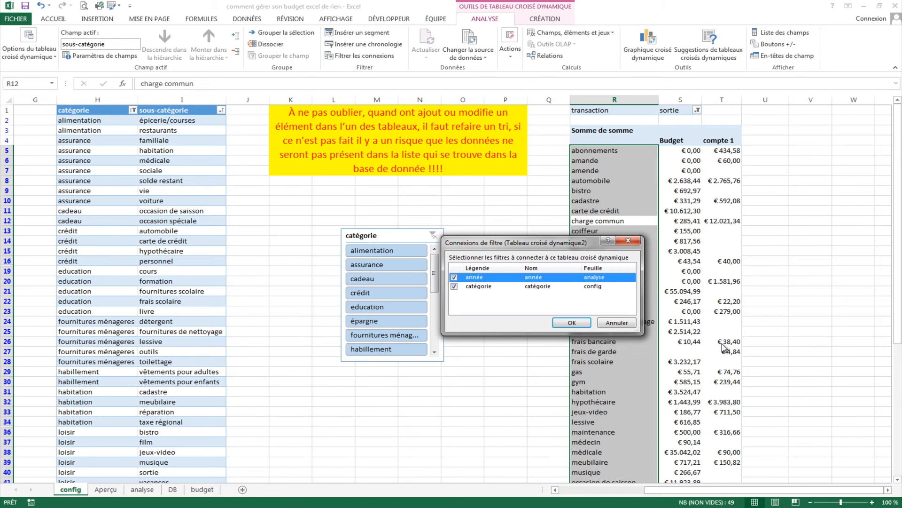
left_click(564, 325)
- Cut the catégorie slicer from the config sheet and paste it on the analyse sheet, just right of the dépenses and Budgeter pivot table
left_click(401, 236)
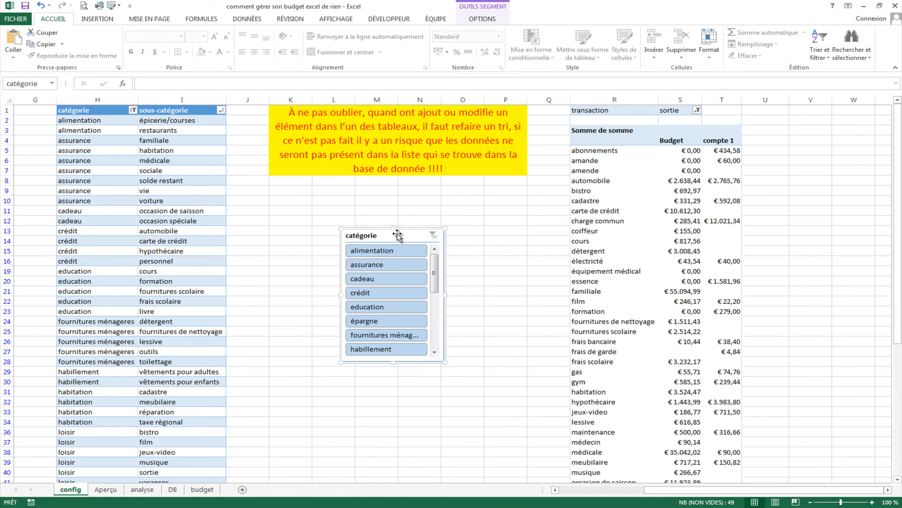
key("Delete")
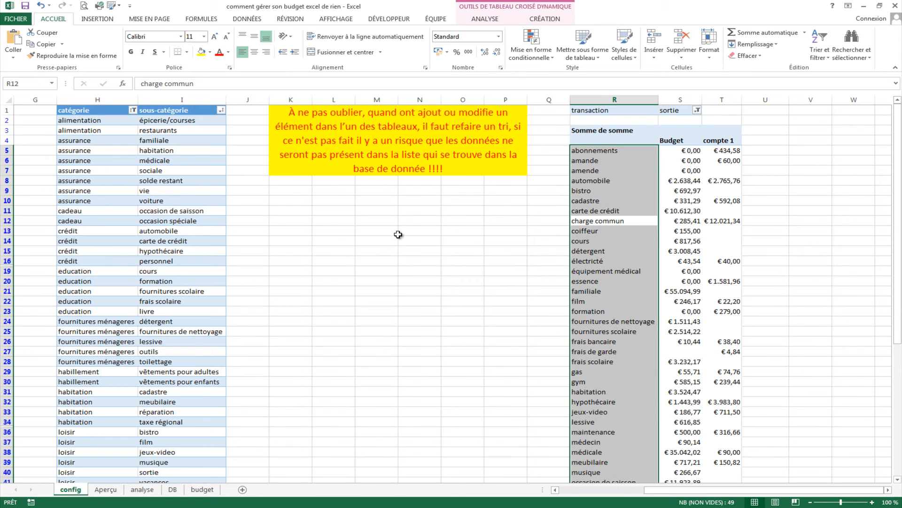
left_click(152, 492)
left_click(460, 127)
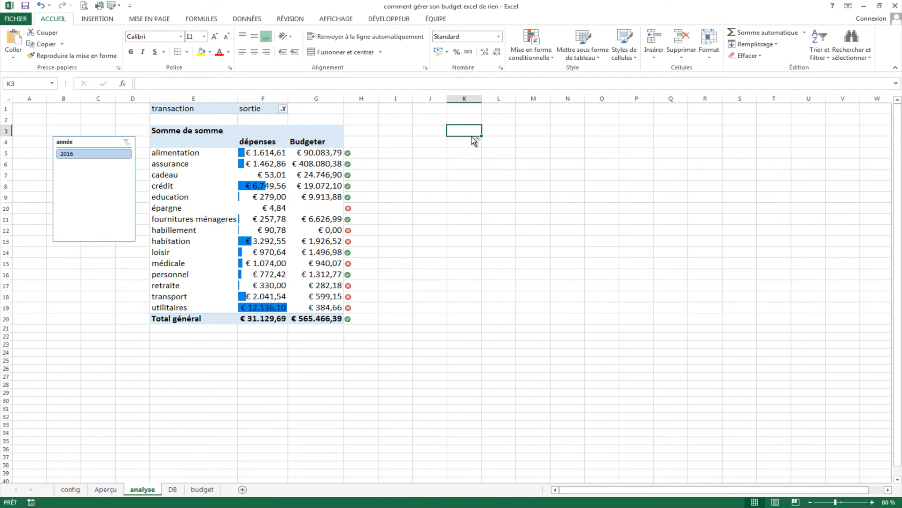
key("ctrl+v")
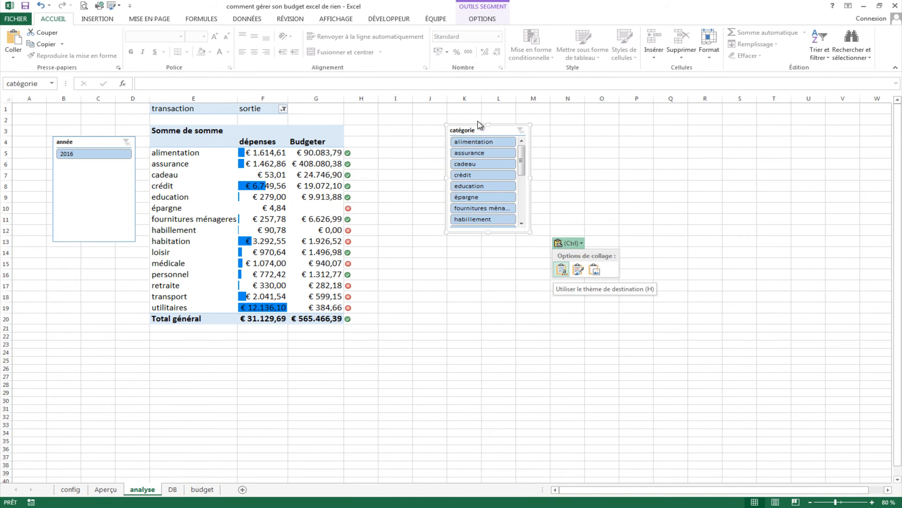
left_click_drag(477, 125, 412, 137)
left_click(503, 158)
- Set the catégorie slicer to hide items that have no data
left_click(419, 141)
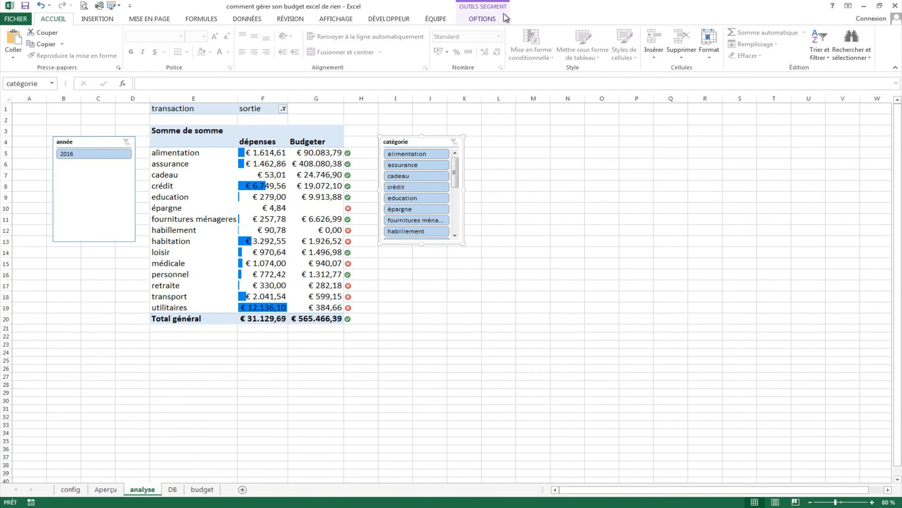
left_click(483, 20)
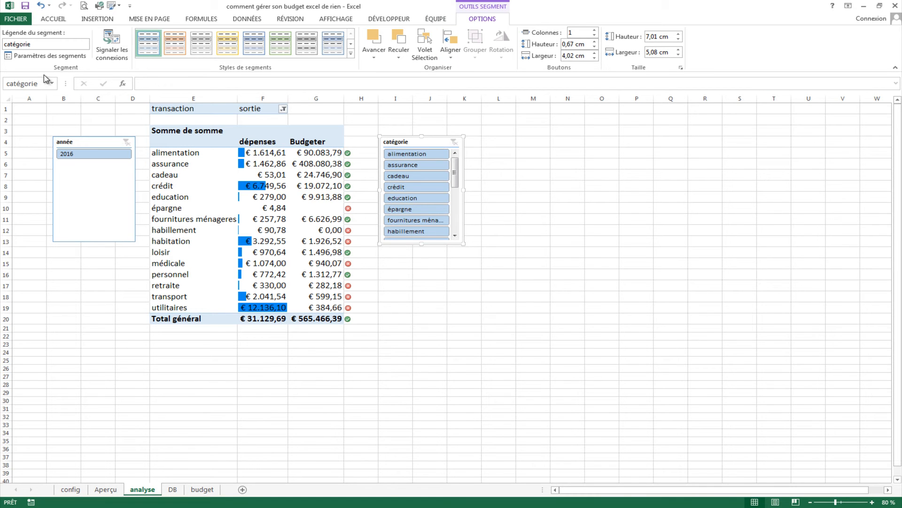
left_click(47, 56)
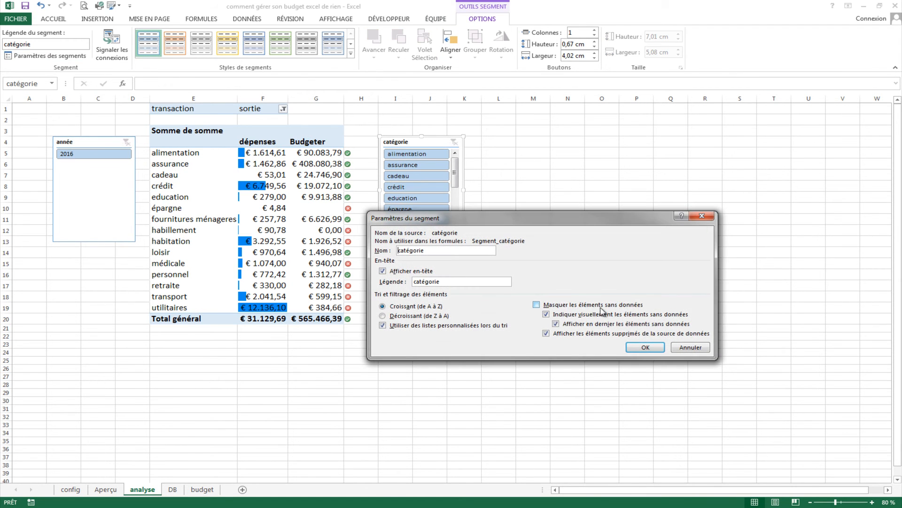
left_click(536, 304)
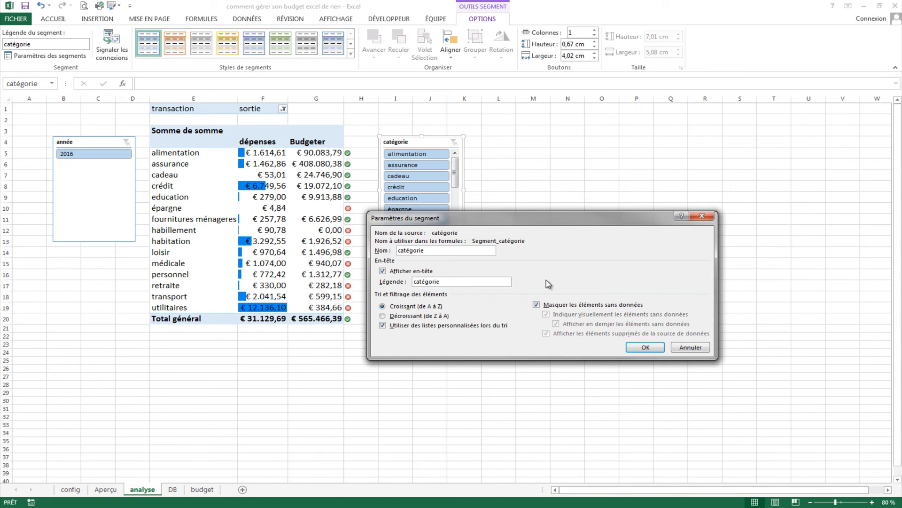
left_click(647, 348)
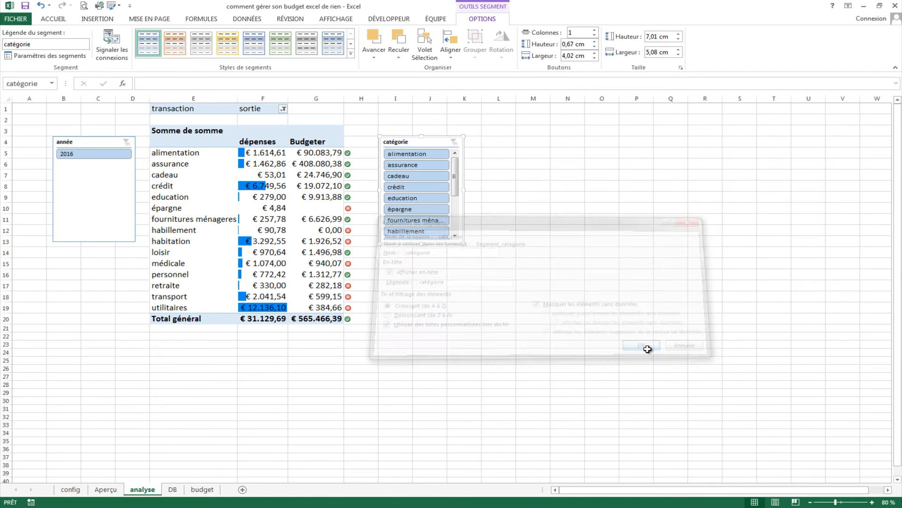
- Widen the catégorie slicer to about 10.4 cm and arrange its buttons in 3 columns
left_click_drag(464, 189, 550, 191)
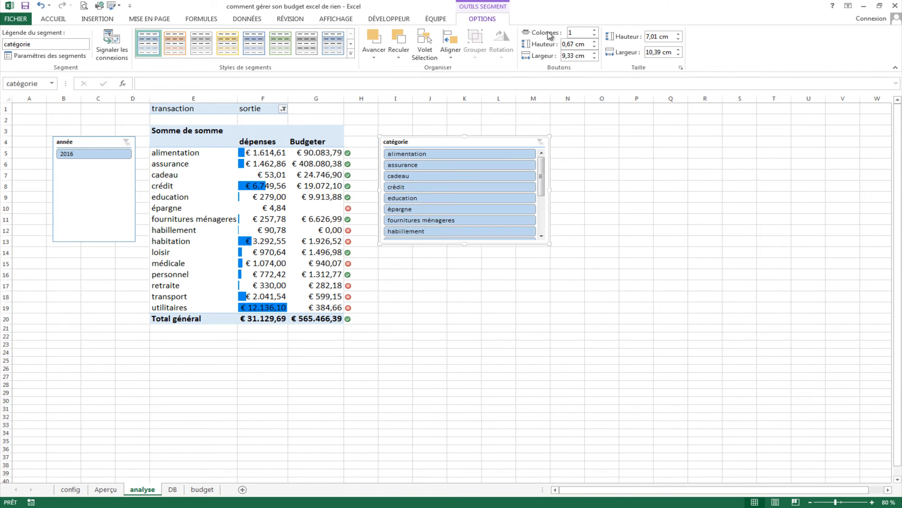
left_click(595, 30)
left_click(596, 29)
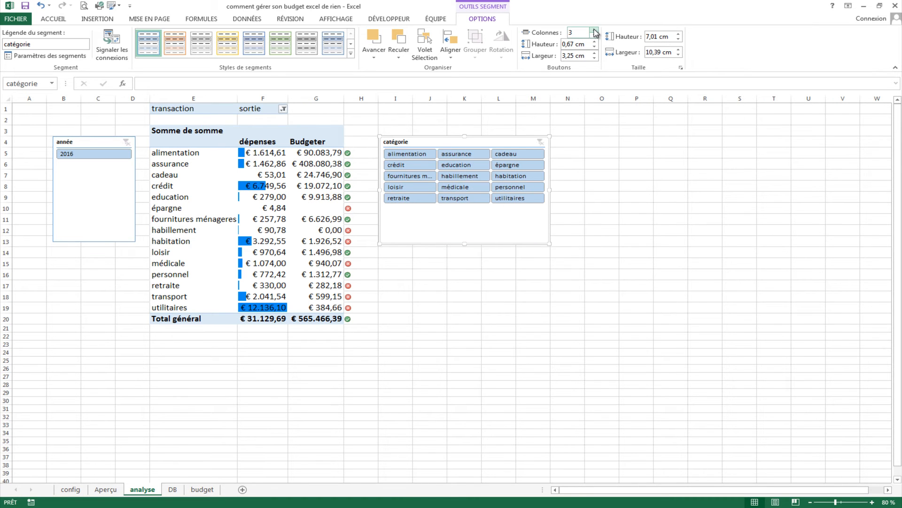
- Stretch the catégorie and année slicers down to the pivot table's Total général row
left_click_drag(465, 243, 451, 323)
left_click(101, 236)
left_click_drag(94, 241, 89, 322)
left_click_drag(361, 401, 395, 408)
left_click(741, 304)
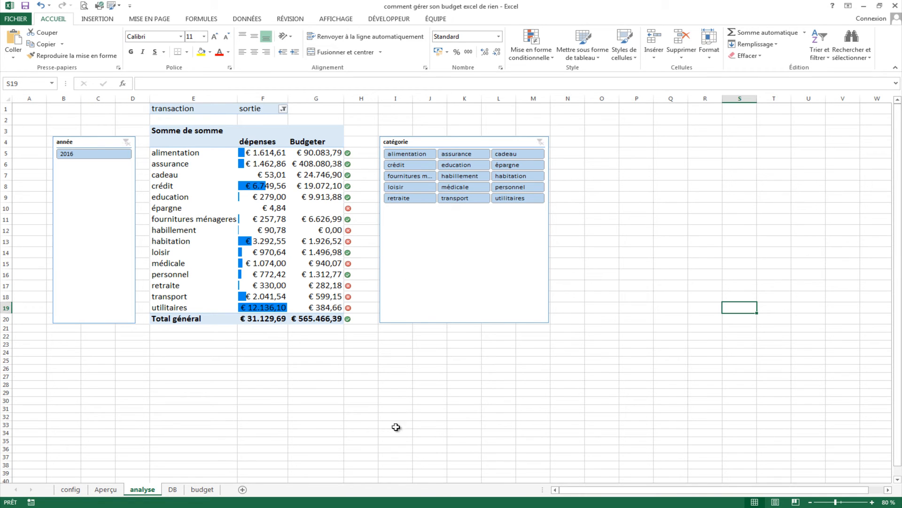
left_click(428, 448)
left_click(637, 196)
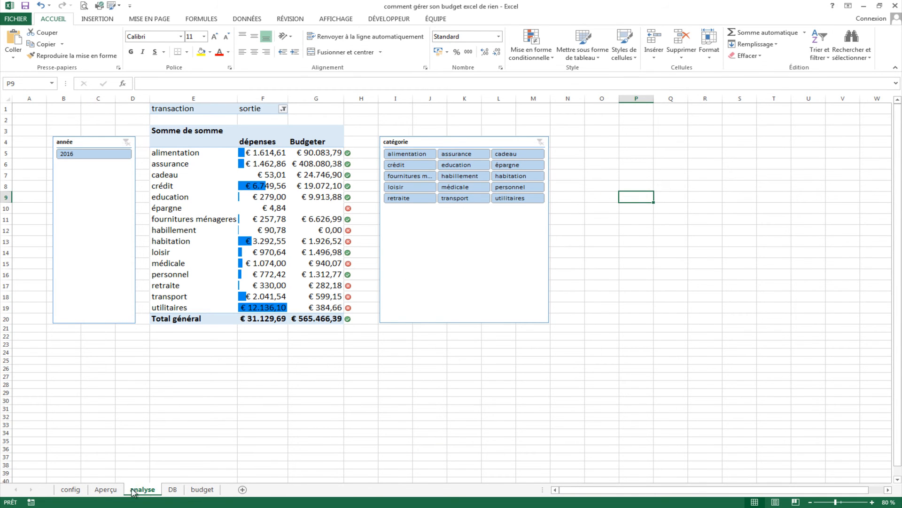
- Insert a 2D clustered column pivot chart from the sous-catégorie pivot table on the config sheet
left_click(81, 490)
left_click(677, 212)
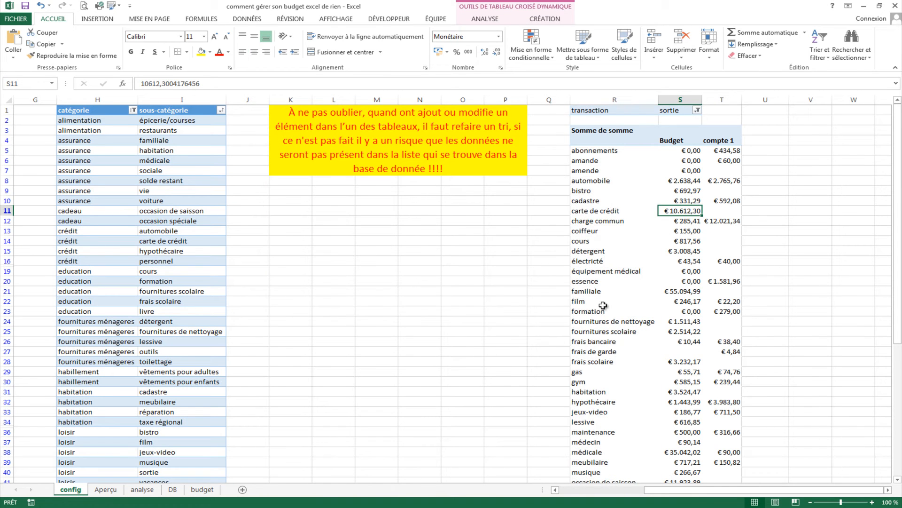
left_click(95, 20)
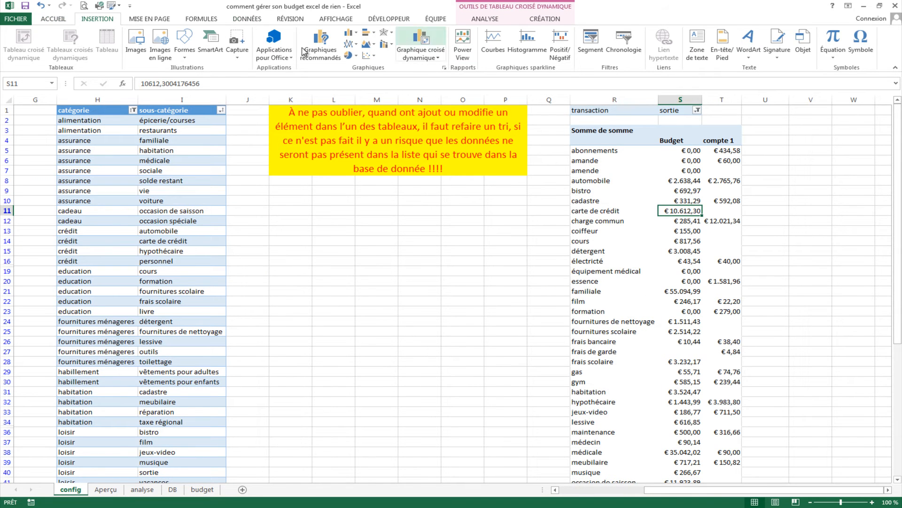
left_click(354, 36)
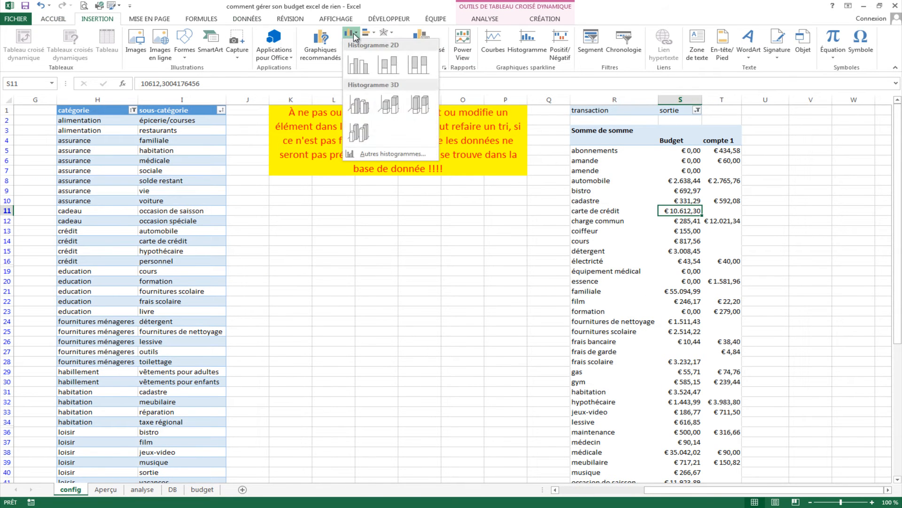
left_click(368, 70)
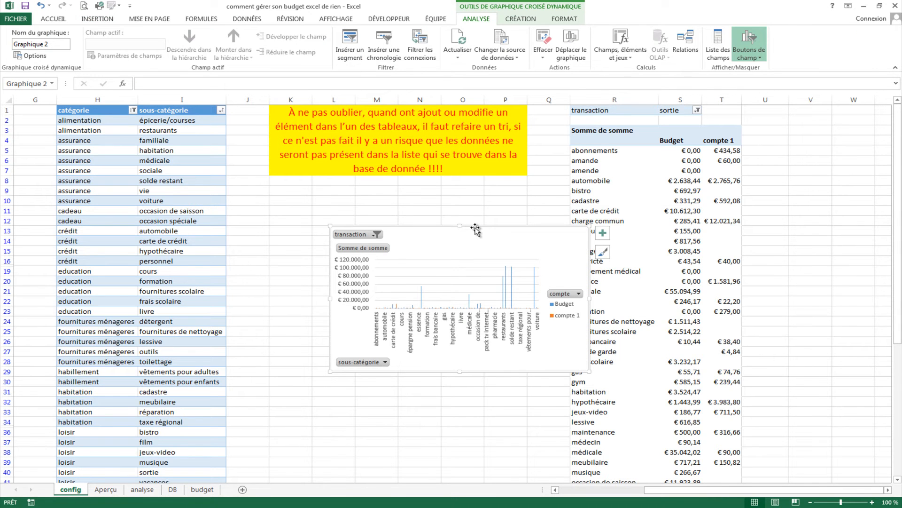
- Cut the new pivot chart from the config sheet and paste it on the analyse sheet, beside the catégorie slicer
key("Delete")
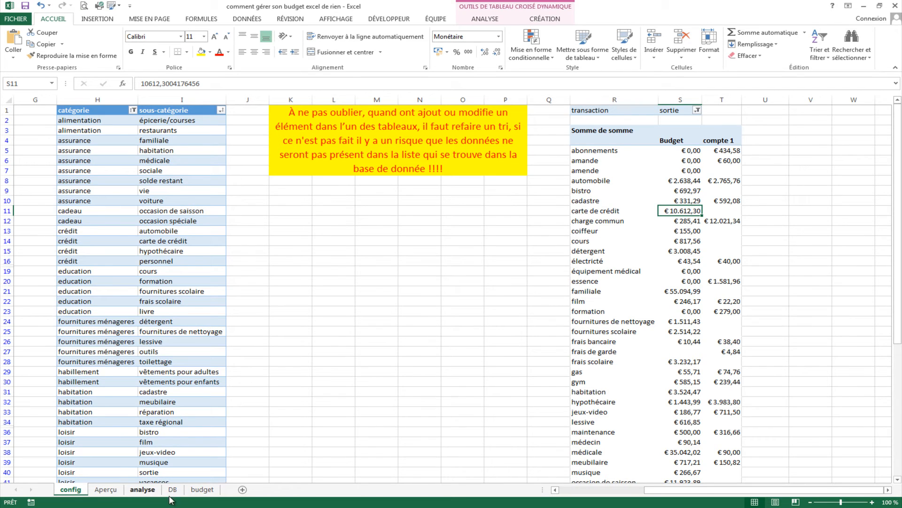
left_click(149, 493)
left_click(597, 141)
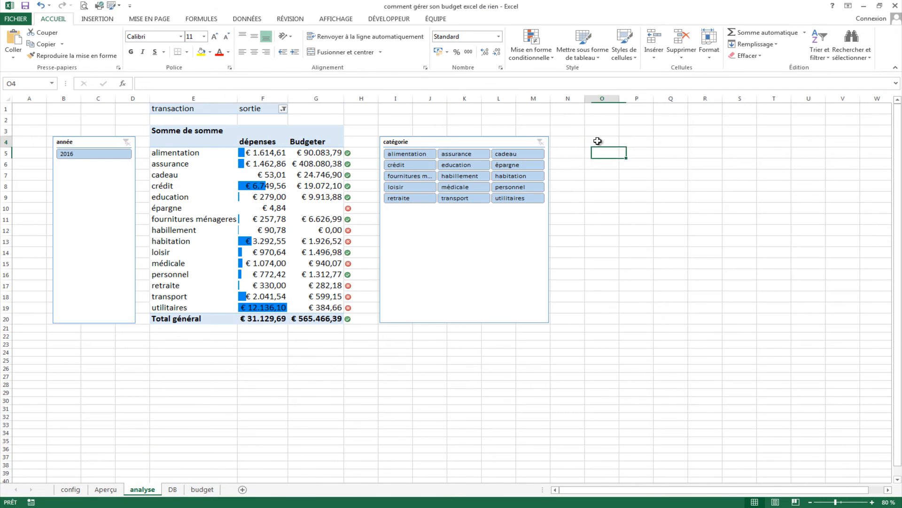
key("ctrl+v")
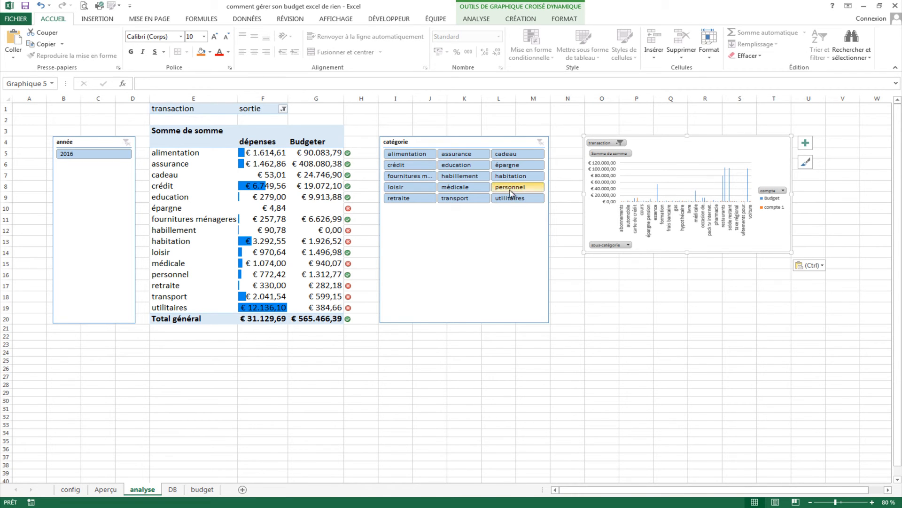
- Test the chart's filtering with médicale, habitation, fournitures ménageres, alimentation and épargne in the catégorie slicer, and reselect all the categories
left_click(470, 190)
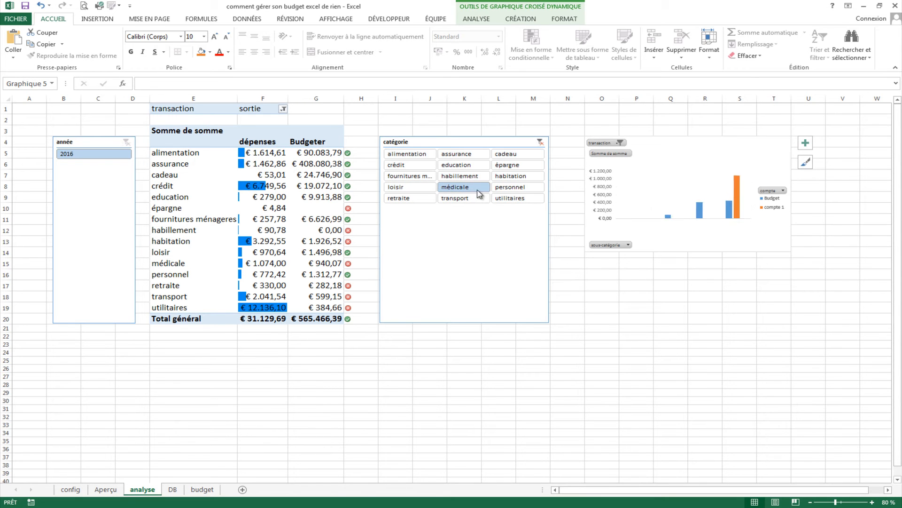
left_click(511, 176)
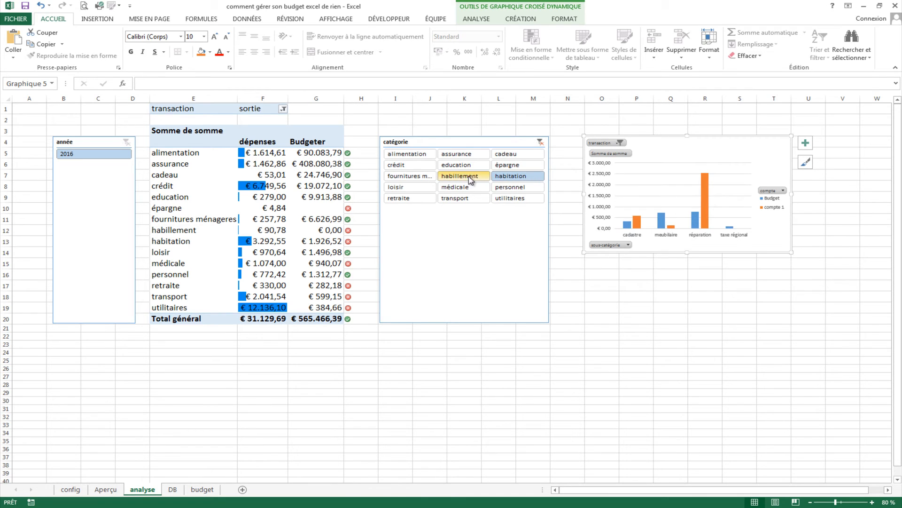
left_click(405, 178)
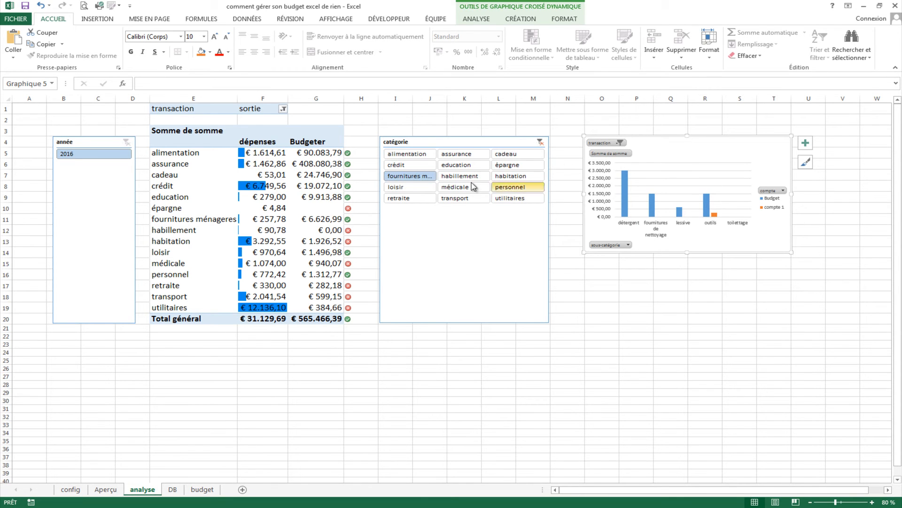
mouse_move(402, 157)
left_mouse_down()
mouse_move(496, 177)
mouse_move(524, 200)
mouse_move(396, 166)
mouse_move(400, 156)
left_mouse_up()
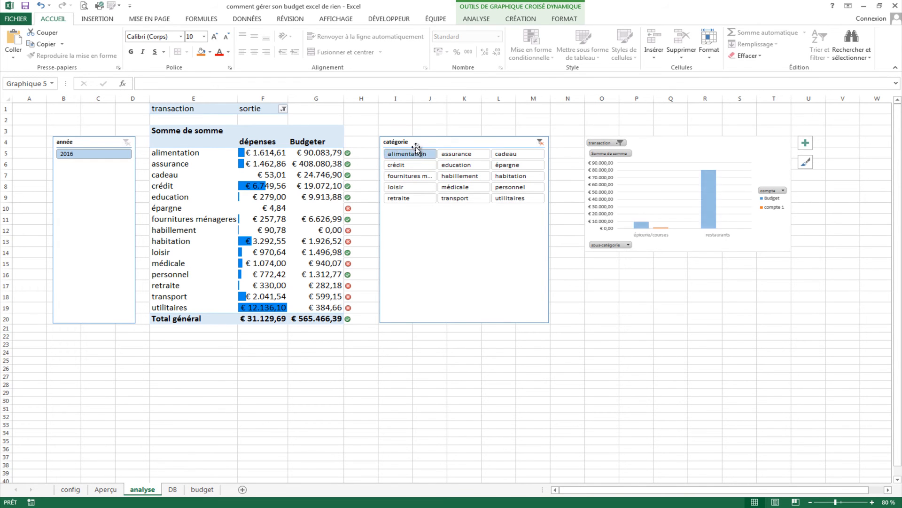
left_click(540, 143)
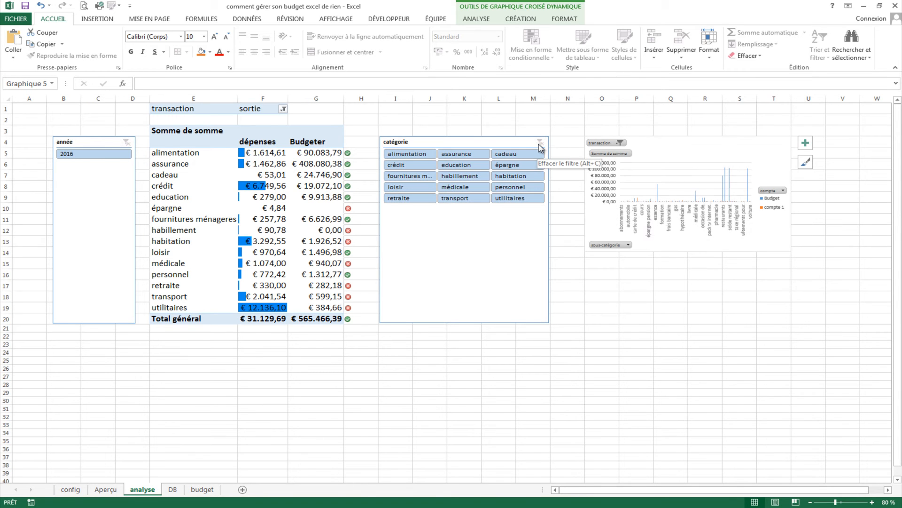
left_click(515, 165)
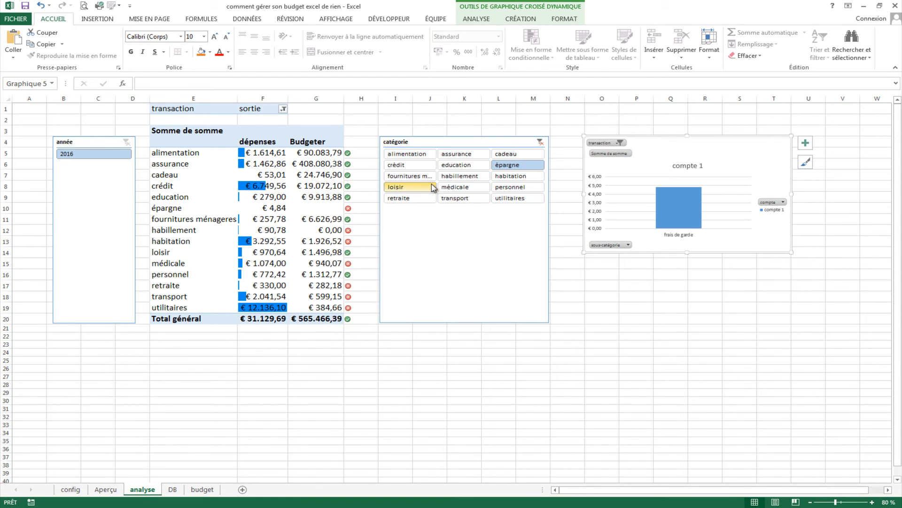
left_click(404, 157)
left_click_drag(404, 159, 512, 203)
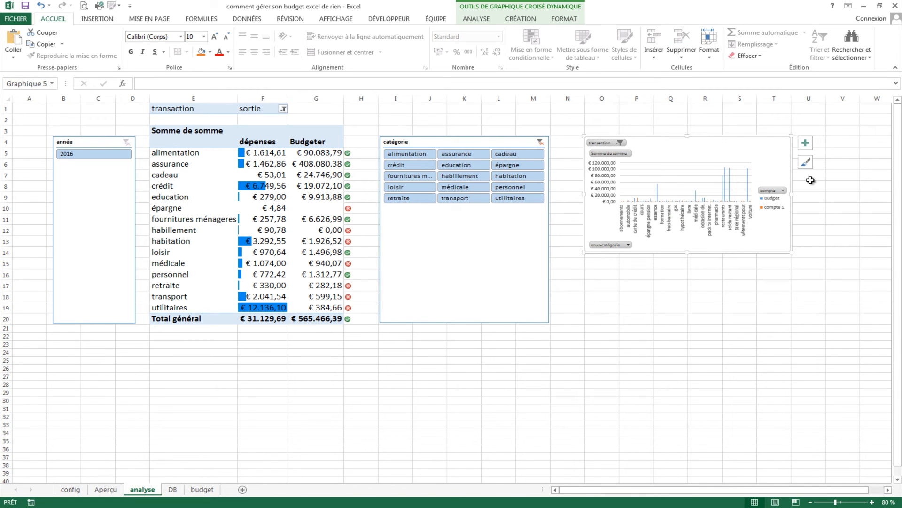
- Hide all field buttons on the pivot chart
left_click(568, 20)
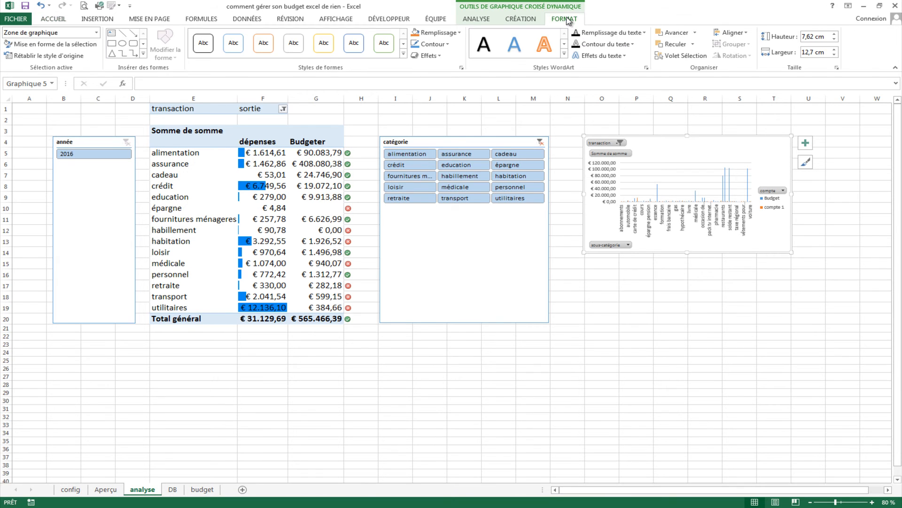
left_click(521, 18)
left_click(473, 20)
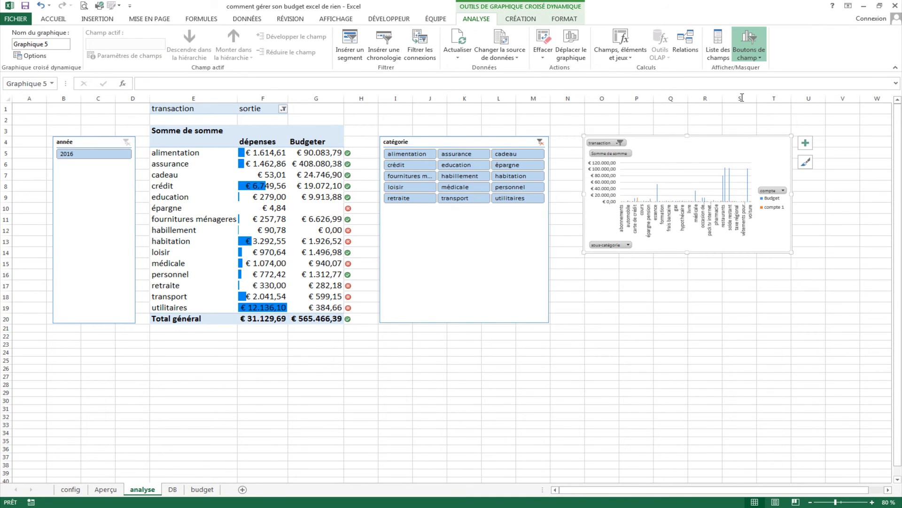
left_click(749, 38)
- Enlarge the pivot chart so it spans from column E to column W and down to about row 33
left_click_drag(686, 253, 686, 332)
left_click_drag(588, 230, 552, 232)
left_click_drag(791, 234, 871, 232)
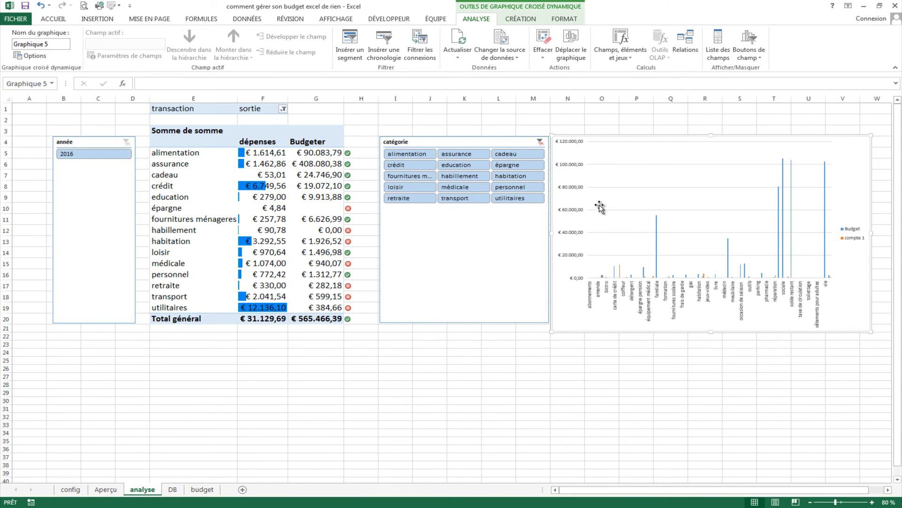
left_click_drag(551, 332, 164, 423)
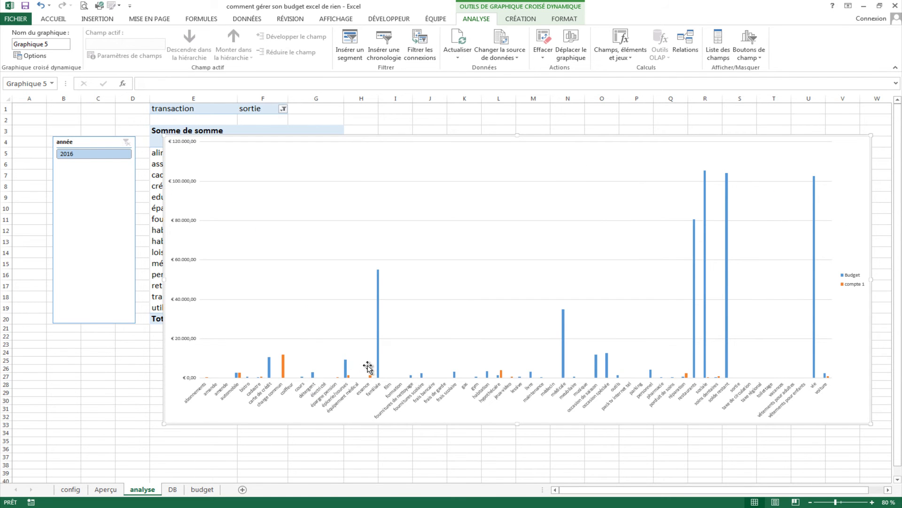
- Fill the Budget series of the pivot chart with standard green
mouse_move(377, 336)
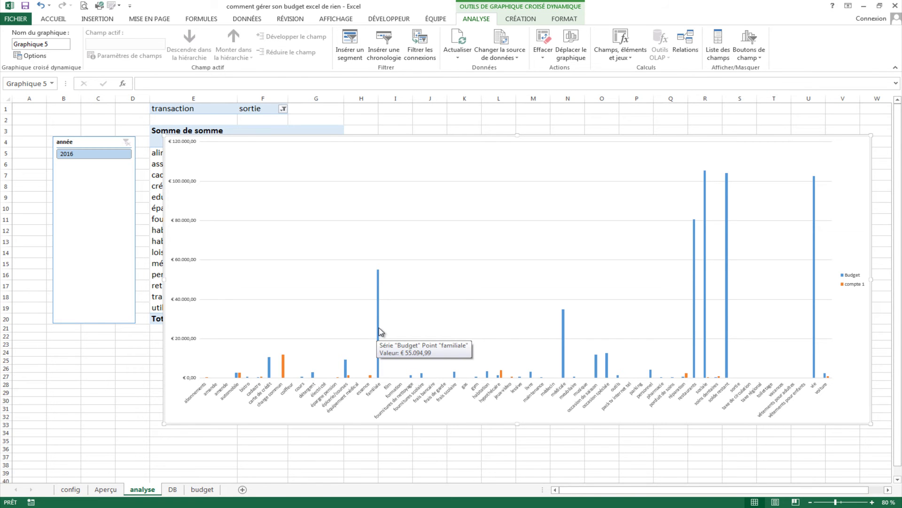
left_click(379, 328)
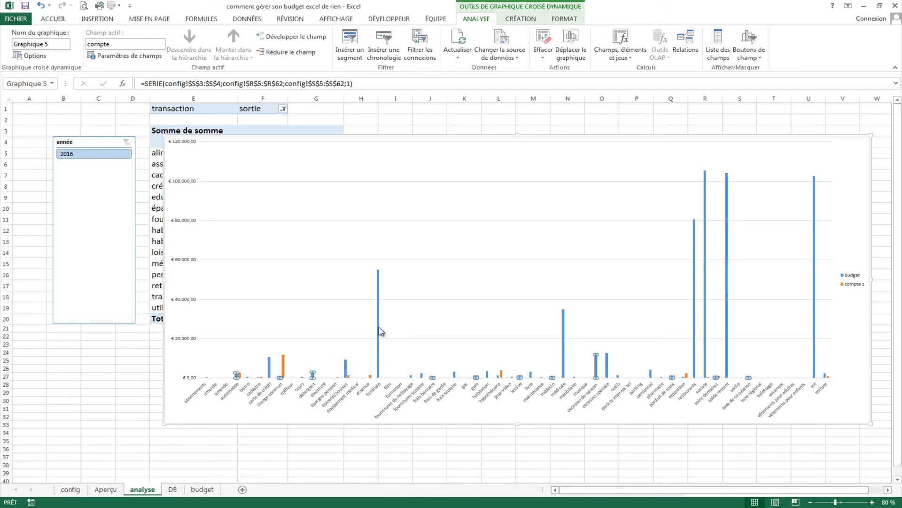
right_click(379, 330)
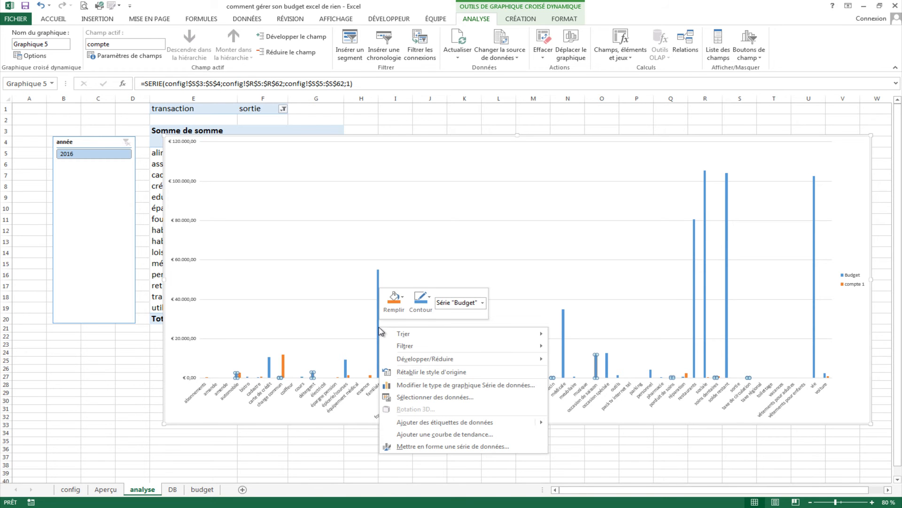
left_click(402, 299)
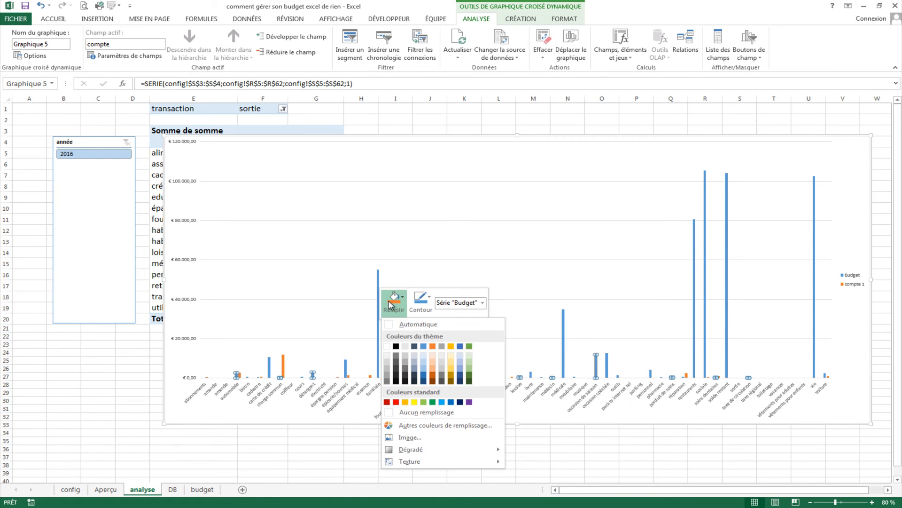
left_click(390, 304)
left_click(394, 301)
left_click(432, 402)
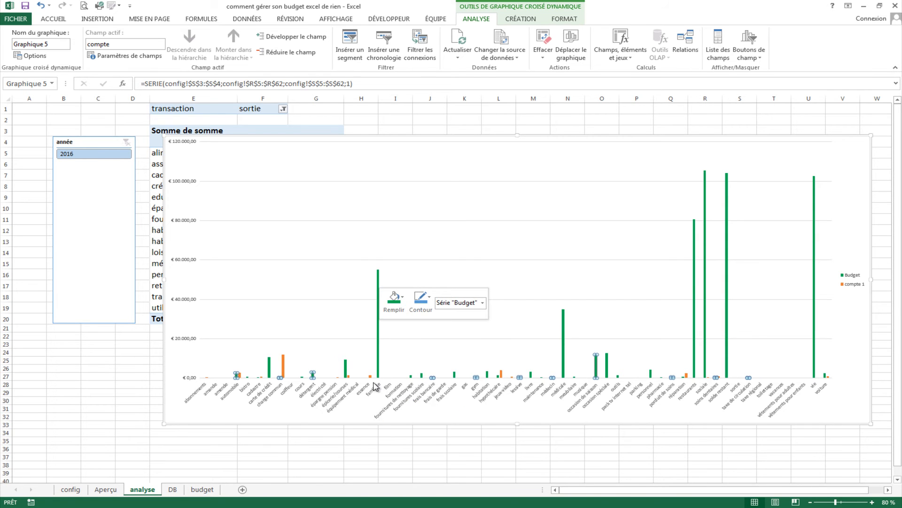
- Fill the compte 1 series of the pivot chart with standard dark red
left_click(284, 367)
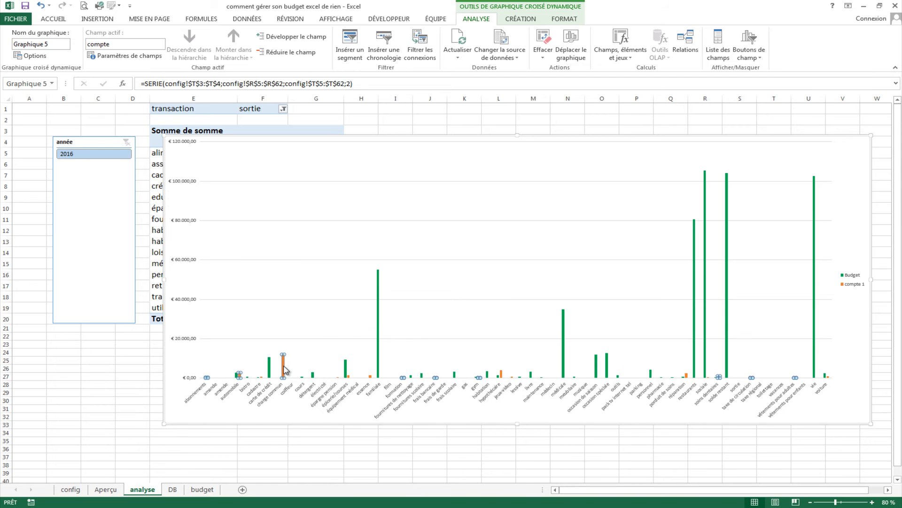
right_click(283, 368)
left_click(307, 336)
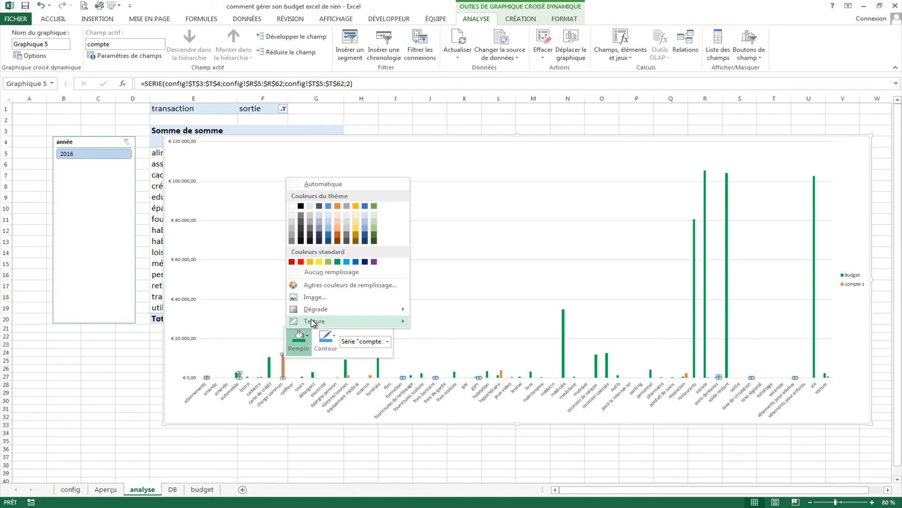
left_click(292, 262)
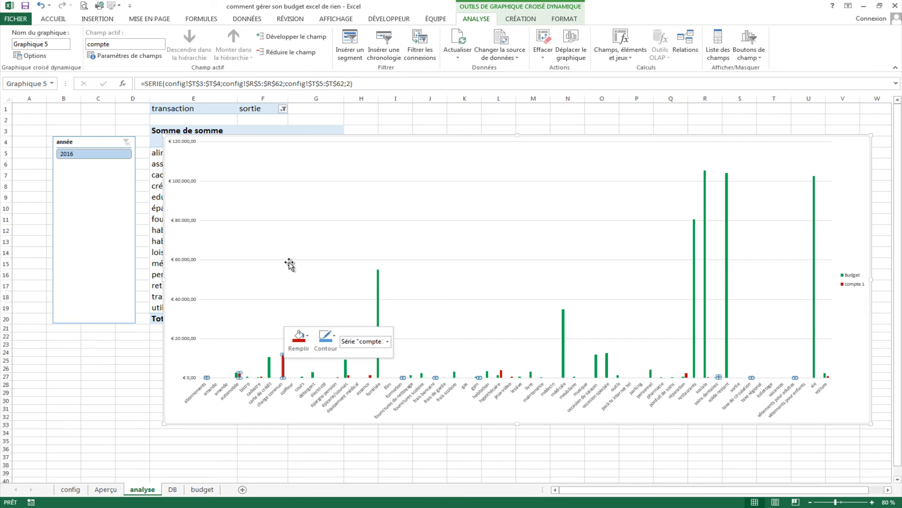
left_click(363, 460)
- Shrink the pivot chart, place it against the catégorie slicer, and stretch it down to the Total général row and across to column X
left_click(170, 422)
left_click_drag(164, 423, 623, 252)
left_click_drag(646, 139, 572, 137)
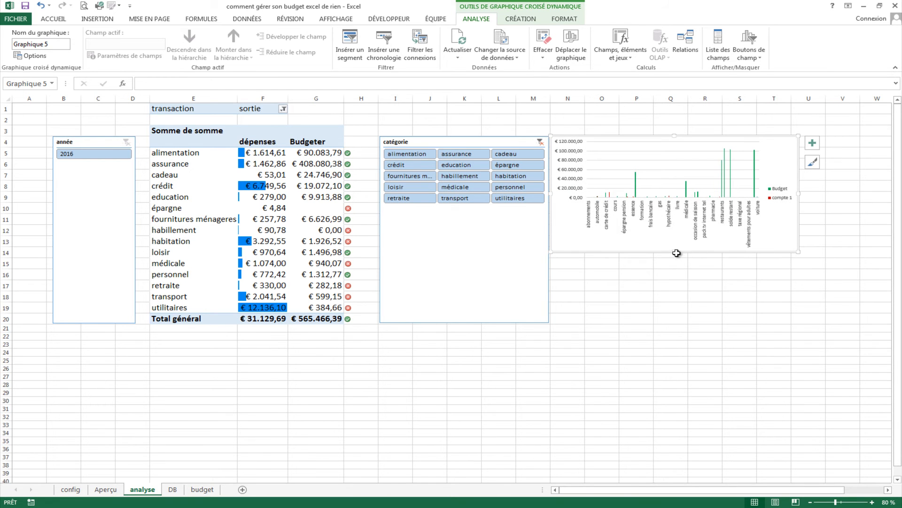
left_click_drag(675, 253, 669, 324)
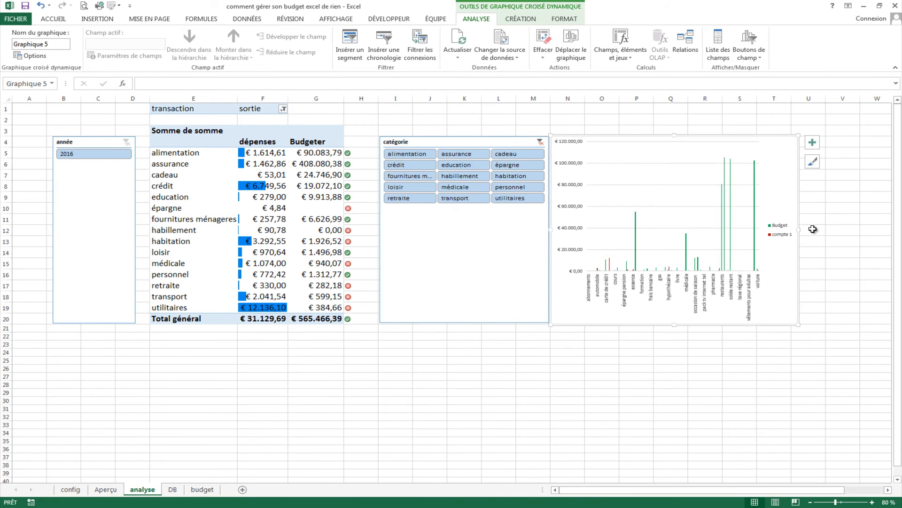
left_click_drag(799, 231, 886, 234)
left_click(671, 360)
left_click_drag(616, 490, 633, 496)
left_click(844, 269)
left_click_drag(849, 229, 869, 229)
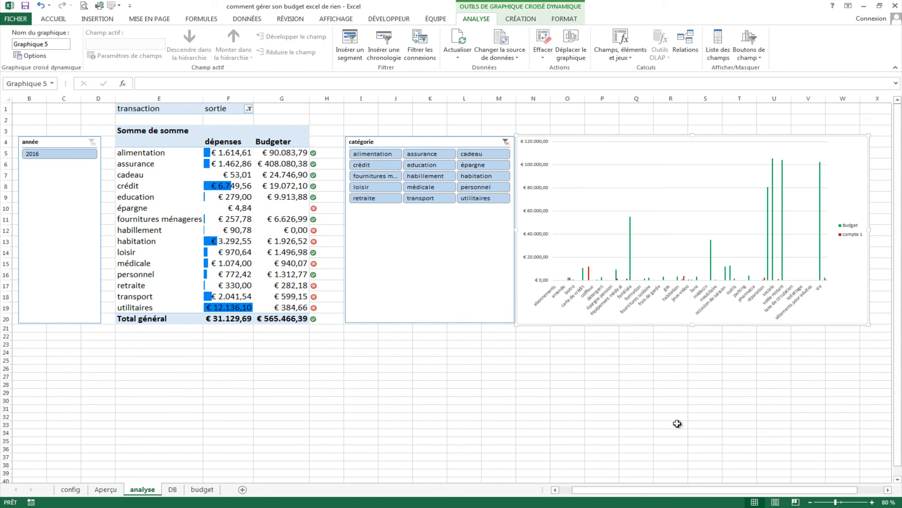
- Filter the pivot chart to the médicale category with the catégorie slicer
left_click(676, 423)
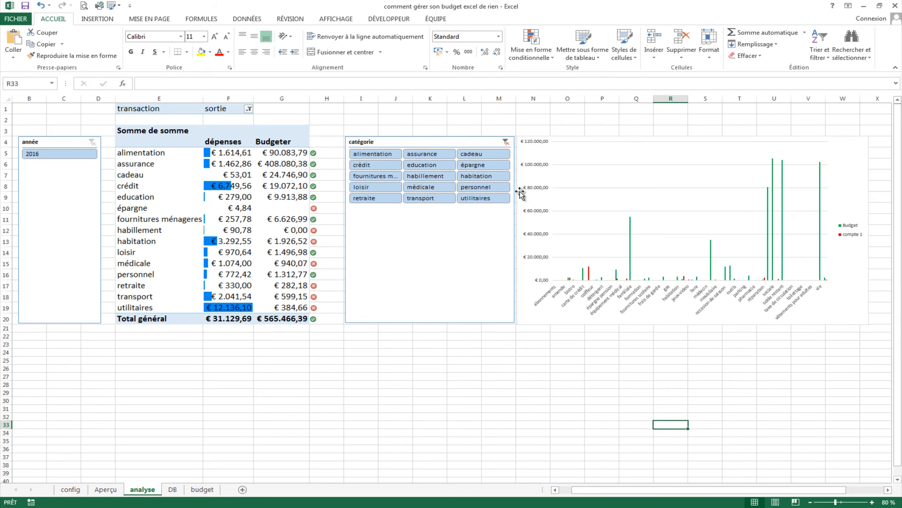
left_click(429, 187)
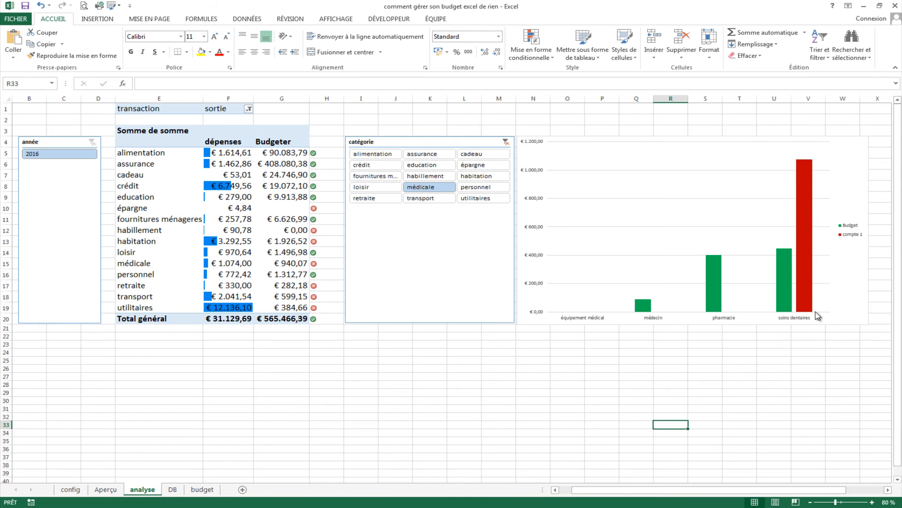
left_click(862, 237)
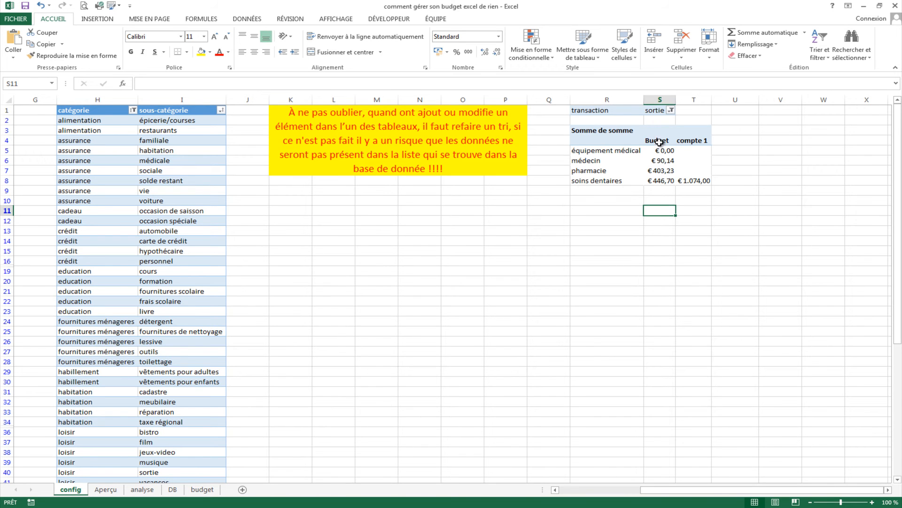
- Rename the compte 1 column header of the config sheet's sous-catégorie pivot table to dépenses
left_click(702, 142)
type("dép")
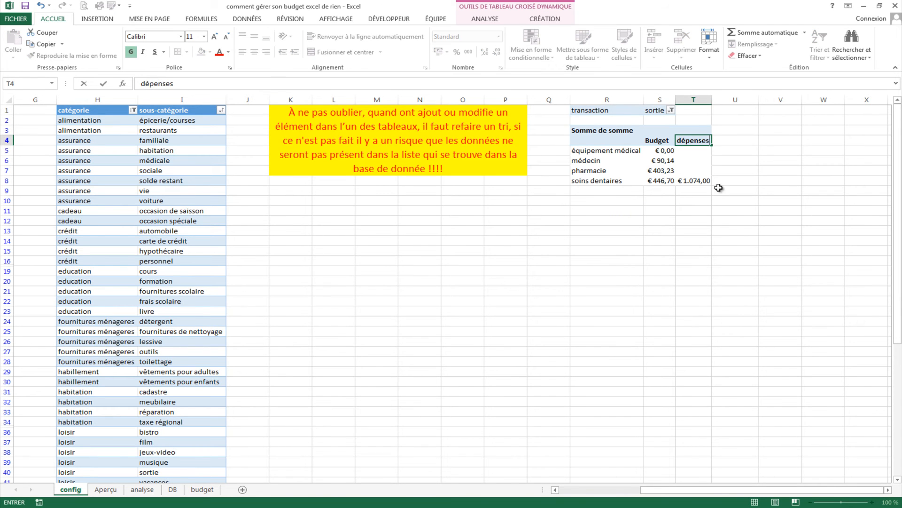
type("enses")
left_click(719, 291)
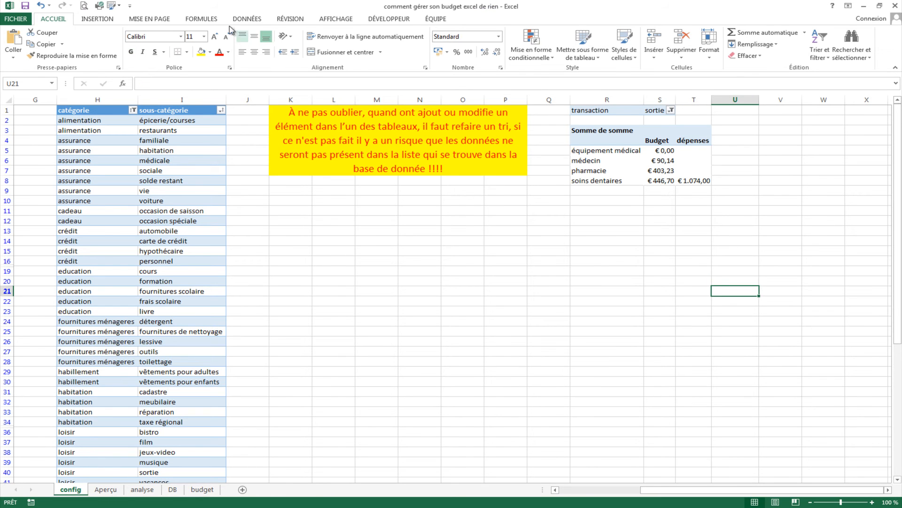
- Return to the analyse sheet and review the pivot chart alongside the slicers and pivot table
left_click(260, 22)
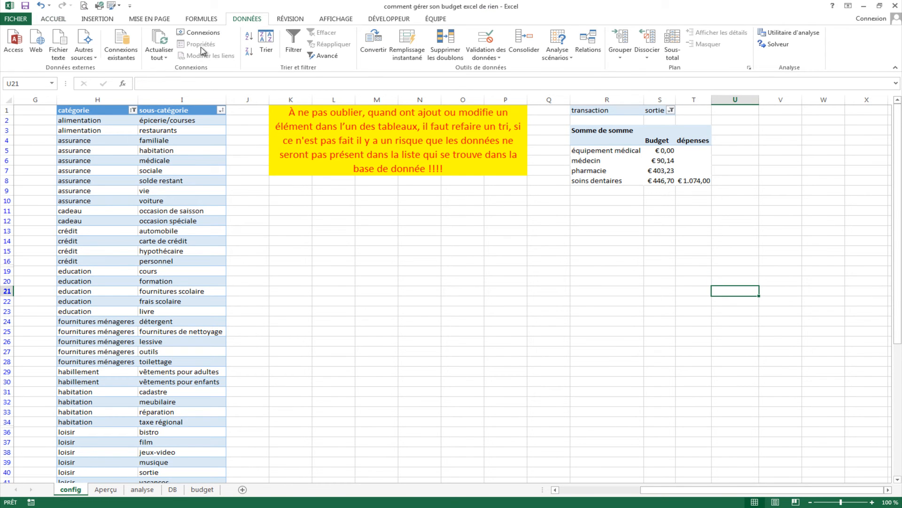
left_click(106, 491)
left_click(142, 489)
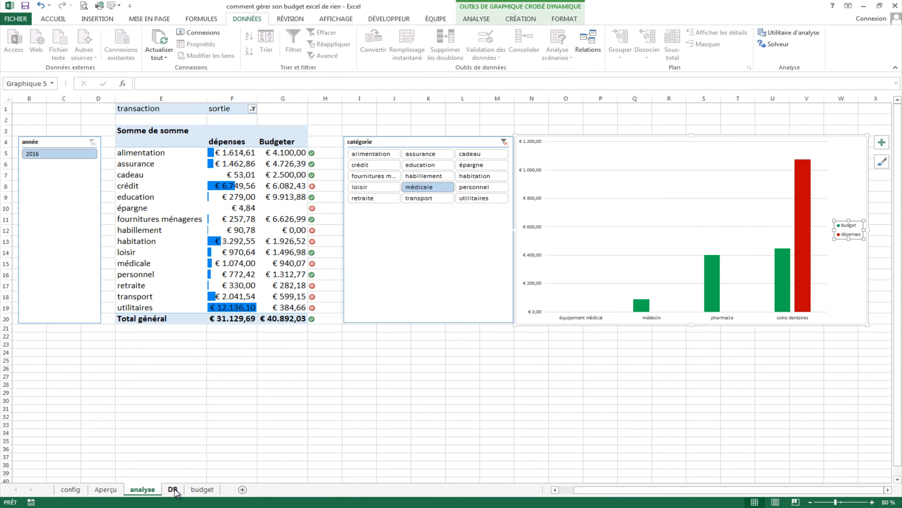
left_click(519, 357)
left_click(450, 438)
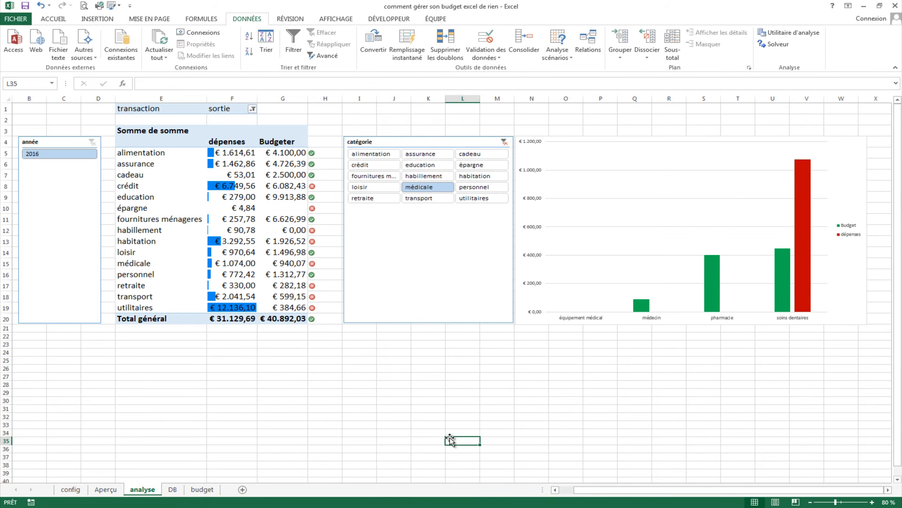
left_click_drag(643, 490, 548, 490)
left_click(466, 449)
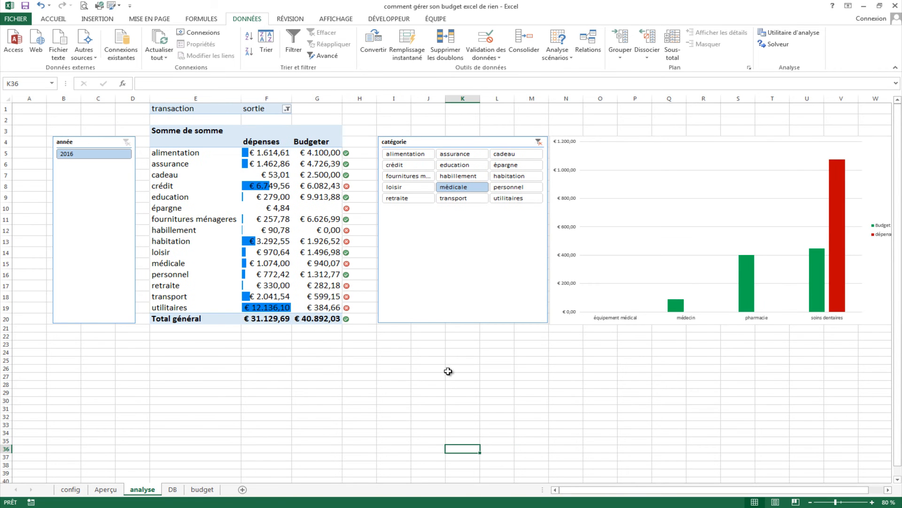
- Enter janvier in C26 below the pivot table and fill the month series across row 26 to décembre in N26
scroll(176, 376, "down", 1)
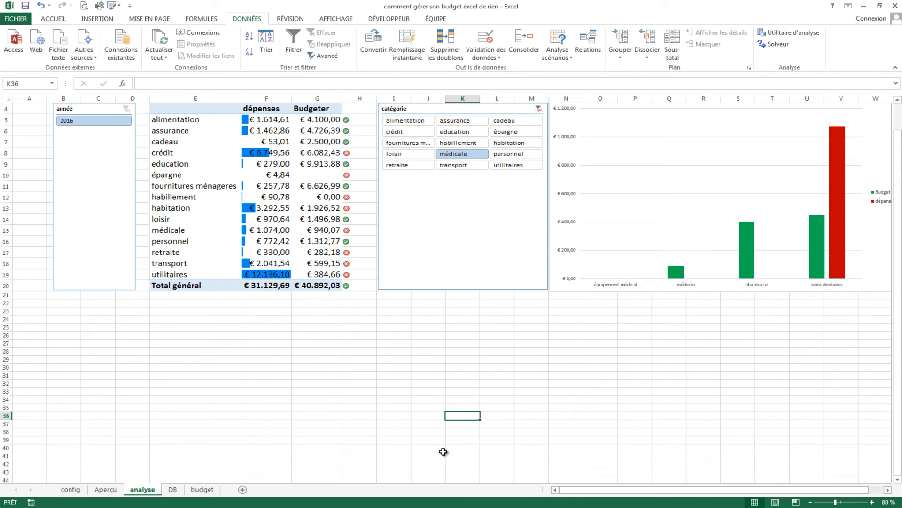
left_click(94, 332)
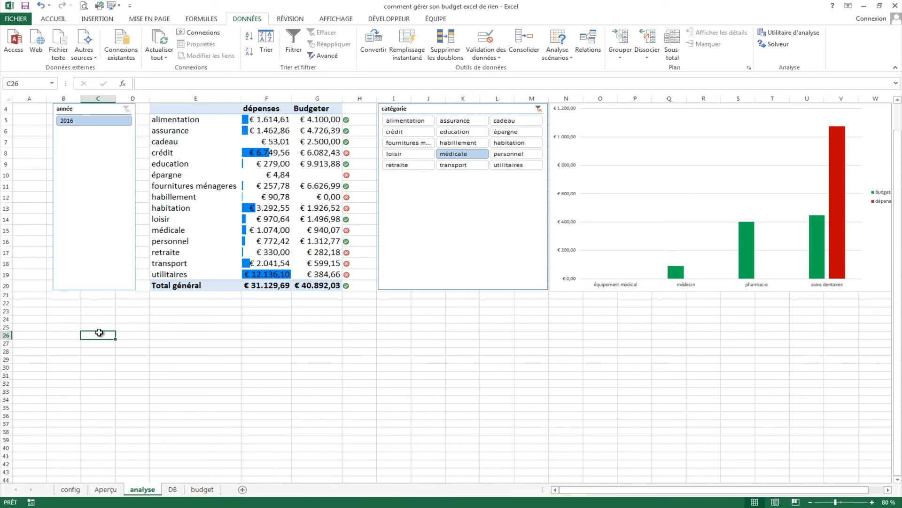
type("janv")
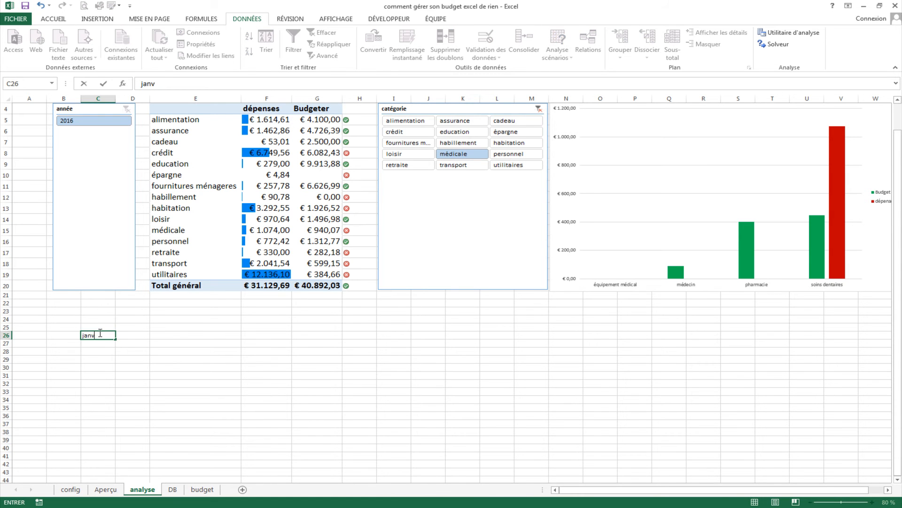
left_click(159, 374)
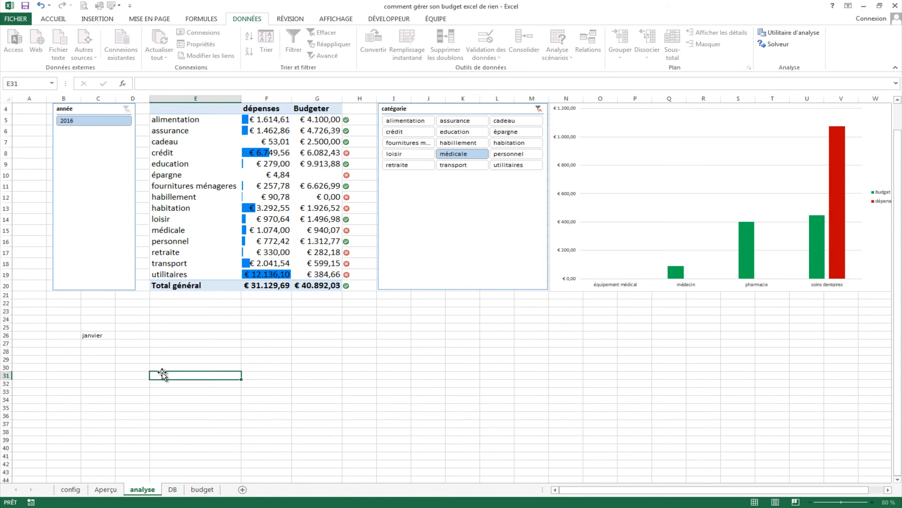
left_click(85, 334)
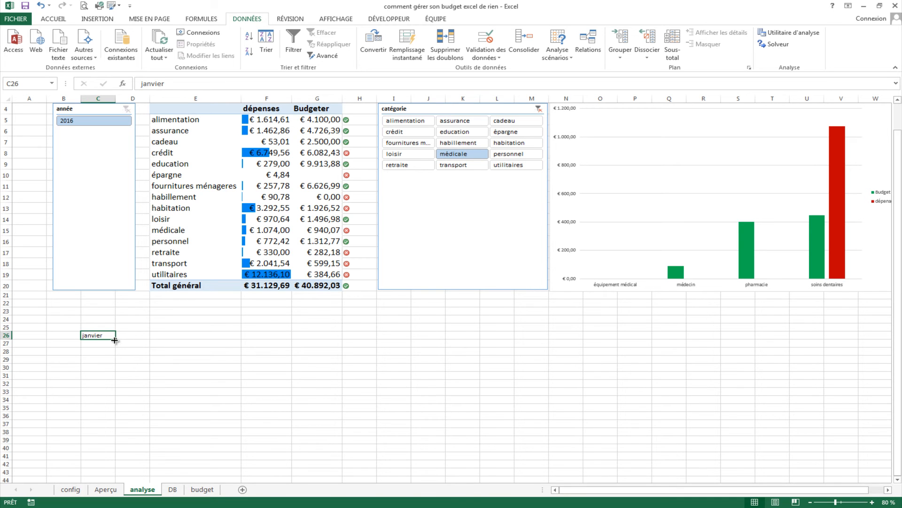
left_click_drag(115, 339, 573, 332)
left_click(362, 381)
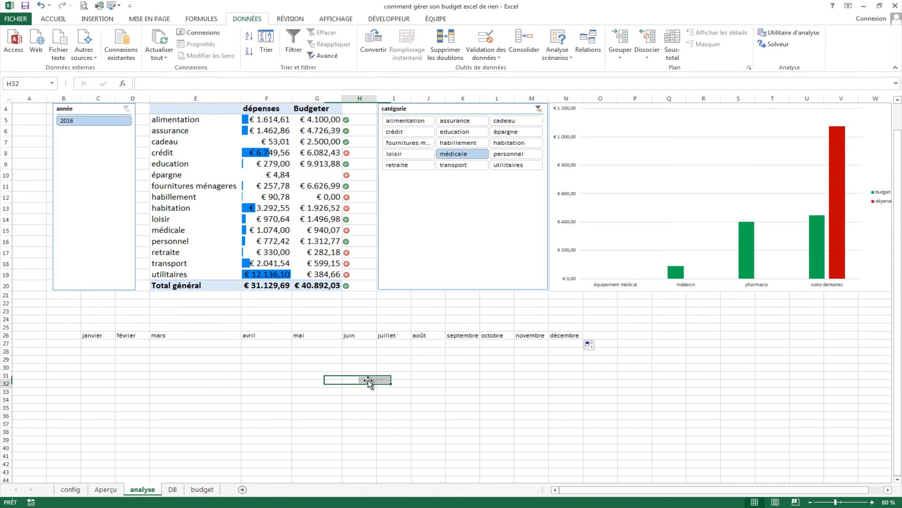
left_click(165, 334)
left_click(195, 366)
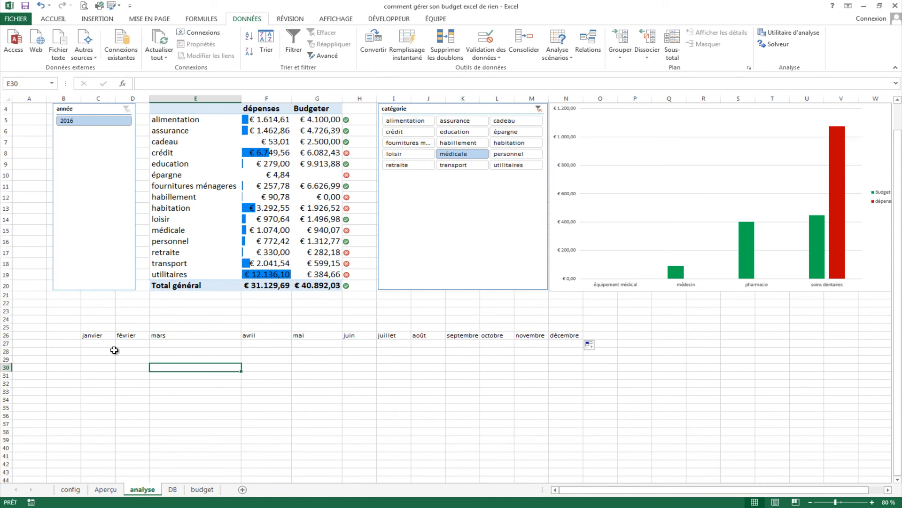
- Label the rows under the month headers dépenses, budget and reste in cells B27 to B29
left_click(93, 344)
key("Left")
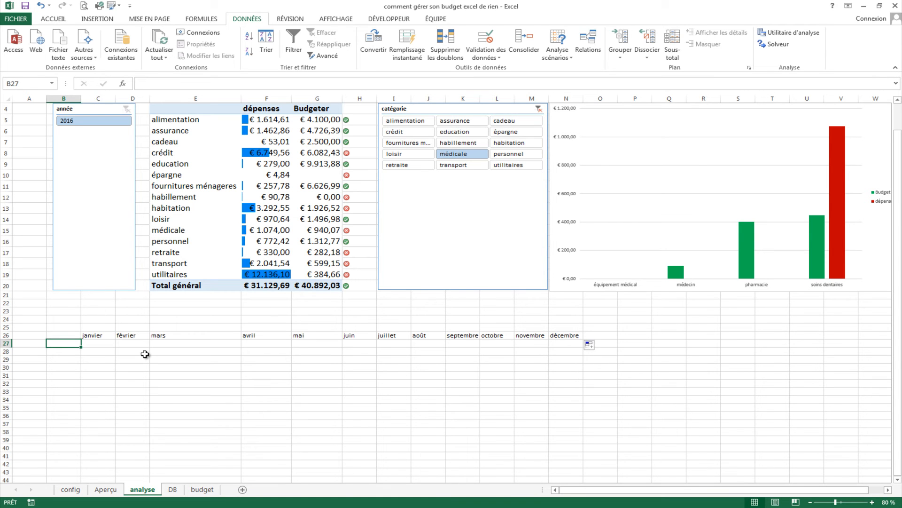
type("dépense")
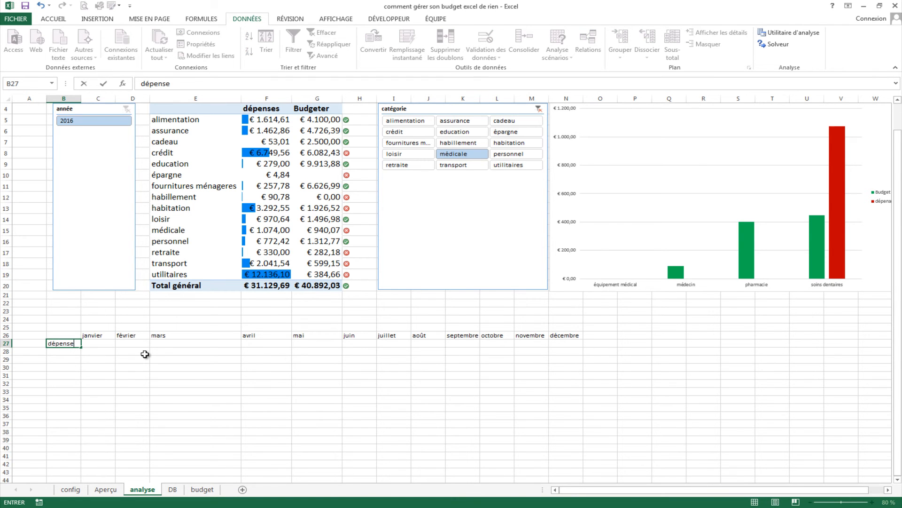
type("s")
key("Return")
type("budget")
key("Return")
type("r")
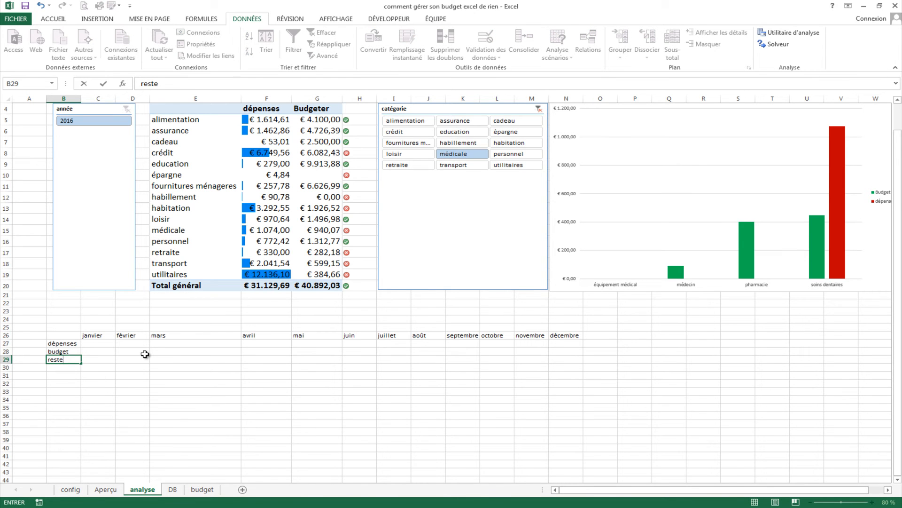
type("este")
key("Tab")
- Select the janvier dépenses cell C27 and open the Aperçu sheet with the monthly amounts
left_click(98, 343)
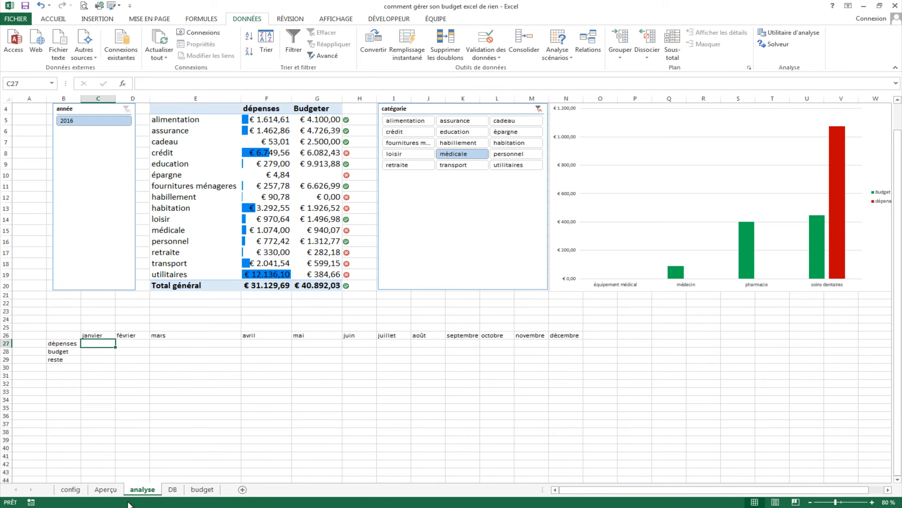
left_click(105, 491)
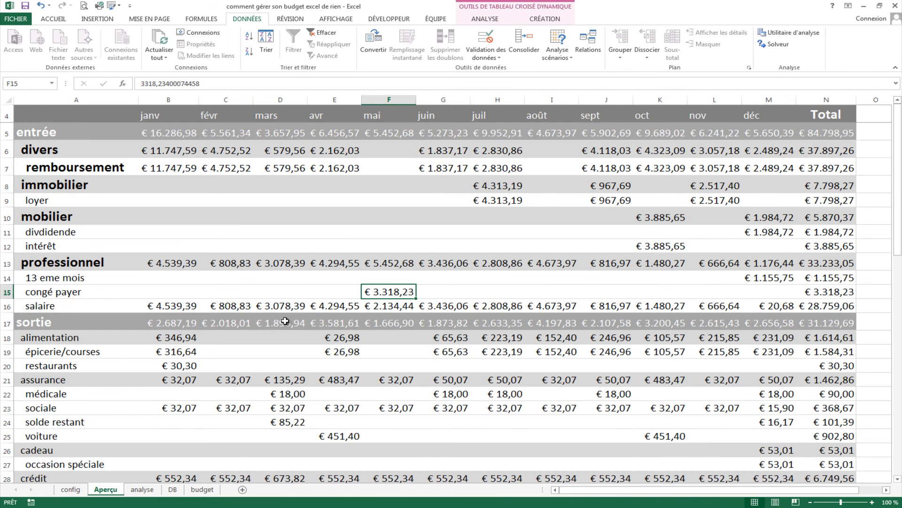
- Examine the monthly sortie totals from January to June on the Aperçu sheet, look through the other sheets and return to analyse
left_click(171, 321)
left_click(224, 321)
left_click(280, 322)
left_click(340, 323)
left_click(398, 325)
left_click(453, 325)
left_click(70, 488)
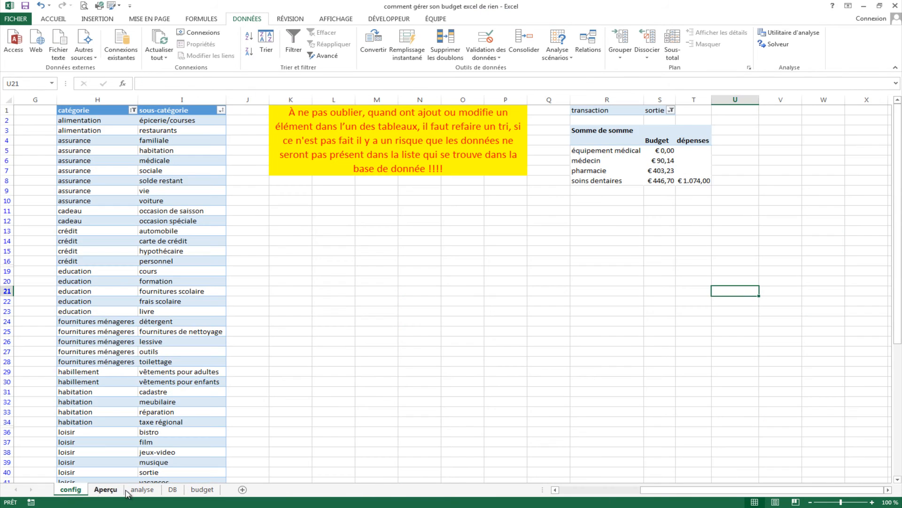
left_click(193, 491)
left_click(173, 489)
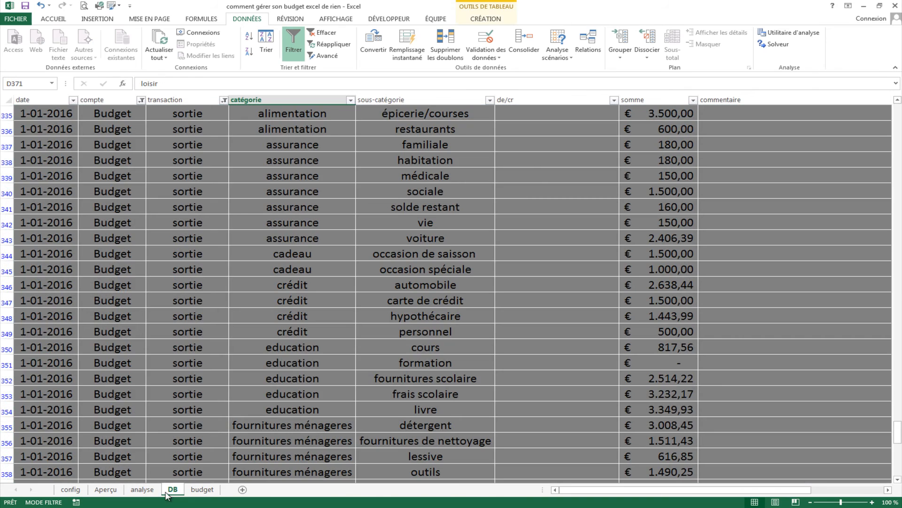
left_click(142, 489)
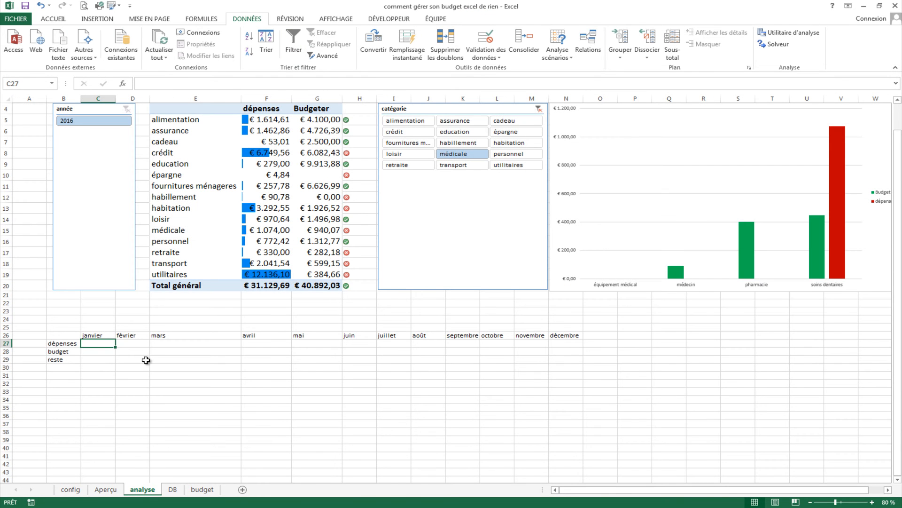
- Link the January dépenses cell C27 to the January sortie total in the pivot table on the Aperçu sheet
type("=")
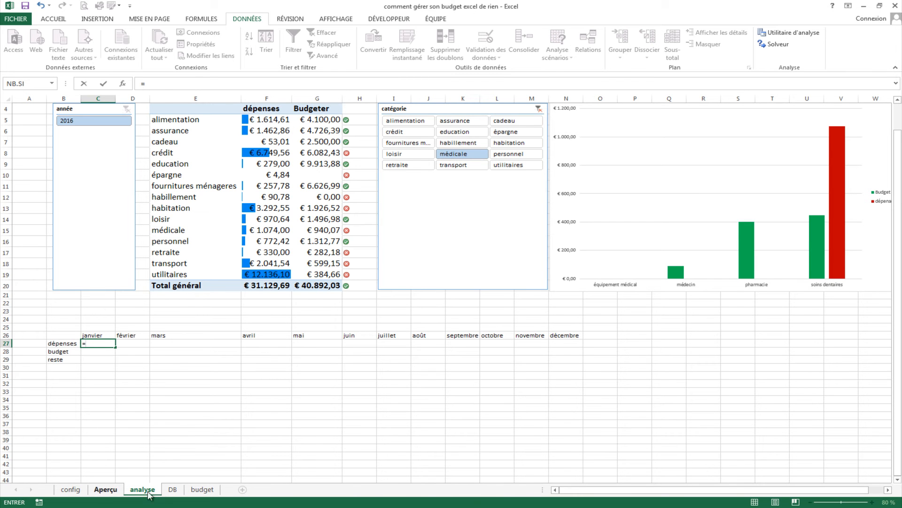
left_click(106, 490)
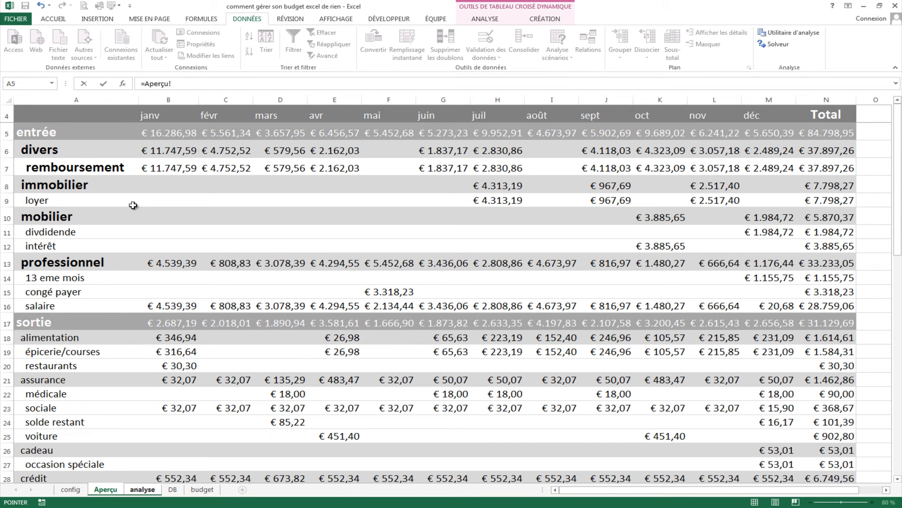
left_click(163, 326)
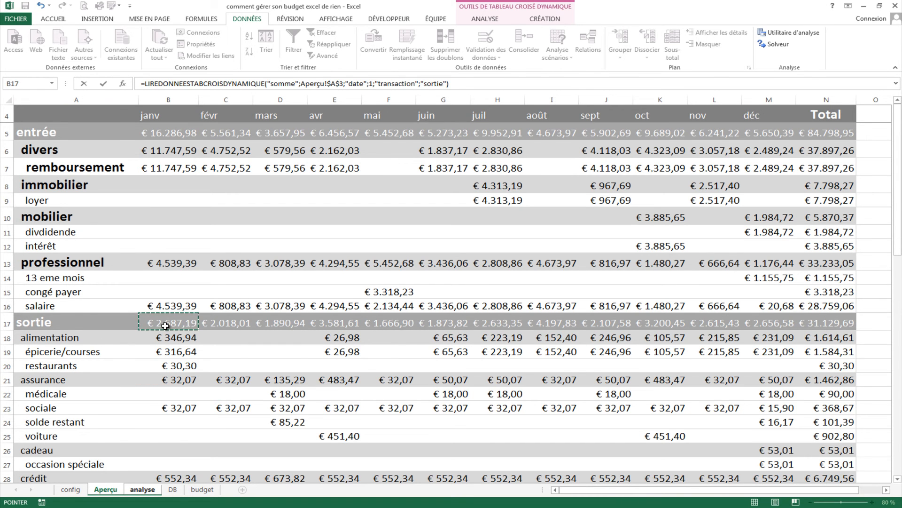
key("Return")
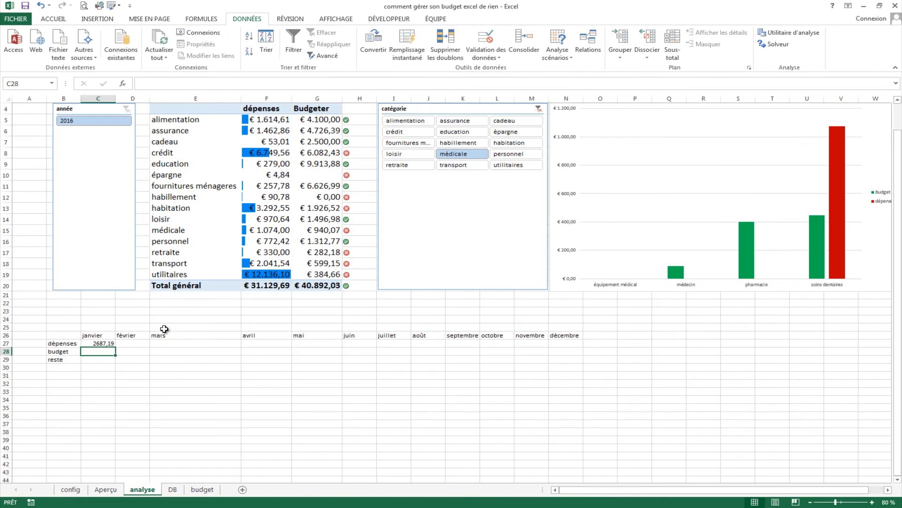
- Apply the euro accounting number format to C27:N29, covering dépenses, budget and reste for all twelve months
left_click_drag(97, 345, 566, 360)
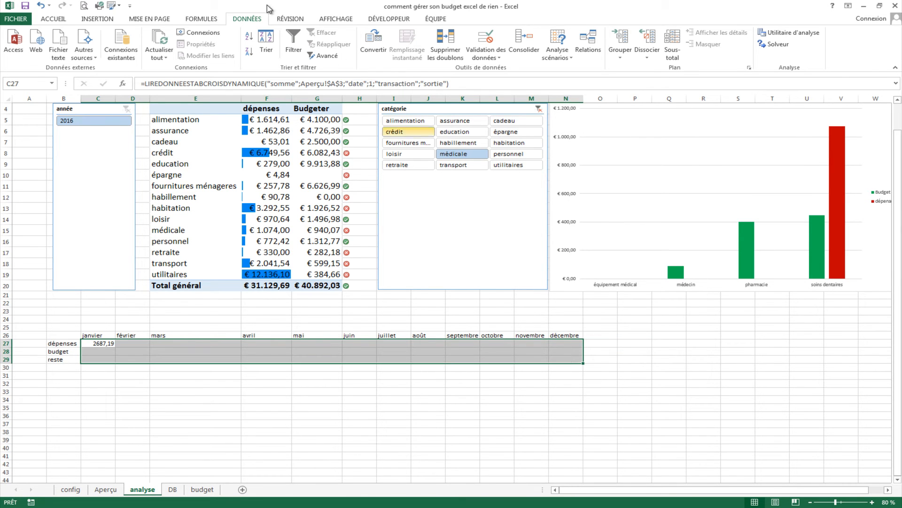
left_click(52, 19)
left_click(437, 52)
left_click(120, 400)
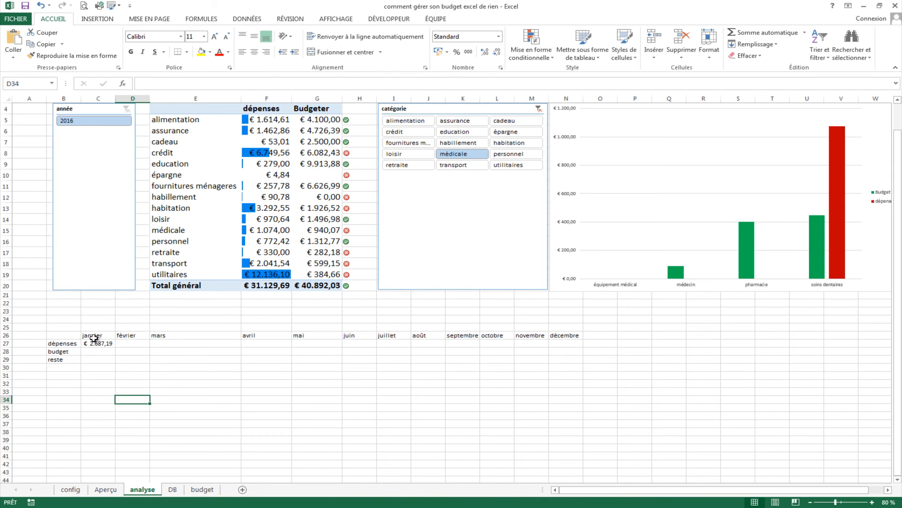
- Wrap the January dépenses formula in C27 in SIERREUR with 0 as the value if there is an error
left_click(97, 343)
left_click(144, 83)
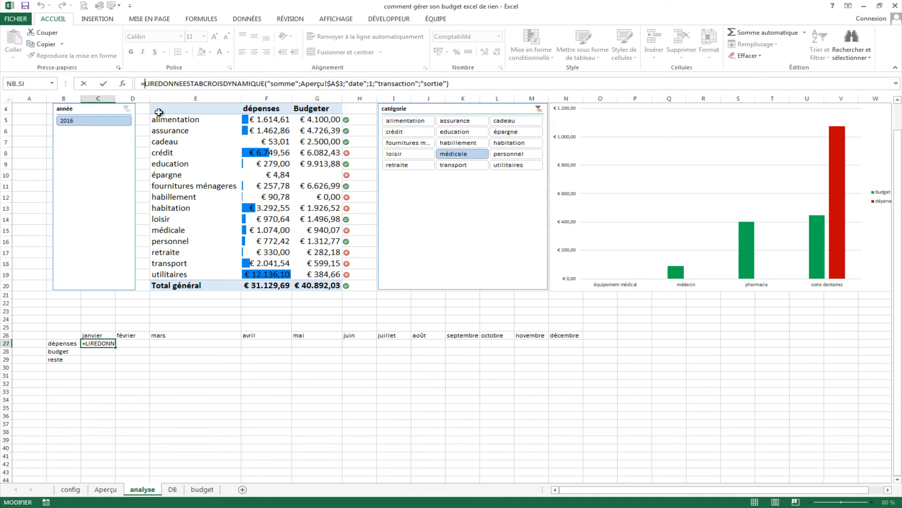
type("sierreur")
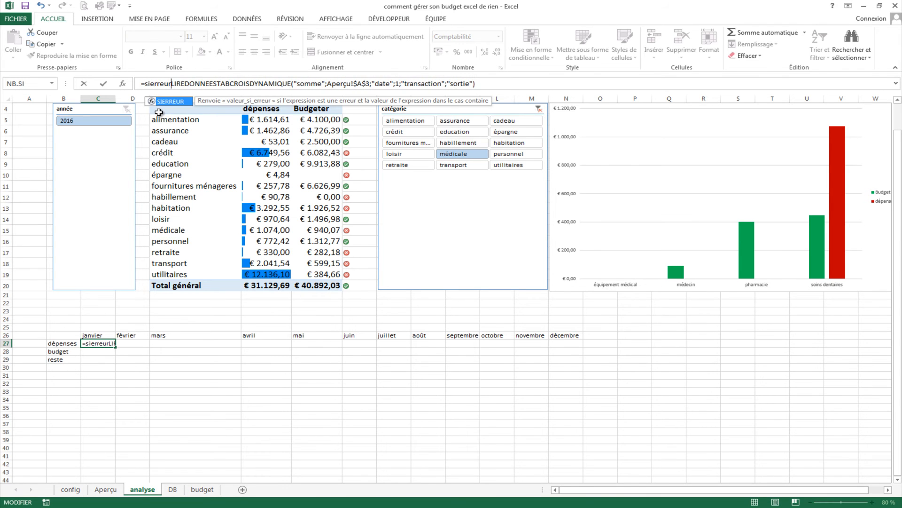
type("(")
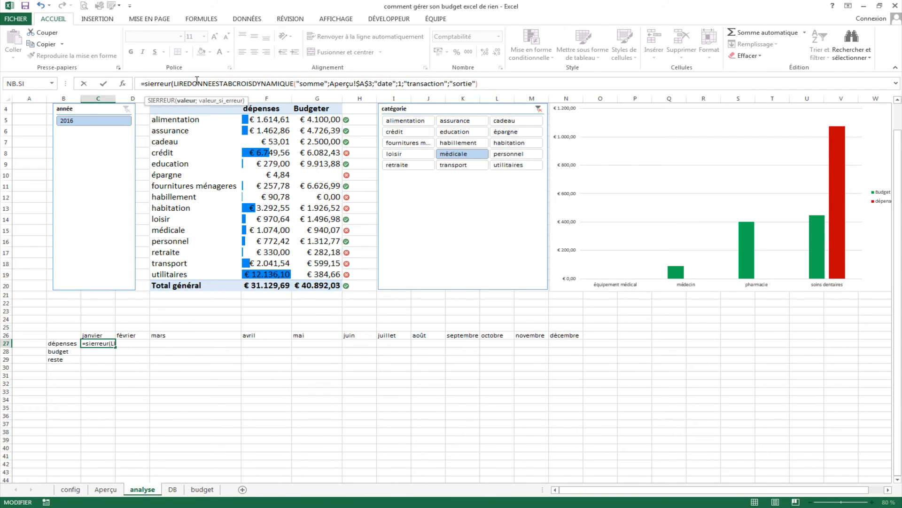
left_click(485, 84)
type(";")
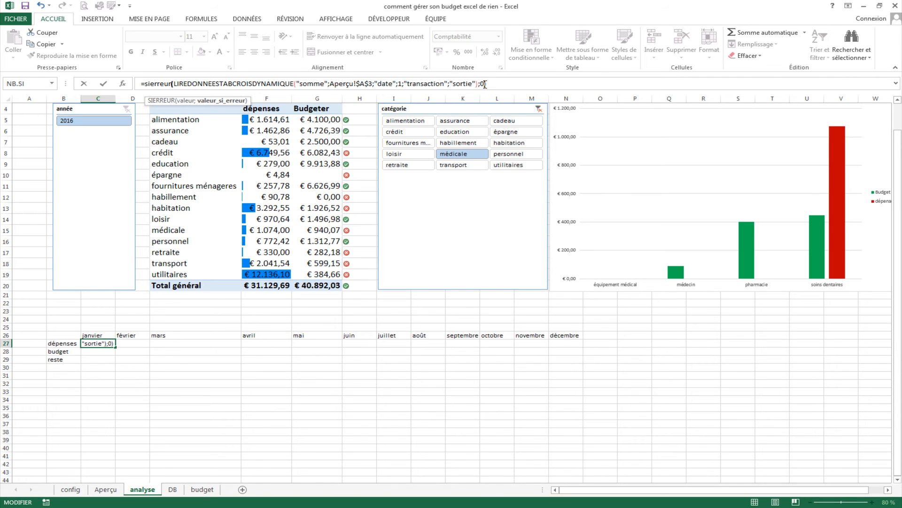
type("0)")
key("Return")
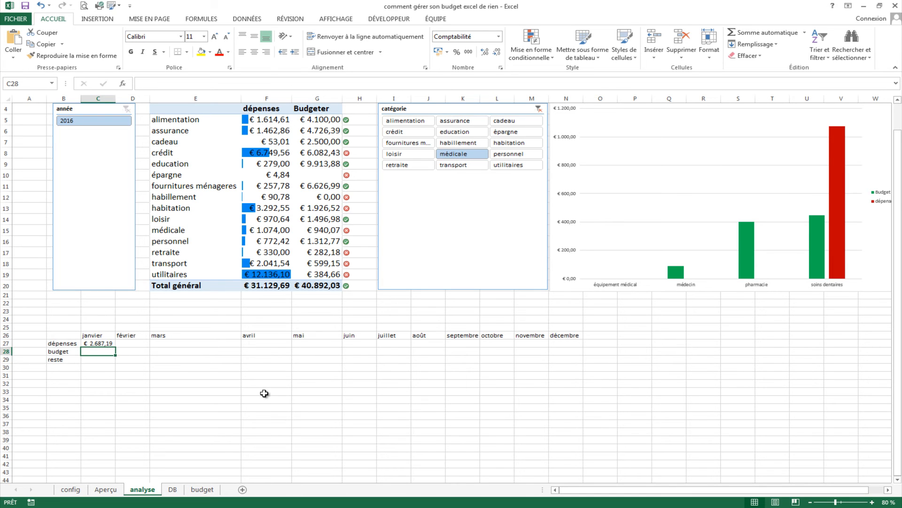
- Calculate the January budget in C28 as the Budgeter grand total in G20 divided by 12
type("=")
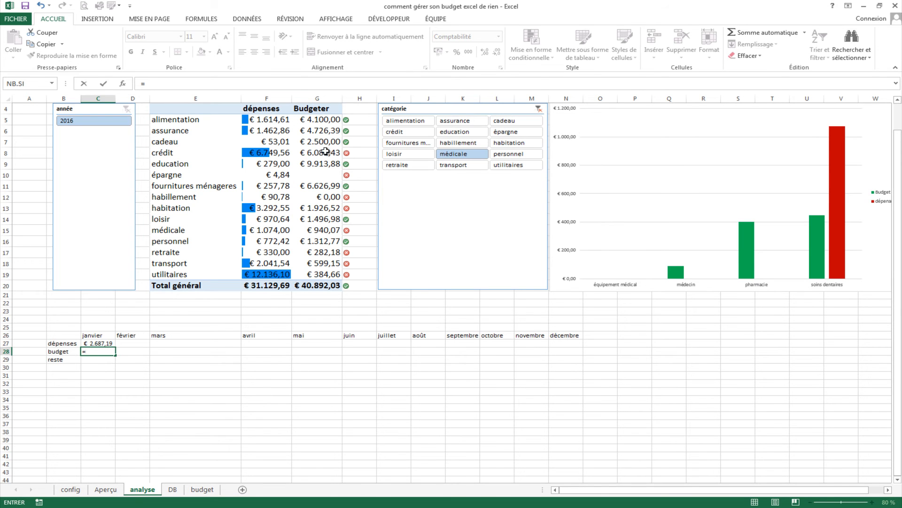
left_click(320, 287)
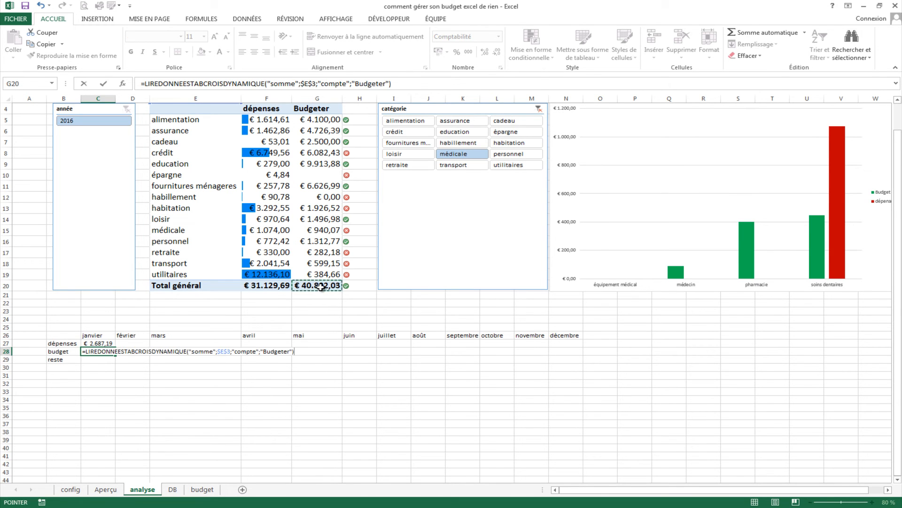
type("/12")
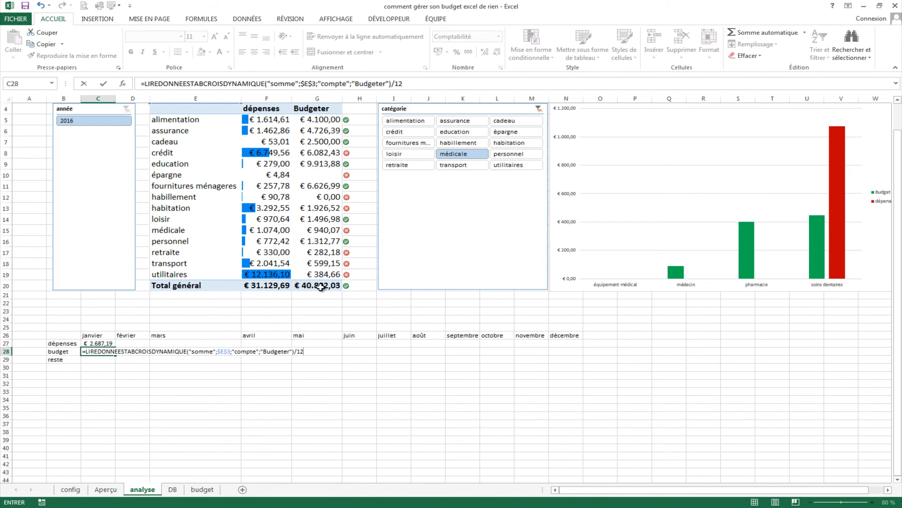
key("Return")
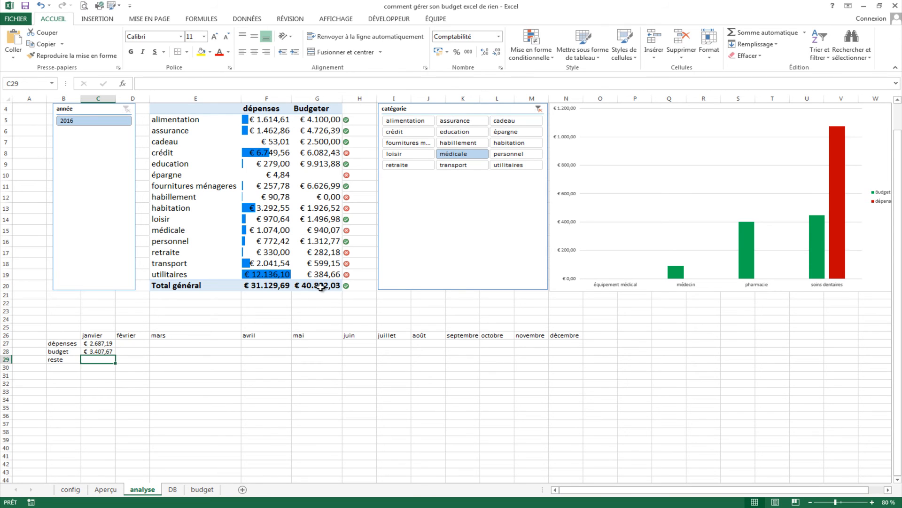
- Wrap the January budget formula in C28 in SIERREUR with 0 as the value if there is an error
left_click(110, 351)
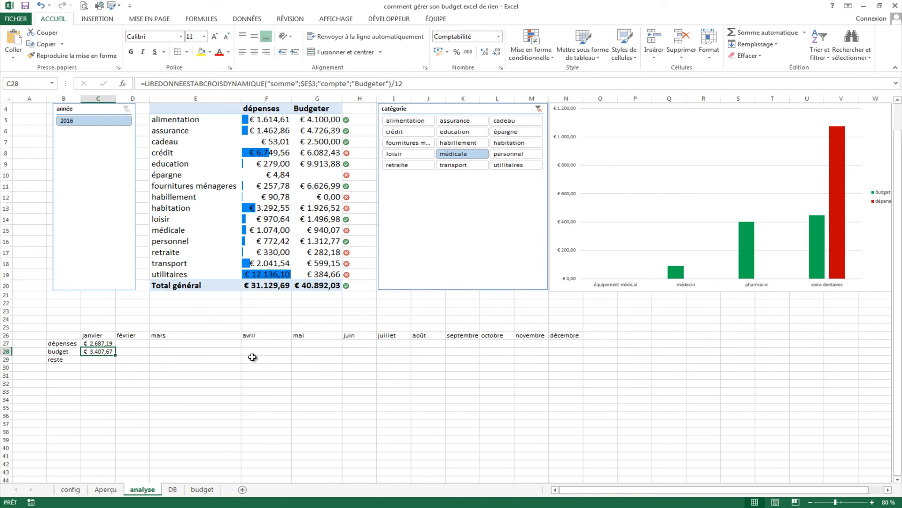
left_click(167, 365)
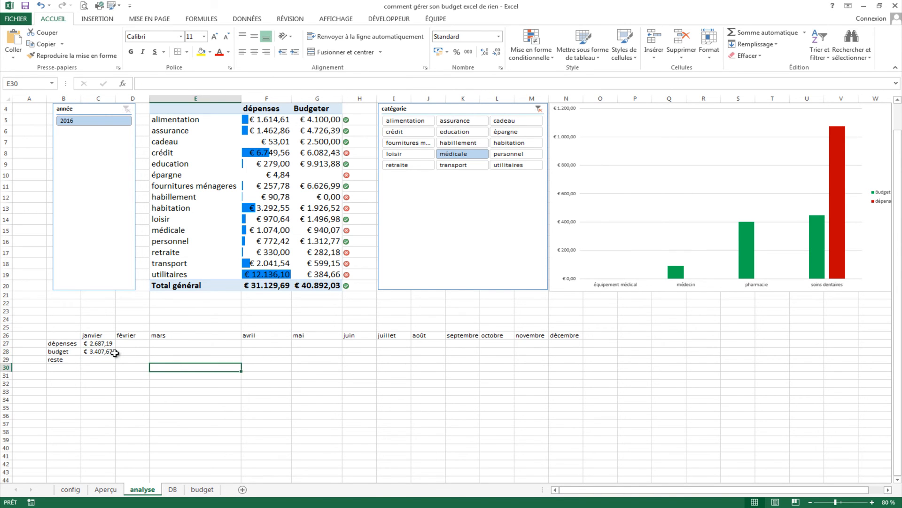
left_click(101, 351)
left_click(215, 376)
left_click(108, 351)
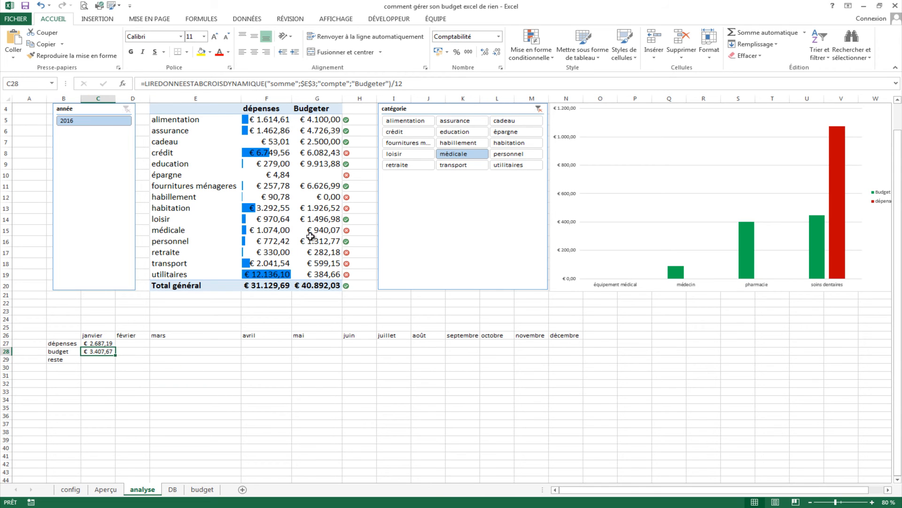
left_click(147, 83)
type("sie")
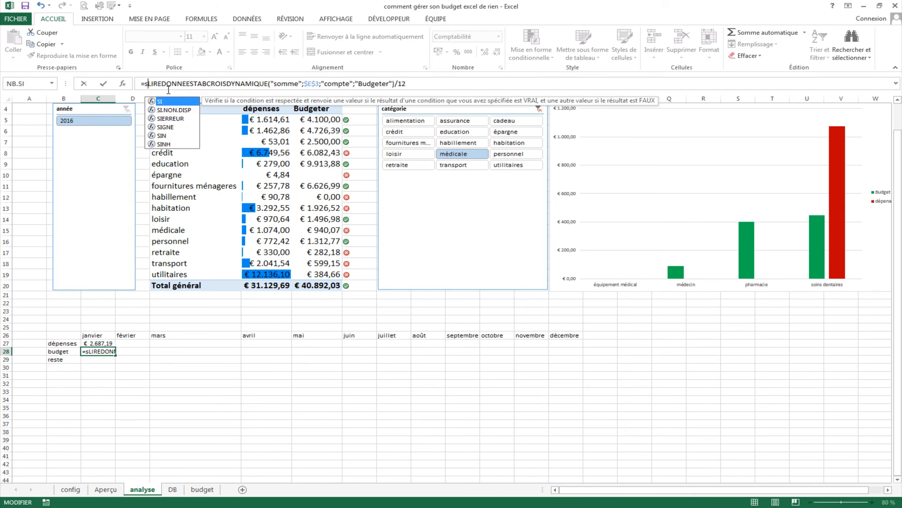
type("rreur(")
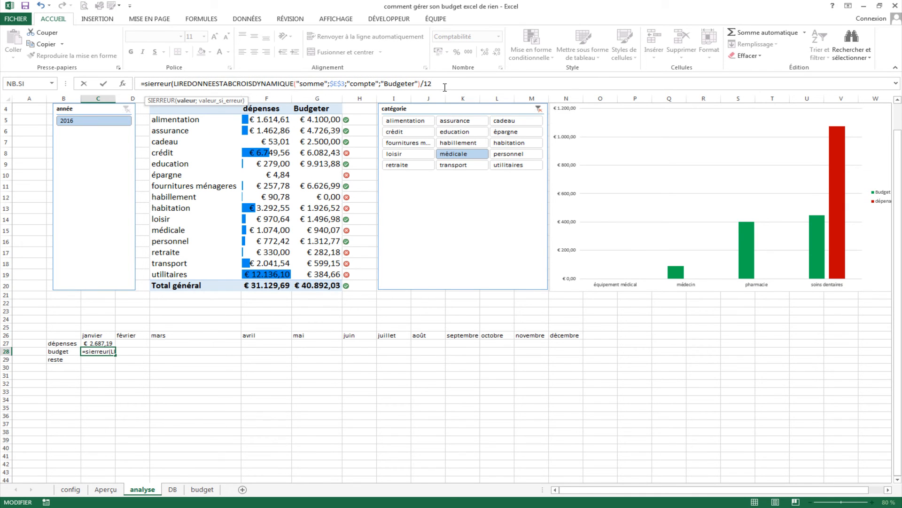
type(";0")
key("Return")
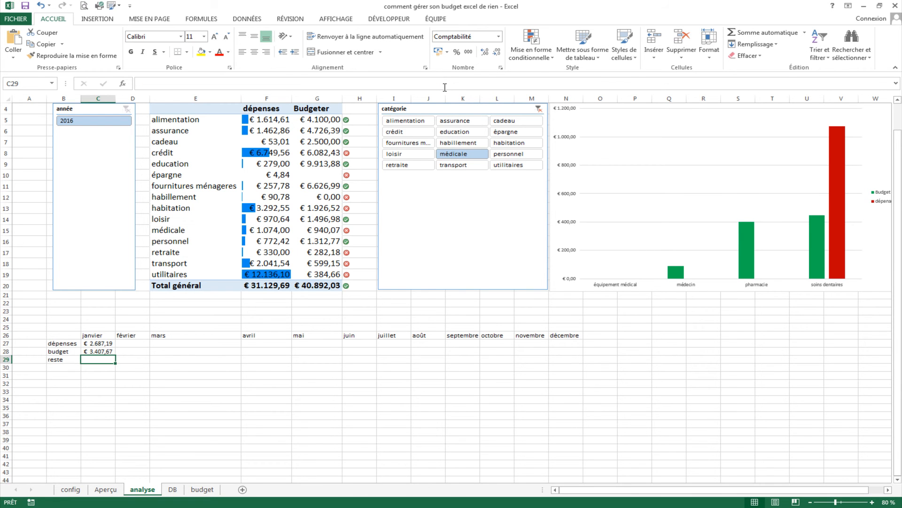
- Copy the January dépenses formula from C27 across the row to décembre in N27
left_click(110, 344)
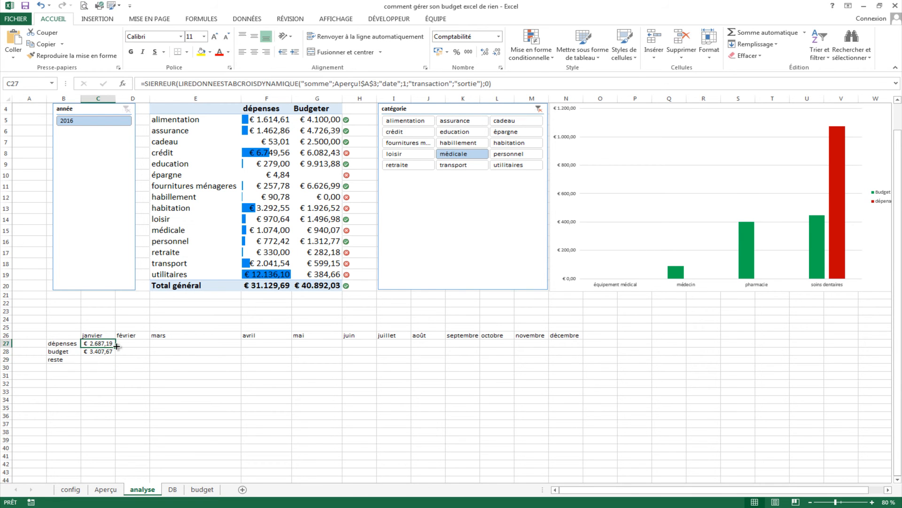
left_click_drag(116, 346, 567, 346)
left_click(307, 368)
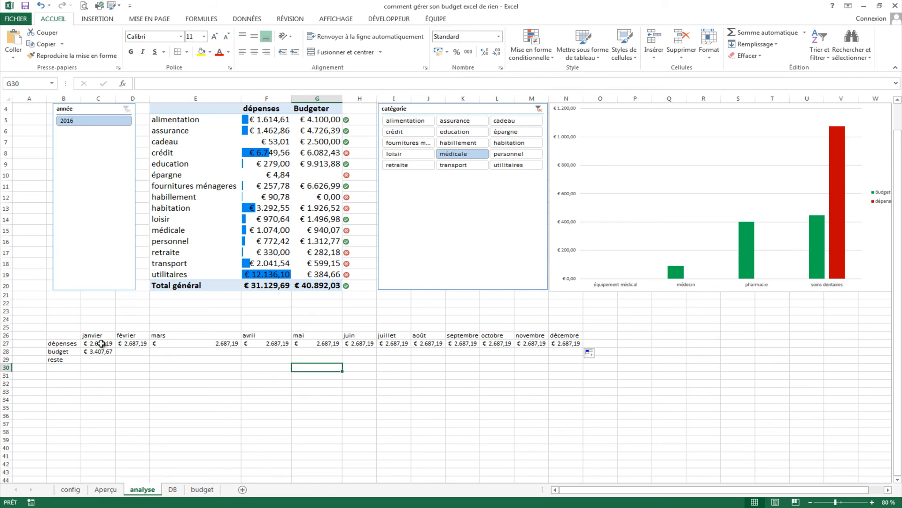
left_click(143, 376)
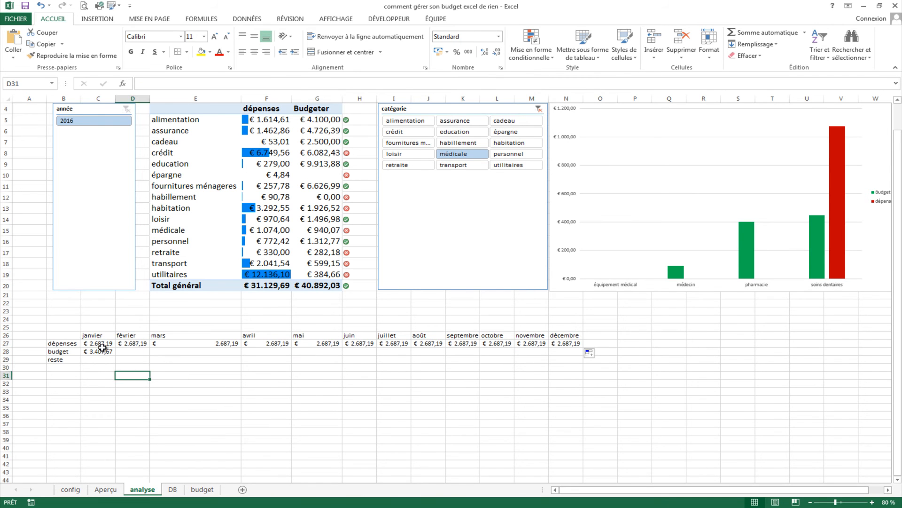
- Compare the January dépenses formula with the January sortie total on the Aperçu sheet, and return to the analyse sheet
left_click(98, 344)
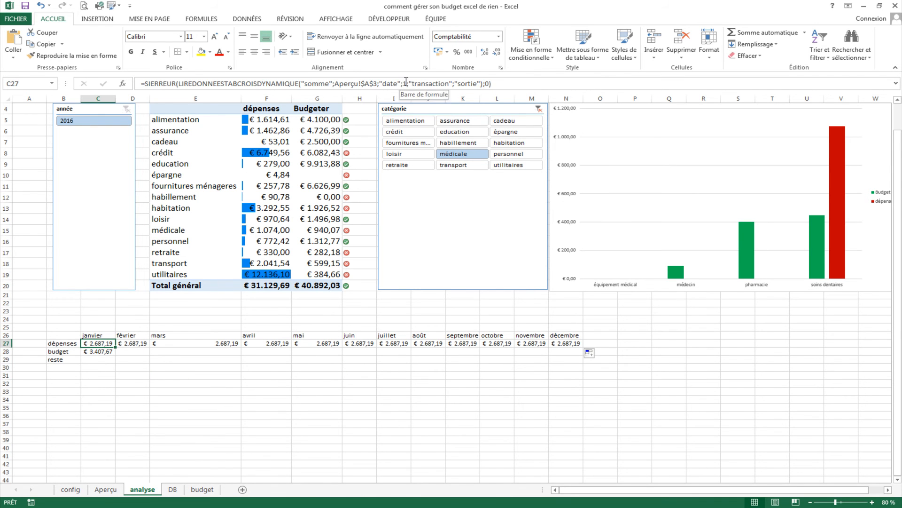
left_click(106, 490)
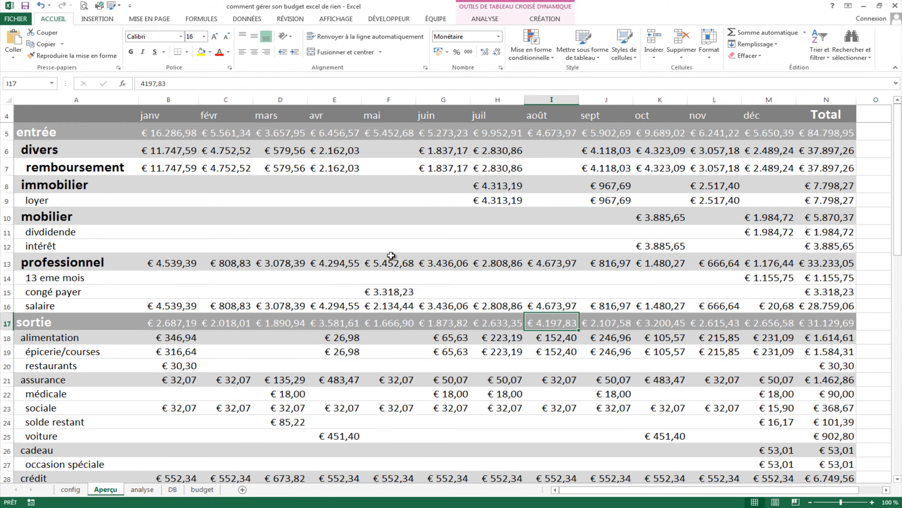
left_click(162, 324)
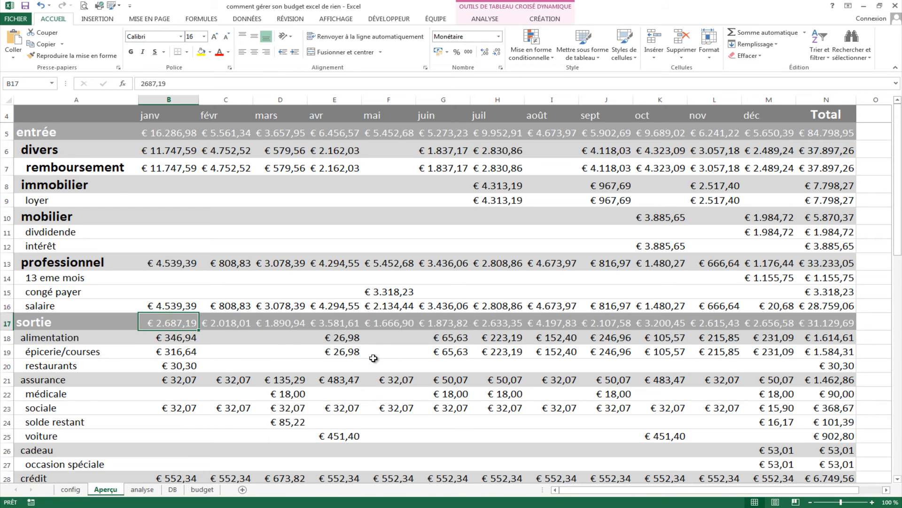
left_click(196, 497)
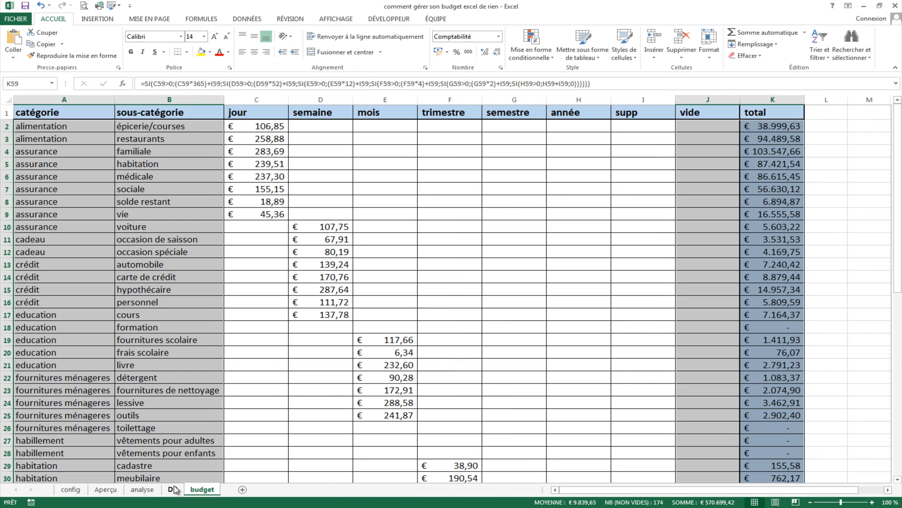
left_click(174, 489)
left_click(142, 489)
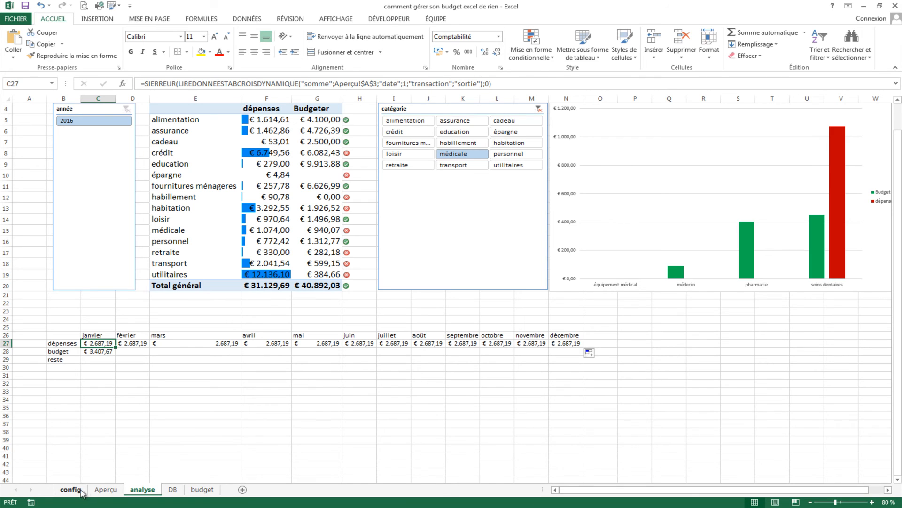
- Change the date argument of the février dépenses formula in D27 to 2
left_click(147, 343)
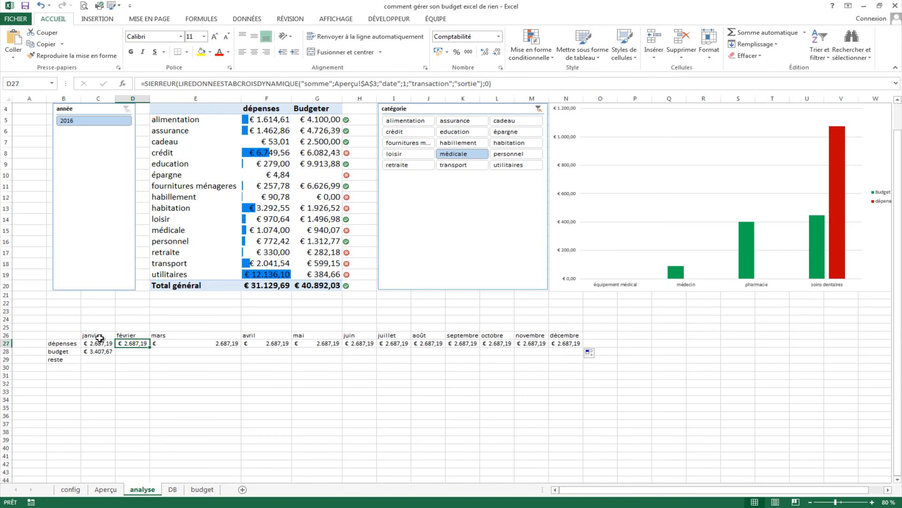
left_click(408, 83)
key("BackSpace")
type("2")
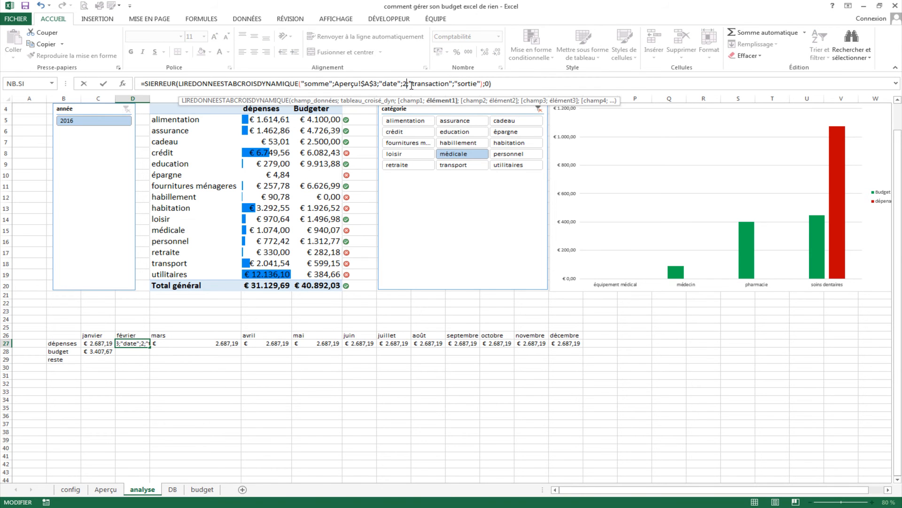
key("Return")
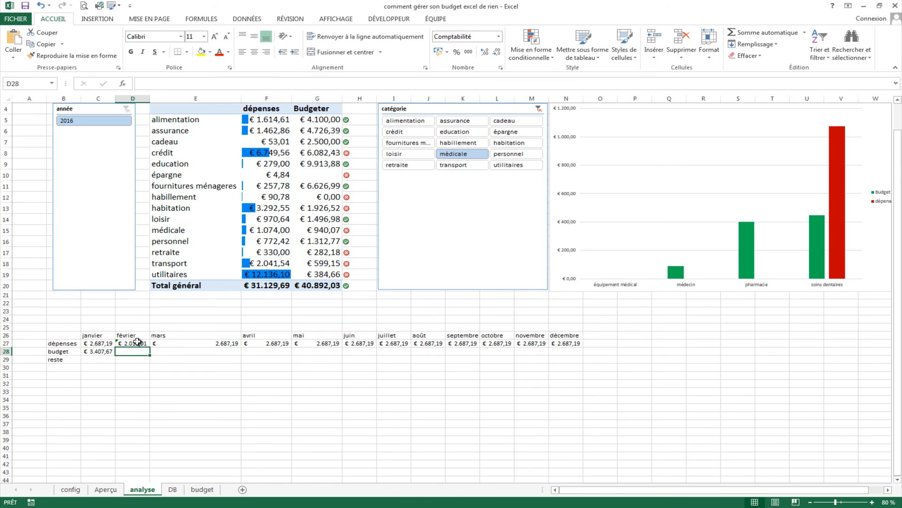
- Compare the février dépenses formula in D27 with the février sortie total on the Aperçu sheet, and return to the analyse sheet
left_click(131, 339)
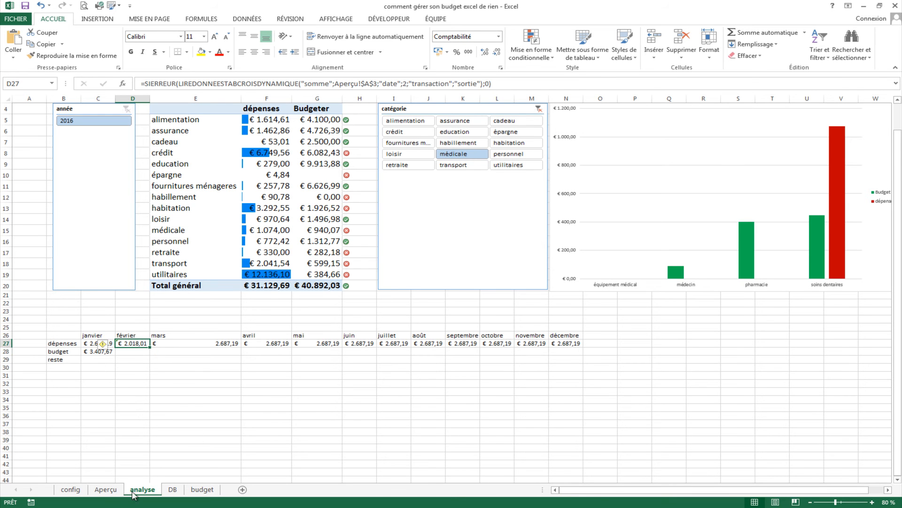
left_click(105, 490)
left_click(239, 322)
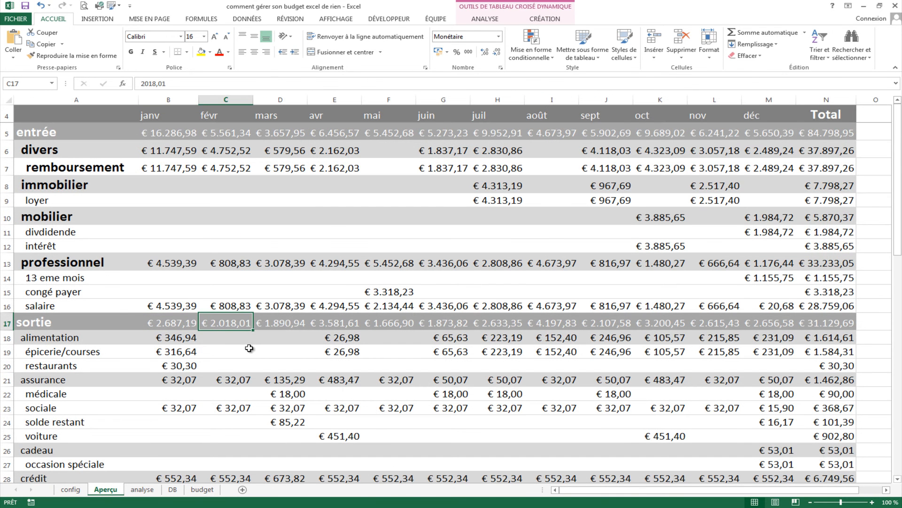
left_click(70, 489)
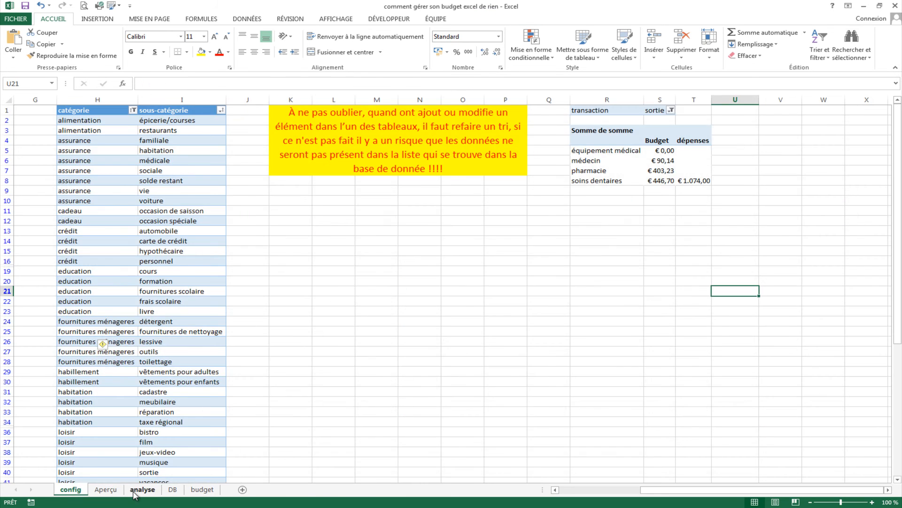
left_click(142, 489)
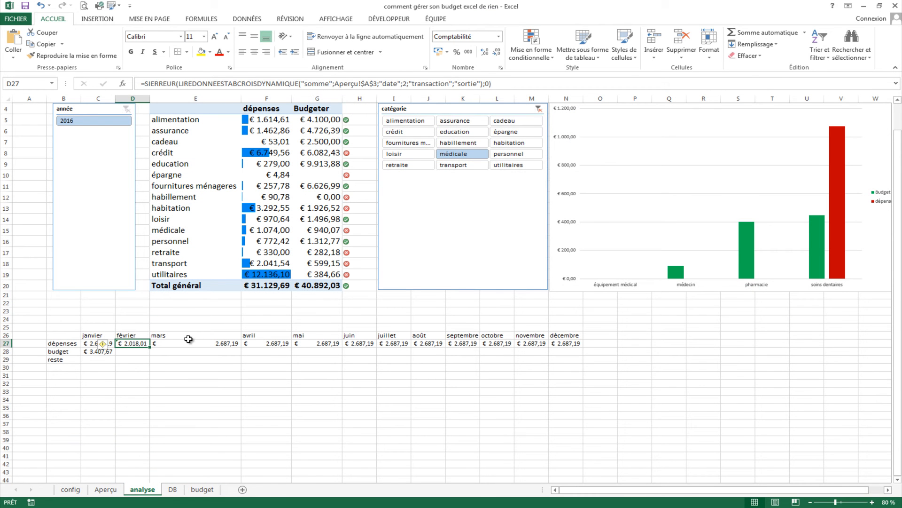
- Change the date argument of the mars dépenses formula in E27 to 3
left_click(162, 343)
left_click(139, 343)
left_click(167, 344)
left_click(405, 83)
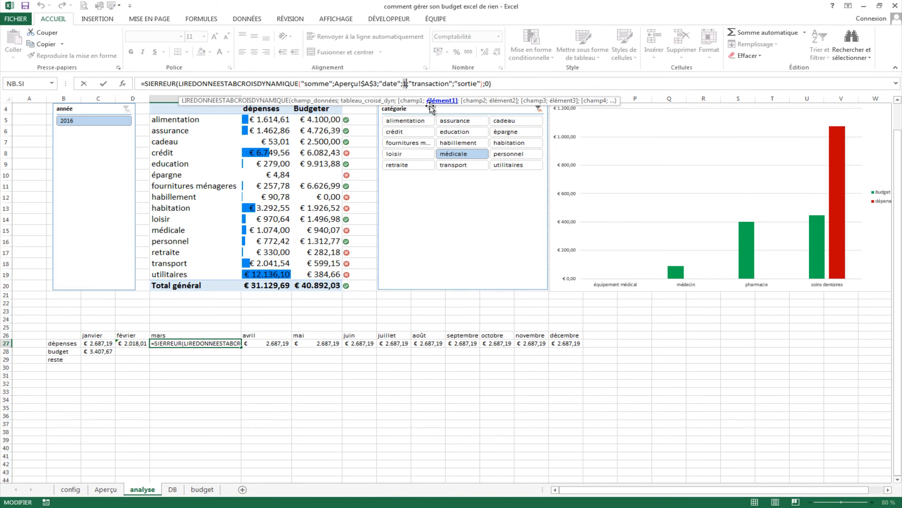
type("3")
key("Tab")
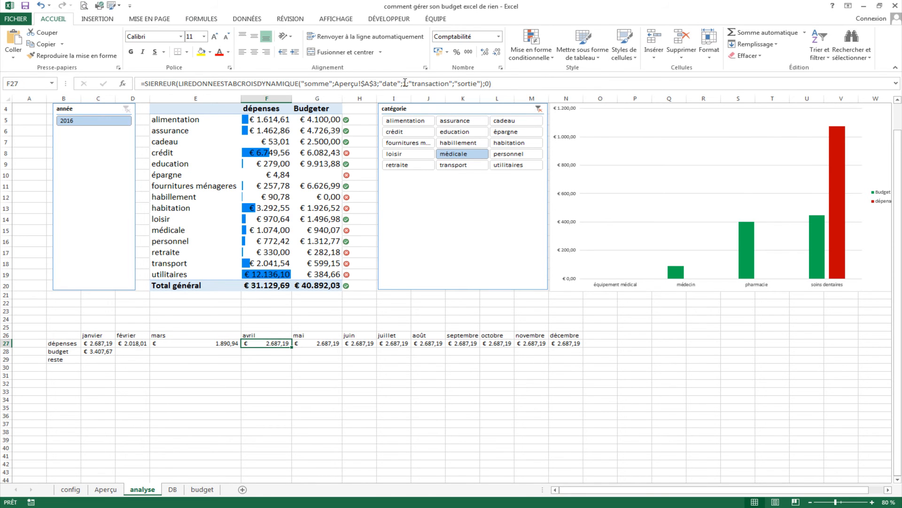
- Set the date argument of the avril, mai and juin dépenses formulas in F27:H27 to 4, 5 and 6 respectively
left_click(406, 83)
type("4")
key("Tab")
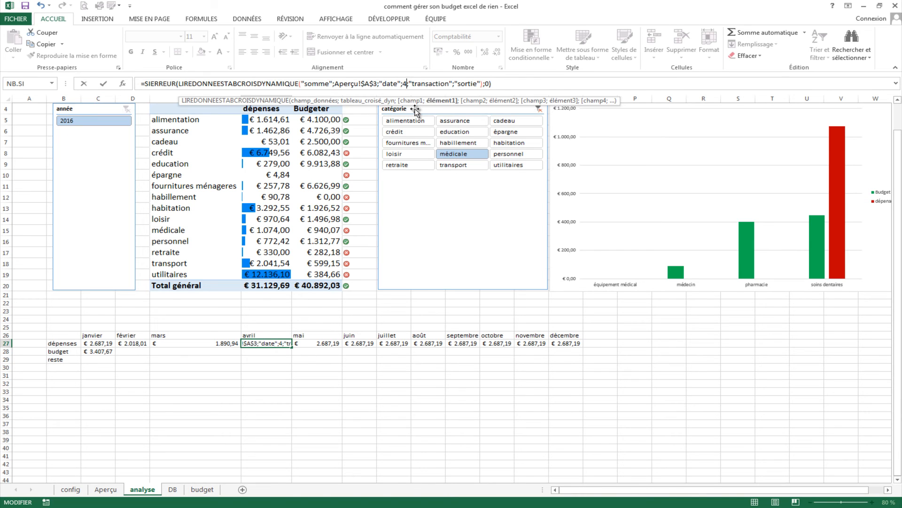
left_click(407, 83)
type("5")
key("Tab")
left_click(406, 83)
type("6")
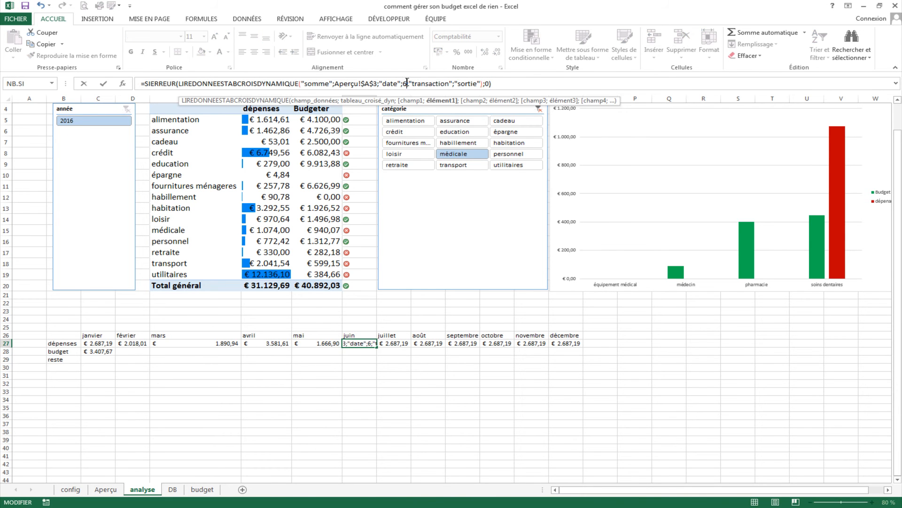
key("Tab")
- Set the date argument of the juillet, août and septembre dépenses formulas in I27:K27 to 7, 8 and 9 respectively
left_click(406, 83)
type("7")
key("Tab")
left_click(407, 83)
type("8")
left_click(407, 82)
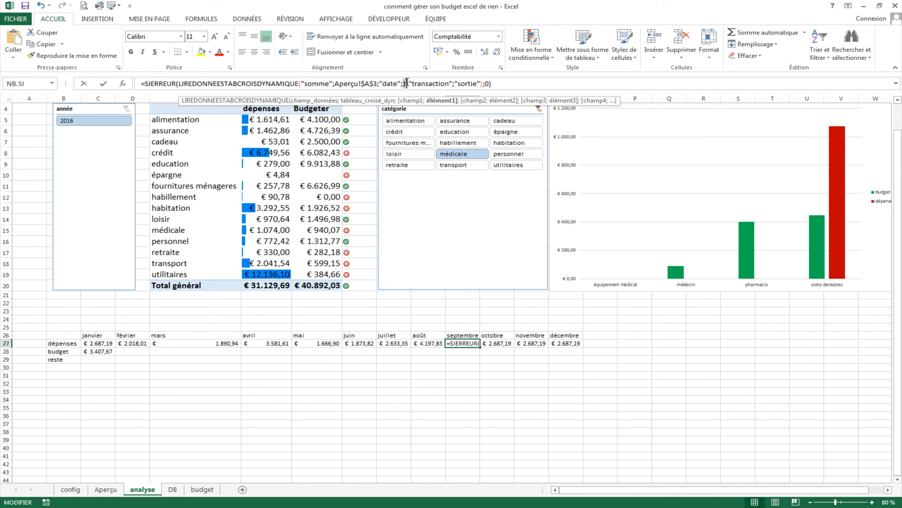
key("BackSpace")
type("9")
key("Tab")
- Set the date argument of the octobre, novembre and décembre dépenses formulas in L27:N27 to 10, 11 and 12 respectively
left_click(407, 83)
type("0")
key("Tab")
left_click(408, 82)
type("1")
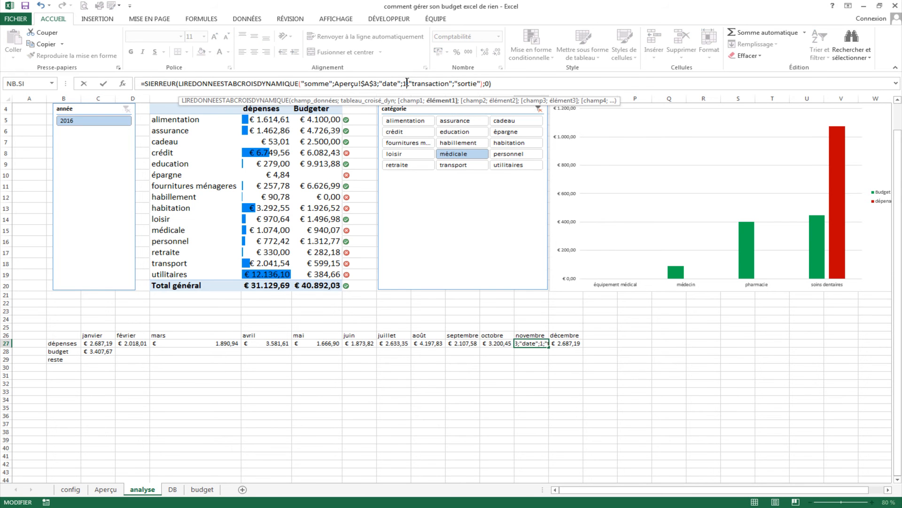
key("Tab")
left_click(408, 82)
type("2")
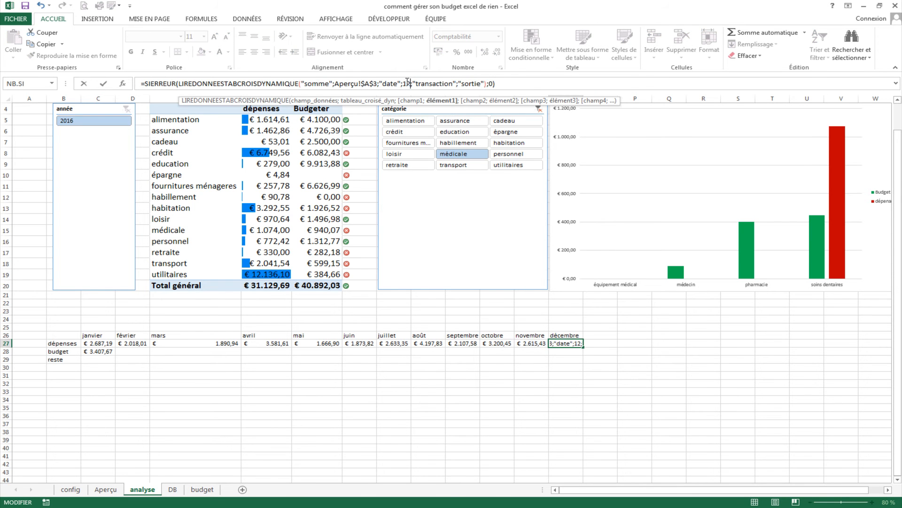
key("Return")
- Calculate the January reste in C29 as budget minus dépenses with the formula =C28-C27
left_click(137, 374)
left_click(134, 344)
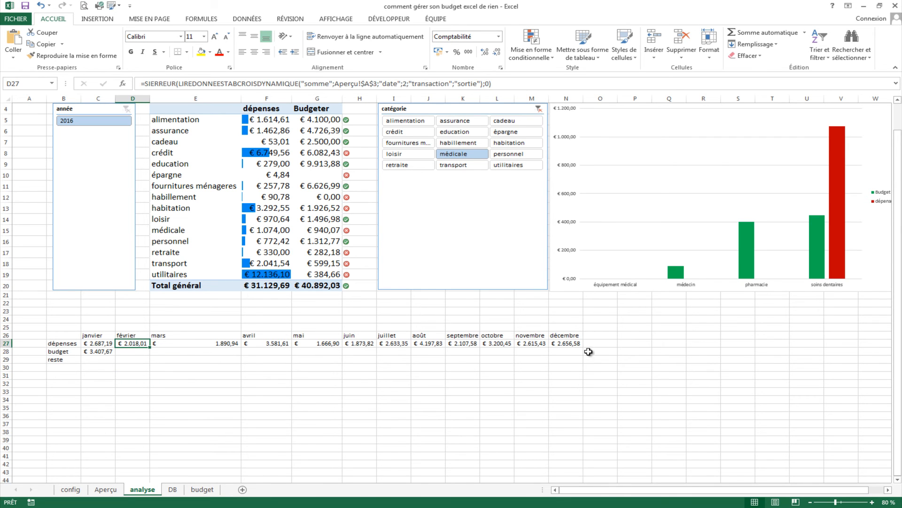
left_click(131, 355)
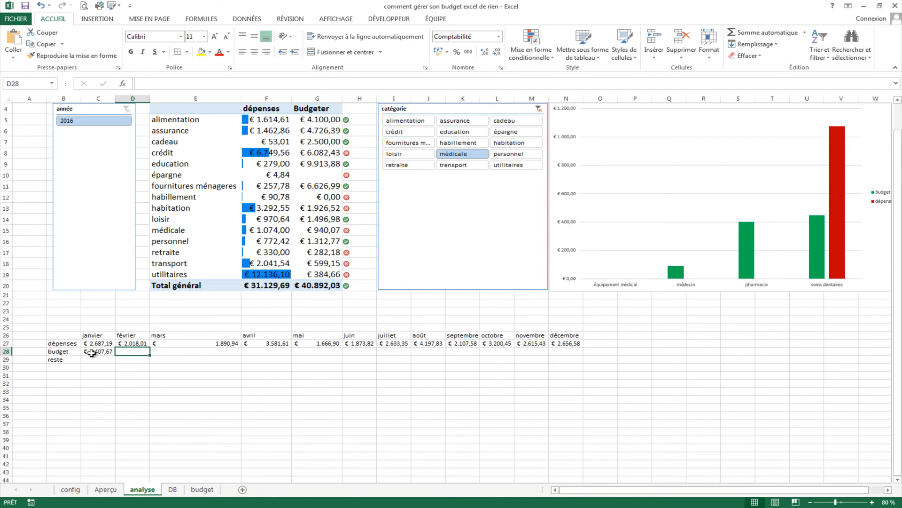
left_click(94, 361)
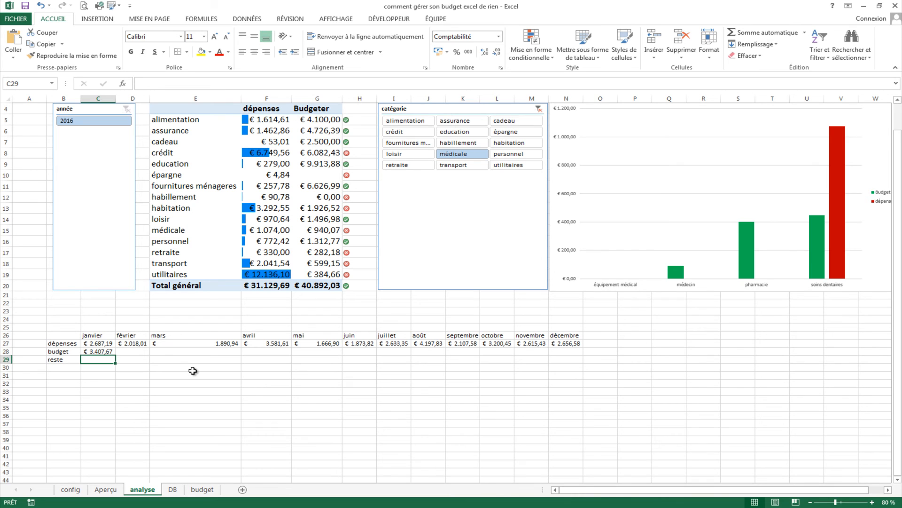
type("=")
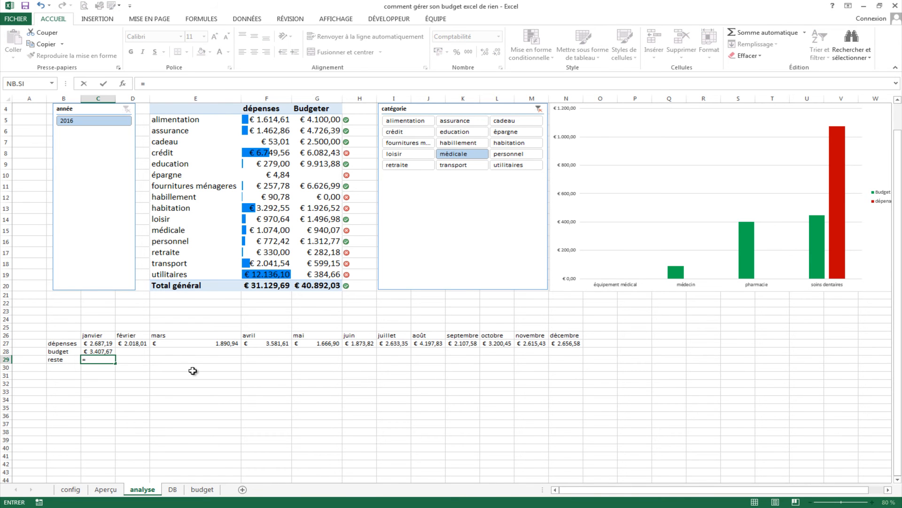
left_click(88, 352)
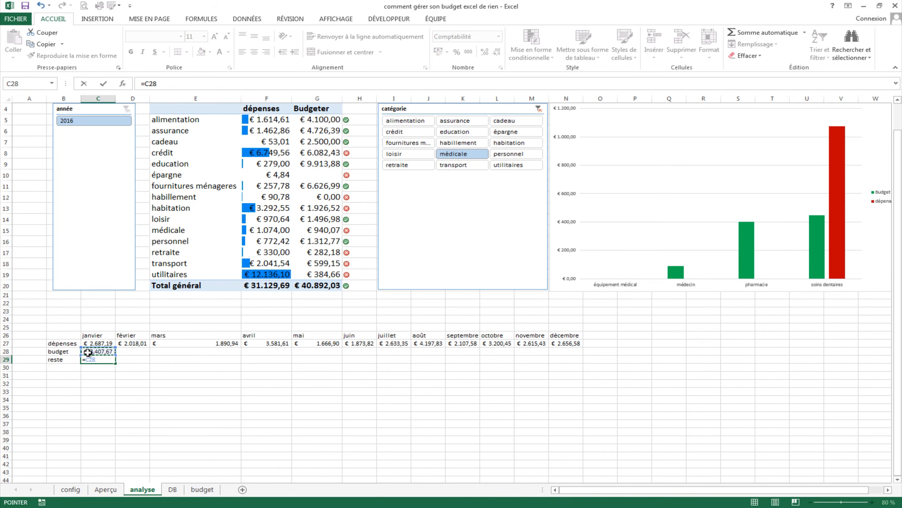
type("-")
left_click(95, 344)
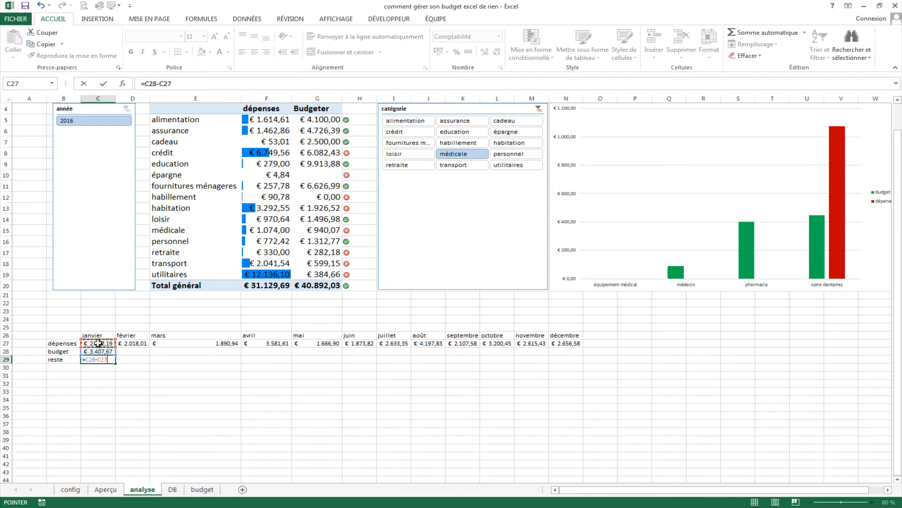
key("Return")
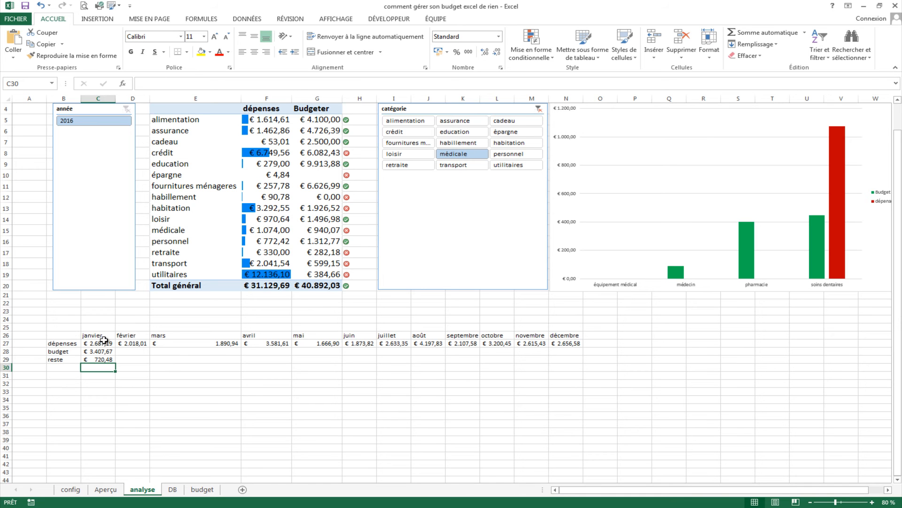
- Enter the février budget formula =$C$28+C29 in D28, adding the January reste to the fixed monthly budget
left_click(139, 350)
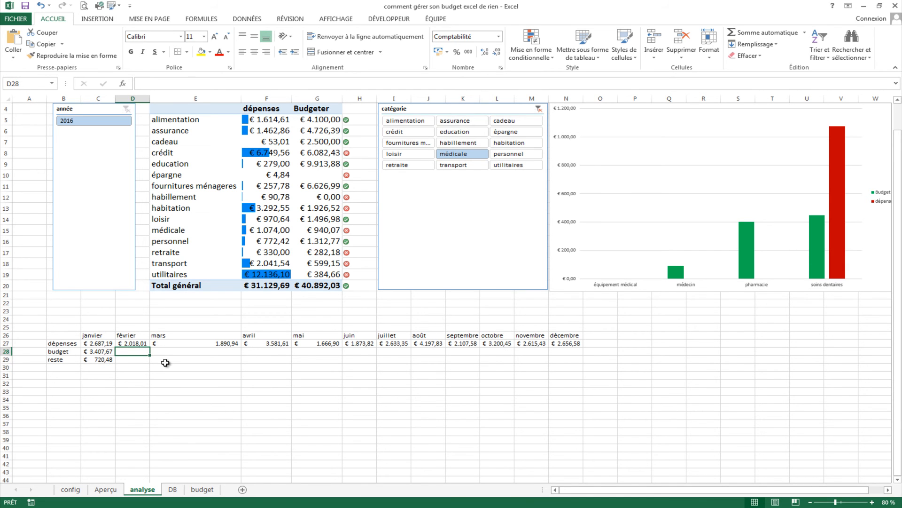
type("=")
left_click(101, 351)
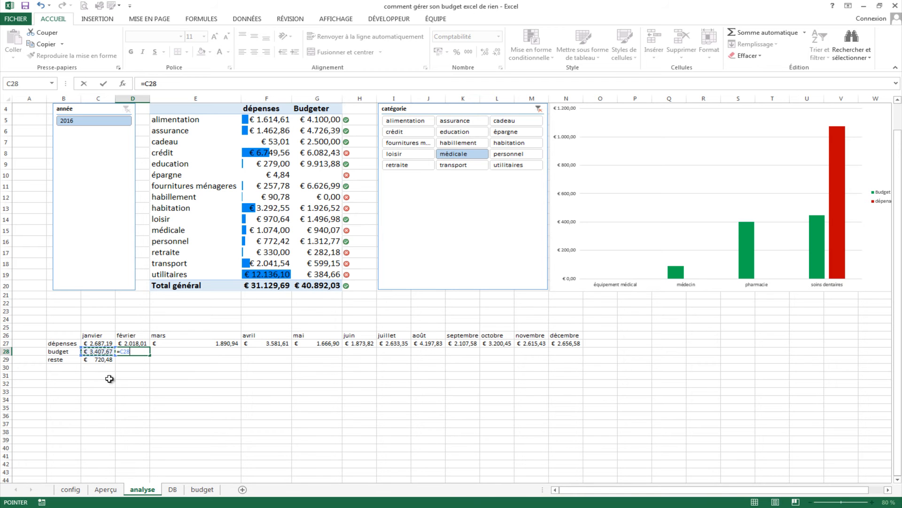
left_click(149, 83)
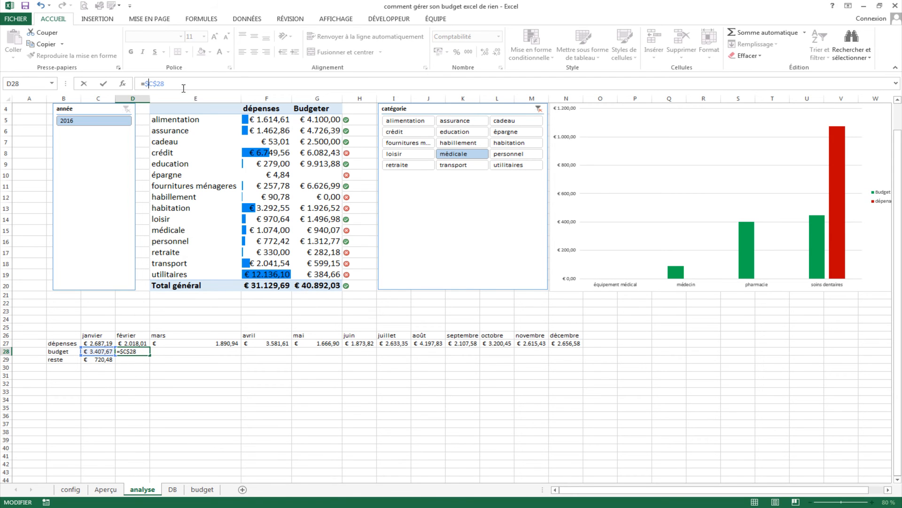
left_click(104, 360)
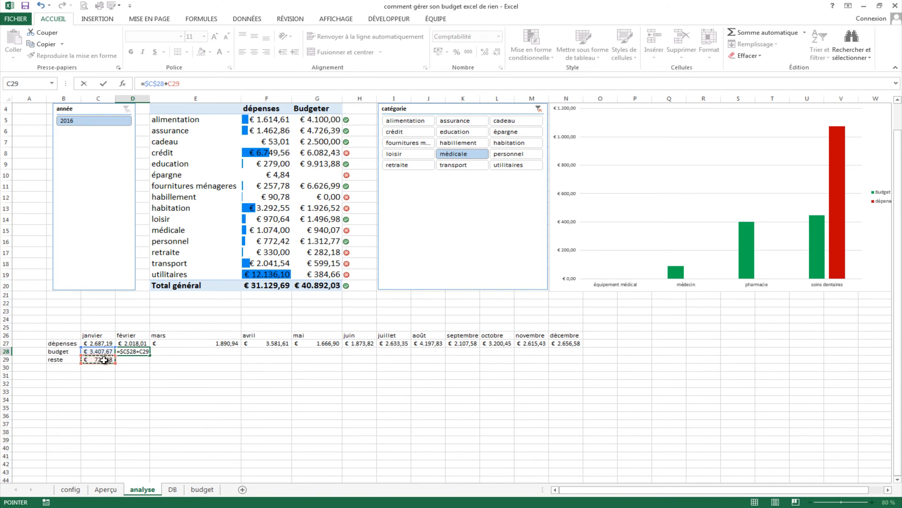
key("Return")
key("Up")
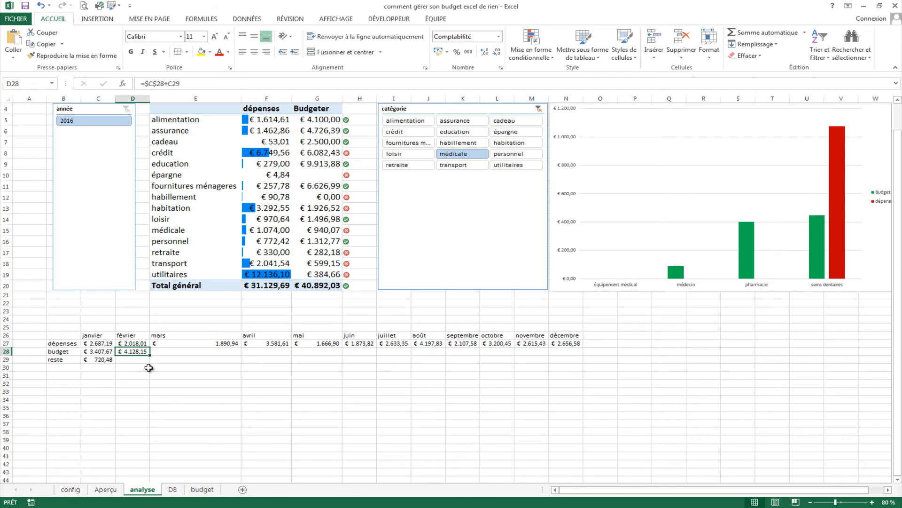
- Calculate the février reste in D29 with the formula =D28-D27
left_click(142, 361)
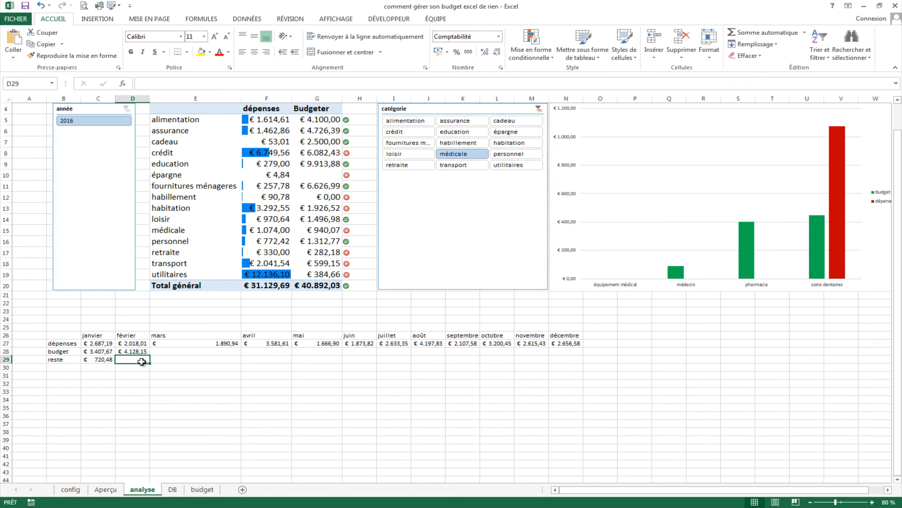
type("=")
left_click(143, 350)
type("-")
left_click(135, 344)
key("Return")
left_click(140, 361)
- Copy the février budget and reste formulas across their rows to décembre in N28 and N29
left_click(139, 352)
left_click_drag(151, 354, 568, 361)
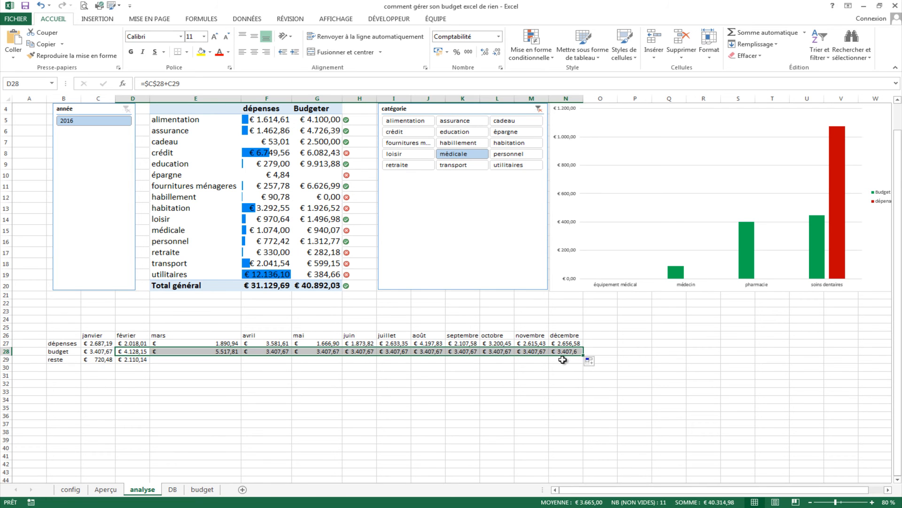
left_click(132, 360)
left_click_drag(151, 364, 571, 366)
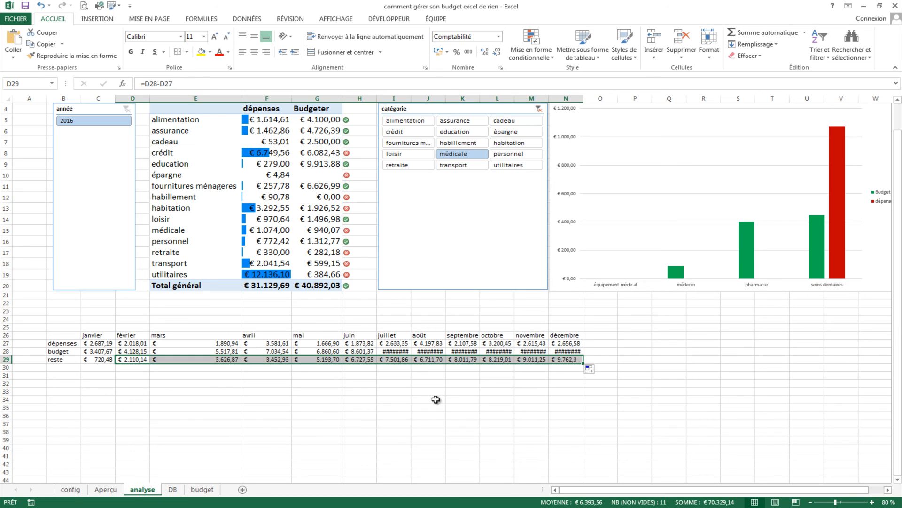
left_click(313, 401)
left_click(509, 378)
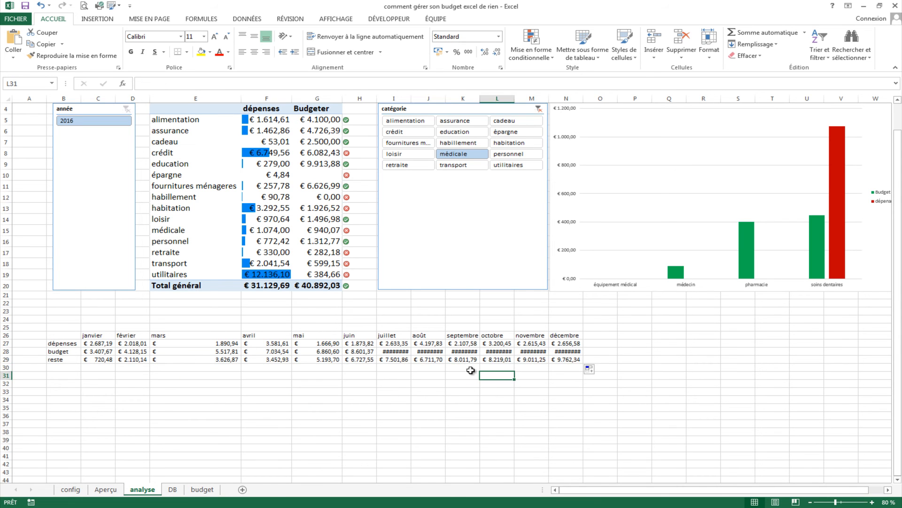
left_click(396, 353)
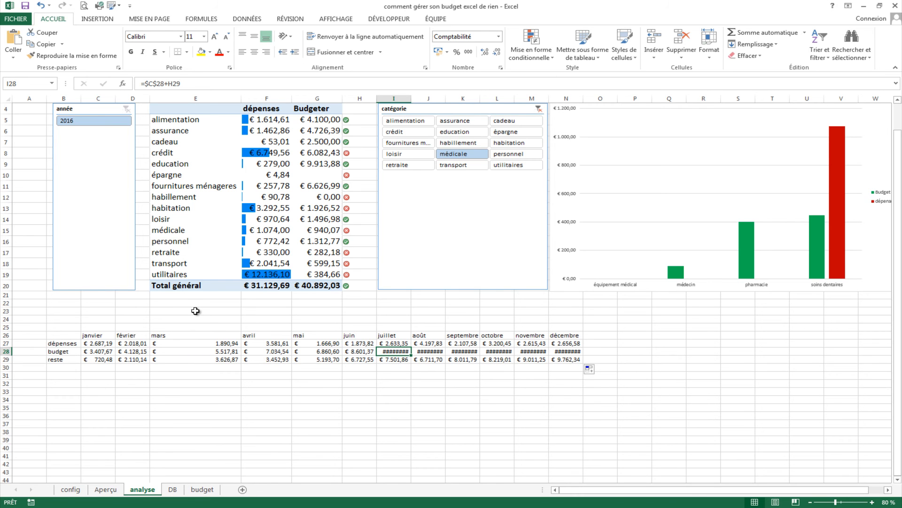
left_click(235, 383)
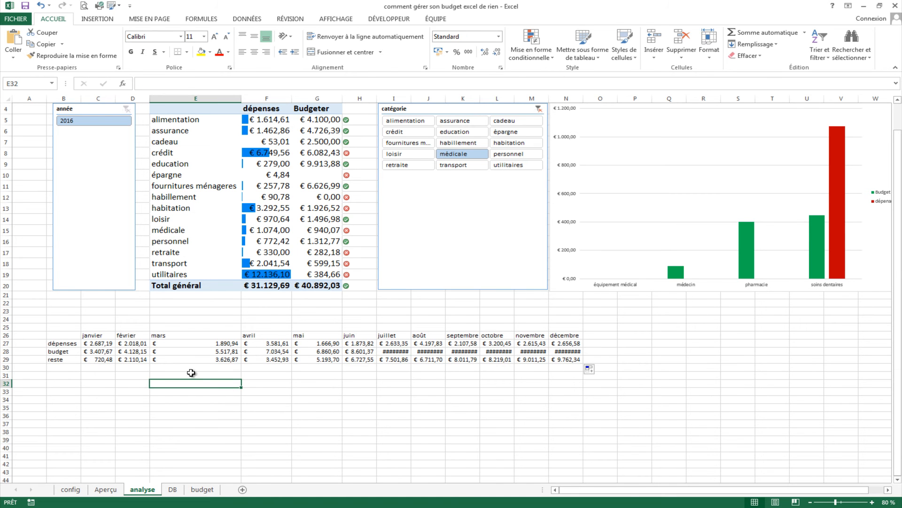
- Insert a 2D clustered column chart (Histogramme groupé) from the months, dépenses and budget rows in B26:N28
left_click_drag(52, 335, 572, 354)
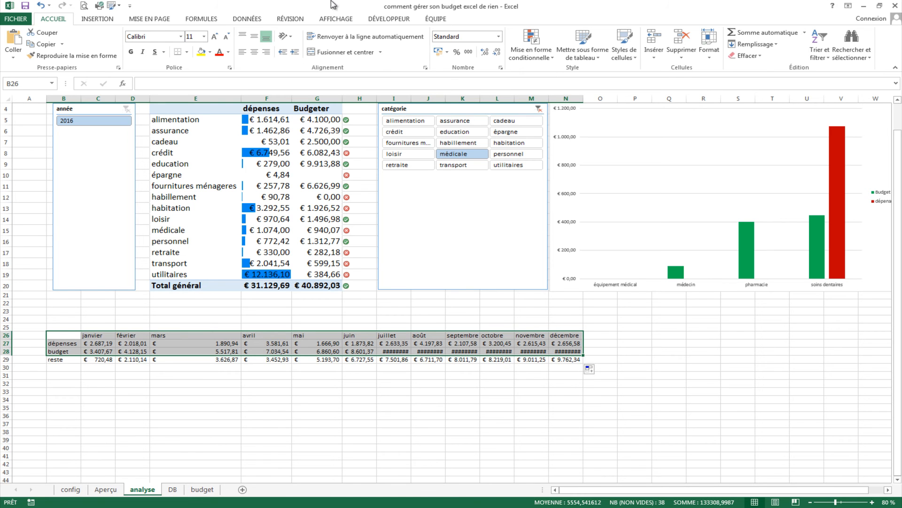
left_click(100, 21)
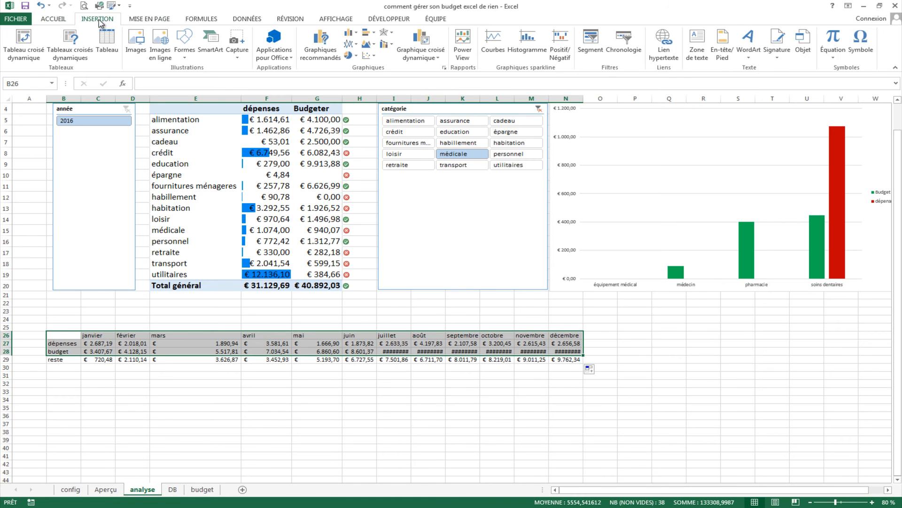
left_click(352, 33)
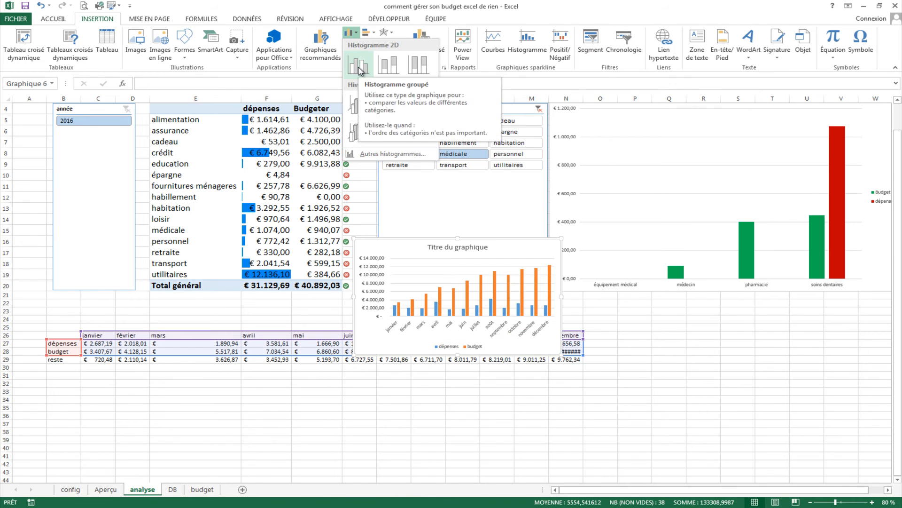
left_click(358, 68)
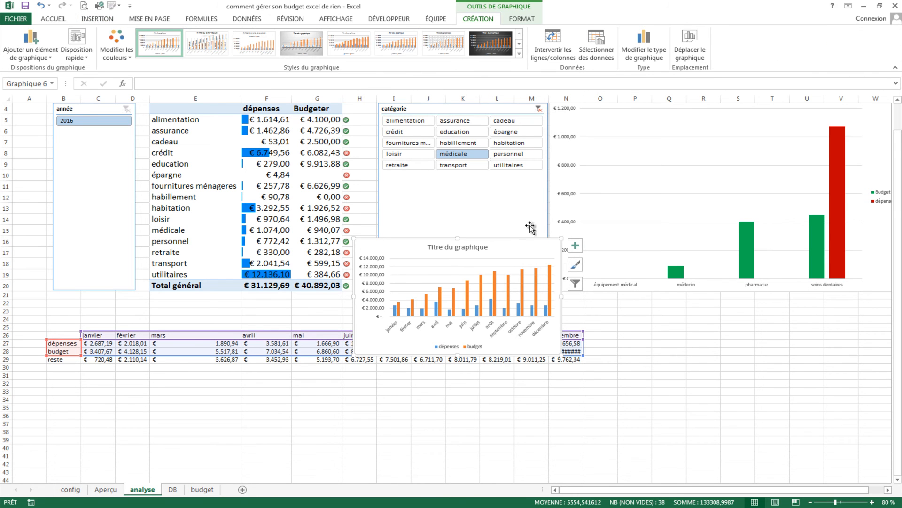
- Move the new chart over the monthly table and enlarge it to span about rows 23 to 55, as far as column X
mouse_move(519, 241)
left_mouse_down()
mouse_move(474, 270)
mouse_move(202, 326)
mouse_move(215, 320)
mouse_move(210, 314)
left_mouse_up()
left_click_drag(253, 365, 882, 359)
left_click_drag(734, 491, 789, 496)
left_click_drag(848, 366, 869, 367)
left_click_drag(441, 425, 441, 479)
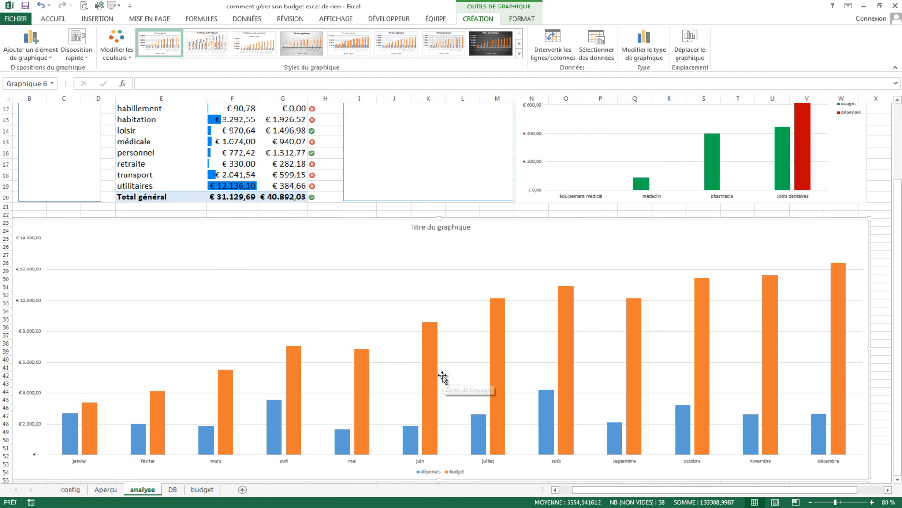
- Remove the title from the monthly chart and shorten the chart so it ends at about row 51
scroll(443, 372, "up", 4)
scroll(450, 371, "down", 6)
left_click(419, 150)
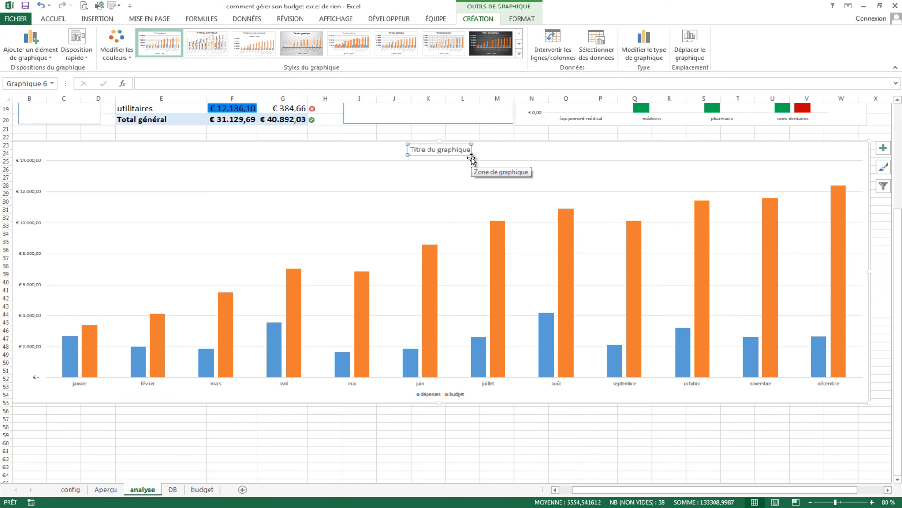
key("Delete")
left_click_drag(437, 405, 443, 376)
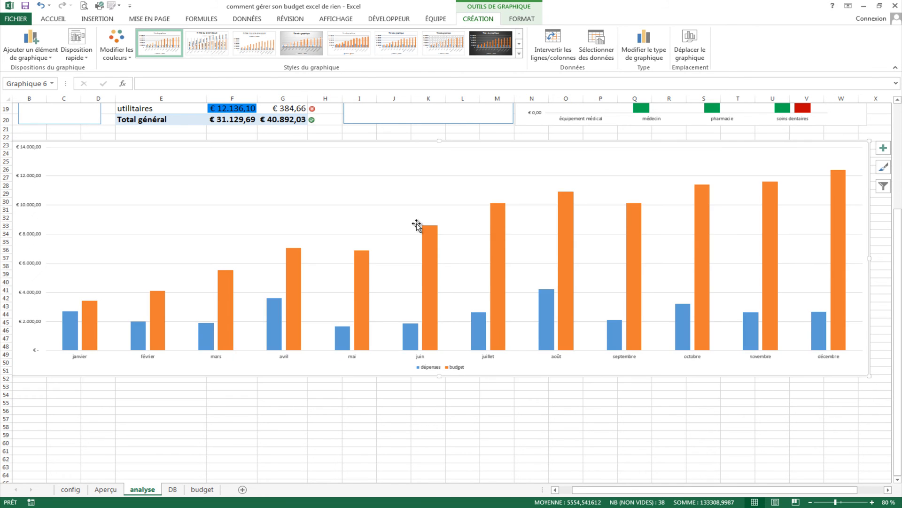
scroll(494, 333, "up", 6)
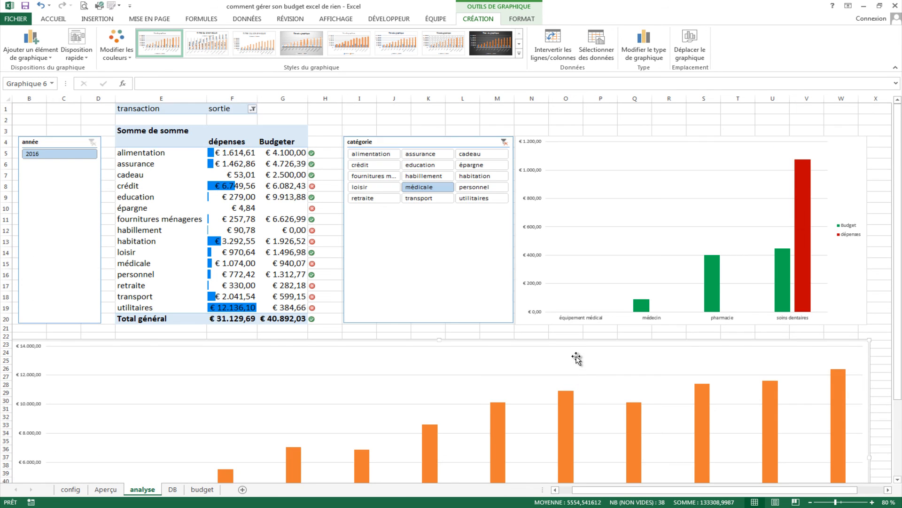
- Change the monthly chart to a combo chart with dépenses as Histogramme groupé and budget as Courbe empilée avec marques
scroll(576, 358, "down", 3)
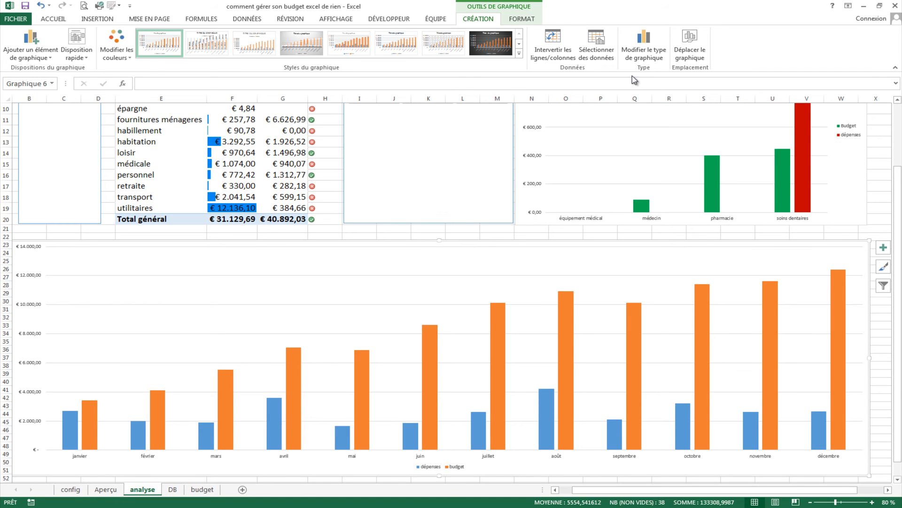
left_click(653, 57)
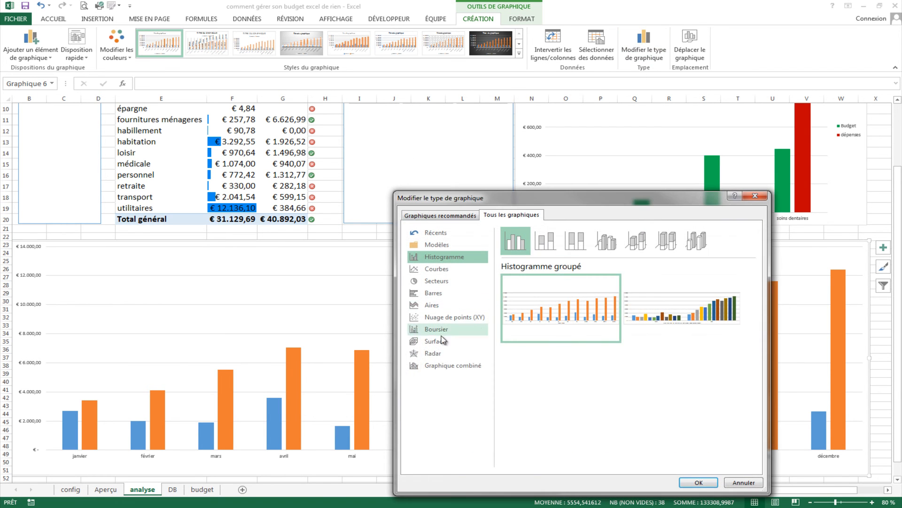
left_click(431, 368)
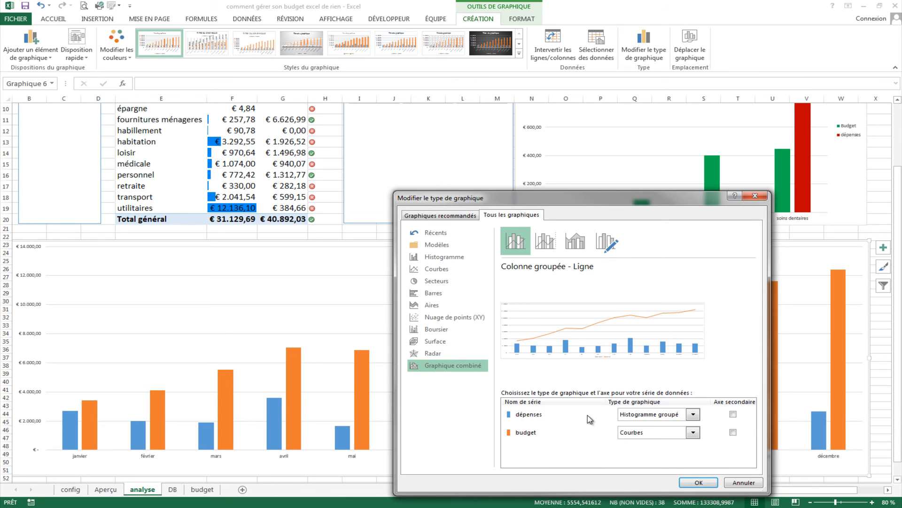
left_click(693, 414)
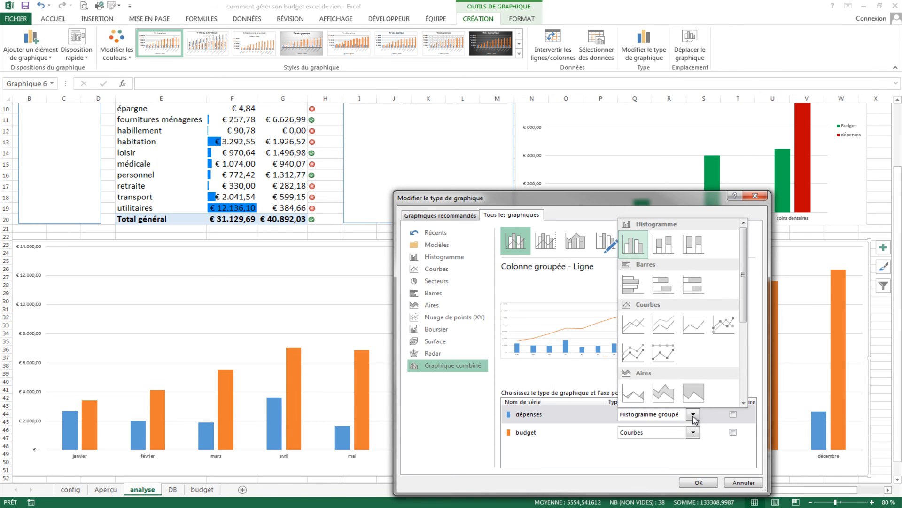
left_click(693, 415)
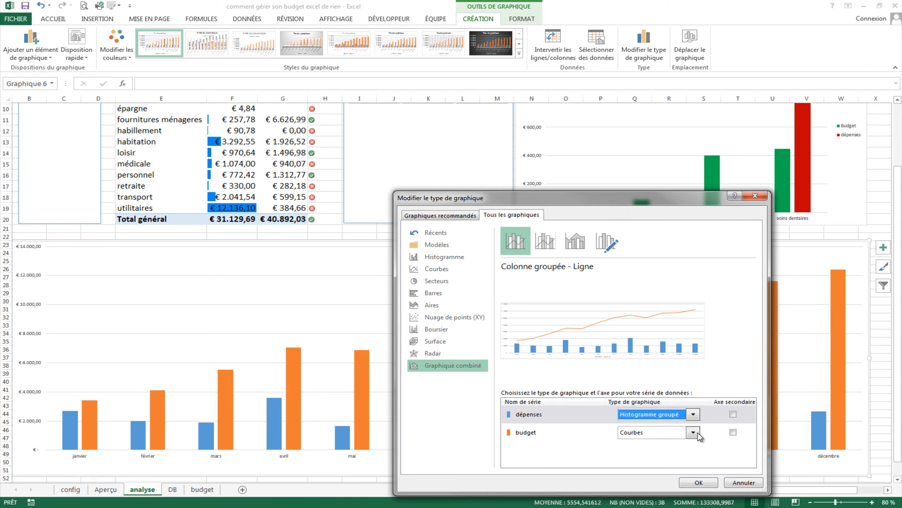
left_click(698, 434)
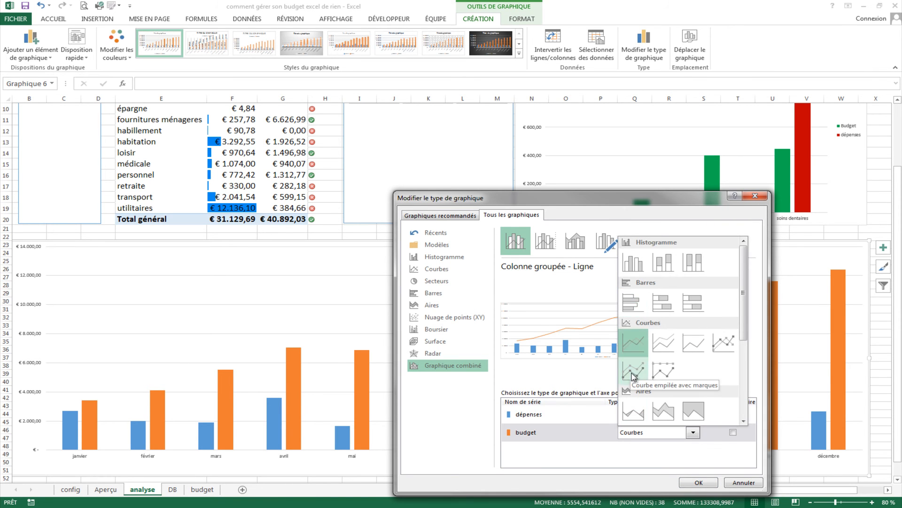
left_click(635, 372)
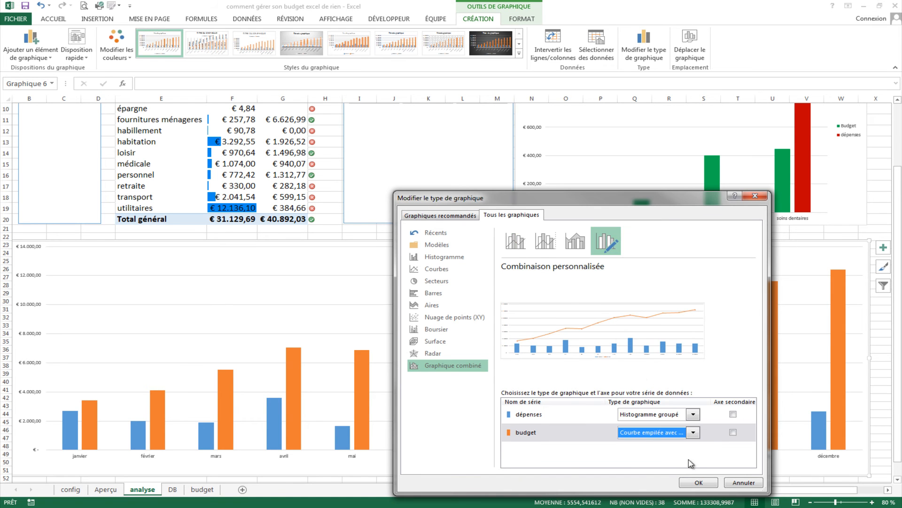
left_click(699, 482)
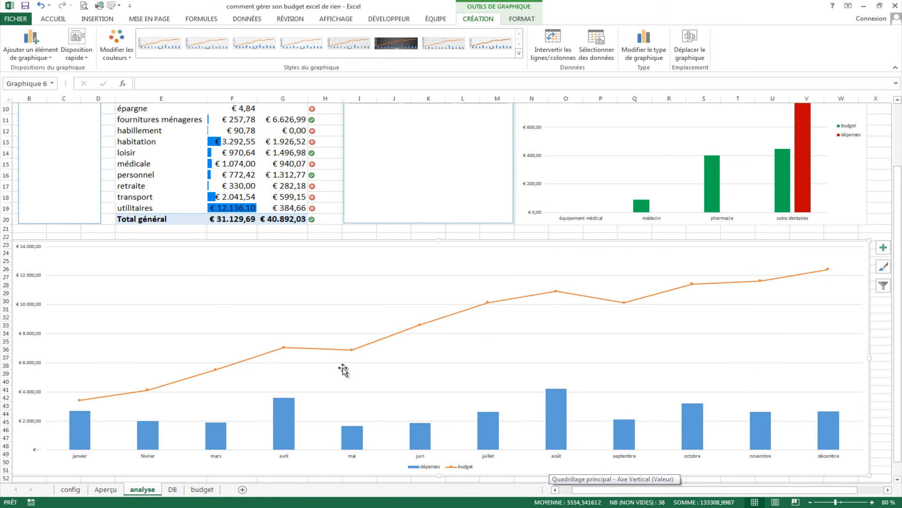
- Give the dépenses columns in the monthly chart a standard dark red fill and a matching dark red outline
scroll(343, 373, "down", 1)
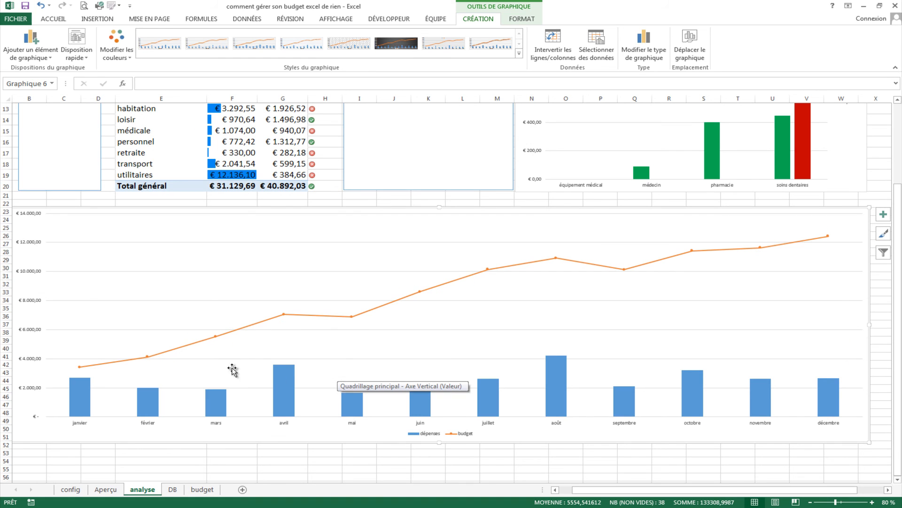
left_click(294, 384)
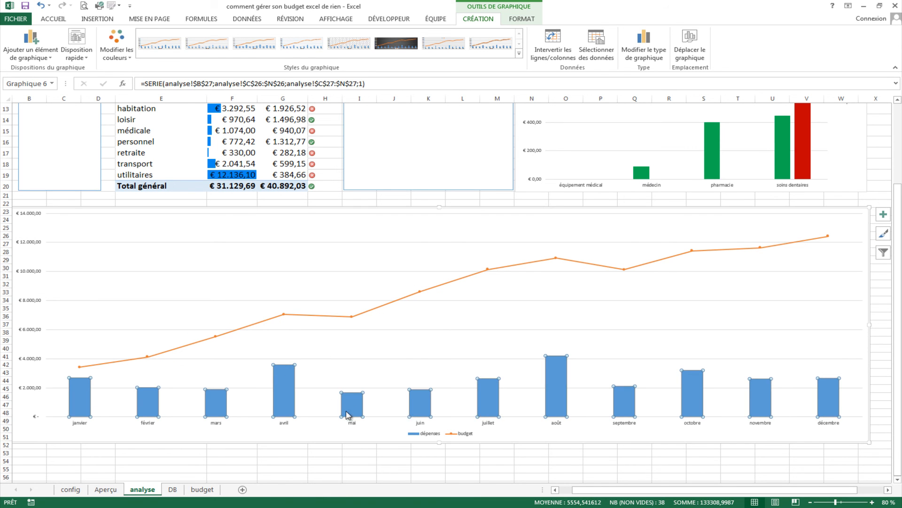
right_click(289, 390)
left_click(302, 358)
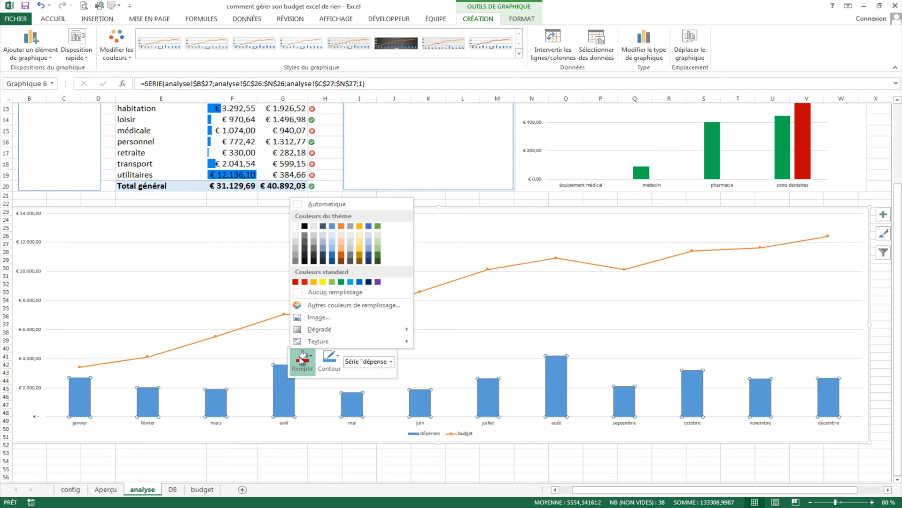
left_click(295, 281)
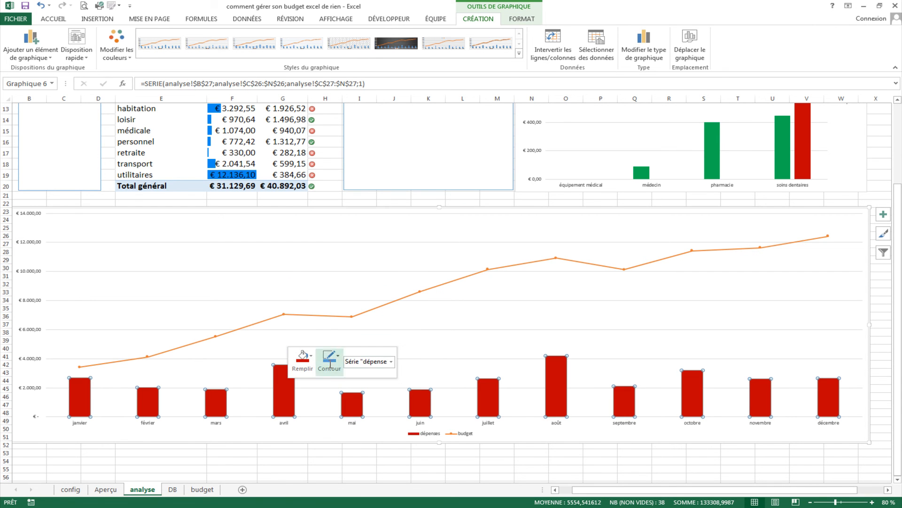
left_click(339, 364)
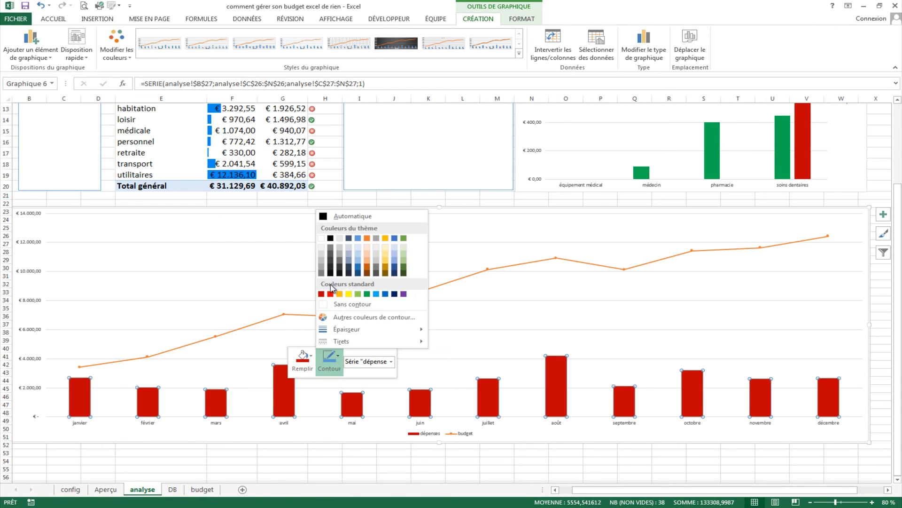
left_click(322, 293)
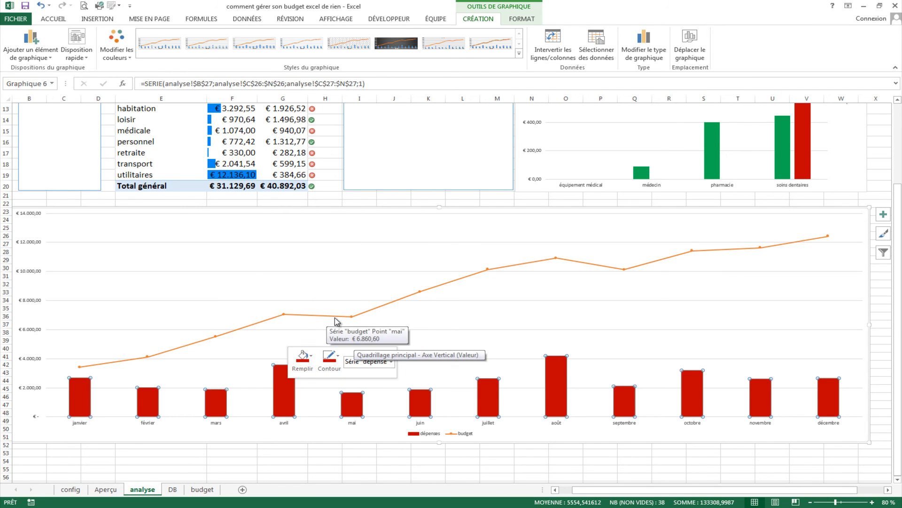
- Format the budget series in the monthly chart with no connecting line (Aucun trait)
left_click(333, 319)
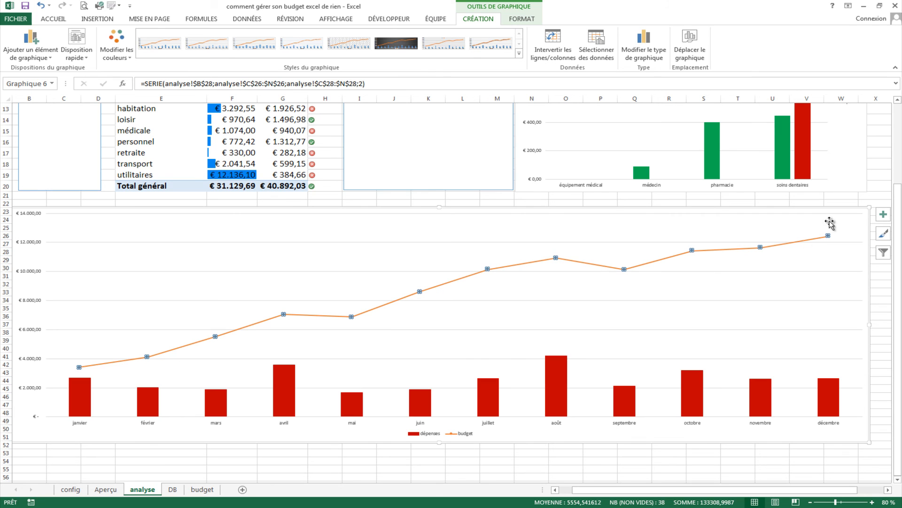
right_click(430, 287)
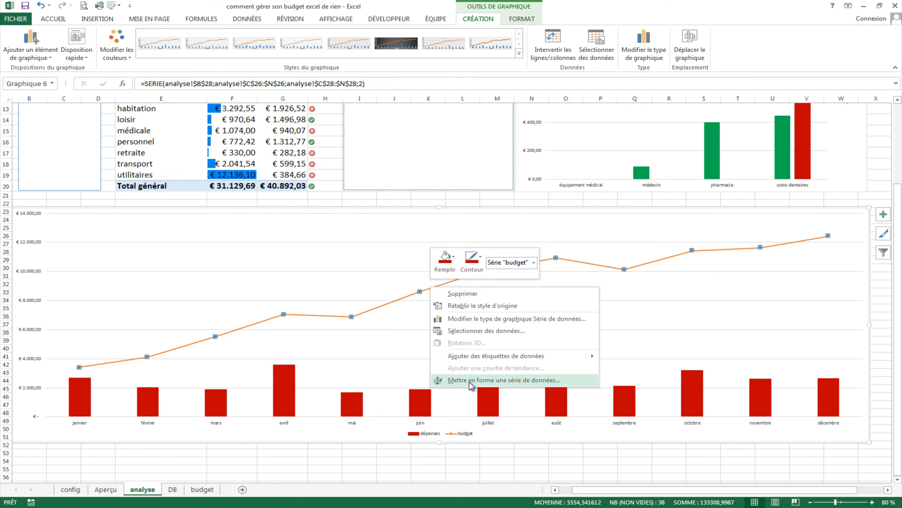
left_click(503, 379)
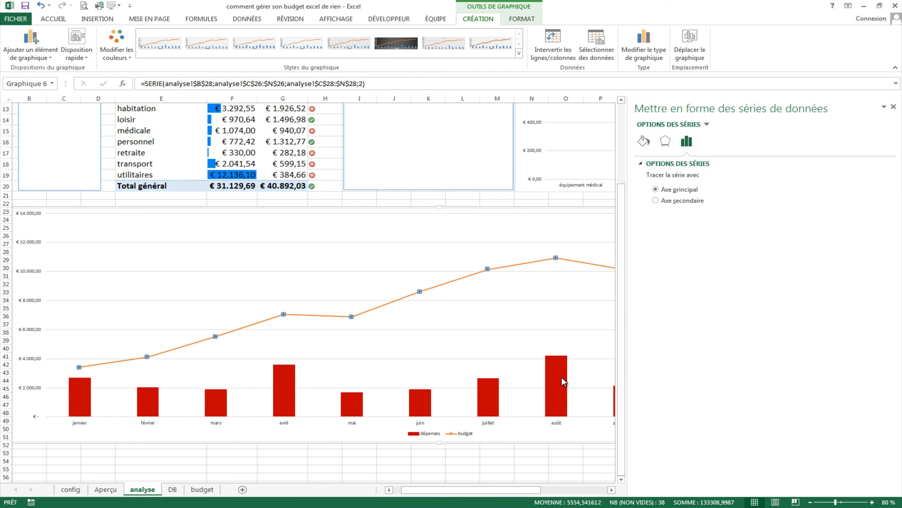
left_click(666, 141)
left_click(644, 141)
left_click(654, 178)
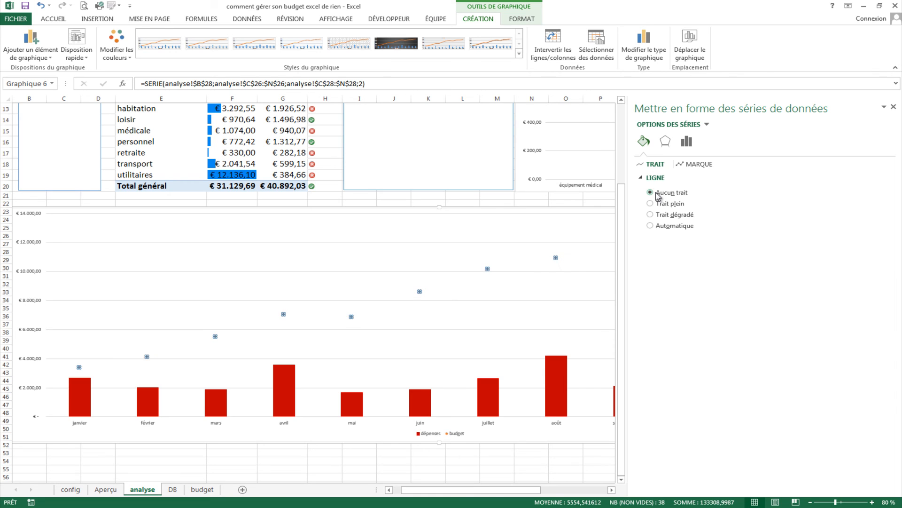
- Set the budget series markers to the predefined long dash type with size 30
left_click(702, 166)
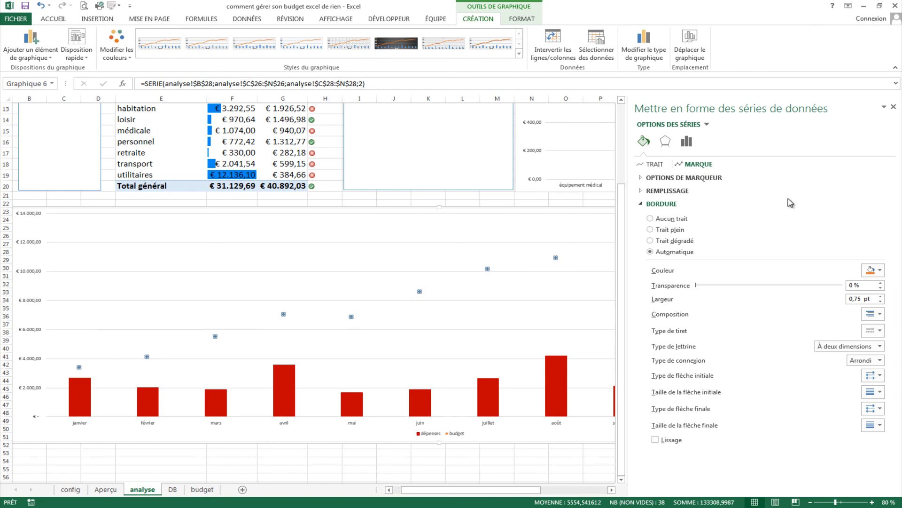
left_click(647, 178)
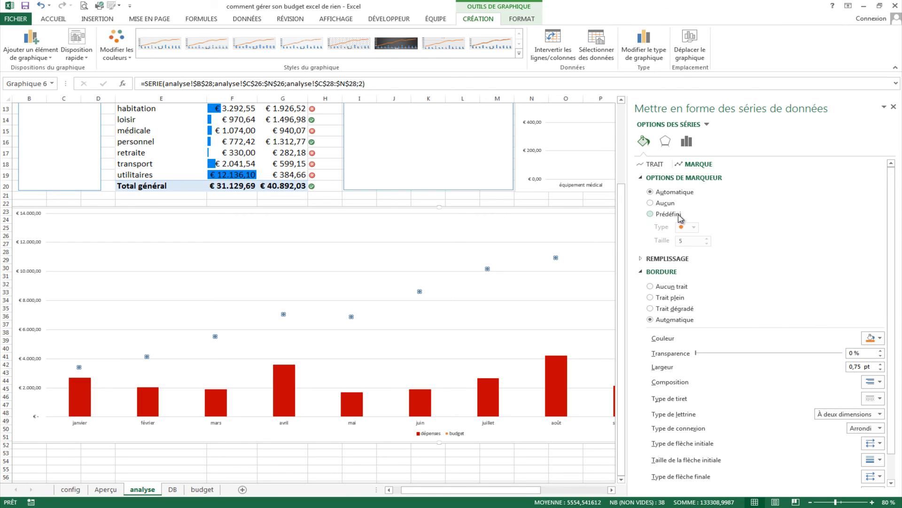
left_click(650, 215)
left_click(694, 228)
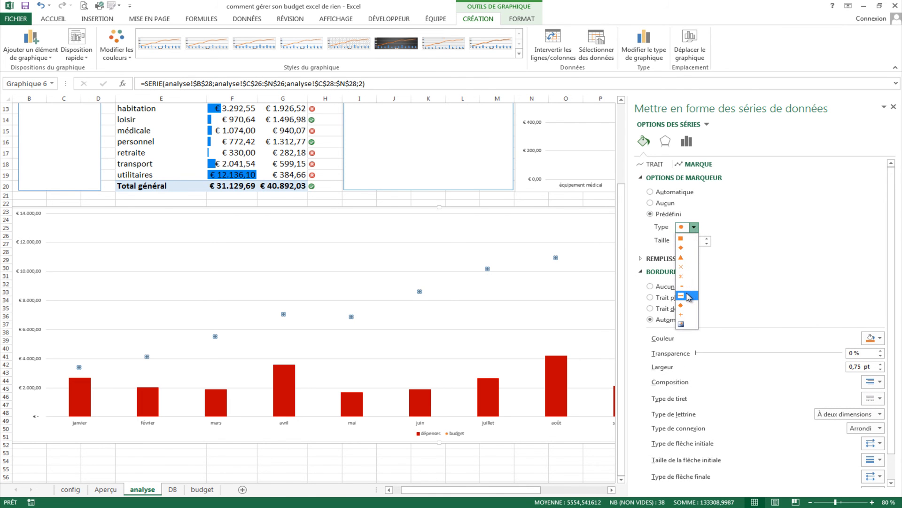
left_click(688, 296)
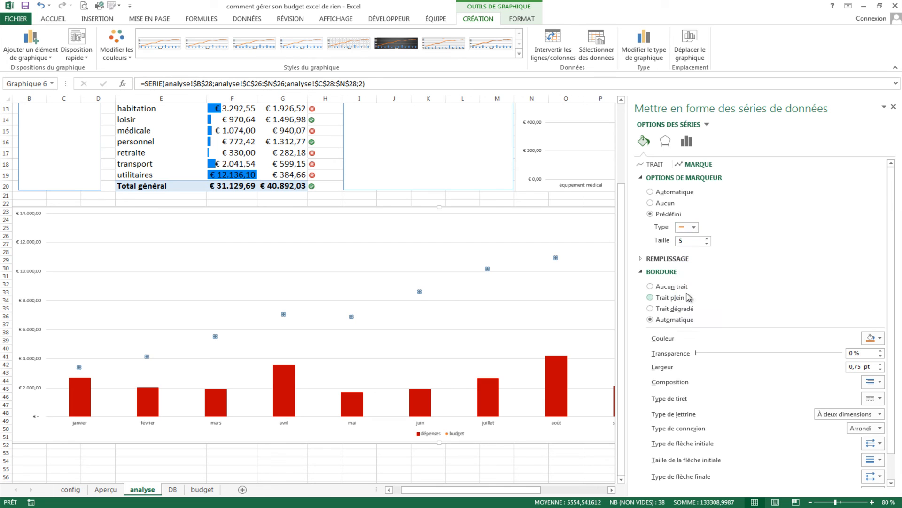
left_click(708, 238)
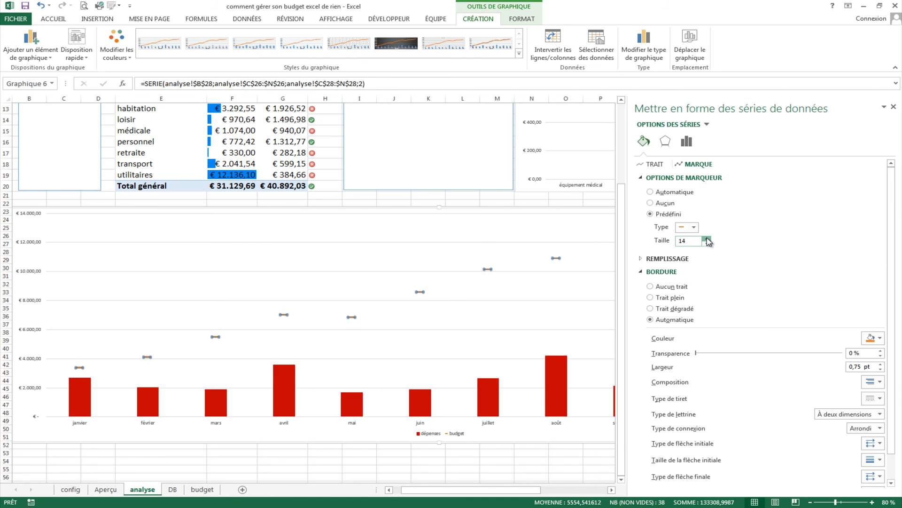
left_click(707, 238)
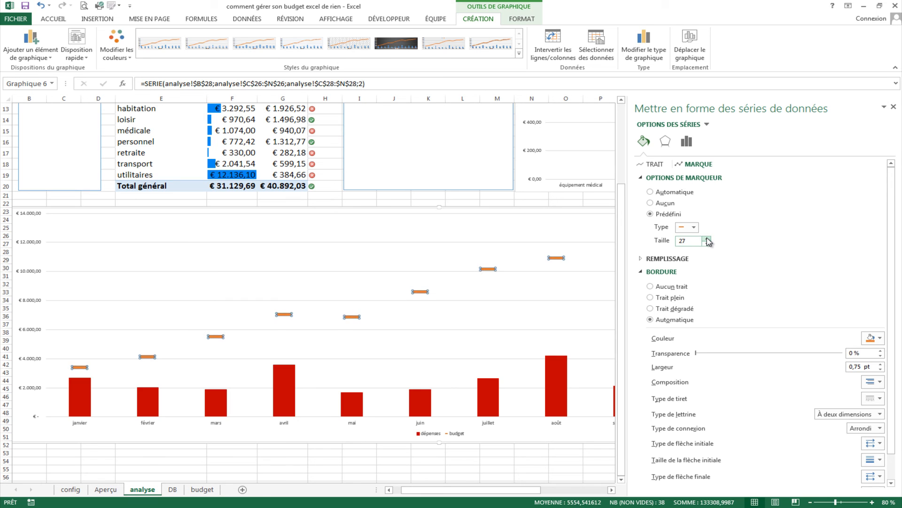
- Color the border and fill of the budget markers standard green, and close the series formatting options
left_click(878, 339)
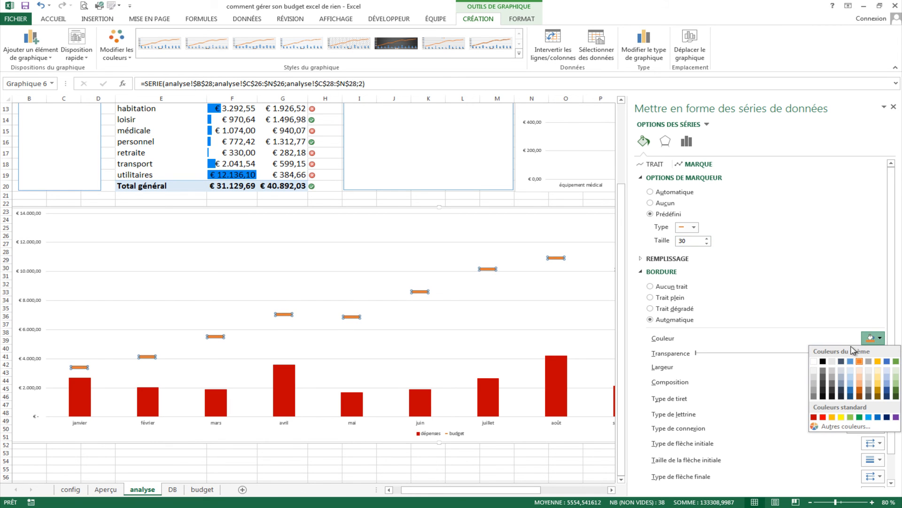
left_click(862, 417)
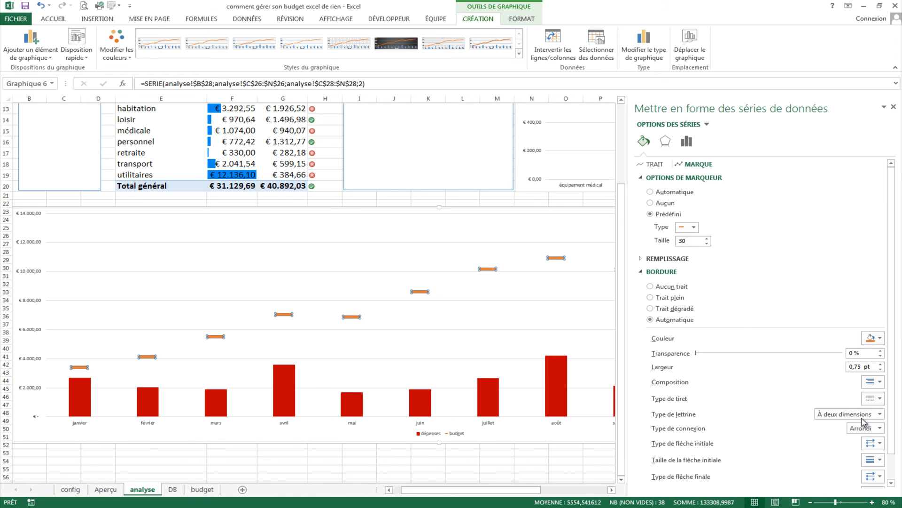
left_click(641, 259)
left_click(878, 347)
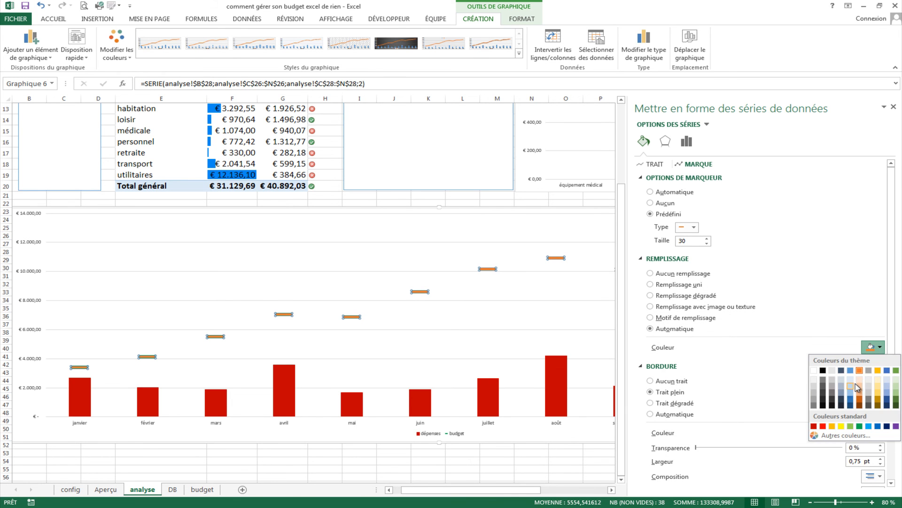
left_click(859, 426)
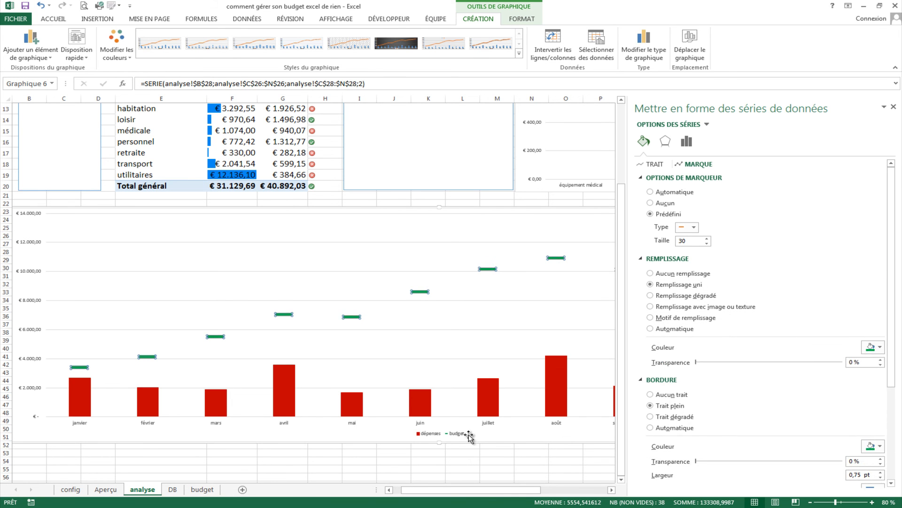
left_click(428, 468)
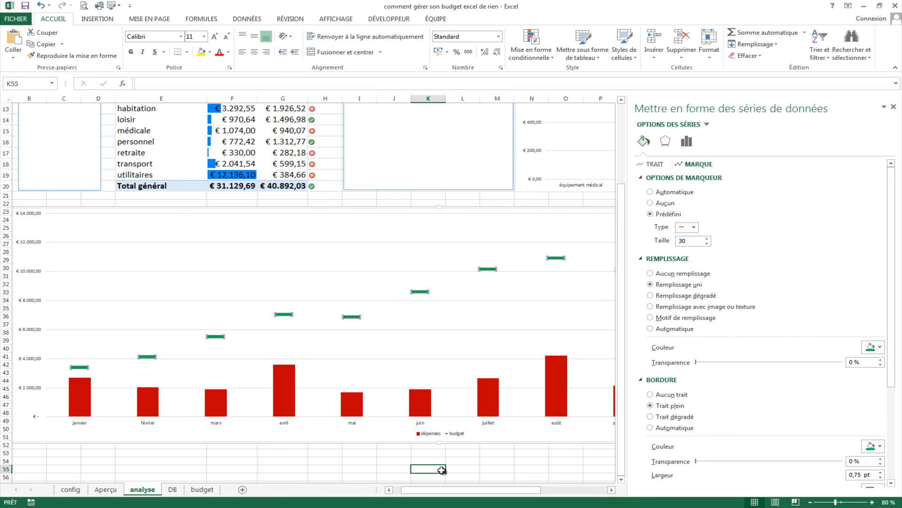
left_click(893, 107)
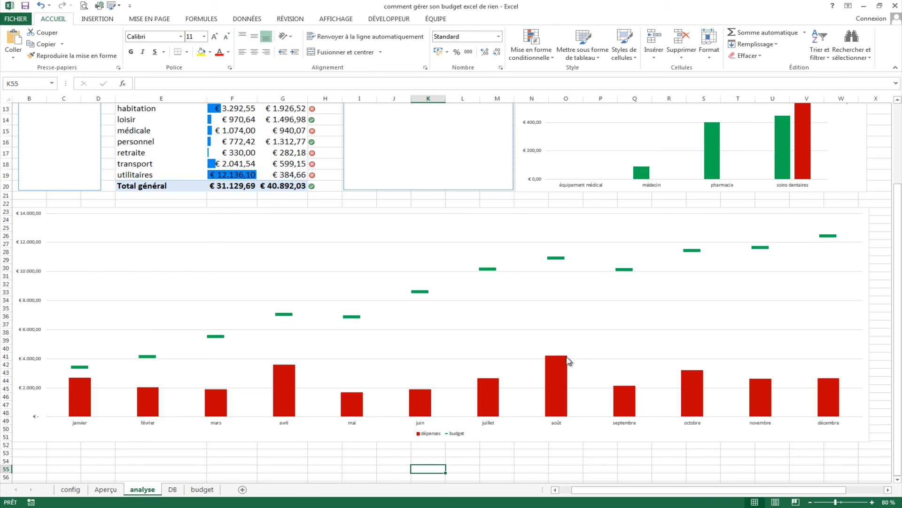
left_click(560, 388)
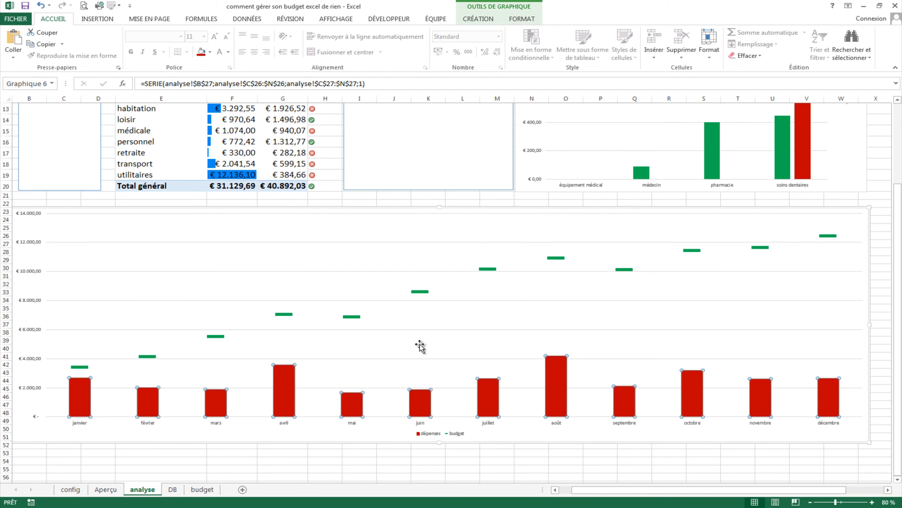
scroll(419, 348, "up", 4)
scroll(463, 348, "down", 2)
scroll(521, 362, "up", 2)
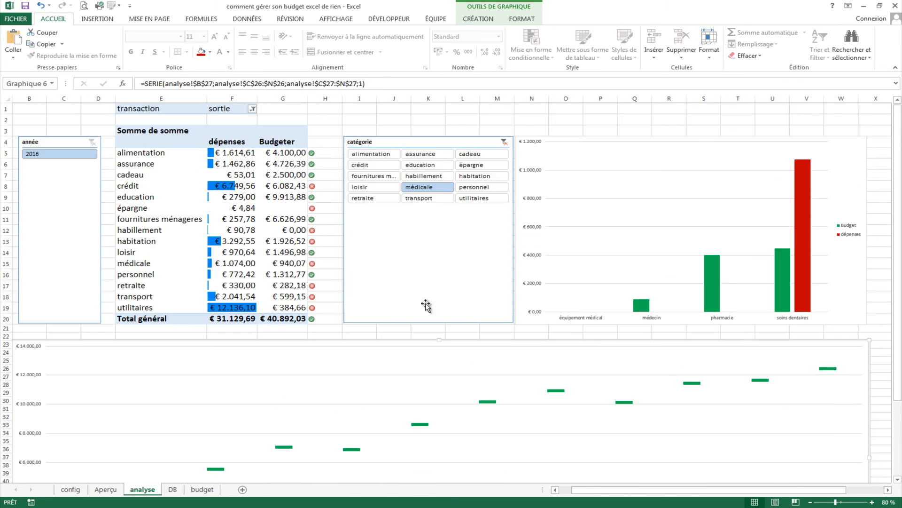
- Hide rows 1 to 3 of the analyse sheet
left_click(398, 121)
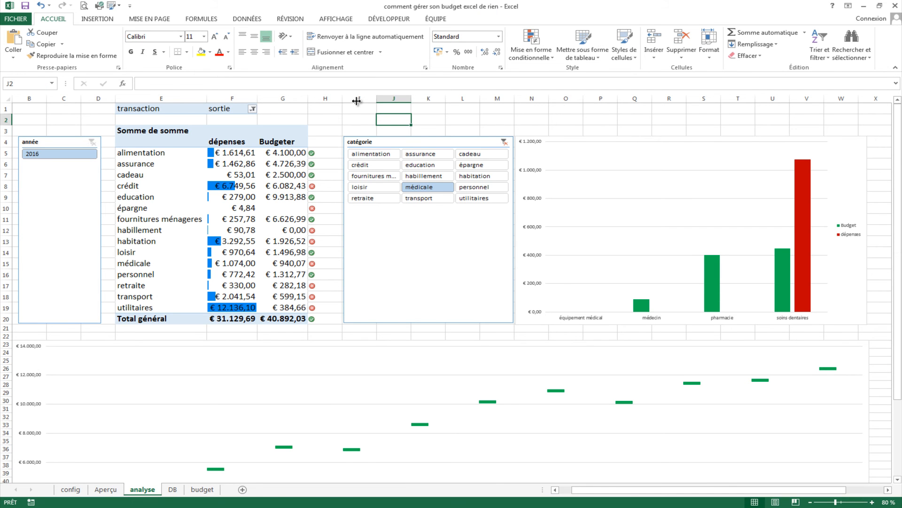
left_click(333, 121)
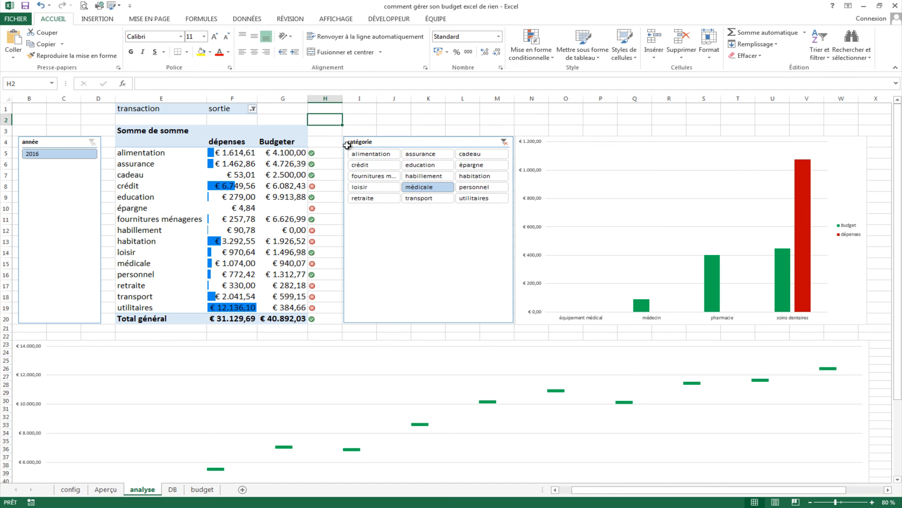
left_click_drag(6, 109, 6, 130)
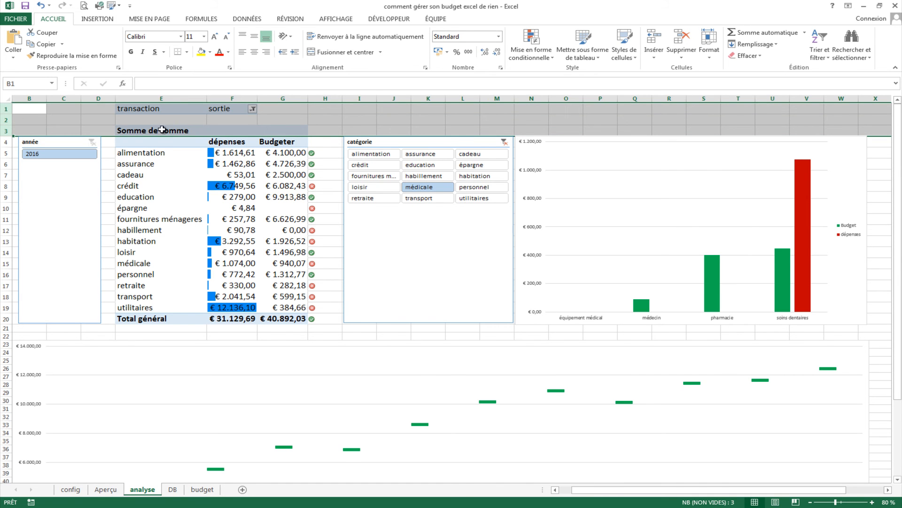
right_click(297, 118)
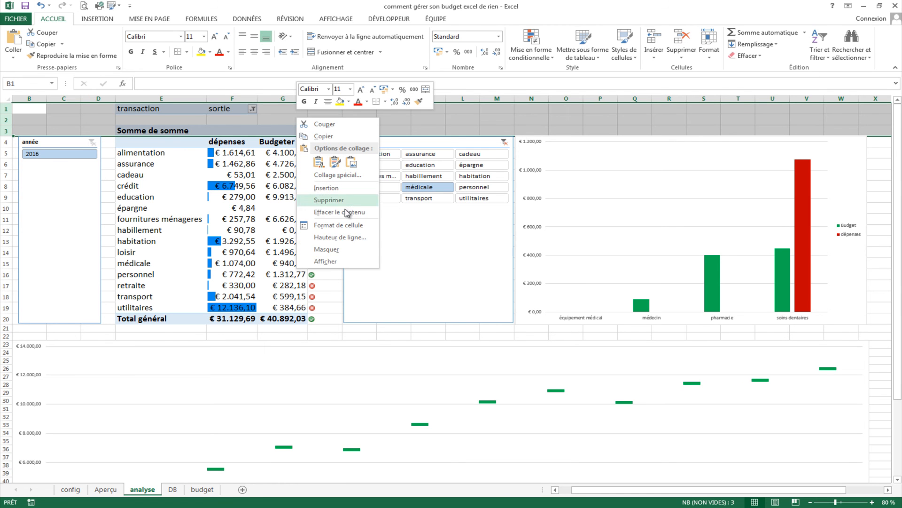
left_click(352, 254)
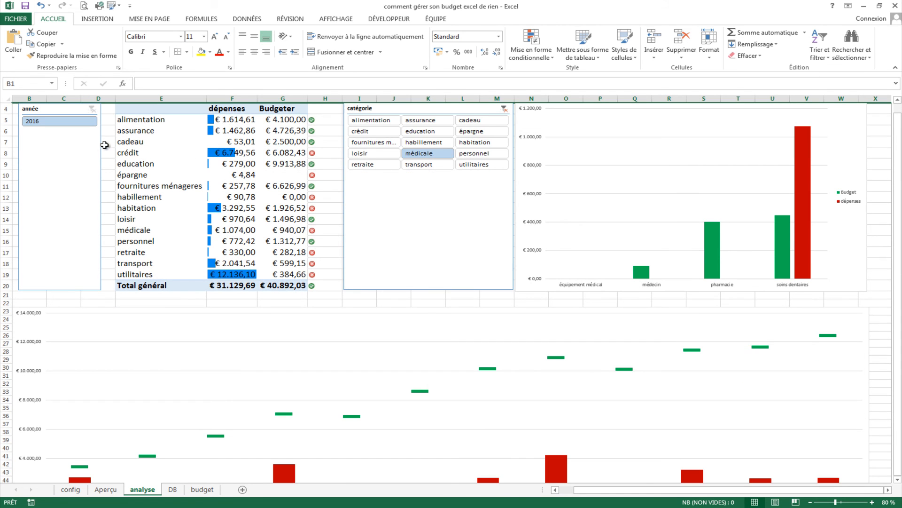
left_click(329, 151)
- Draw a rounded rectangle about 11,97 cm high and 46,53 cm wide over the monthly chart
scroll(282, 141, "down", 1)
left_click(92, 20)
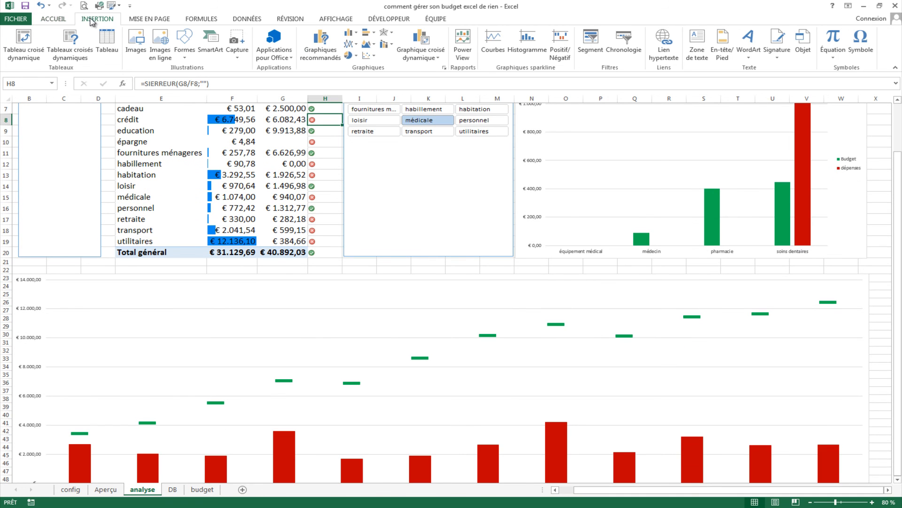
left_click(185, 44)
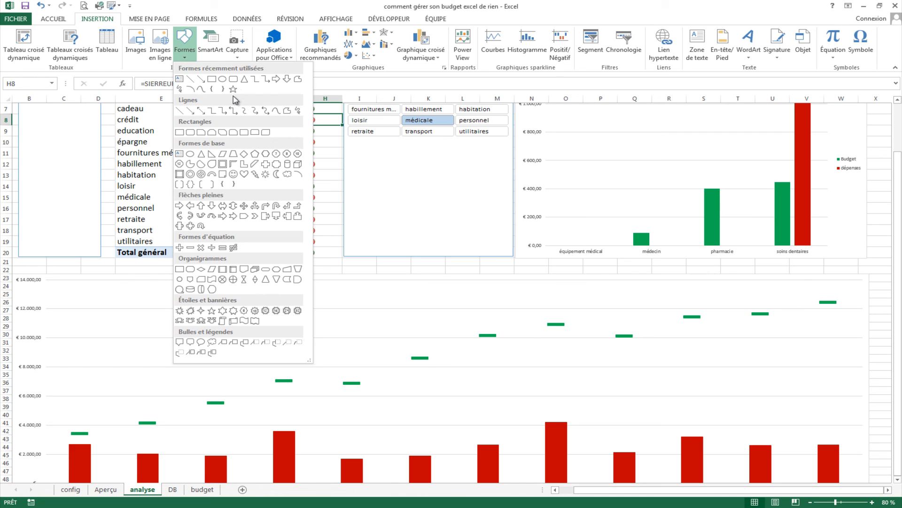
left_click(231, 79)
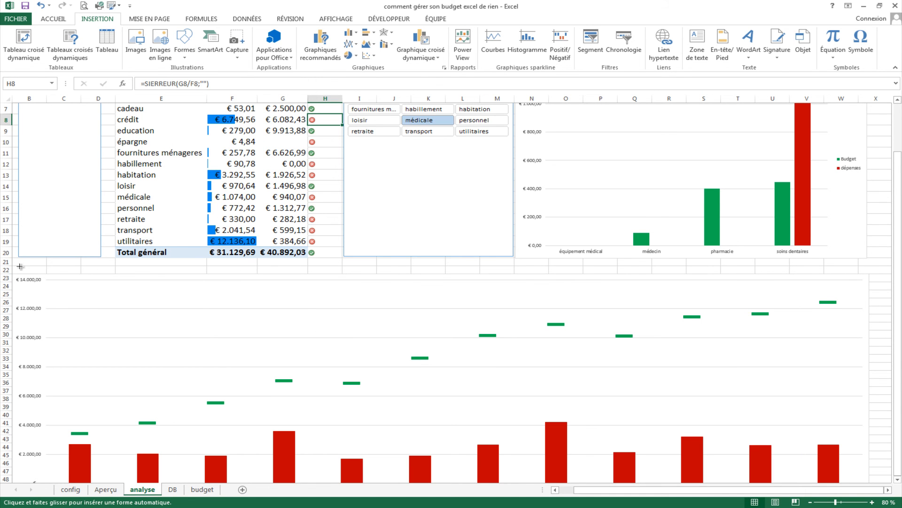
left_click_drag(15, 268, 806, 449)
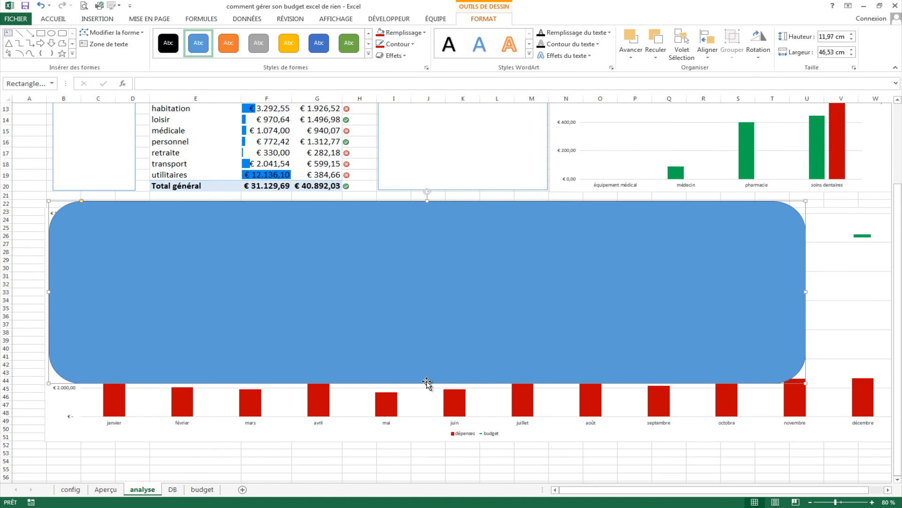
- Enlarge the rounded rectangle to about 16,74 cm high and 56,22 cm wide so it extends beyond the whole monthly chart
left_click_drag(428, 383, 428, 453)
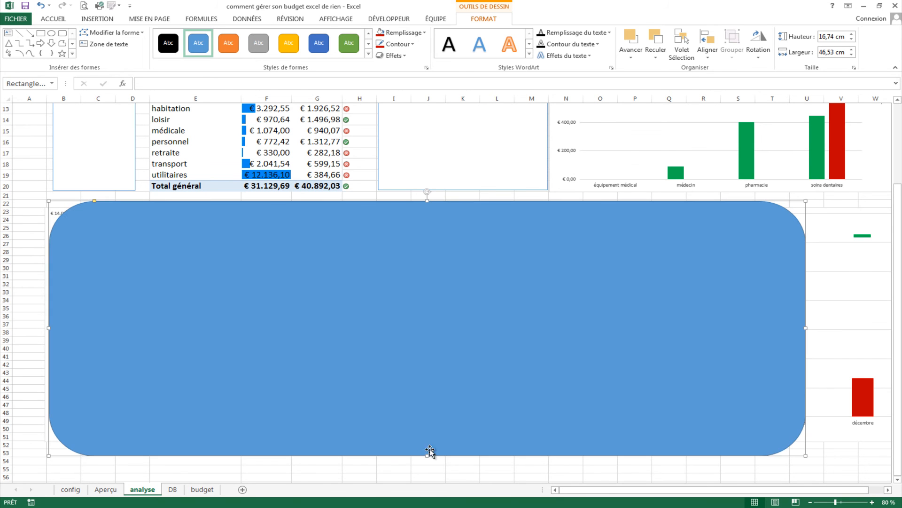
left_click_drag(49, 329, 17, 330)
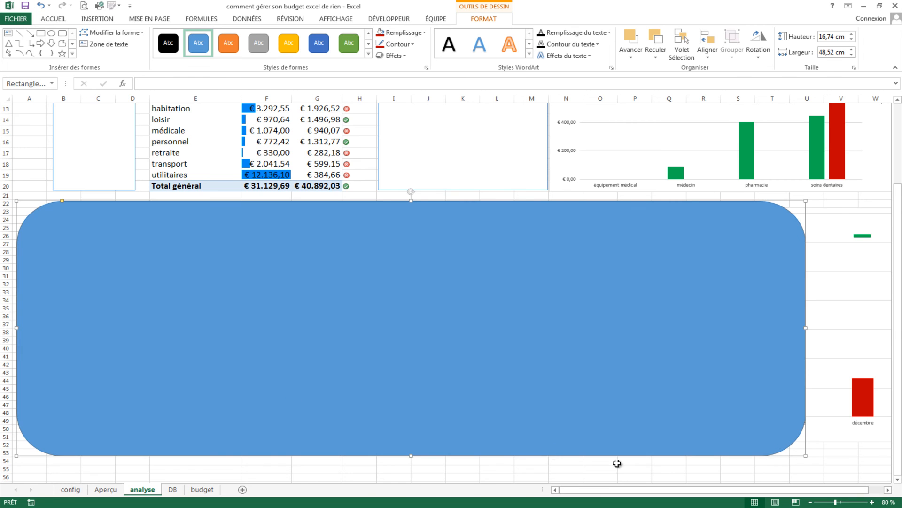
left_click_drag(598, 489, 612, 489)
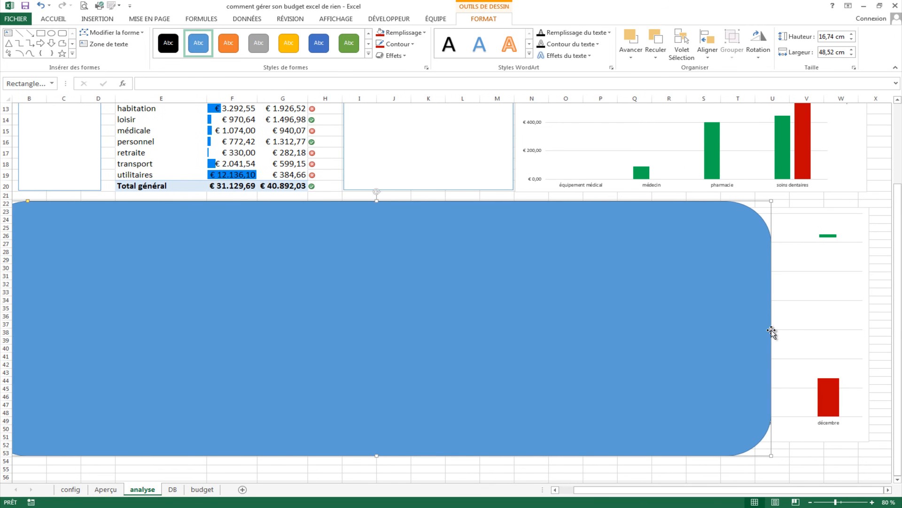
left_click_drag(771, 327, 601, 321)
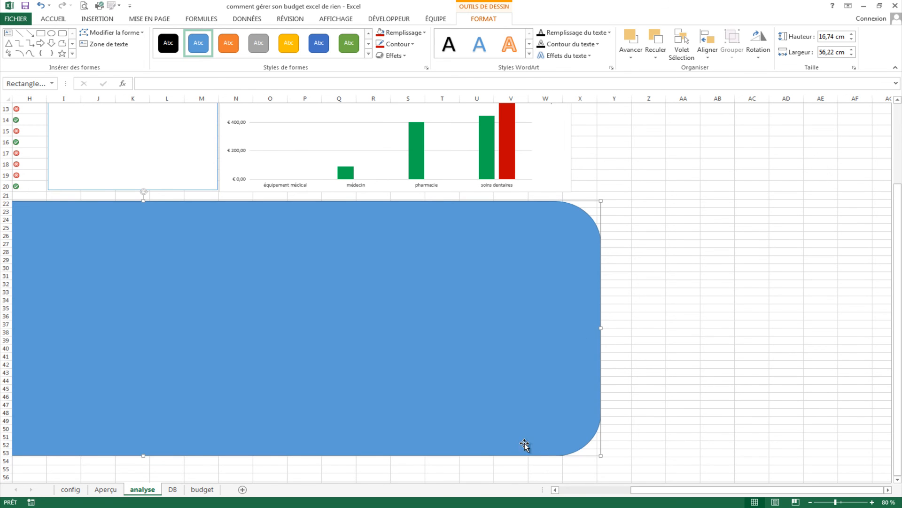
- Give the rounded rectangle a light grey theme fill without outline, and send it behind the monthly chart
left_click_drag(639, 490, 567, 490)
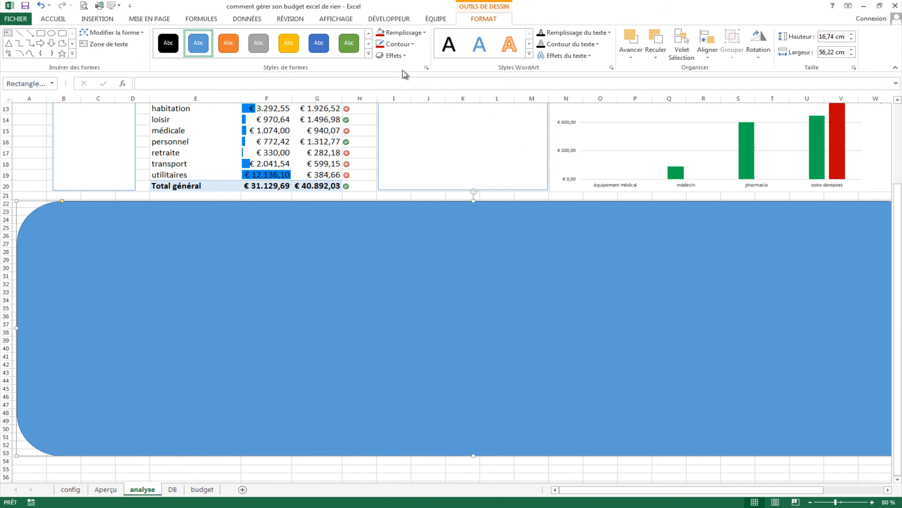
left_click(420, 33)
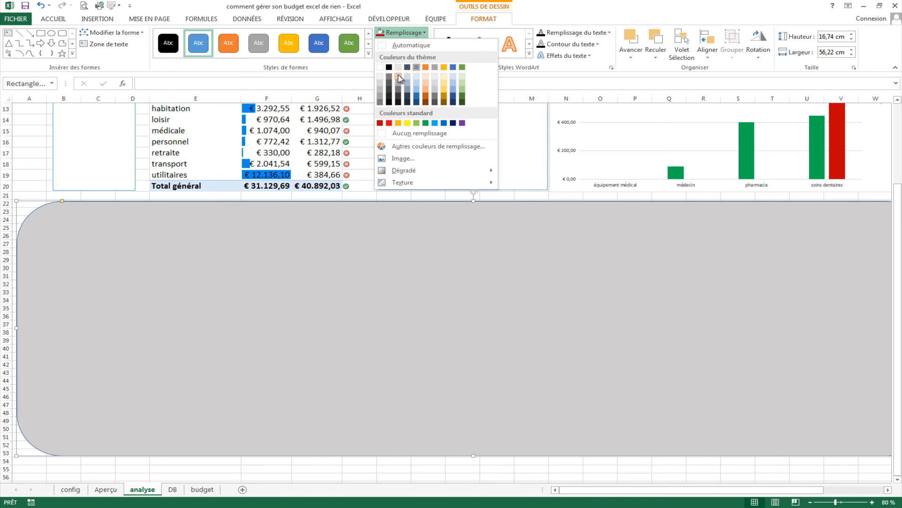
left_click(398, 78)
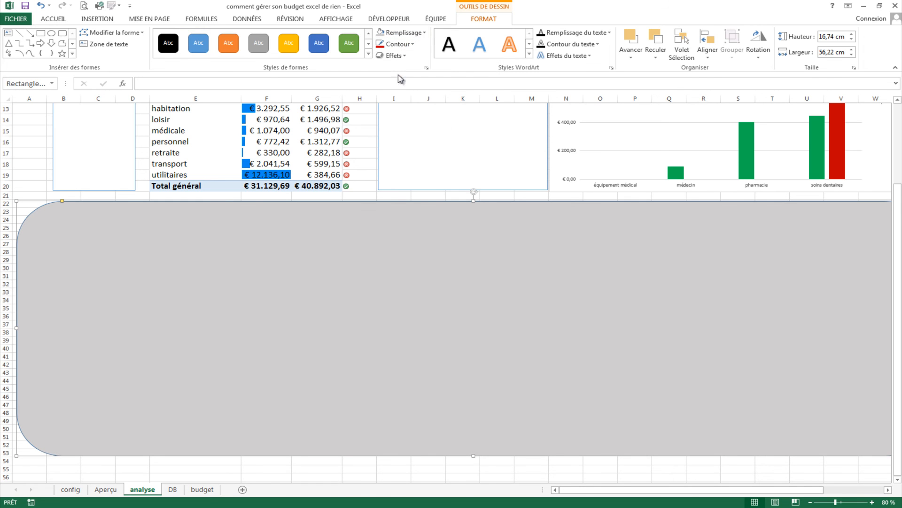
left_click(399, 43)
left_click(396, 146)
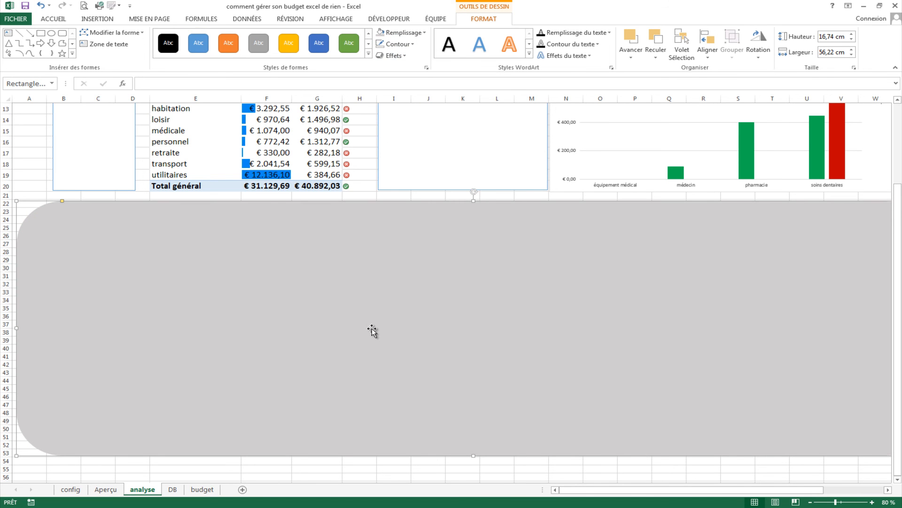
left_click(654, 39)
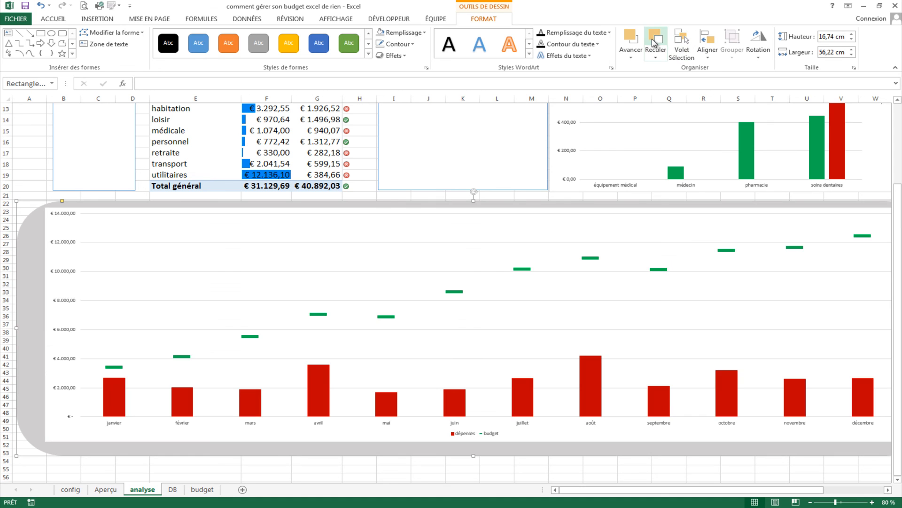
- Format the monthly chart area with no fill (Aucun remplissage) and no border (Aucun trait), and close the formatting options
left_click(50, 221)
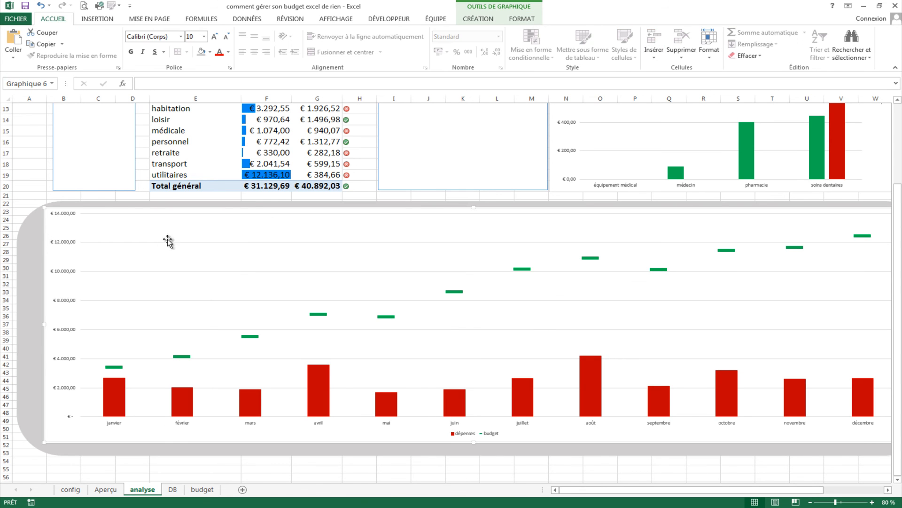
double_click(44, 225)
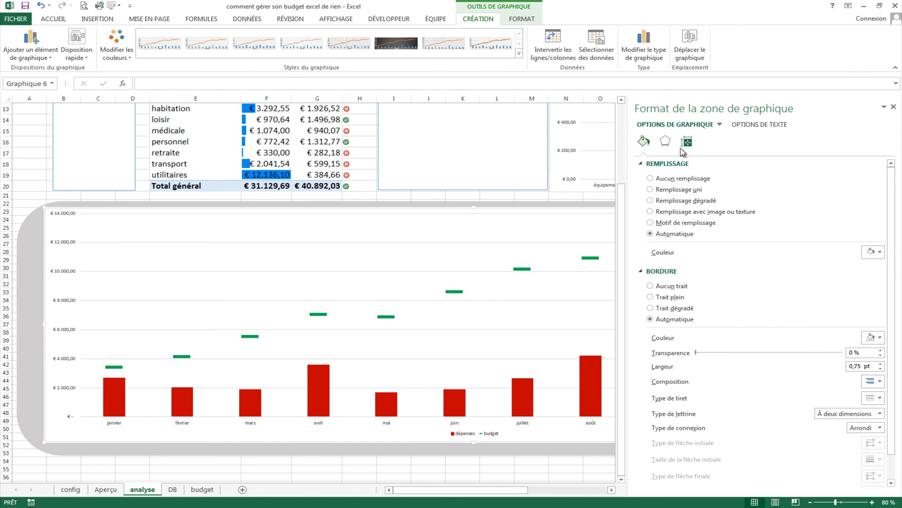
left_click(650, 178)
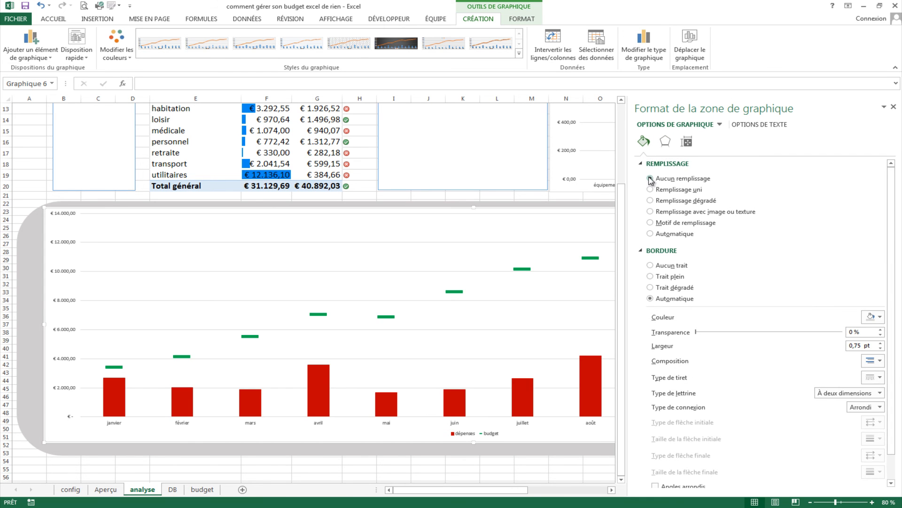
left_click(651, 266)
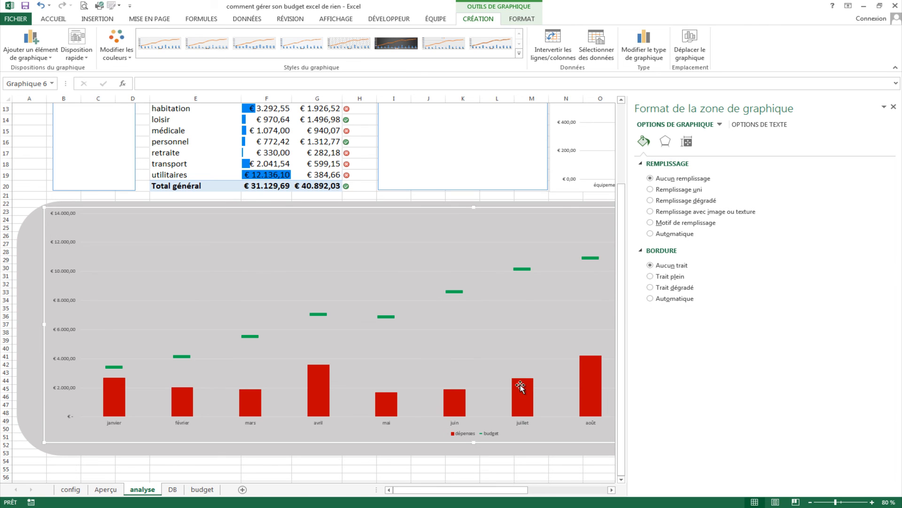
left_click(30, 170)
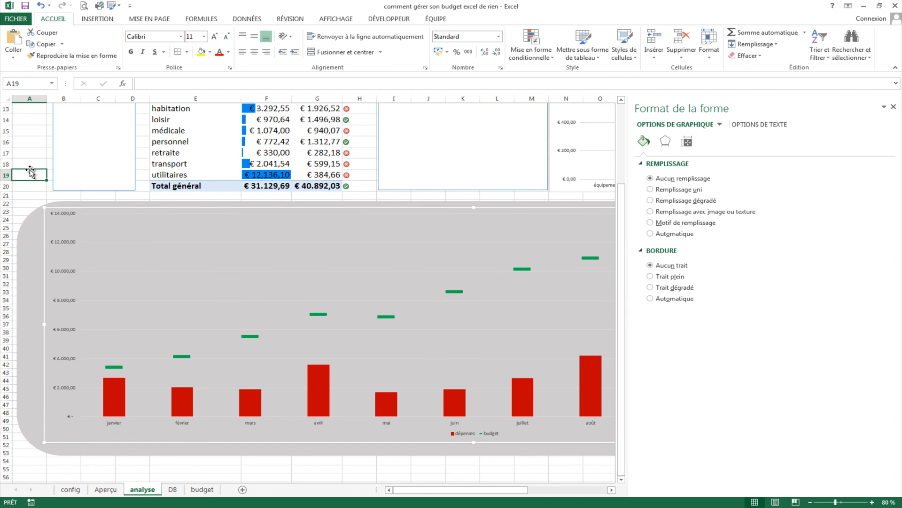
left_click(27, 152)
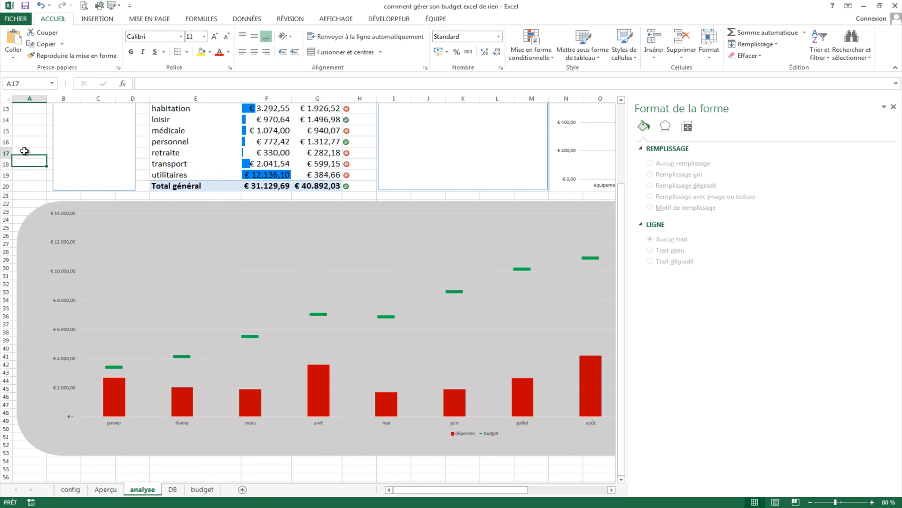
left_click(893, 107)
- Set the font size of the month labels on the monthly chart's horizontal axis to 20
scroll(625, 323, "down", 1)
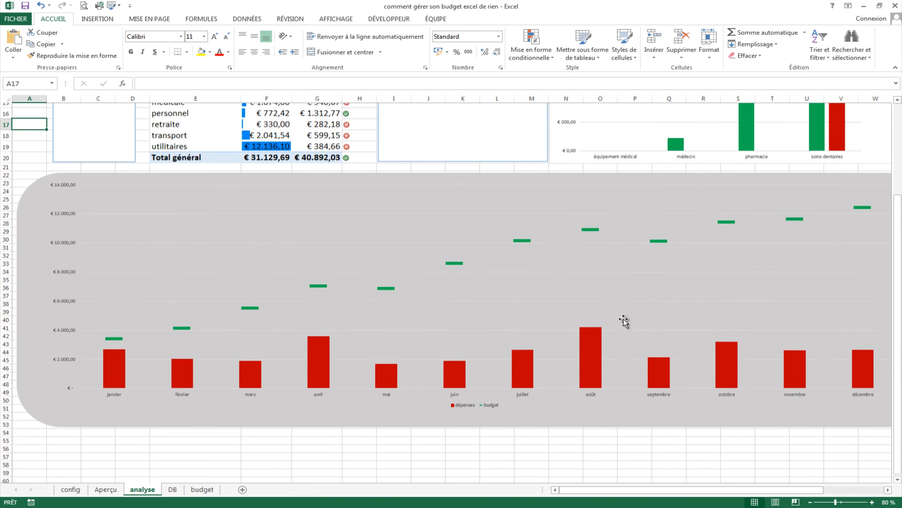
left_click(181, 391)
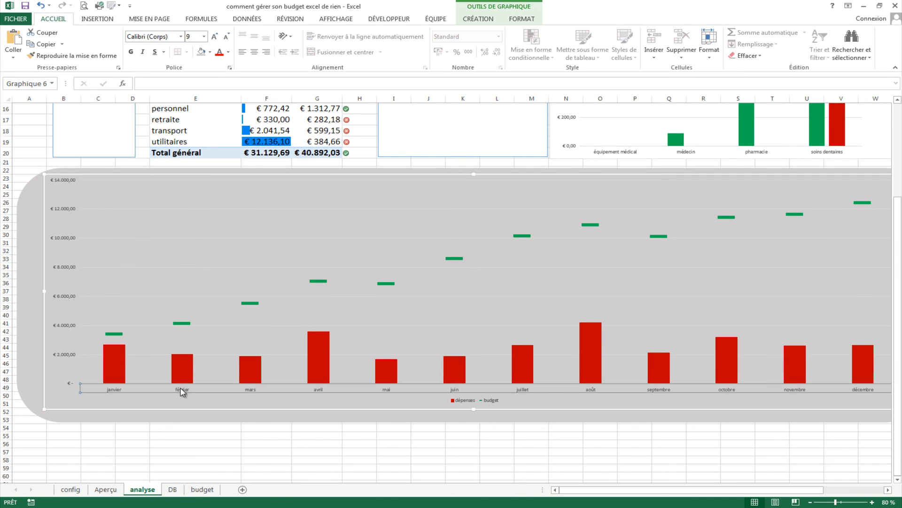
left_click(203, 36)
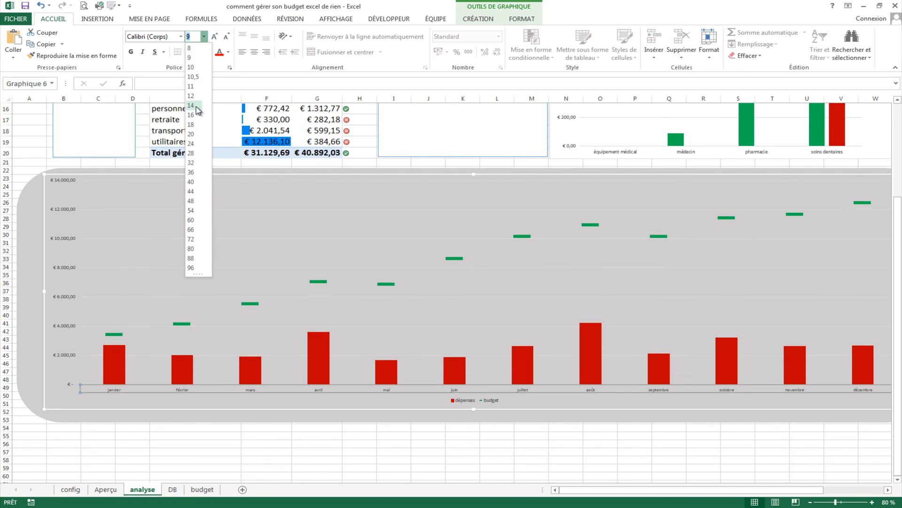
left_click(201, 134)
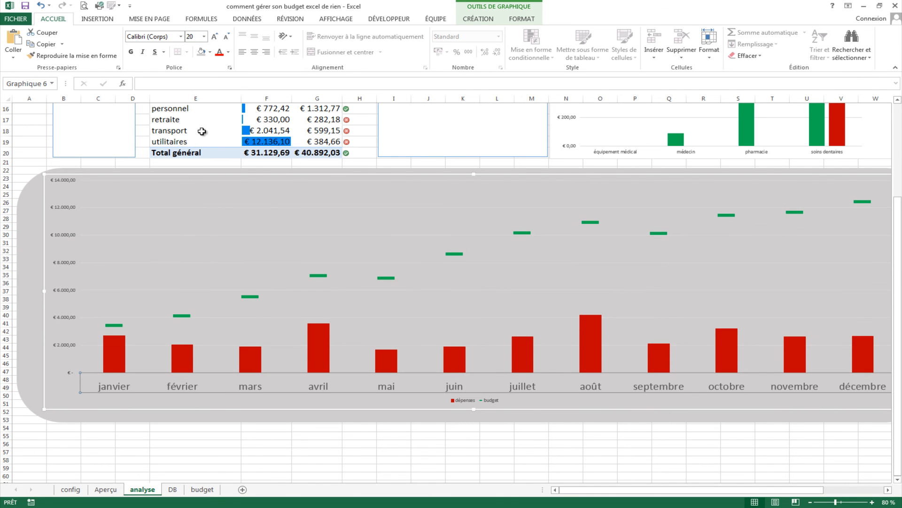
left_click(33, 141)
- Duplicate the grey rounded rectangle and size the copy to about 12,99 cm by 27,79 cm over the category chart above
scroll(686, 318, "up", 2)
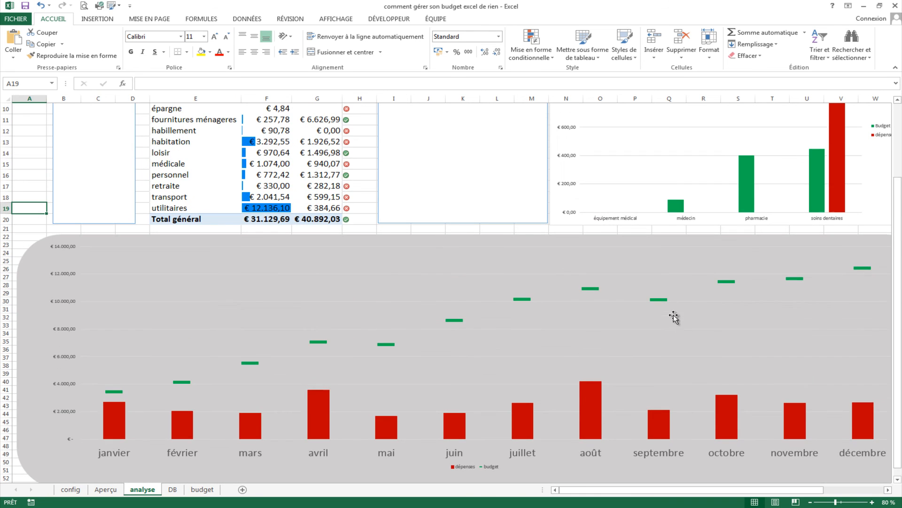
left_click_drag(682, 490, 717, 493)
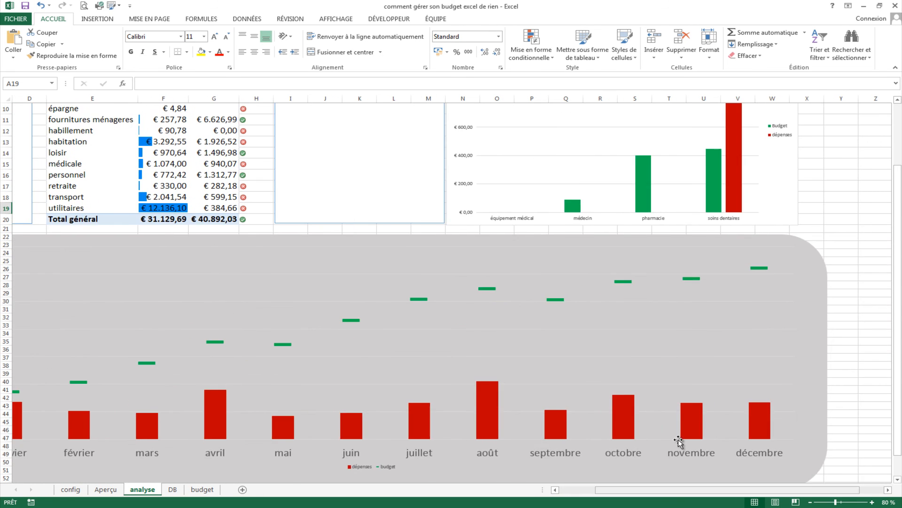
scroll(571, 304, "up", 2)
left_click(789, 308)
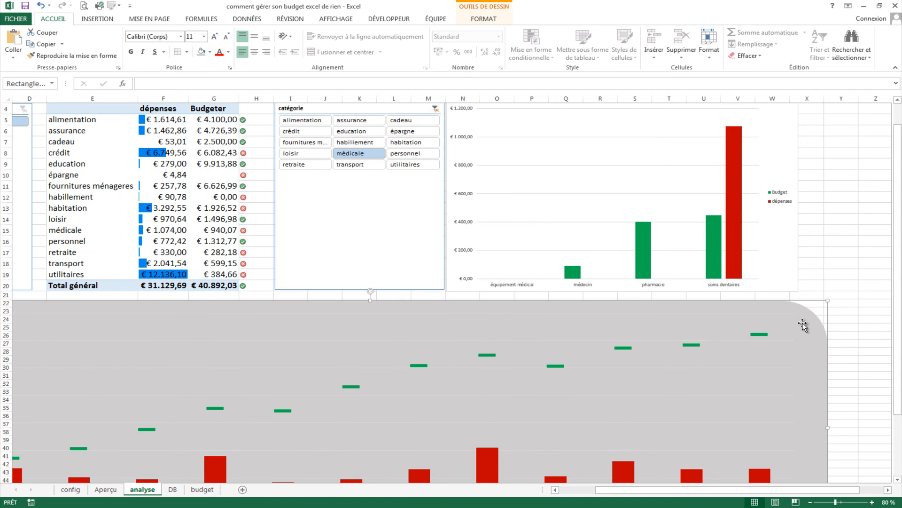
left_click_drag(810, 333, 832, 101)
left_click_drag(861, 229, 777, 346)
left_click_drag(836, 348, 642, 93)
left_click_drag(374, 315, 816, 168)
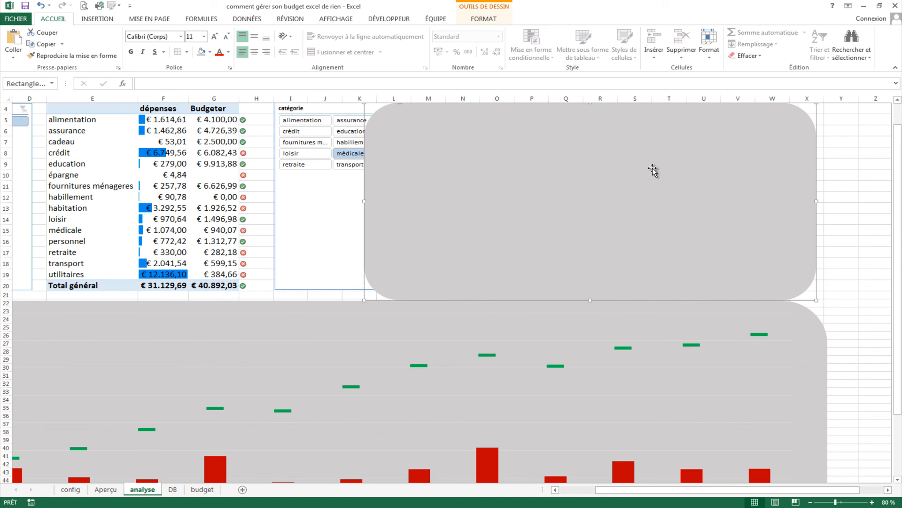
- Send the copied rectangle behind the category chart and catégorie slicer, and widen it to about 34,59 cm to back both
left_click(483, 20)
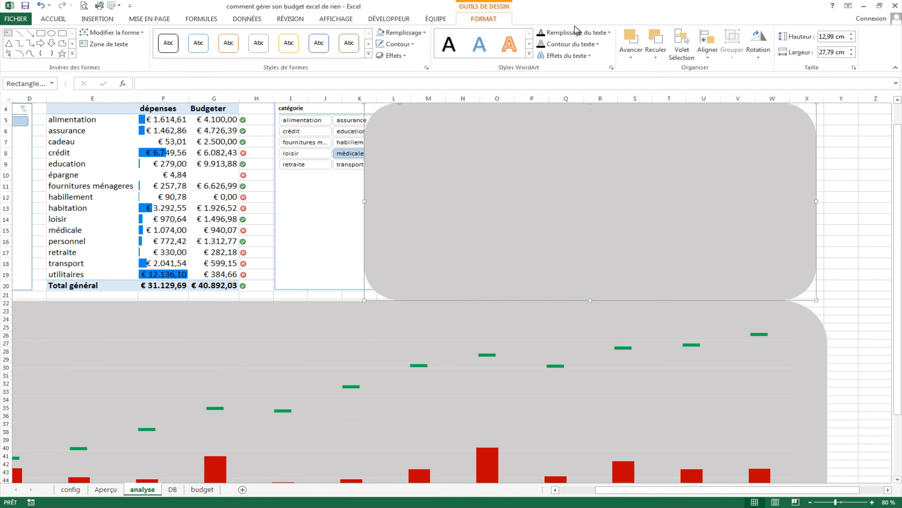
left_click(656, 38)
left_click(655, 38)
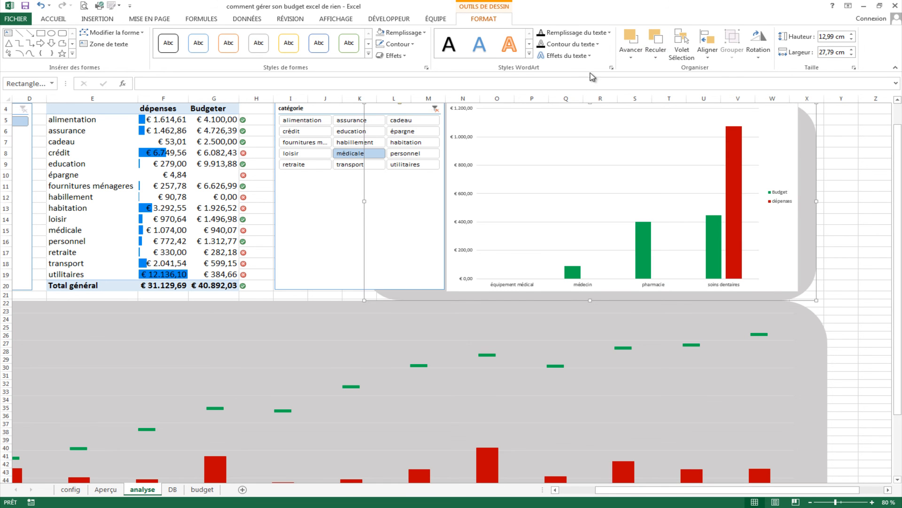
left_click_drag(363, 199, 254, 200)
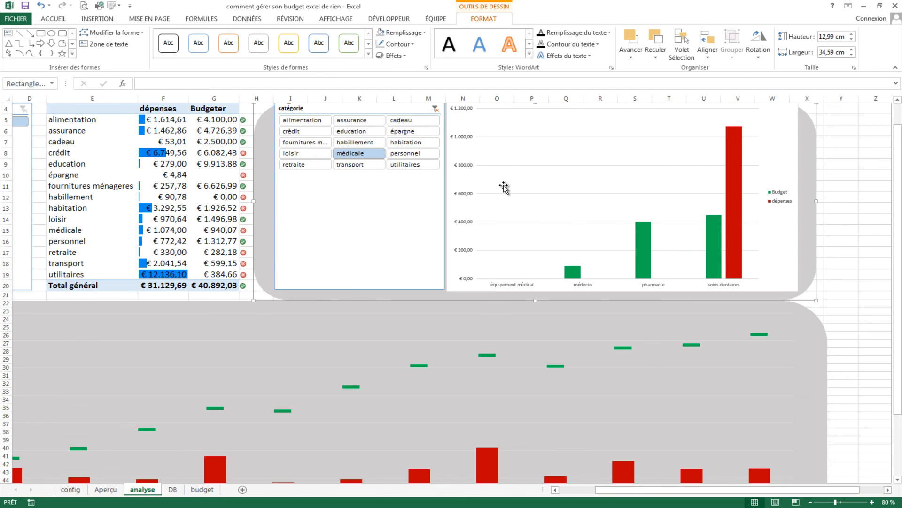
- Resize the grey rounded rectangle behind the category chart to about 12,83 cm by 35,26 cm, extending it to nearly align with the lower panel
mouse_move(535, 299)
left_mouse_down()
mouse_move(534, 291)
mouse_move(531, 300)
left_mouse_up()
key("Escape")
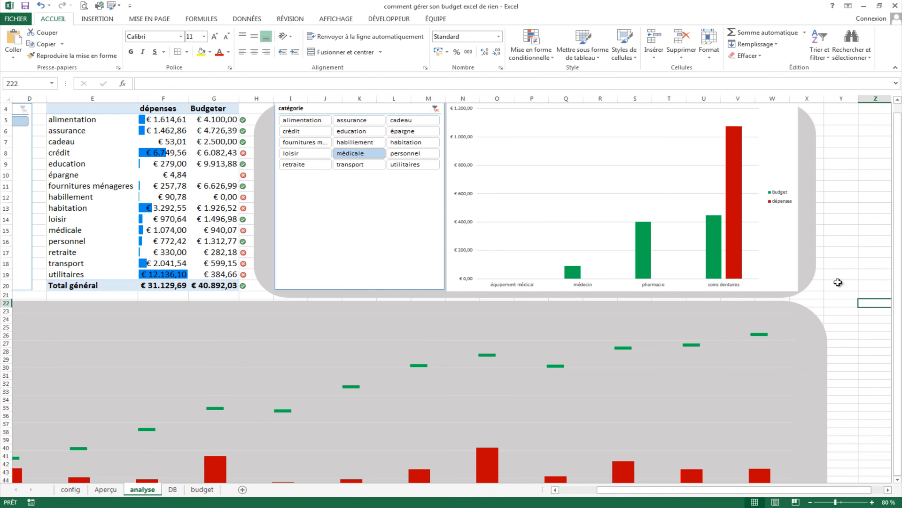
left_click(826, 343)
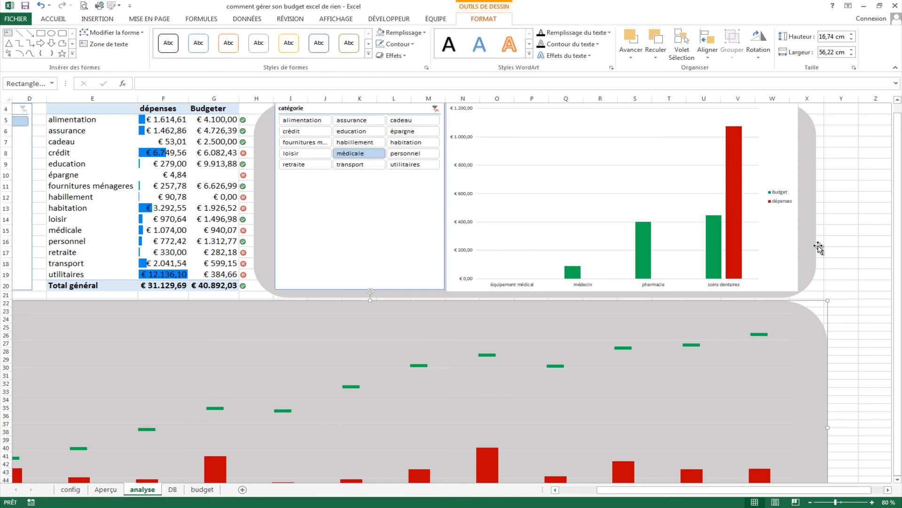
left_click(821, 228)
left_click(819, 219)
left_click_drag(818, 196, 825, 194)
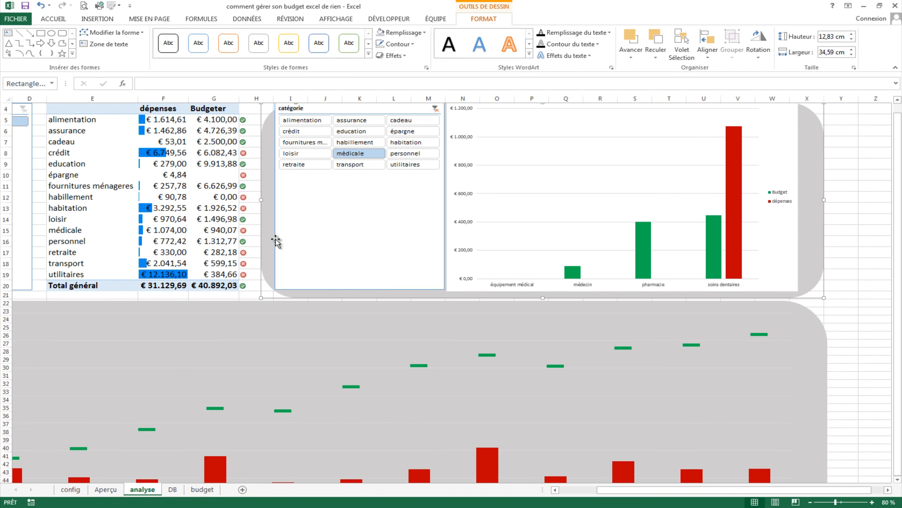
left_click_drag(261, 199, 250, 200)
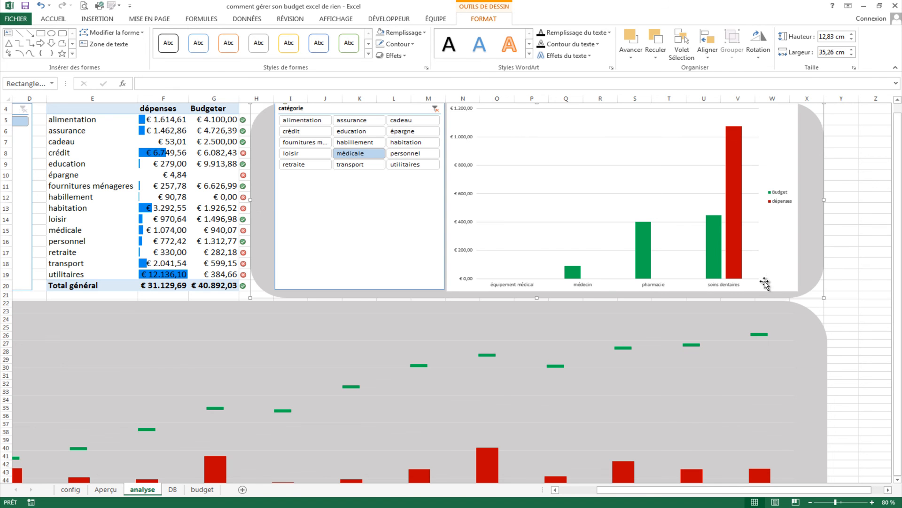
left_click(868, 262)
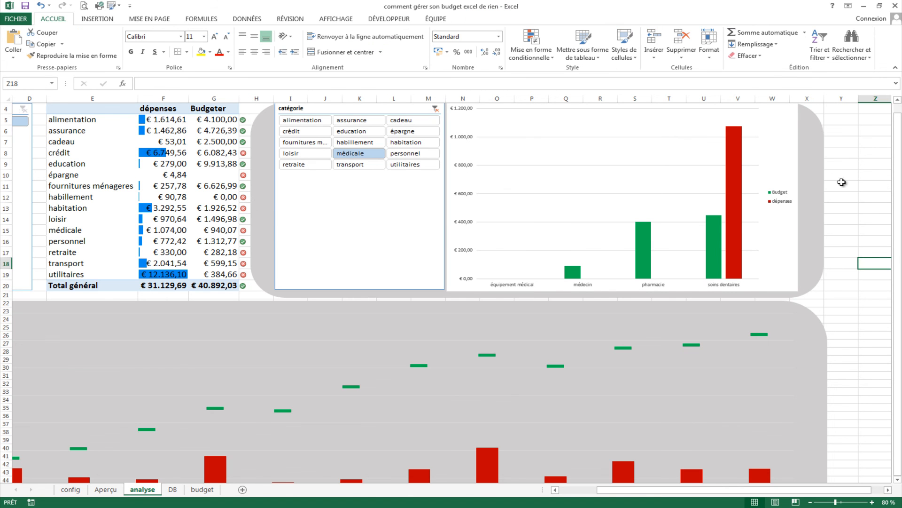
- Format the category chart area with no fill (Aucun remplissage) and no border (Aucun trait), and close the formatting options
double_click(796, 123)
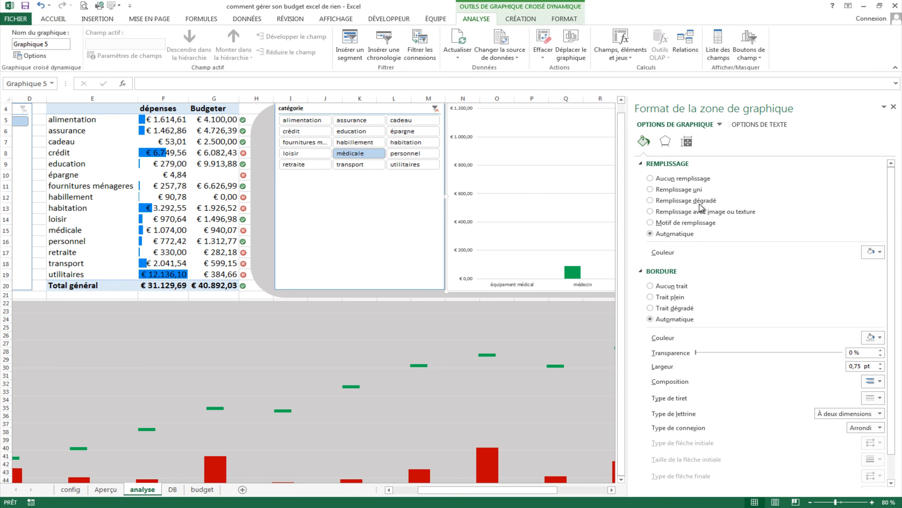
left_click(650, 178)
left_click(650, 266)
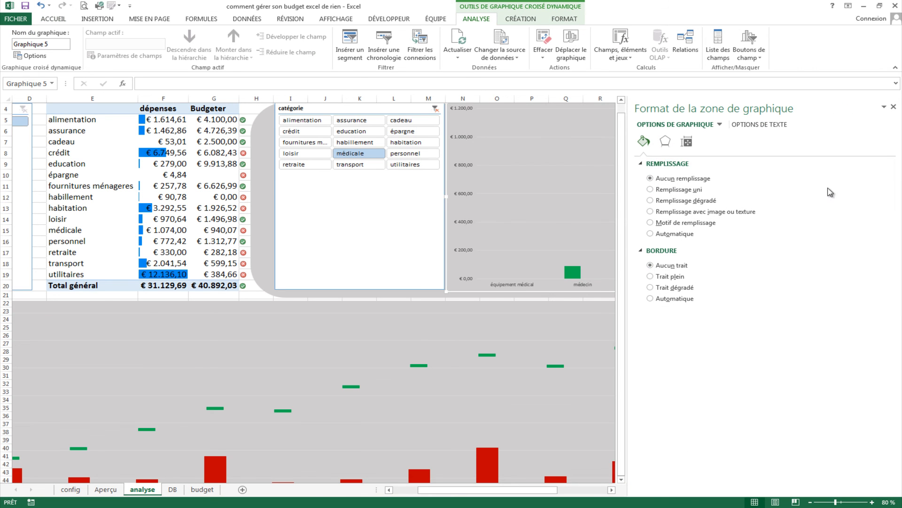
left_click(895, 108)
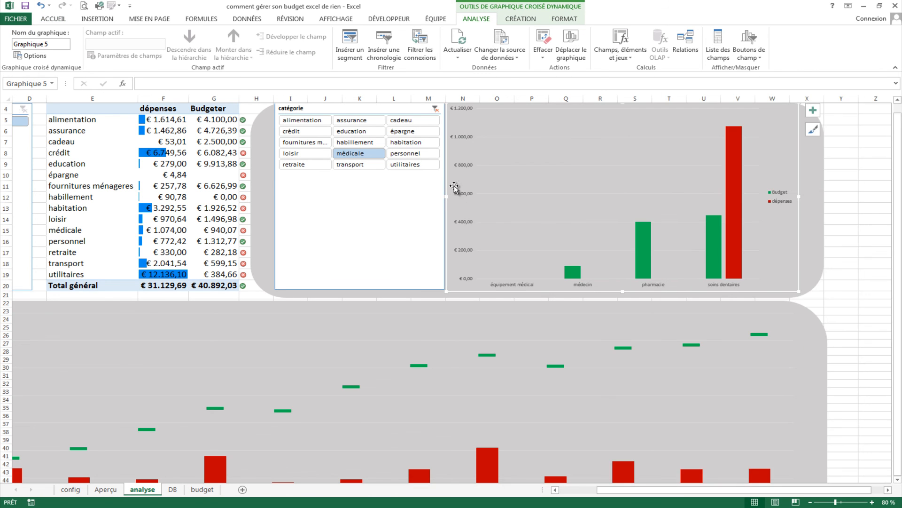
- Reposition the catégorie slicer inside the grey panel and reduce it to about 11,77 cm by 10,19 cm
left_click(373, 109)
left_click_drag(373, 108, 366, 112)
left_click_drag(268, 107, 316, 115)
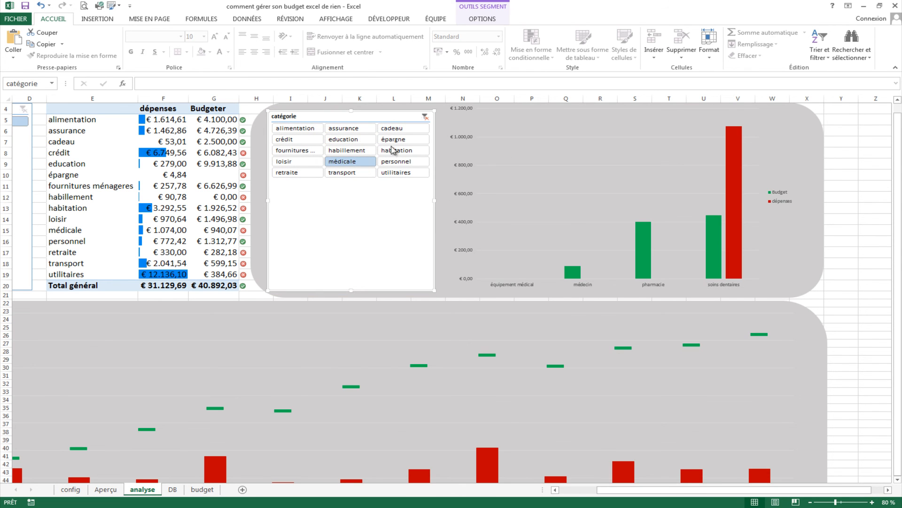
- Try the dark grey slicer style and a darker grey light-group style on the catégorie slicer
left_click(476, 20)
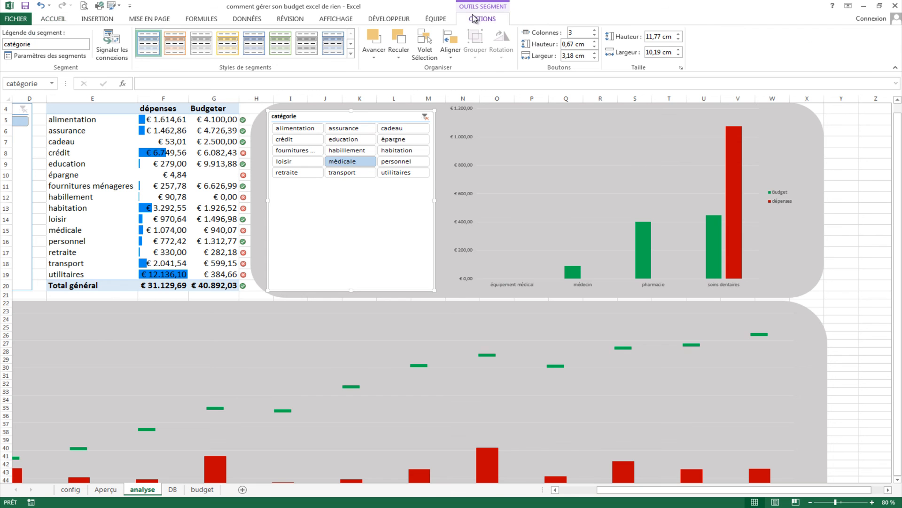
left_click(351, 53)
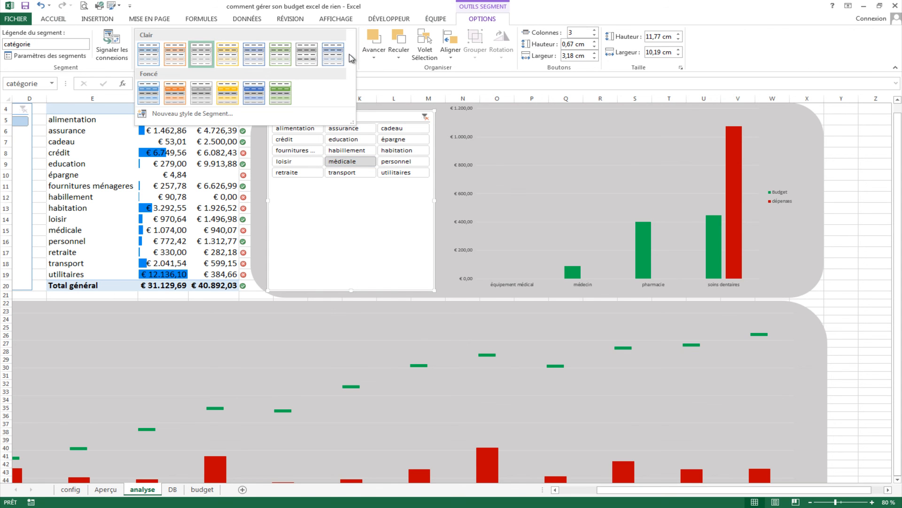
left_click(201, 92)
left_click(260, 47)
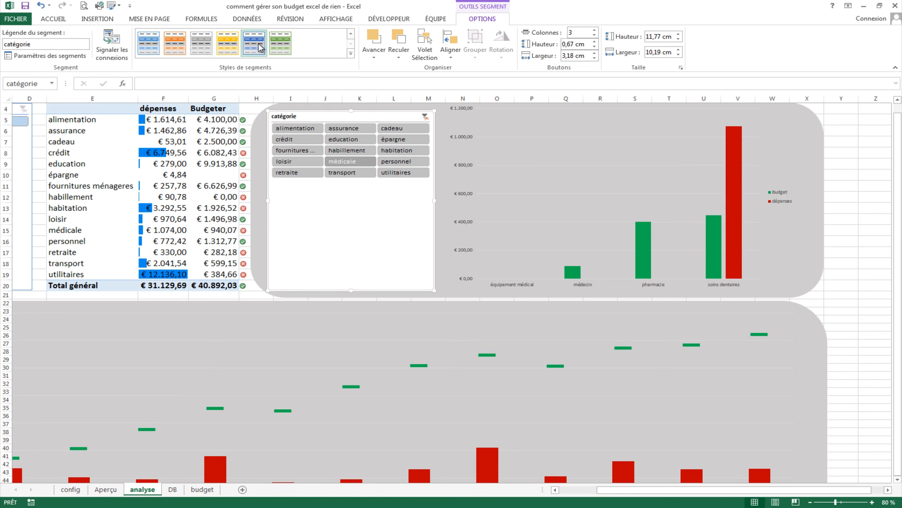
left_click(351, 55)
left_click(301, 60)
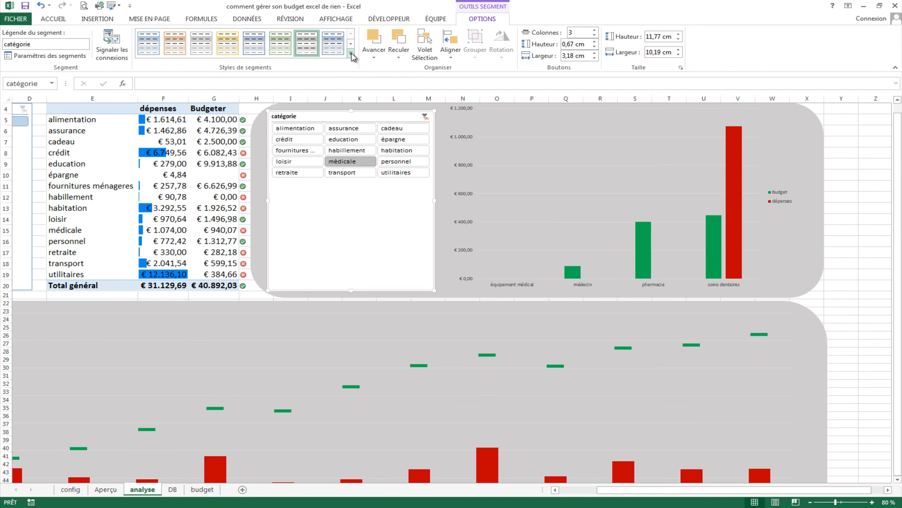
- Apply the light grey slicer style and duplicate it as SlicerStyleLight3 2 with a panel-matching grey fill for Segment entier
left_click(210, 47)
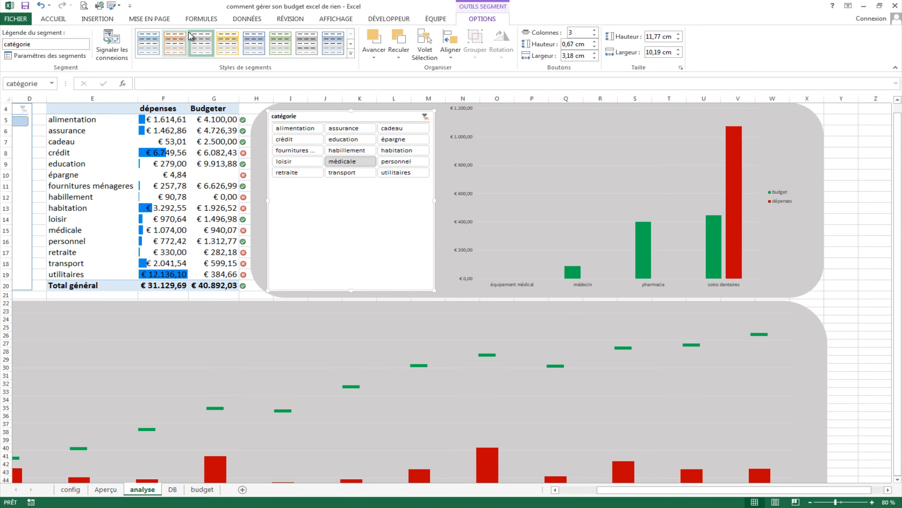
right_click(204, 44)
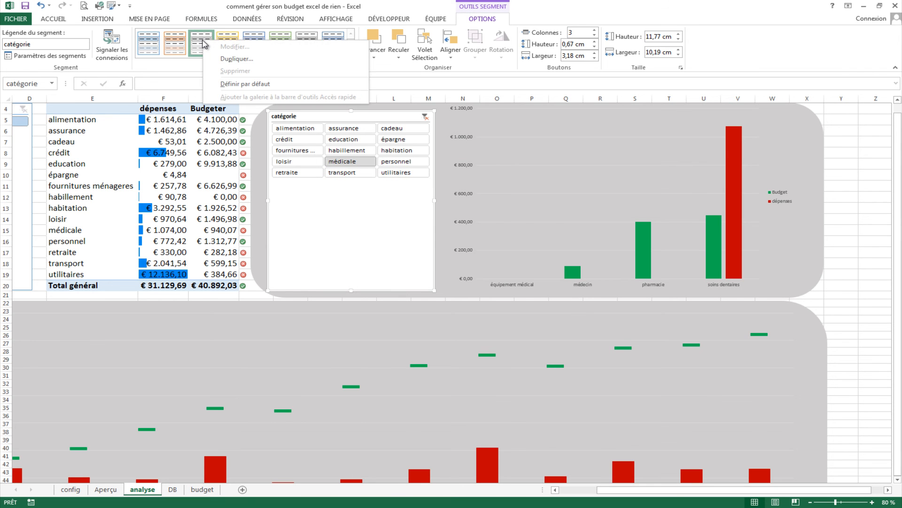
left_click(237, 59)
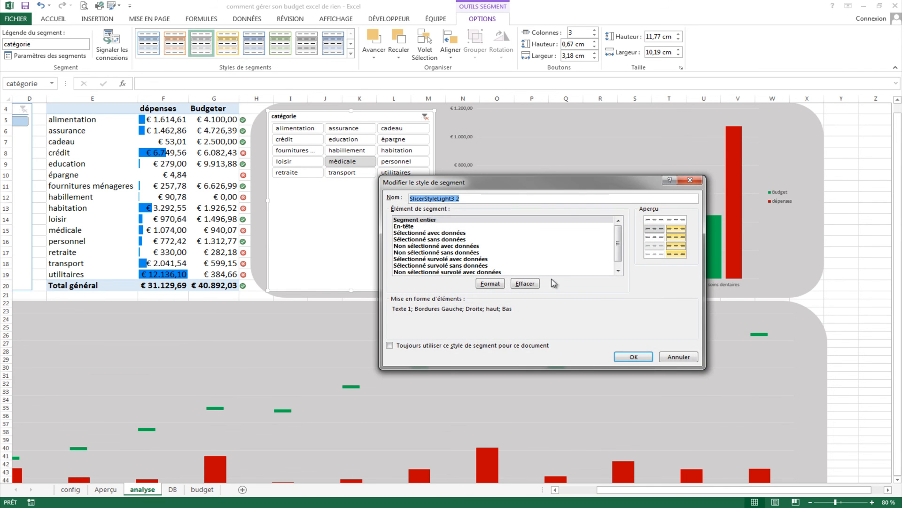
left_click(477, 286)
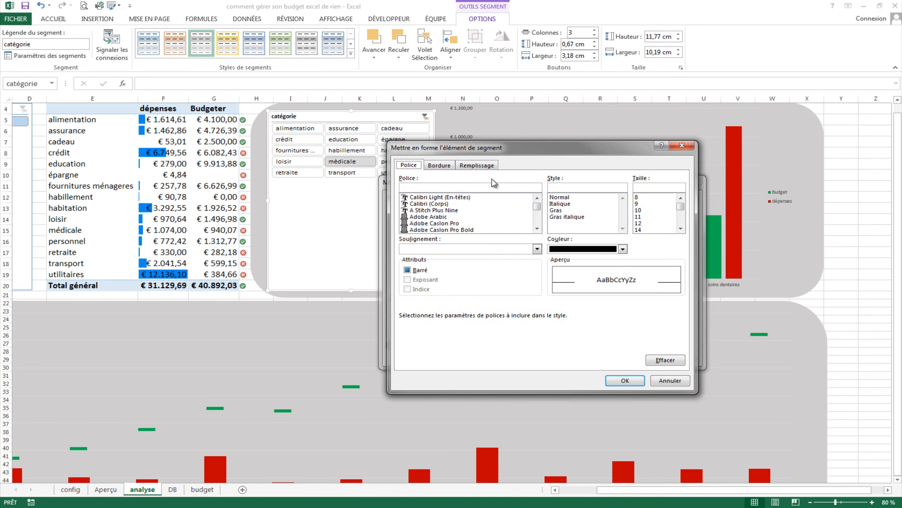
left_click(488, 167)
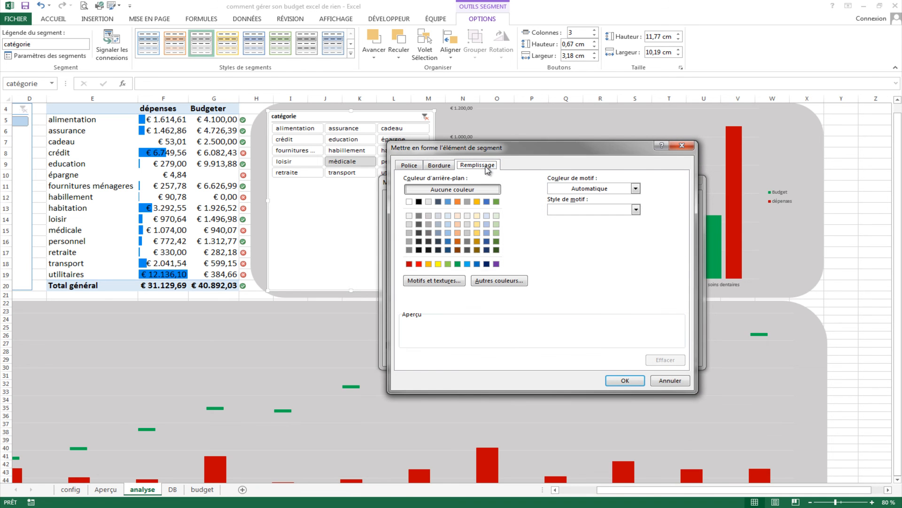
left_click(428, 216)
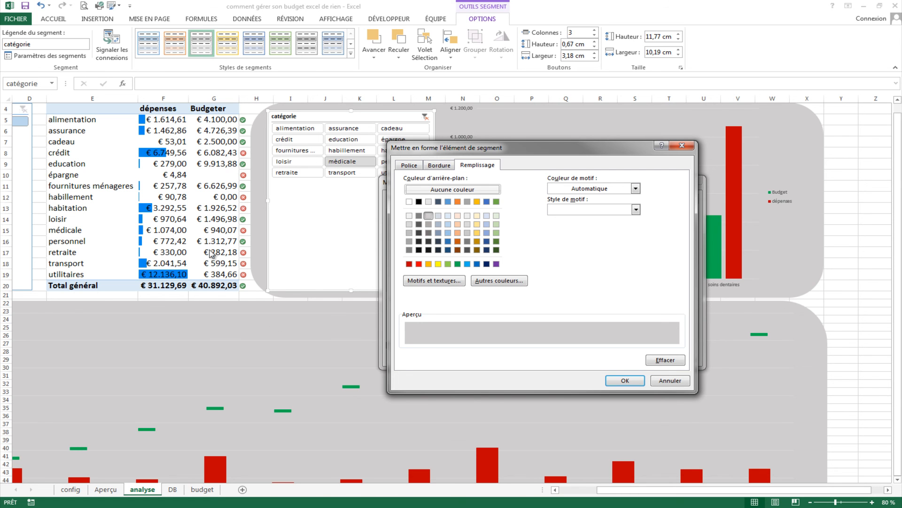
left_click(622, 381)
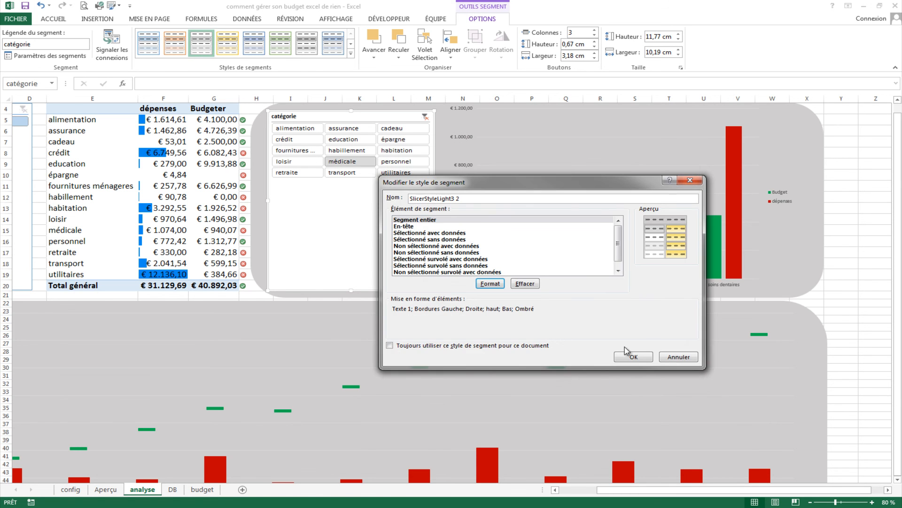
left_click(633, 358)
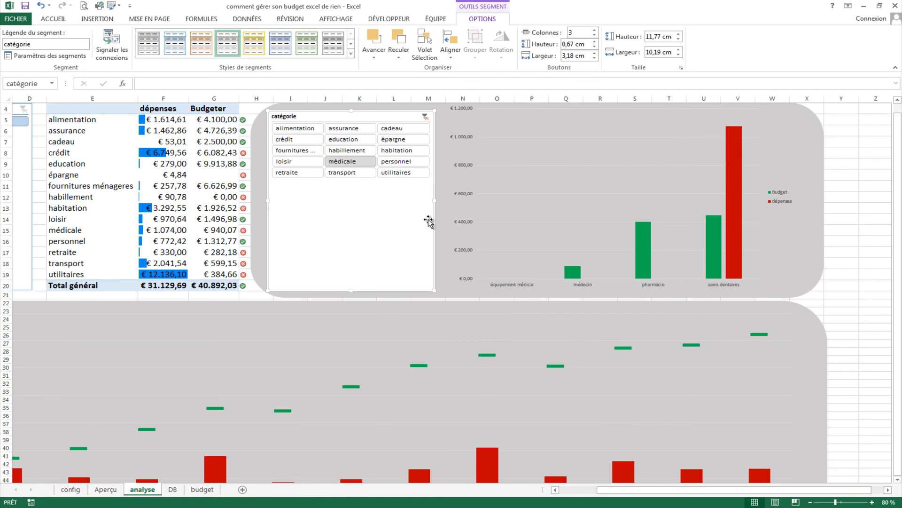
- Apply the custom SlicerStyleLight3 2 style to the catégorie slicer and deselect it
left_click(149, 43)
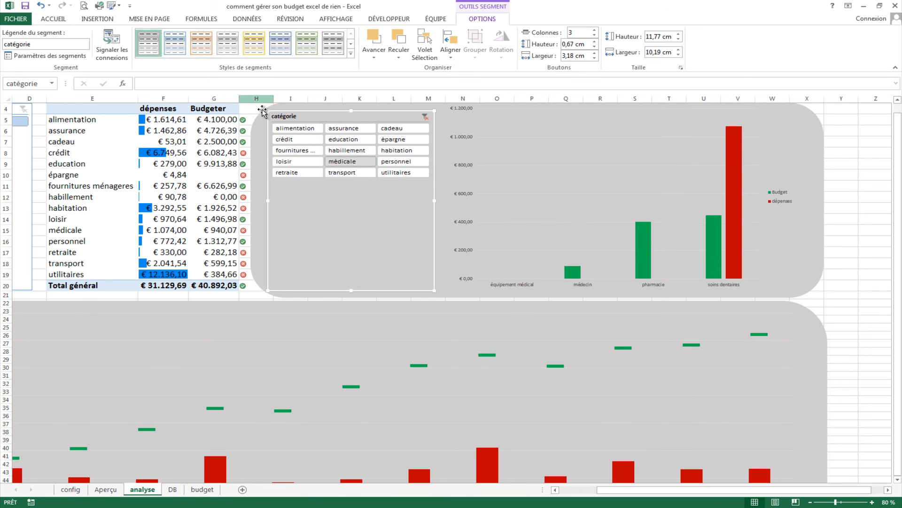
left_click(260, 167)
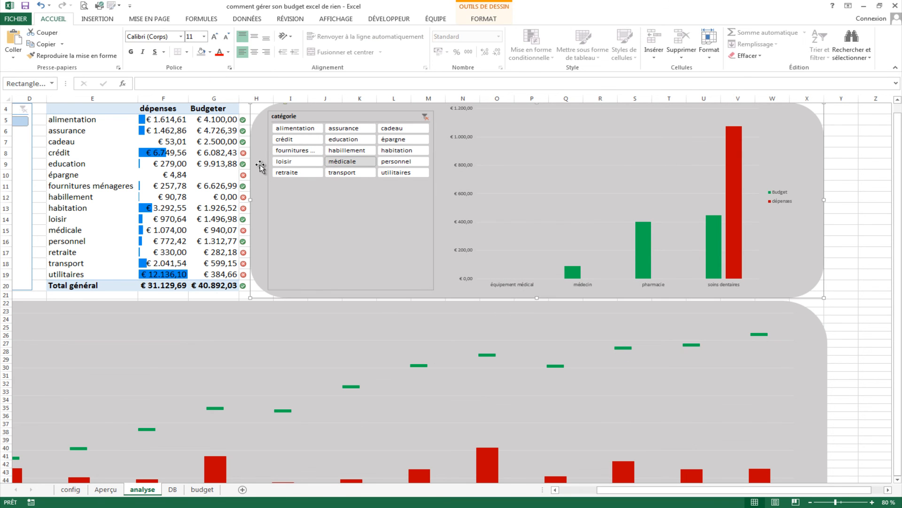
left_click(877, 363)
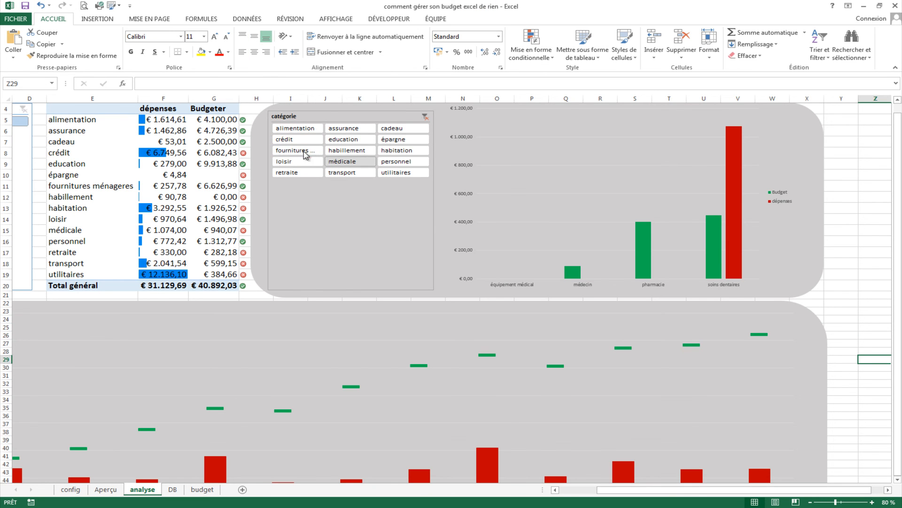
- Modify the SlicerStyleLight3 2 style so that Segment entier has no border on any side
left_click(273, 184)
left_click(482, 19)
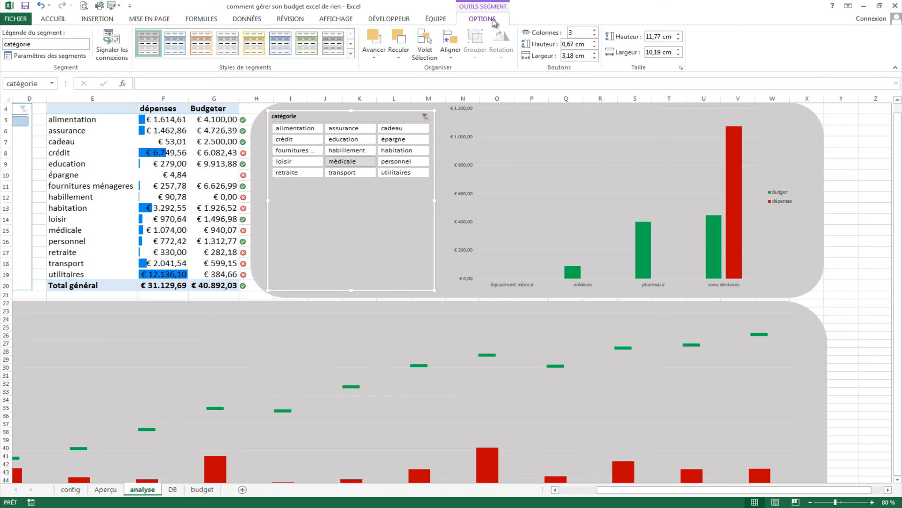
right_click(157, 48)
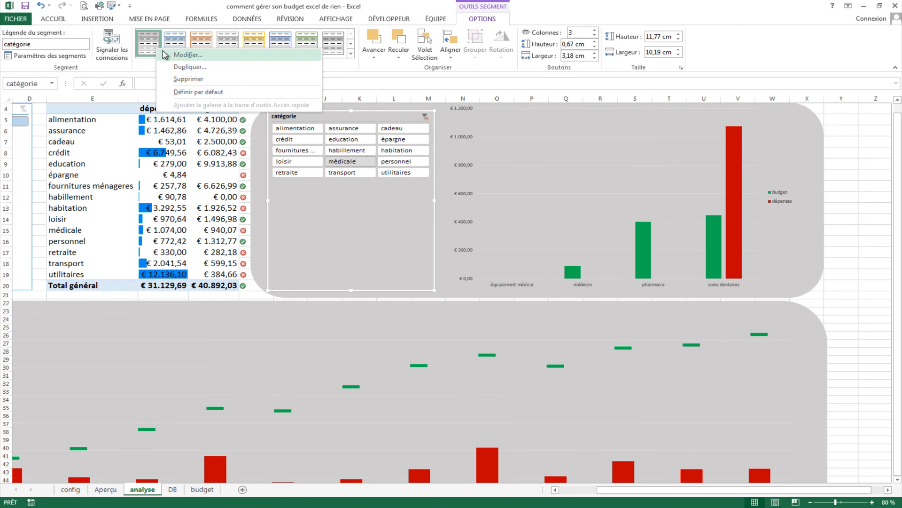
left_click(165, 55)
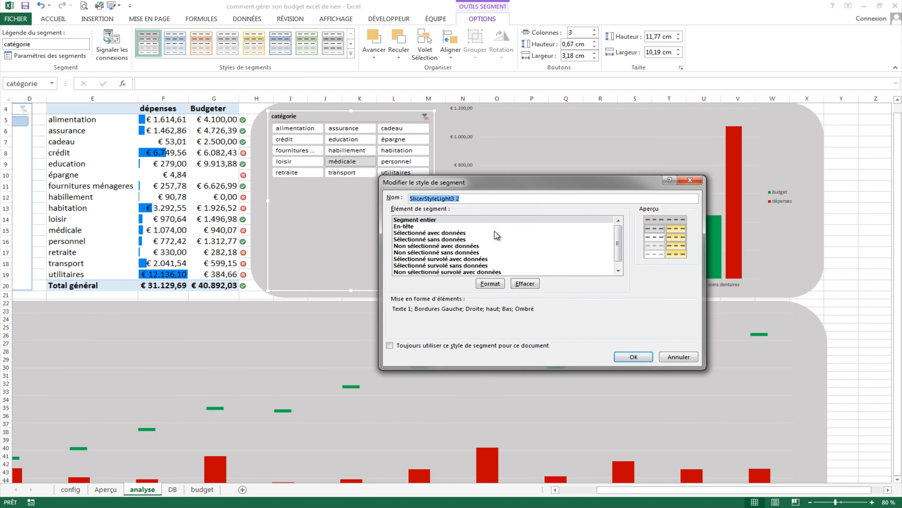
left_click(501, 284)
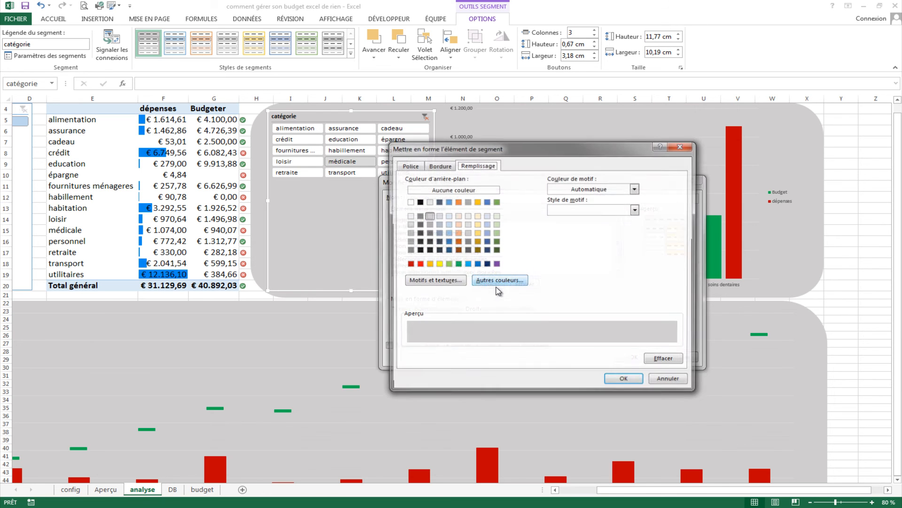
left_click(446, 165)
left_click(479, 269)
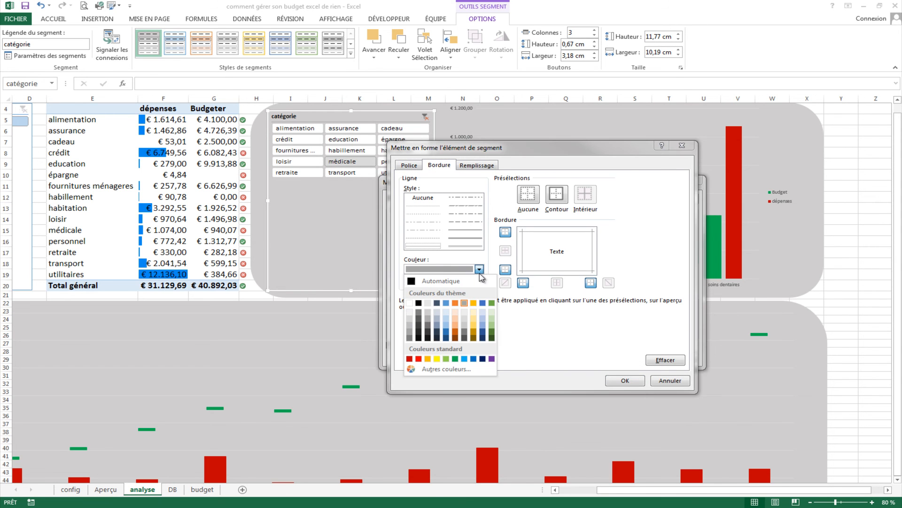
left_click(478, 270)
left_click(504, 233)
left_click(524, 282)
left_click(506, 269)
left_click(534, 200)
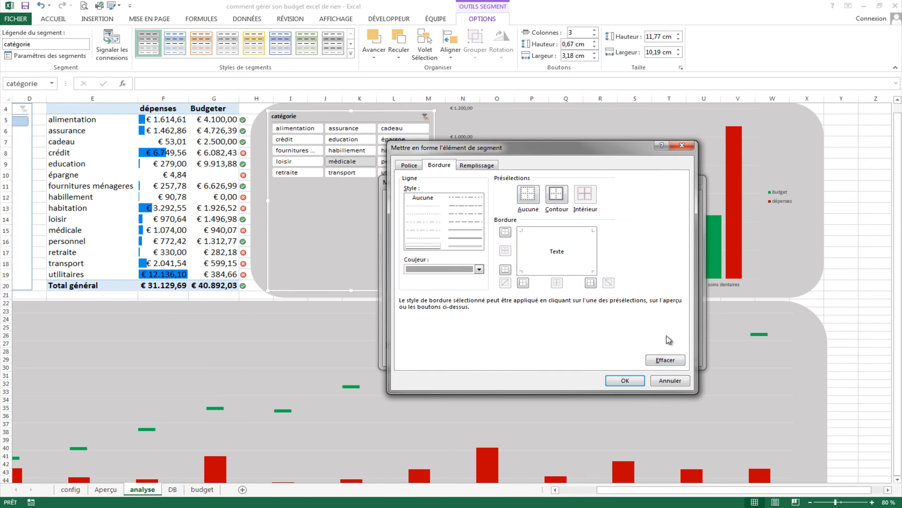
left_click(625, 380)
left_click(644, 356)
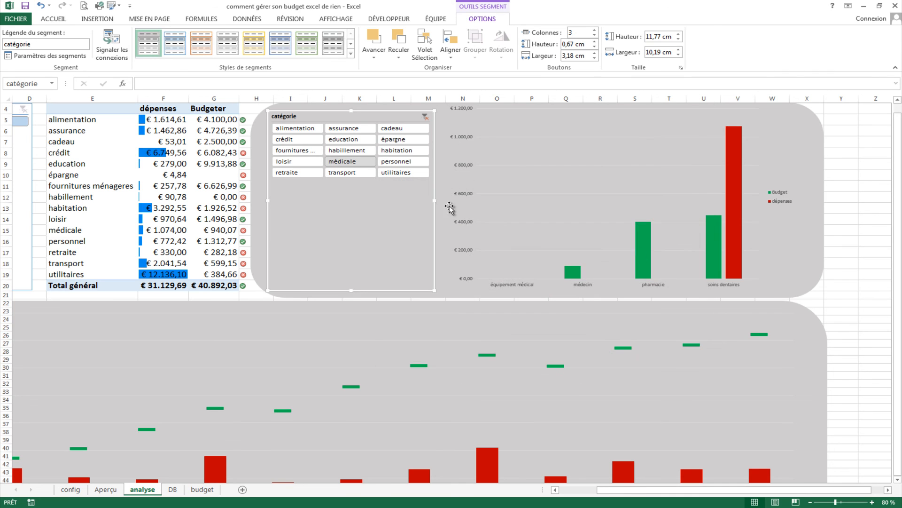
left_click(843, 264)
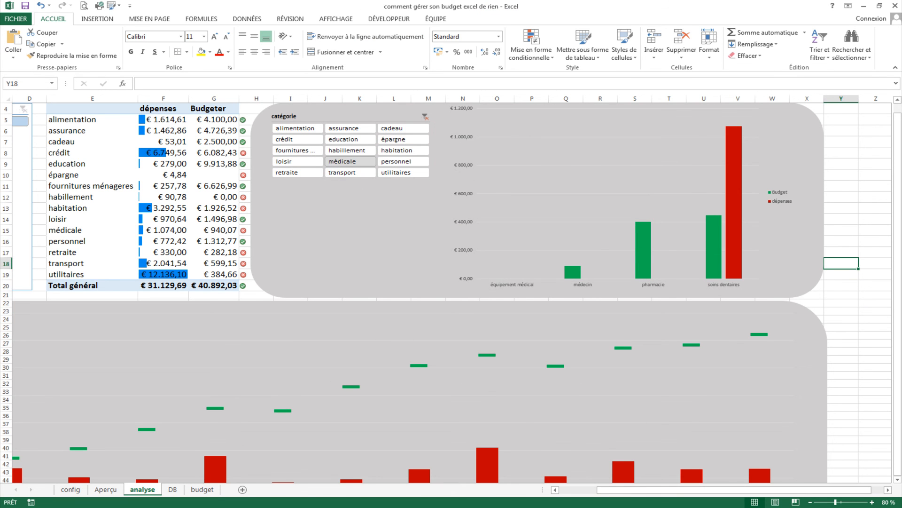
- Duplicate the grey rounded panel behind the catégorie block and shrink the copy to cover the année slicer's area
left_click_drag(626, 490, 587, 490)
left_click(380, 195)
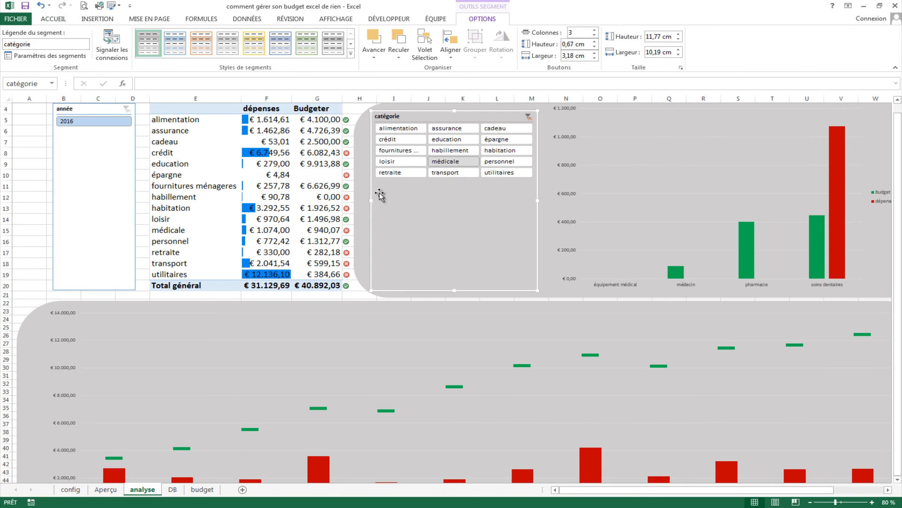
left_click(359, 202)
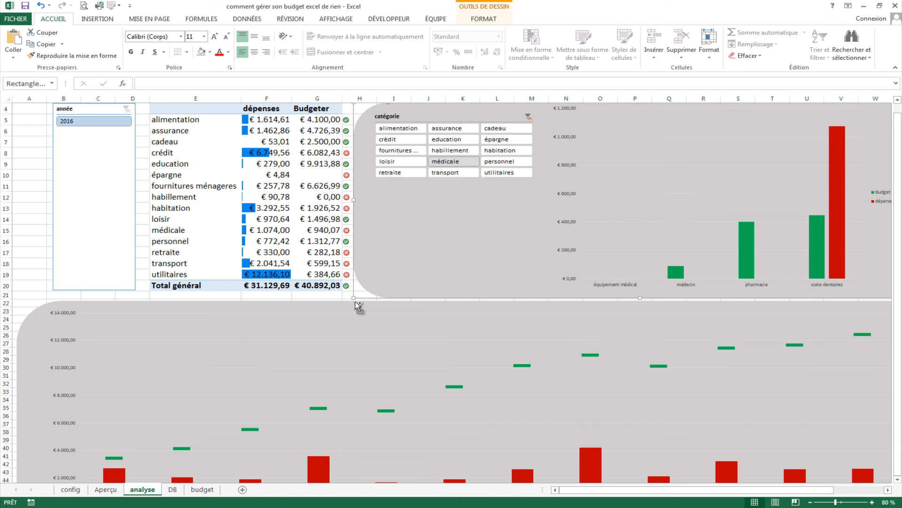
left_click(19, 164)
key("ctrl+v")
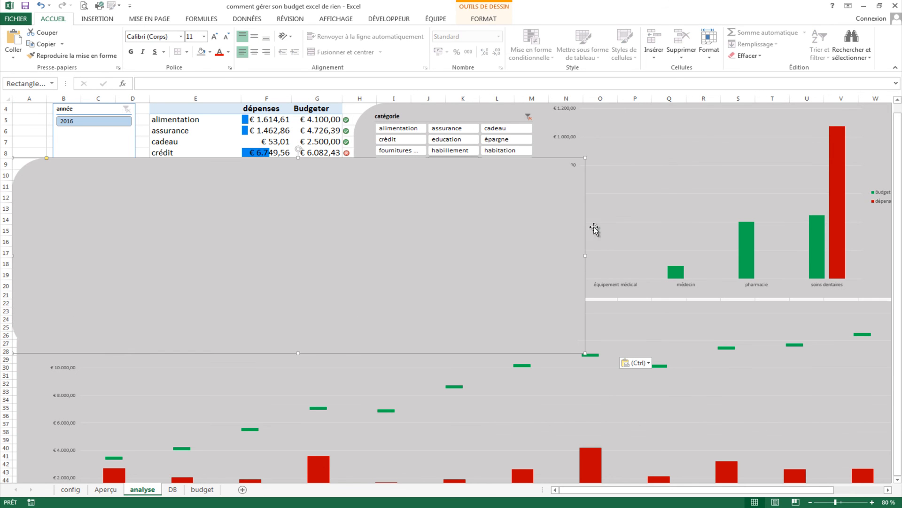
left_click_drag(585, 257, 145, 161)
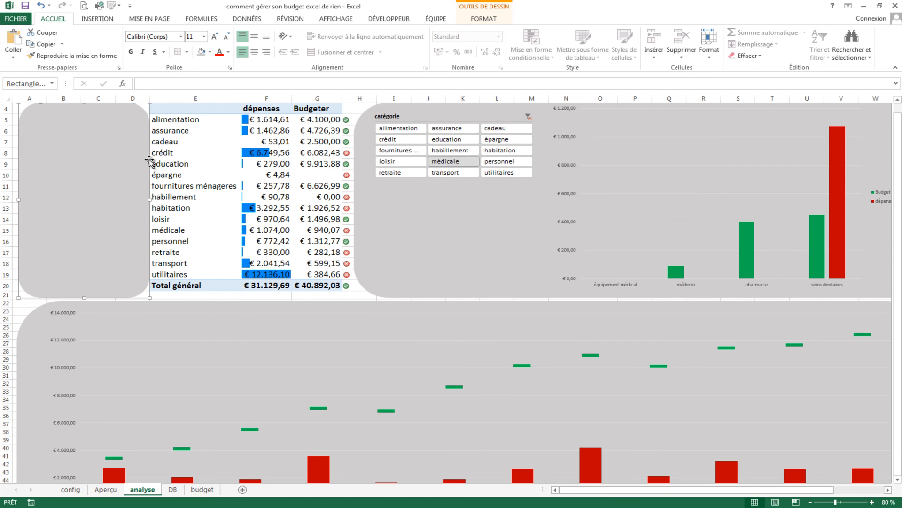
- Send the new rounded panel behind the année slicer and narrow it to about 7.94 cm
left_click(491, 21)
left_click(653, 44)
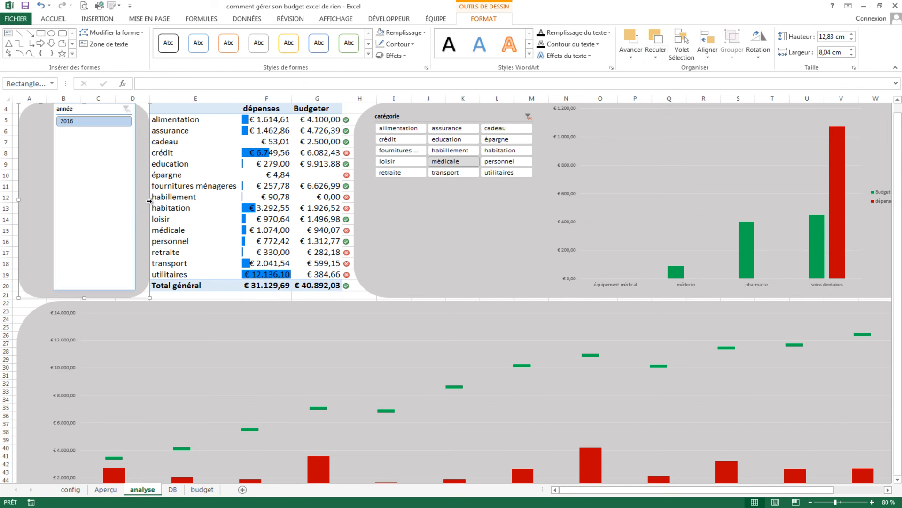
left_click_drag(150, 198, 149, 198)
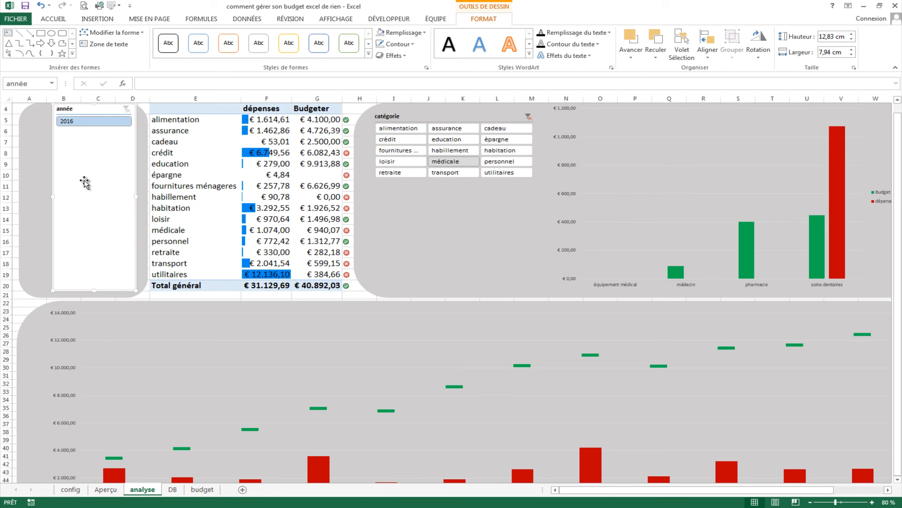
- Reposition the année slicer inside its grey panel and apply the custom borderless grey slicer style to it
left_click(70, 158)
left_click_drag(60, 158, 54, 163)
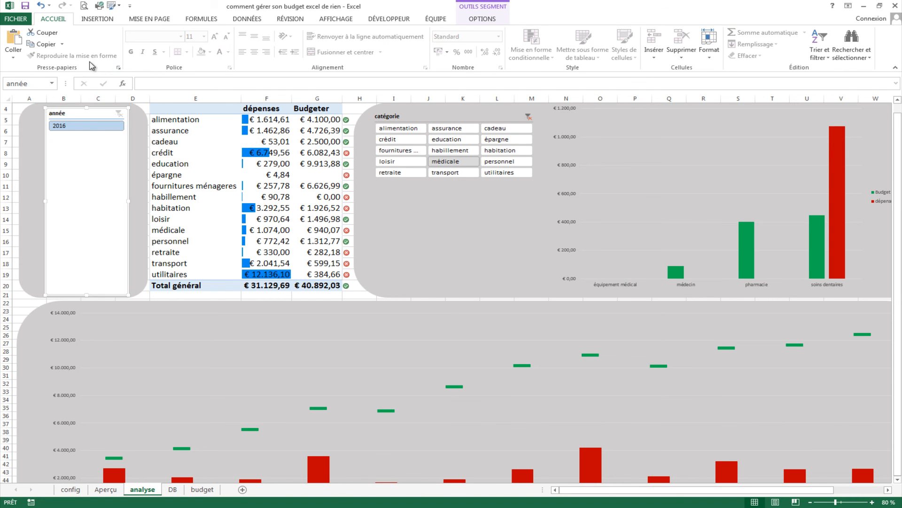
left_click(496, 20)
left_click(141, 43)
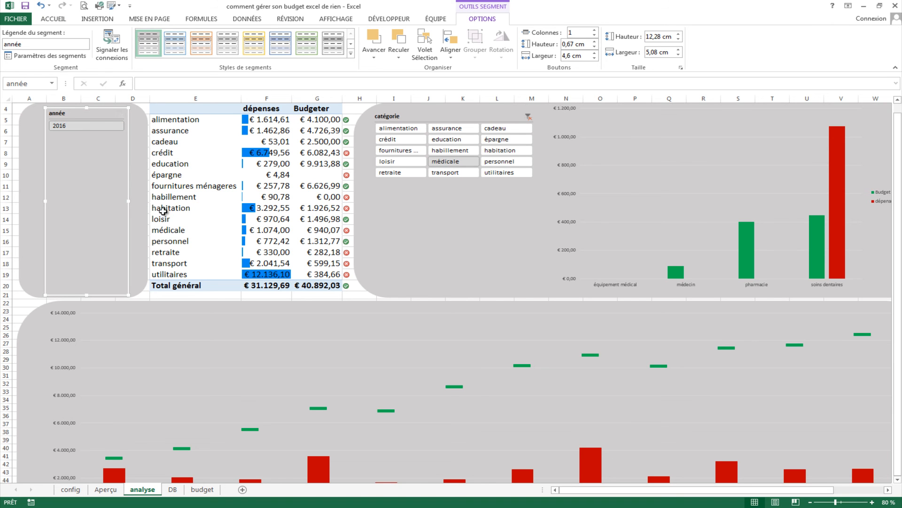
left_click(97, 111)
left_click_drag(97, 112, 101, 114)
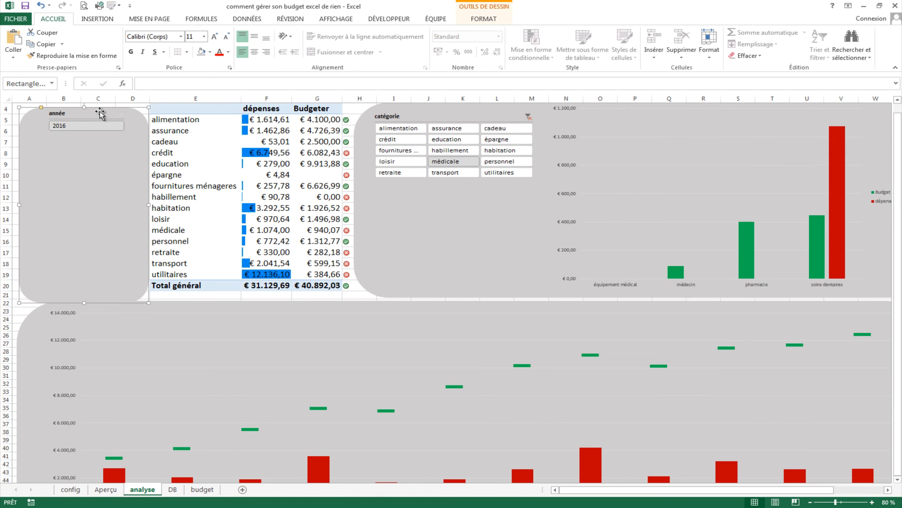
key("ctrl+z")
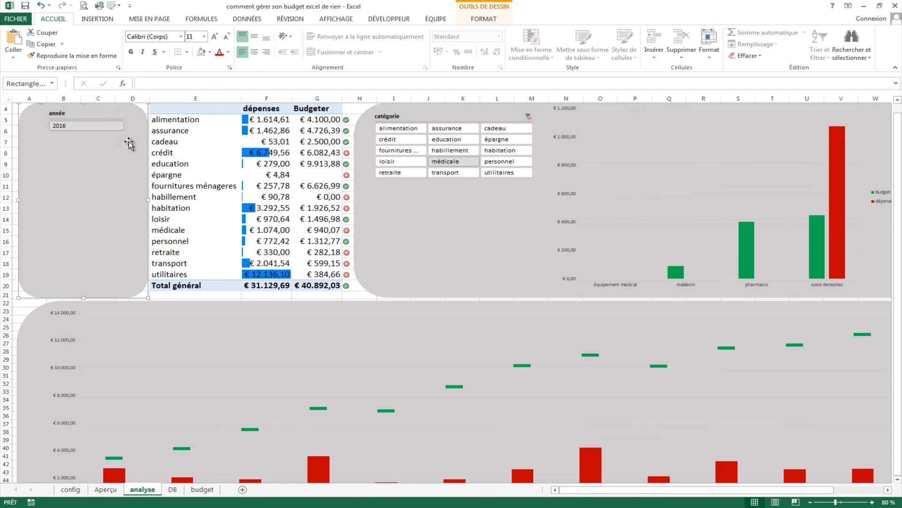
- Lower the top edge of the année slicer slightly within its grey rounded panel
left_click(116, 156)
left_click_drag(87, 109, 88, 114)
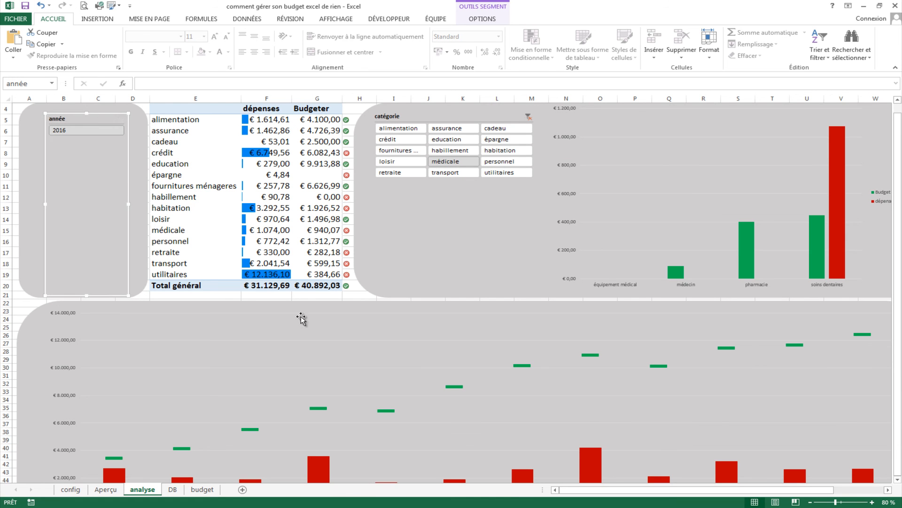
left_click(22, 304)
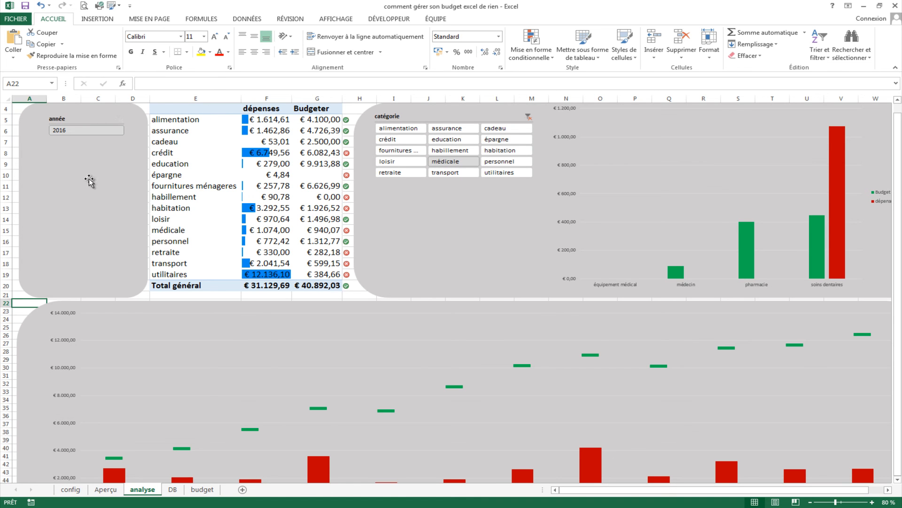
left_click(75, 186)
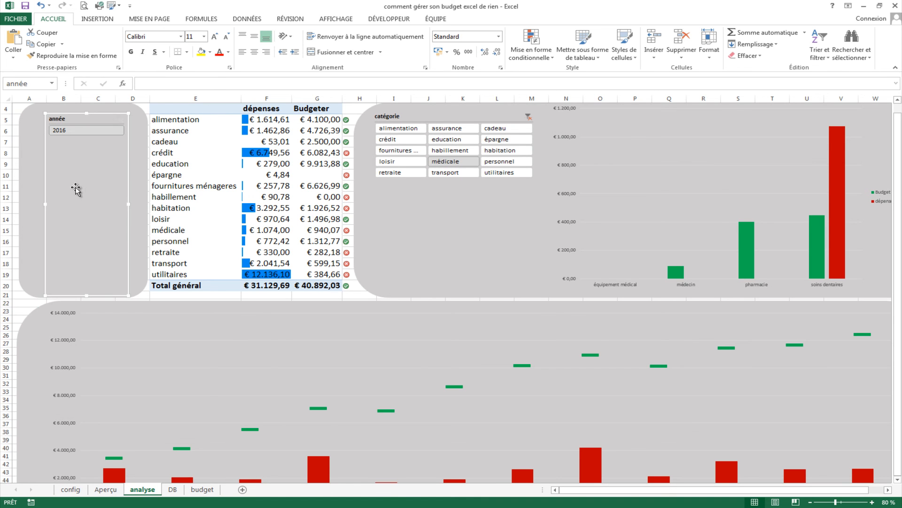
left_click(31, 174)
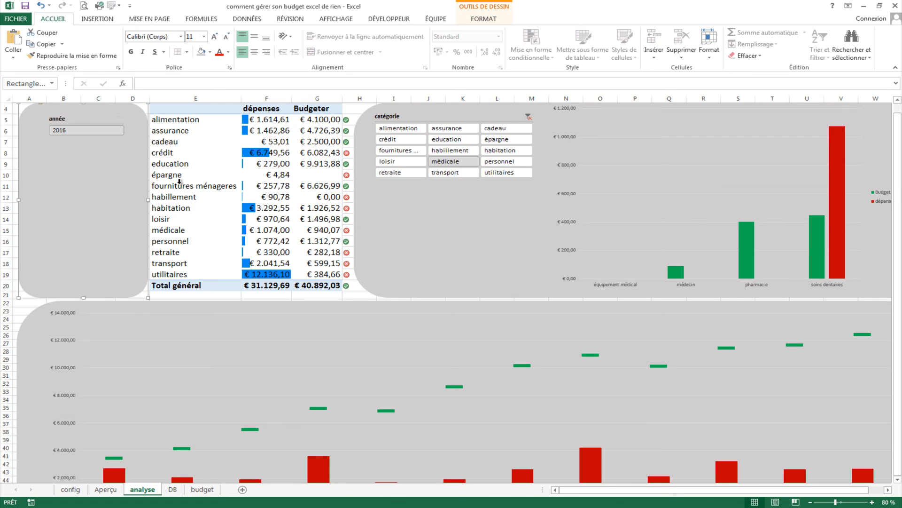
- Fill the pivot table range E4:G20 with the theme grey that matches the background panels
mouse_move(169, 111)
left_mouse_down()
mouse_move(324, 174)
mouse_move(323, 288)
mouse_move(349, 286)
mouse_move(339, 285)
left_mouse_up()
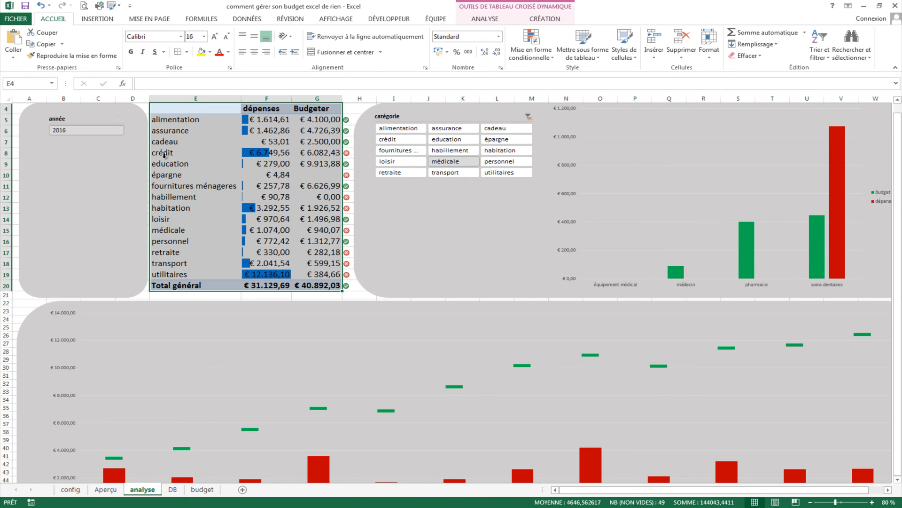
left_click(209, 51)
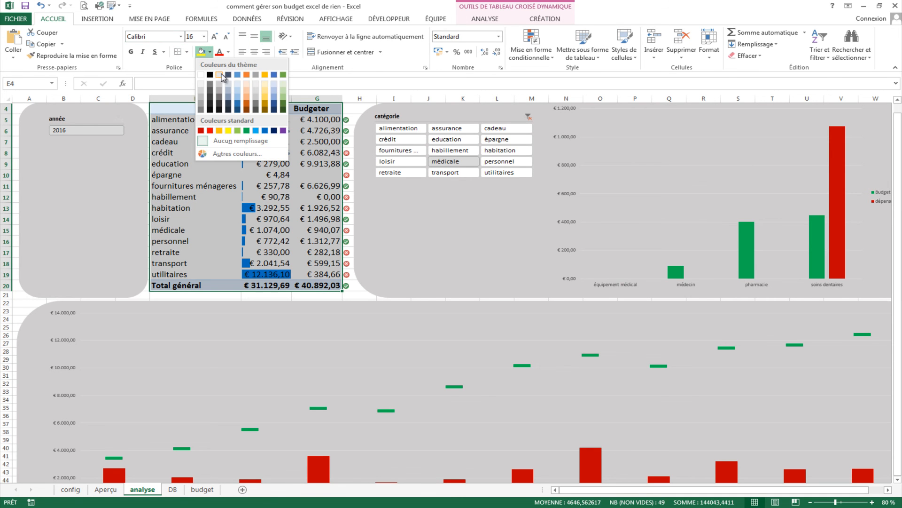
left_click(220, 85)
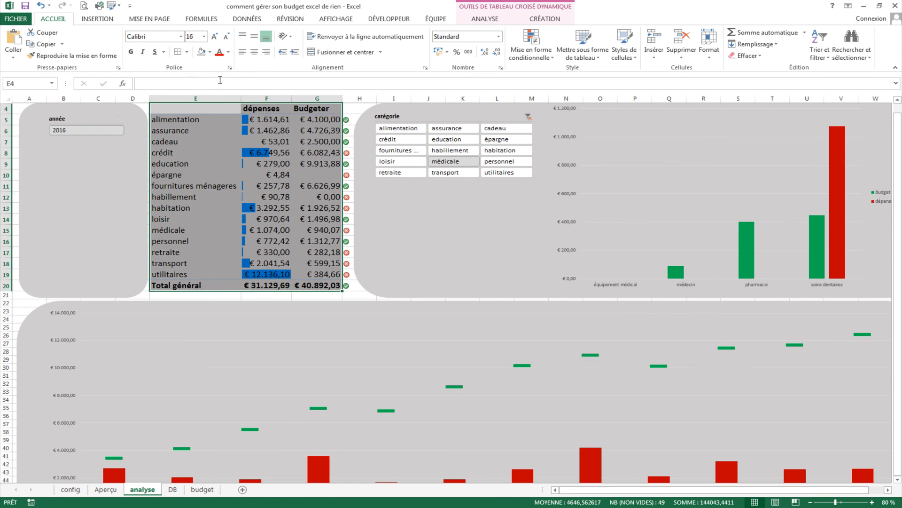
left_click(213, 153)
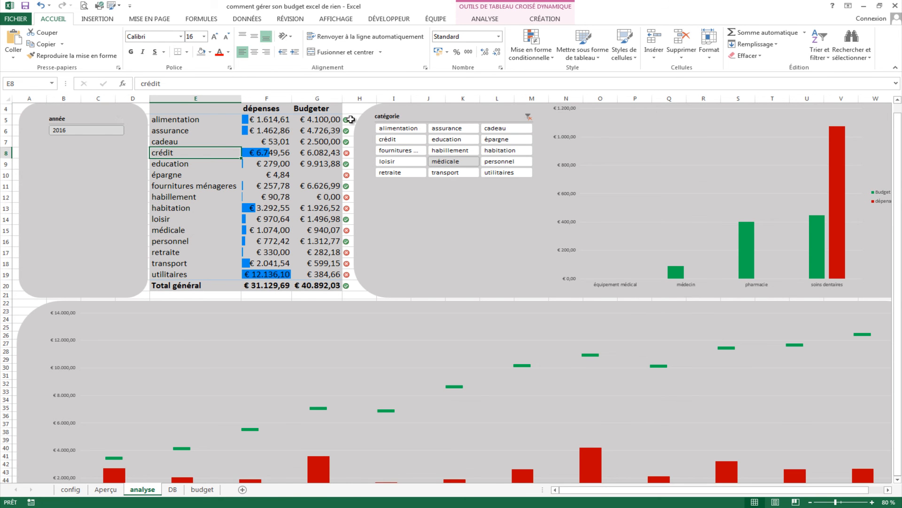
- Group the année slicer with its grey rounded background panel
scroll(408, 157, "down", 6)
scroll(415, 161, "up", 6)
mouse_move(280, 220)
left_click(28, 120)
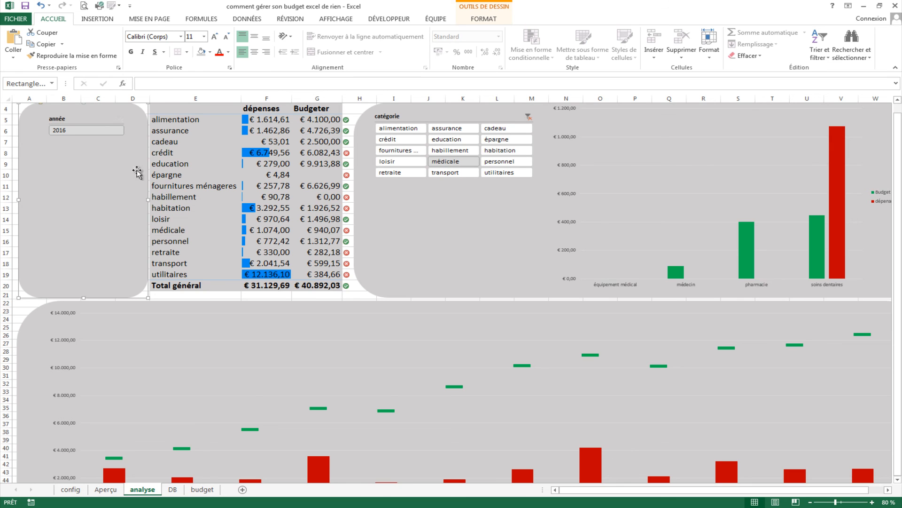
left_click(61, 149, "ctrl")
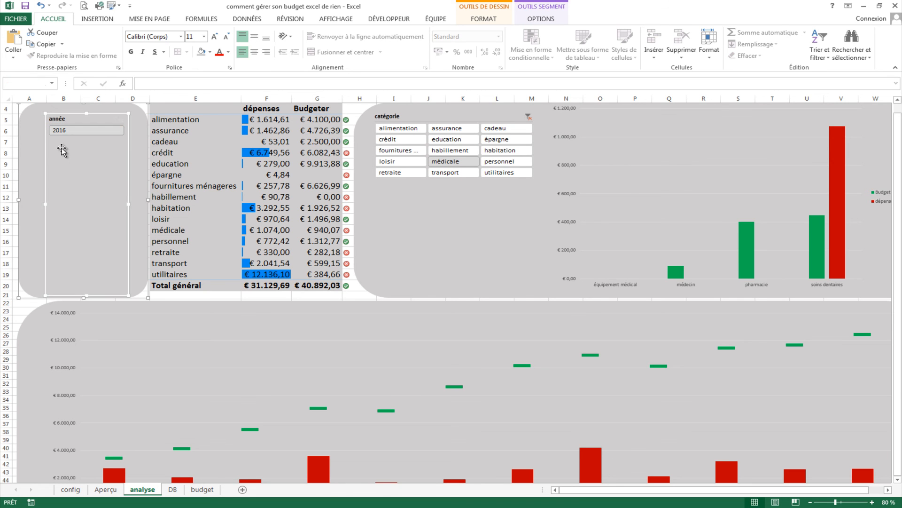
right_click(62, 149)
mouse_move(101, 204)
left_click(186, 202)
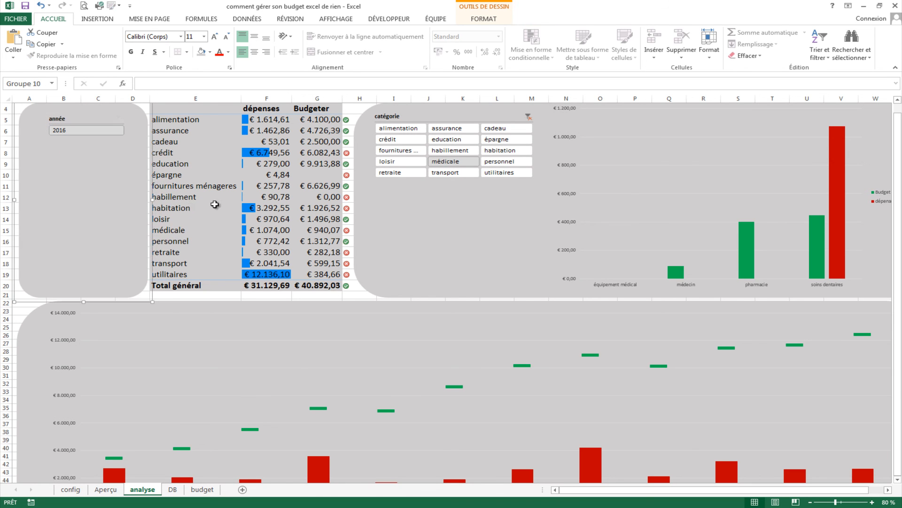
- Group the catégorie slicer, the column chart beside it and their shared grey background panel
left_click(463, 243)
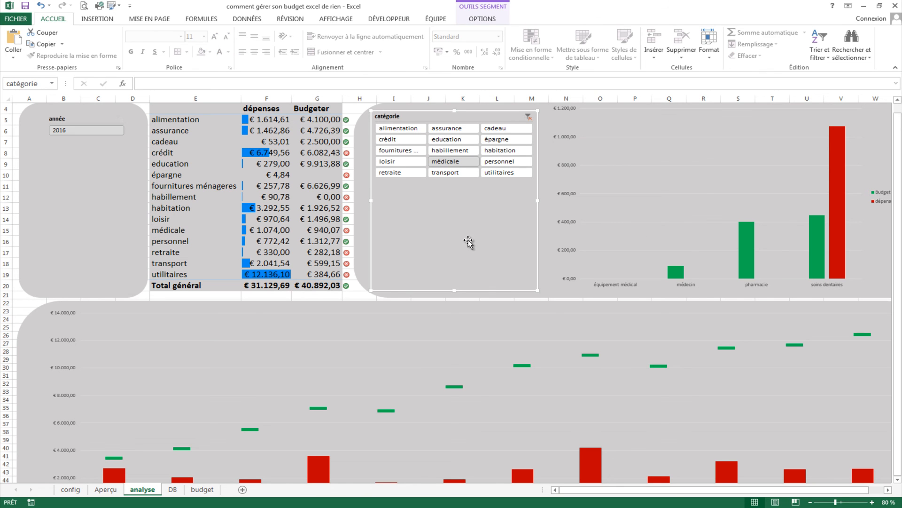
left_click(363, 190)
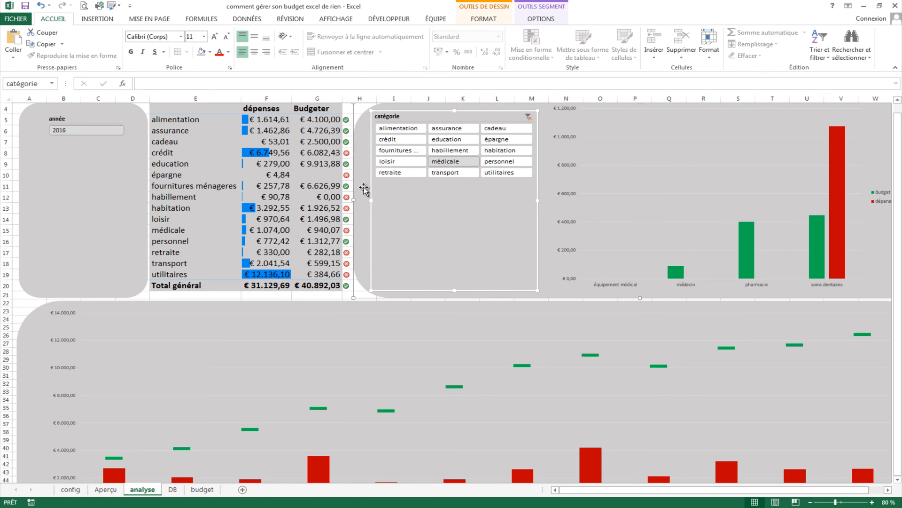
left_click(591, 266)
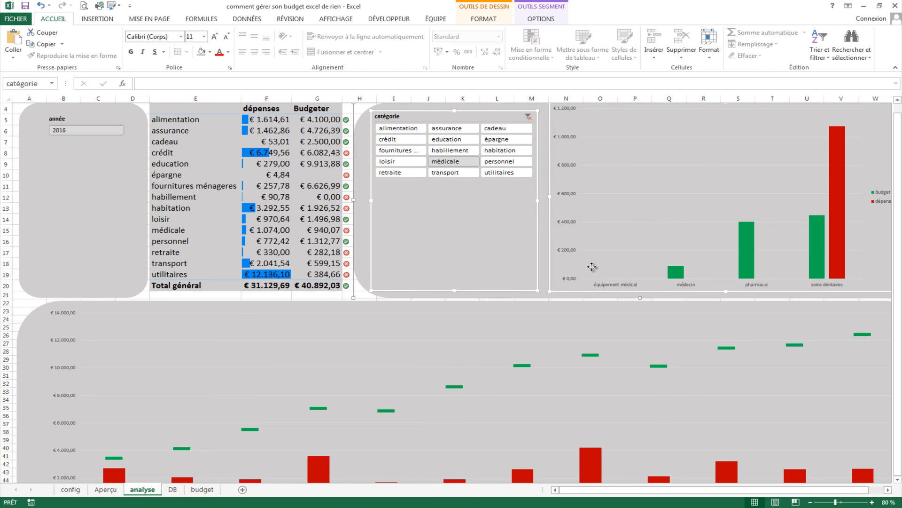
right_click(591, 266)
mouse_move(617, 326)
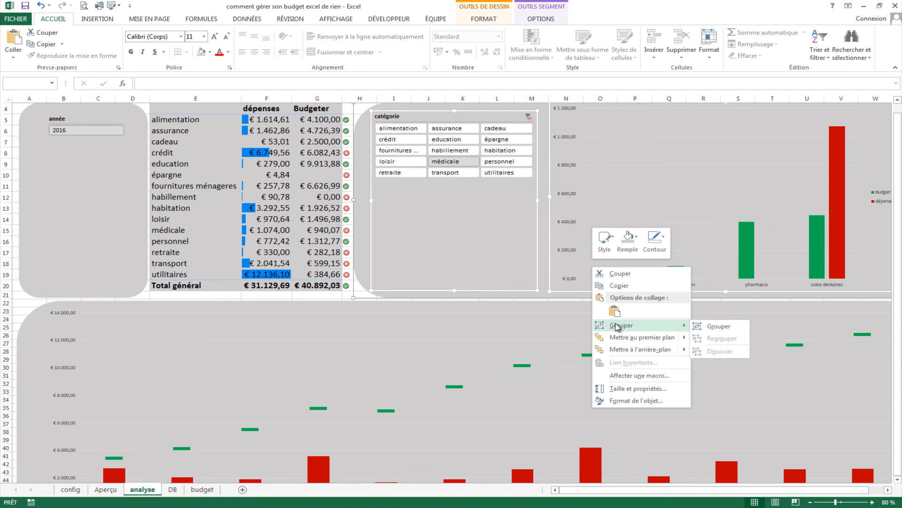
left_click(717, 326)
- Group the monthly dépenses and budget chart with its grey rounded background panel
scroll(622, 318, "down", 4)
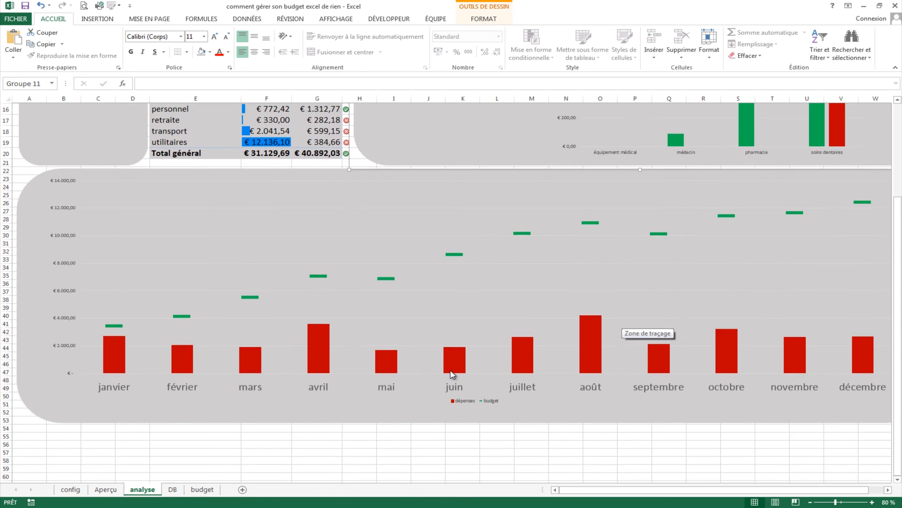
left_click(398, 419)
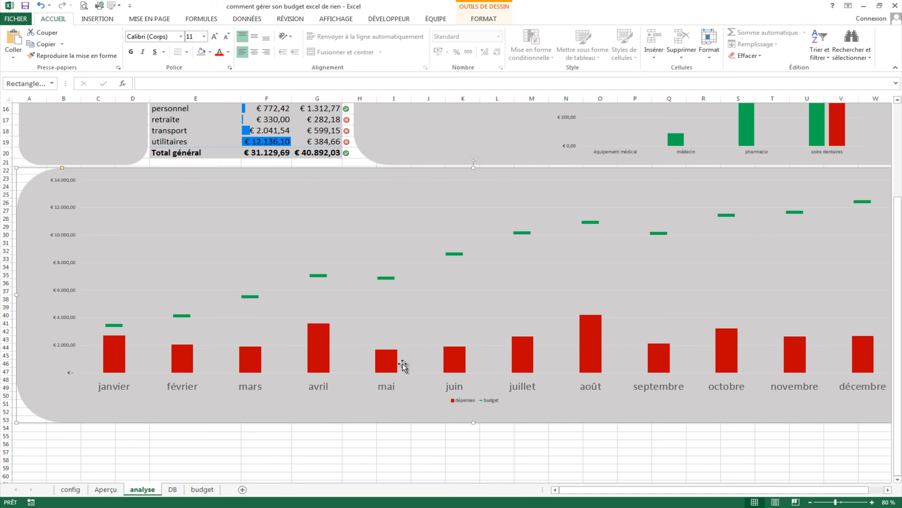
left_click(424, 337)
right_click(425, 335)
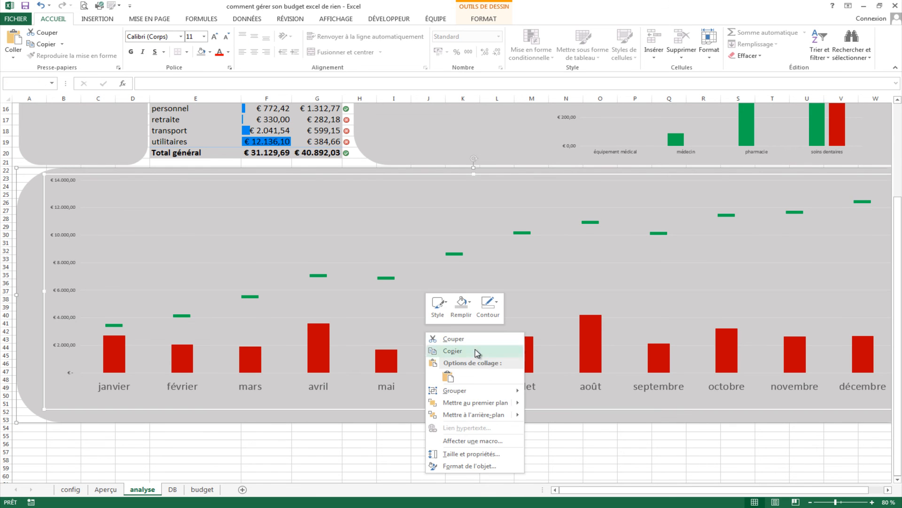
mouse_move(480, 391)
left_click(551, 392)
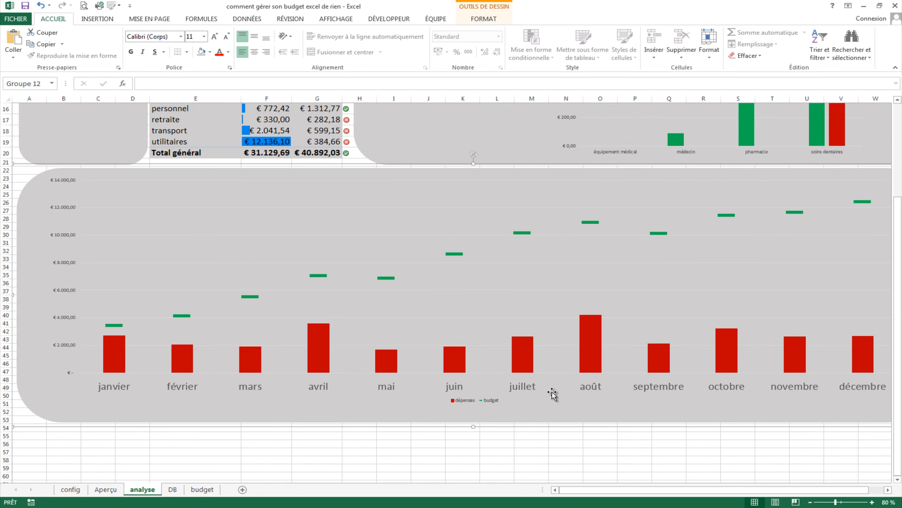
- Test the grouped catégorie slicer by filtering on personnel and selecting all categories from alimentation to utilitaires
scroll(377, 231, "up", 4)
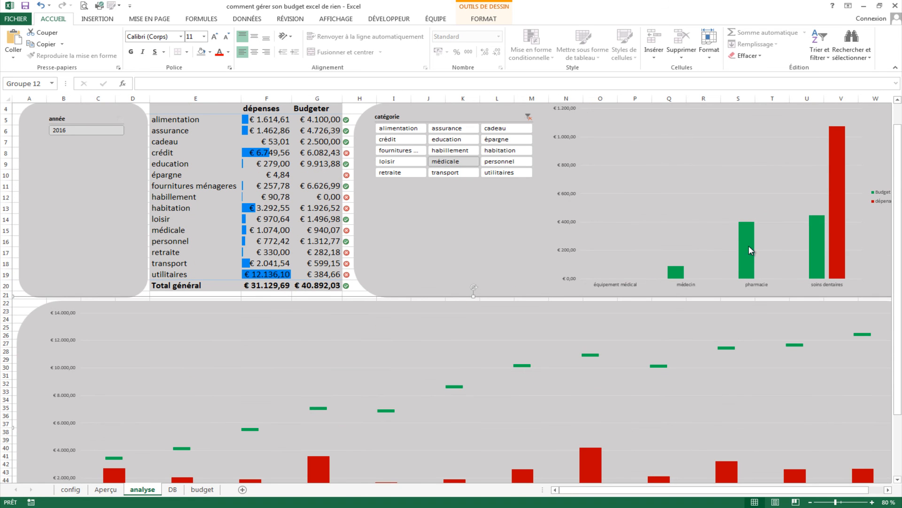
left_click(522, 165)
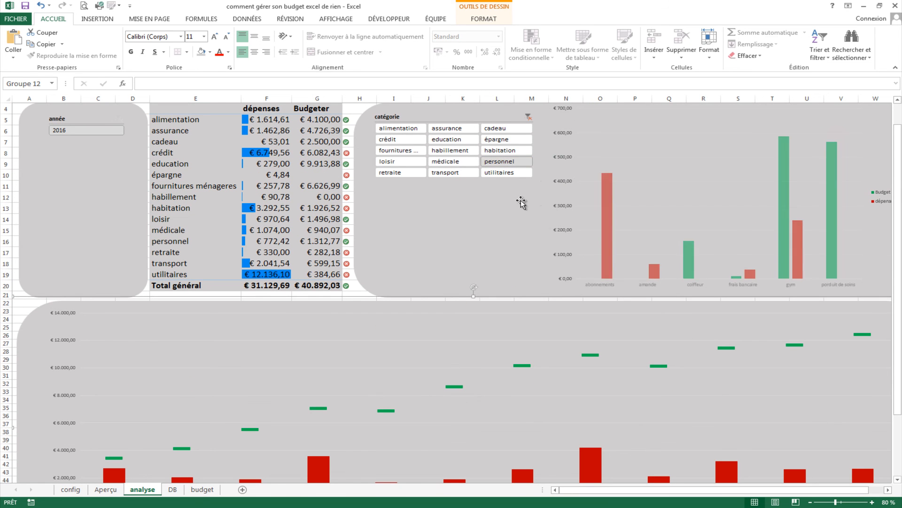
mouse_move(602, 253)
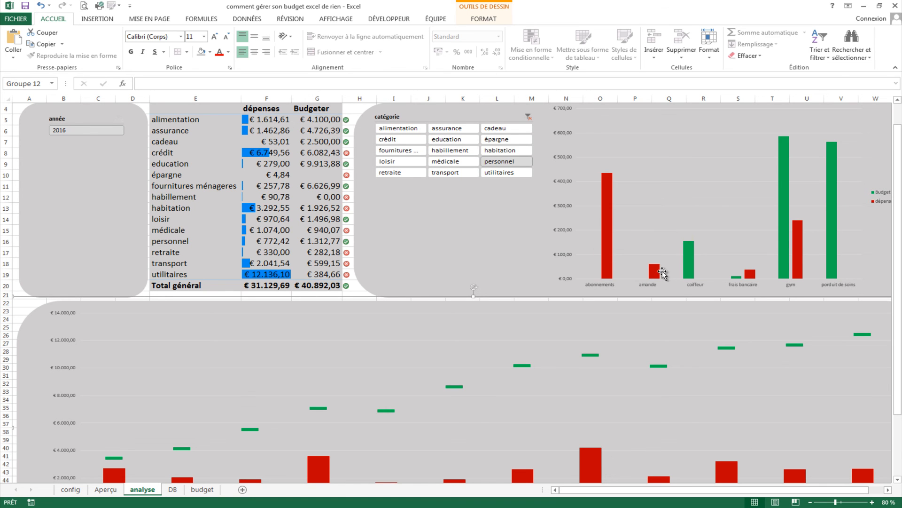
left_click_drag(392, 129, 512, 168)
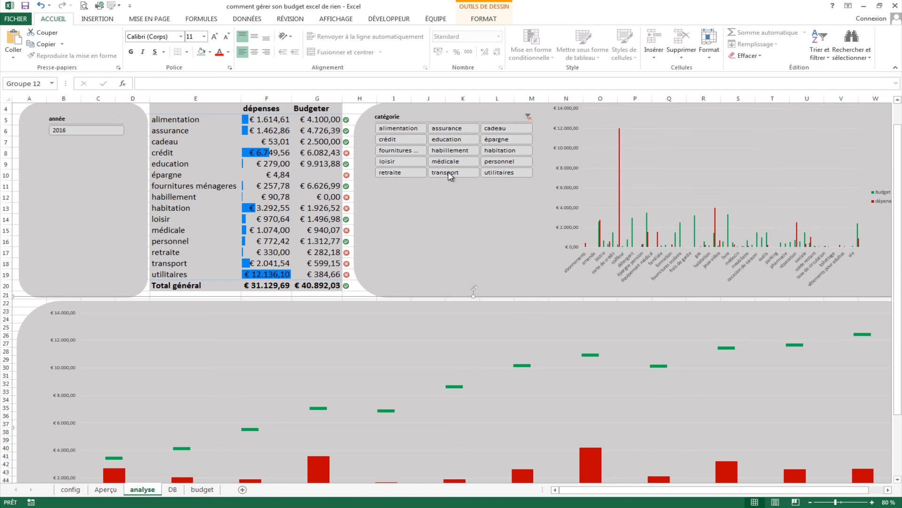
left_click(353, 112)
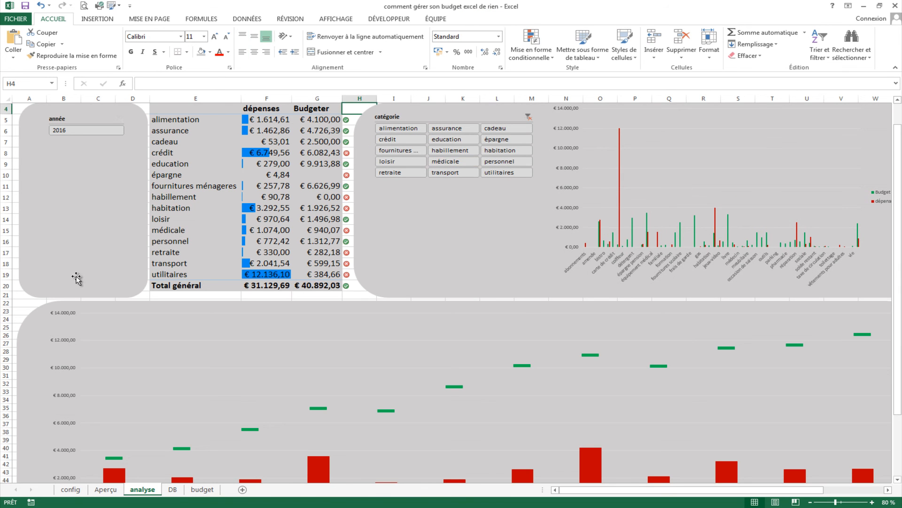
- Hide the gridlines, the formula bar and the row and column headings on the analyse sheet
left_click(329, 19)
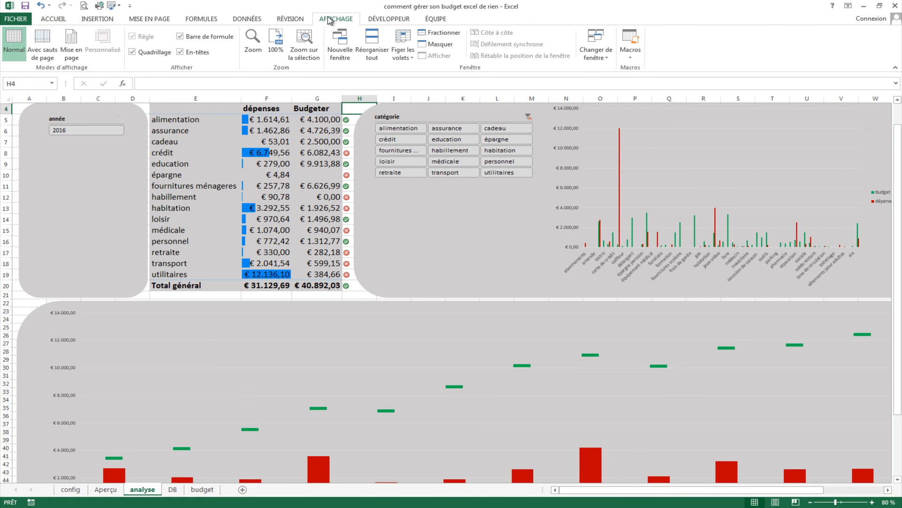
left_click(132, 52)
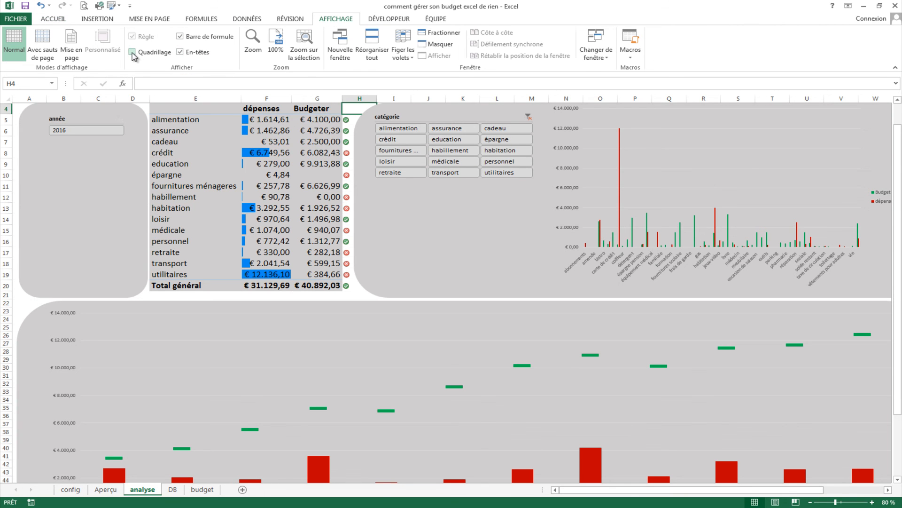
left_click(180, 37)
left_click(180, 52)
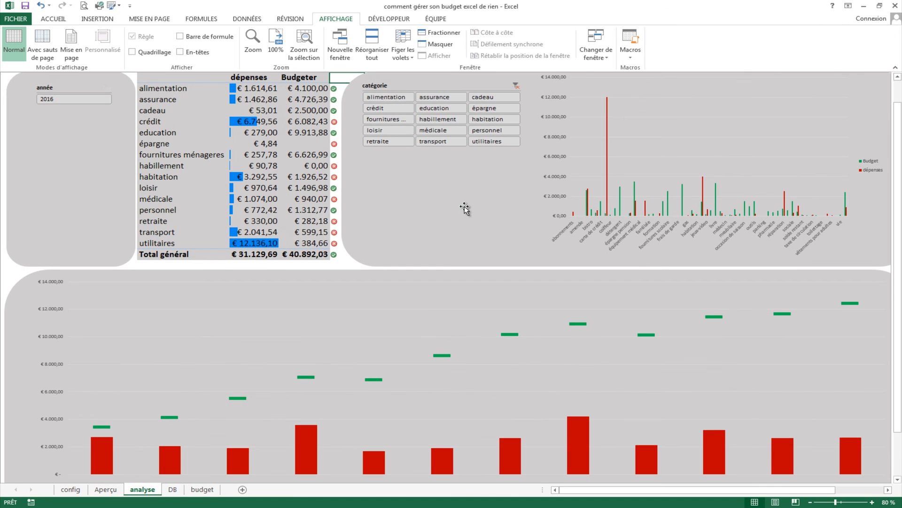
scroll(773, 358, "down", 3)
scroll(773, 369, "up", 3)
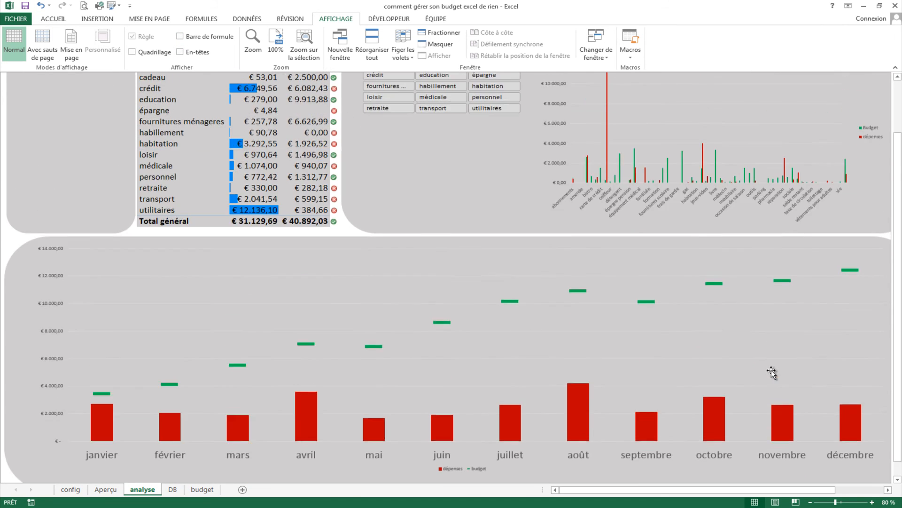
left_click(505, 373)
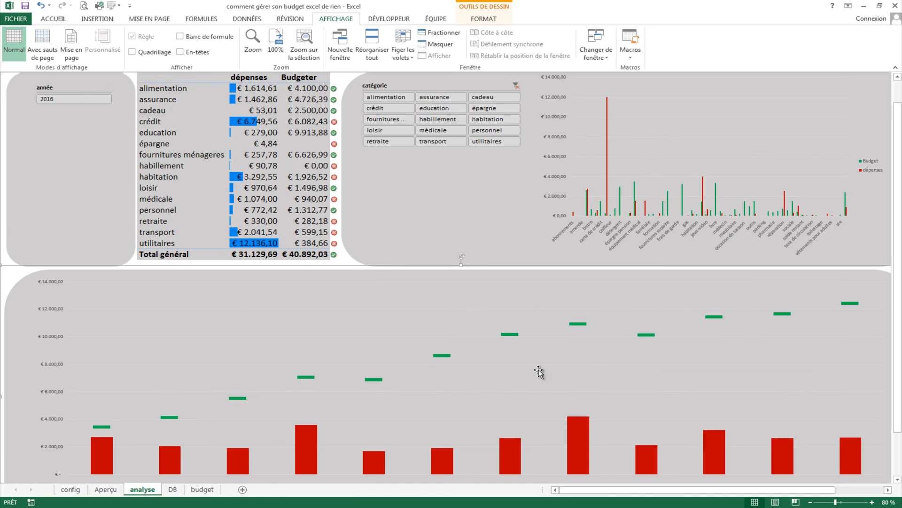
scroll(577, 364, "down", 1)
scroll(575, 362, "up", 1)
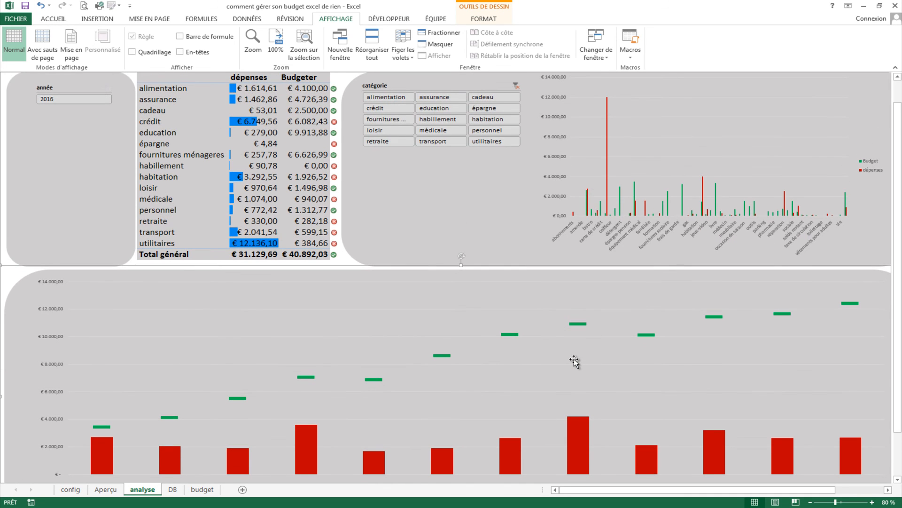